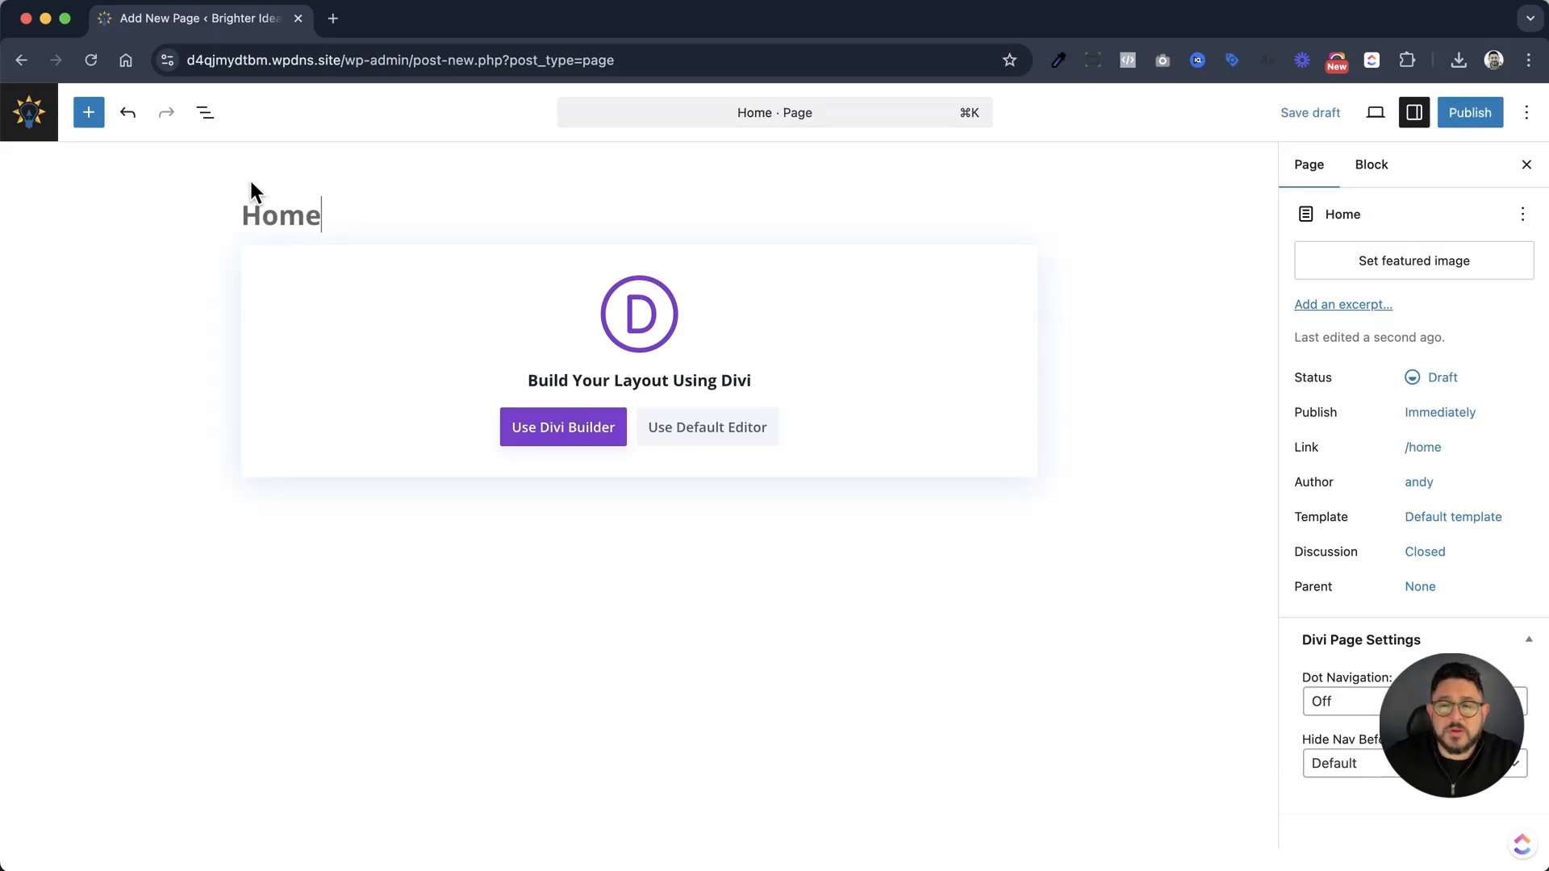
Publish the Home page and start building it with the Divi Builder
{"action": "left_click", "coordinate": [1469, 115]}
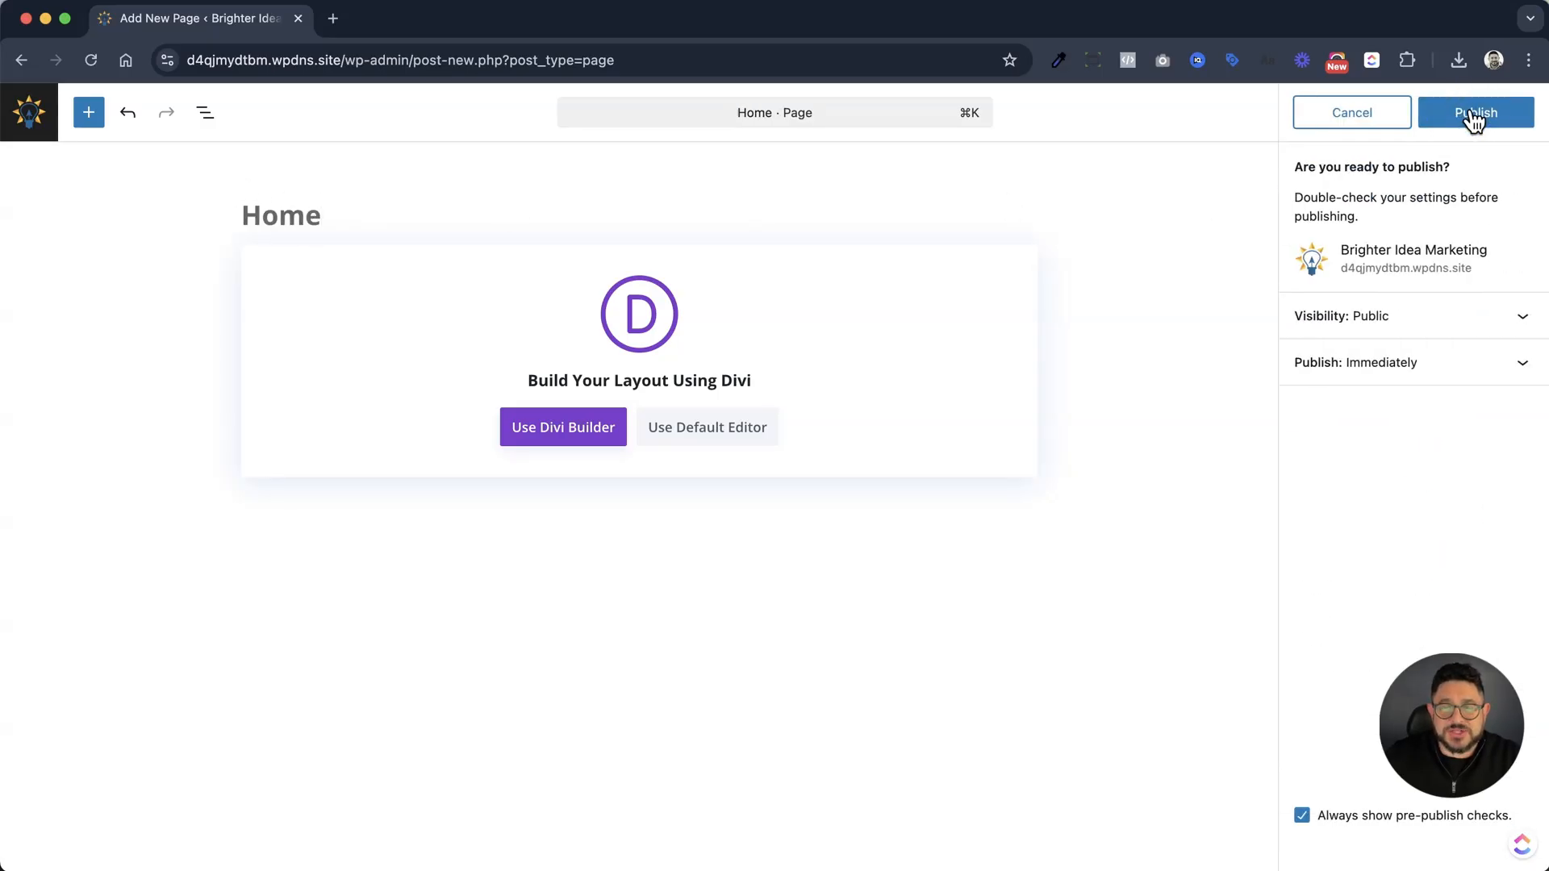
{"action": "left_click", "coordinate": [1470, 110]}
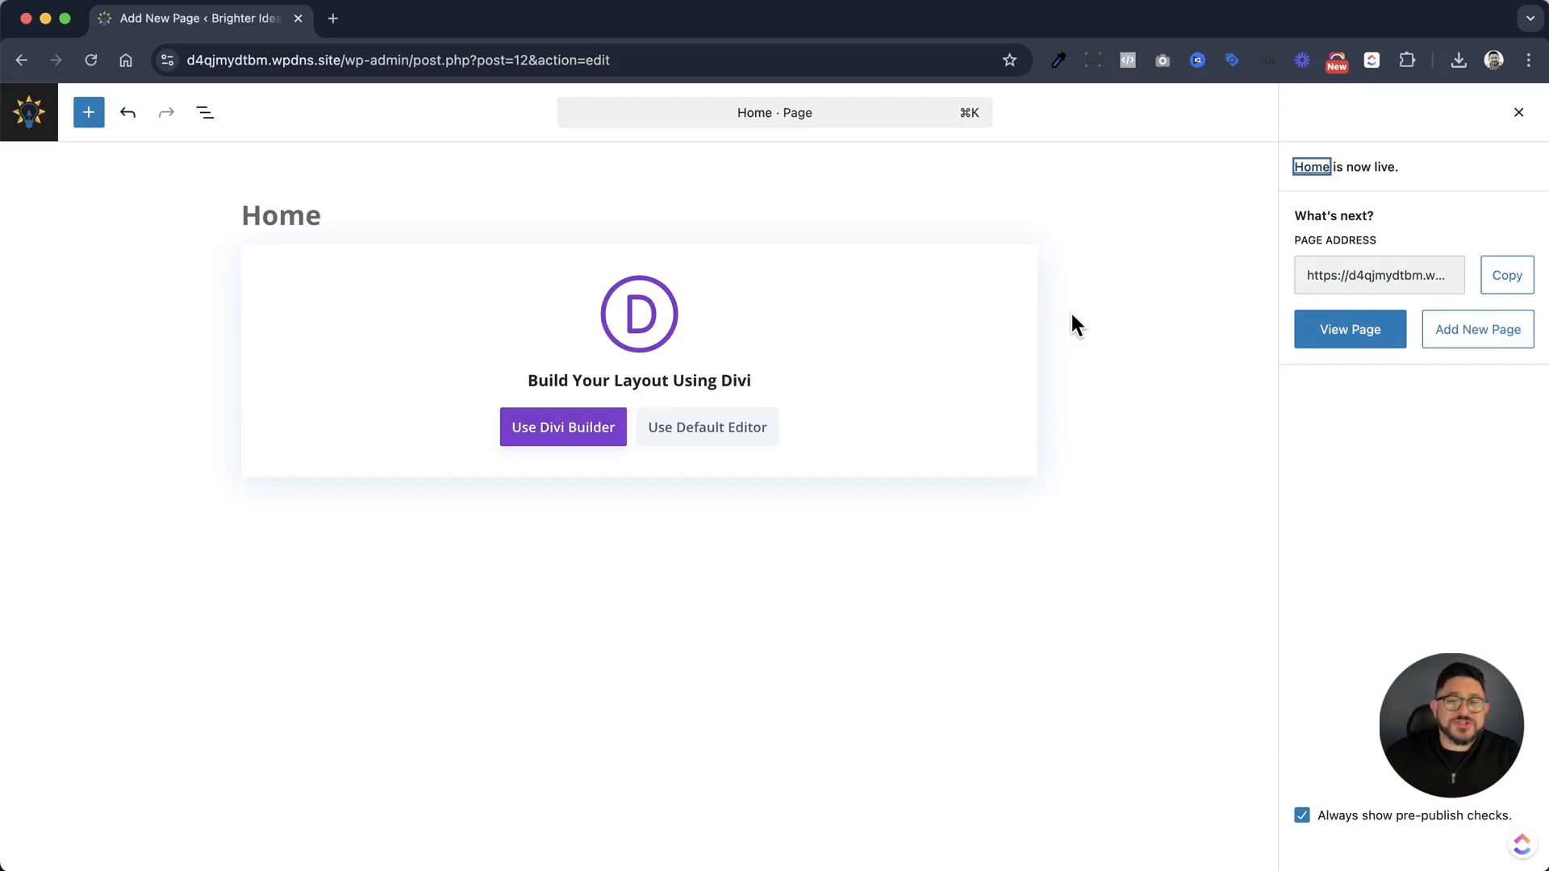
{"action": "left_click", "coordinate": [580, 452]}
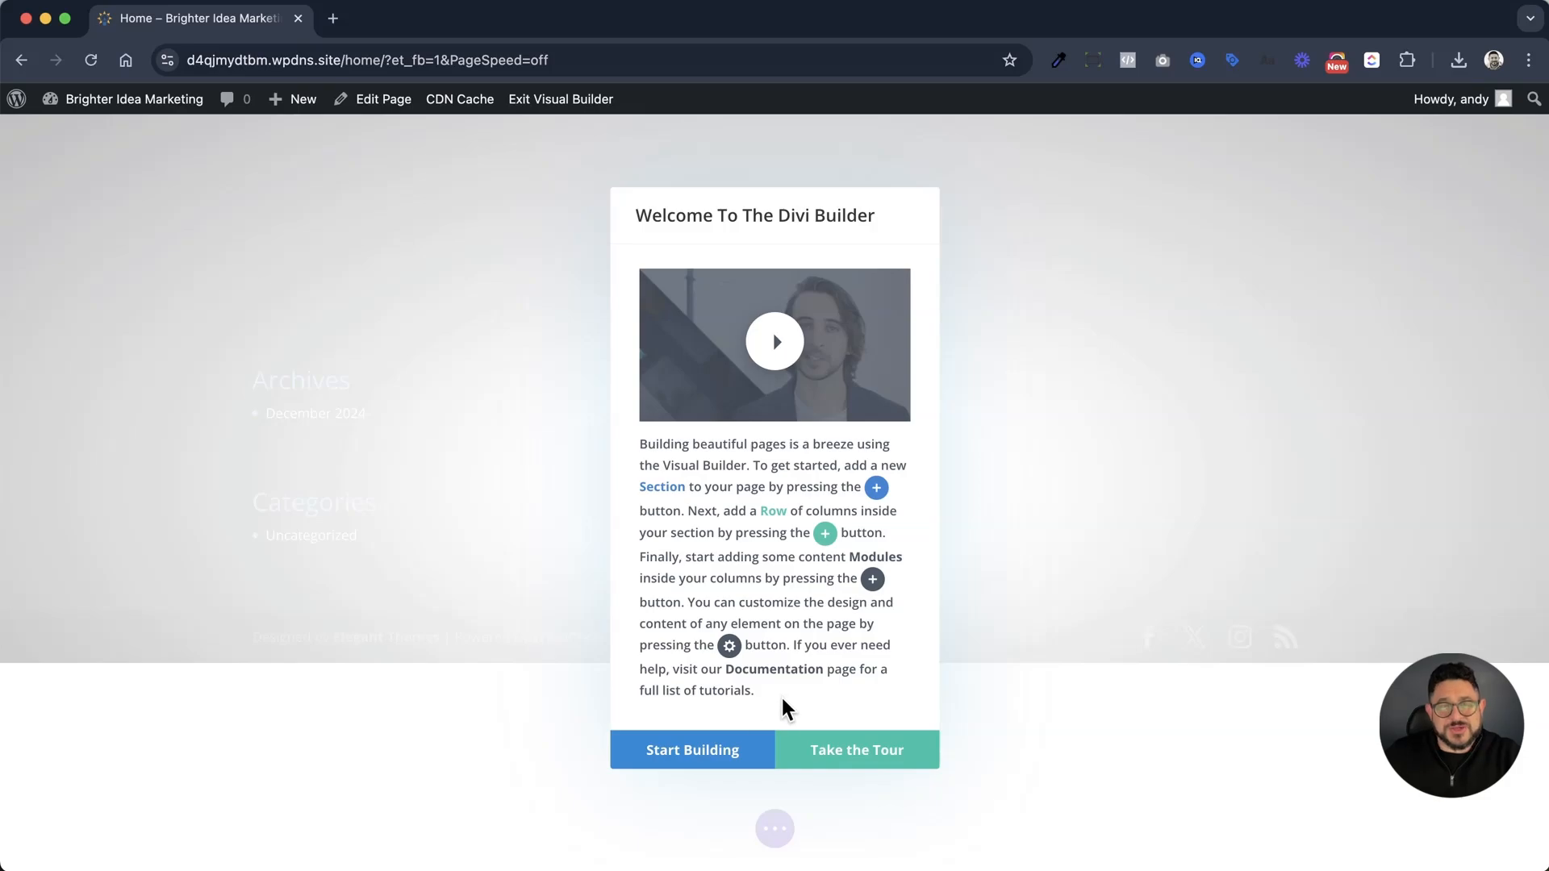
{"action": "left_click", "coordinate": [695, 758]}
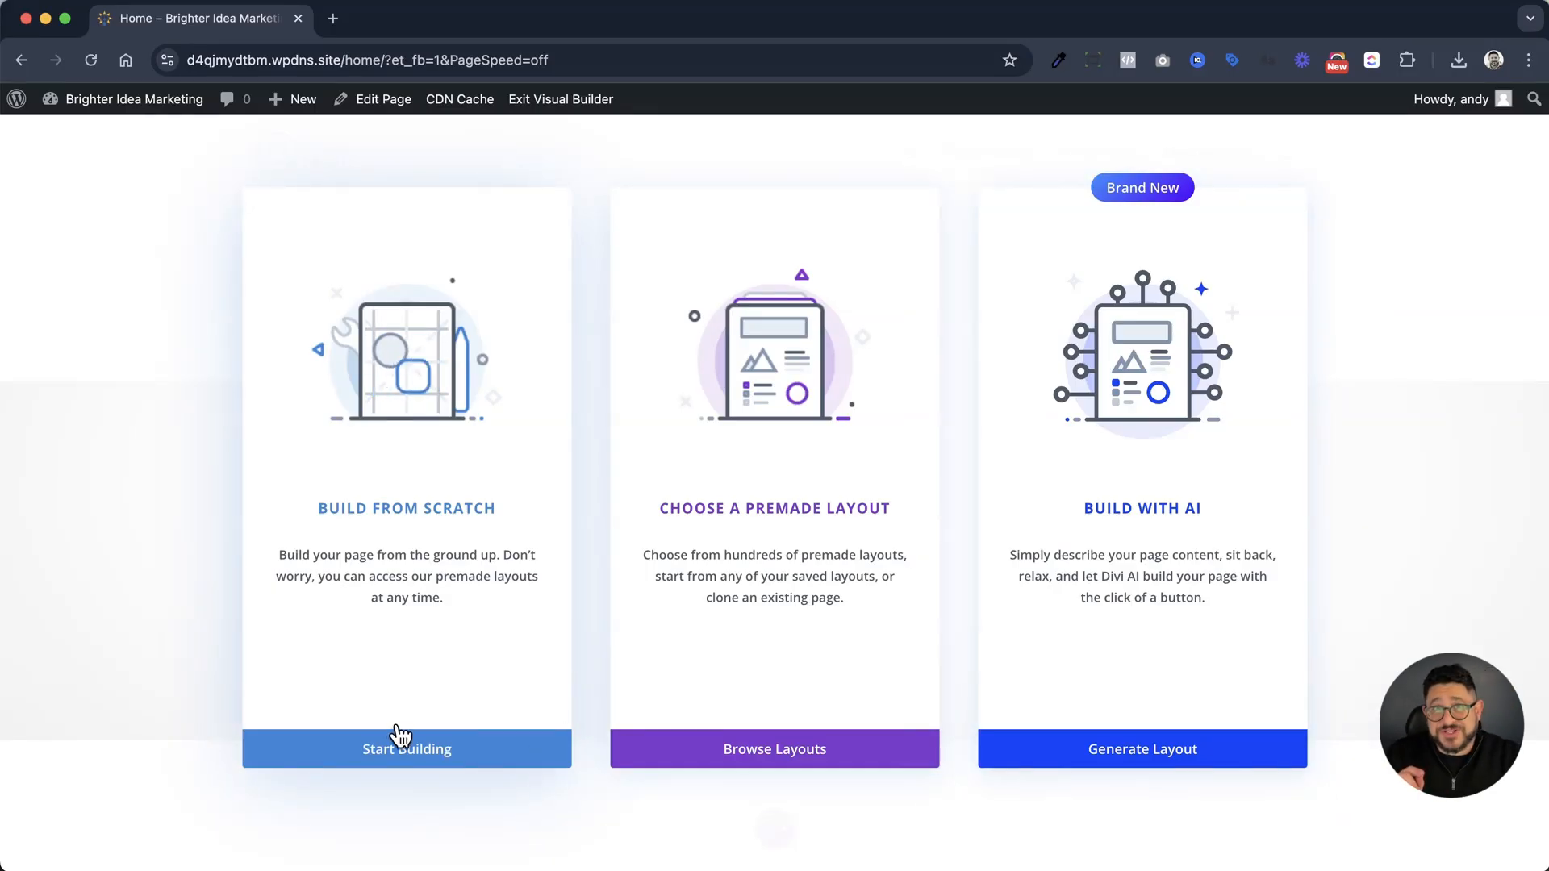
Choose to start from a premade layout and open the Agency layout pack near the end of the library
{"action": "left_click", "coordinate": [802, 758]}
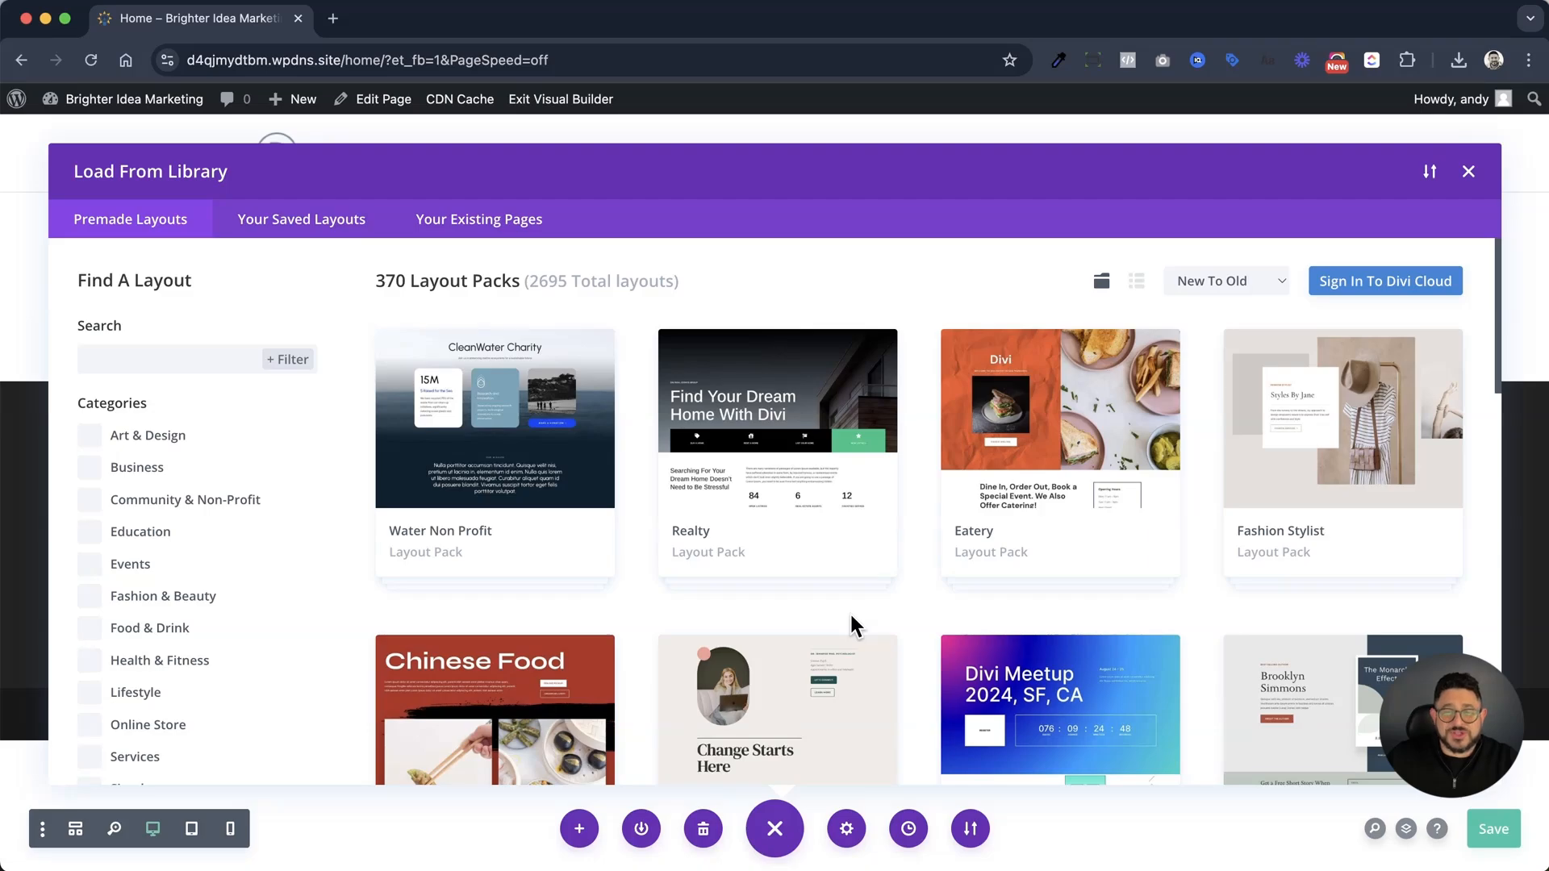
{"action": "scroll", "coordinate": [849, 611], "scroll_direction": "down", "scroll_amount": 20}
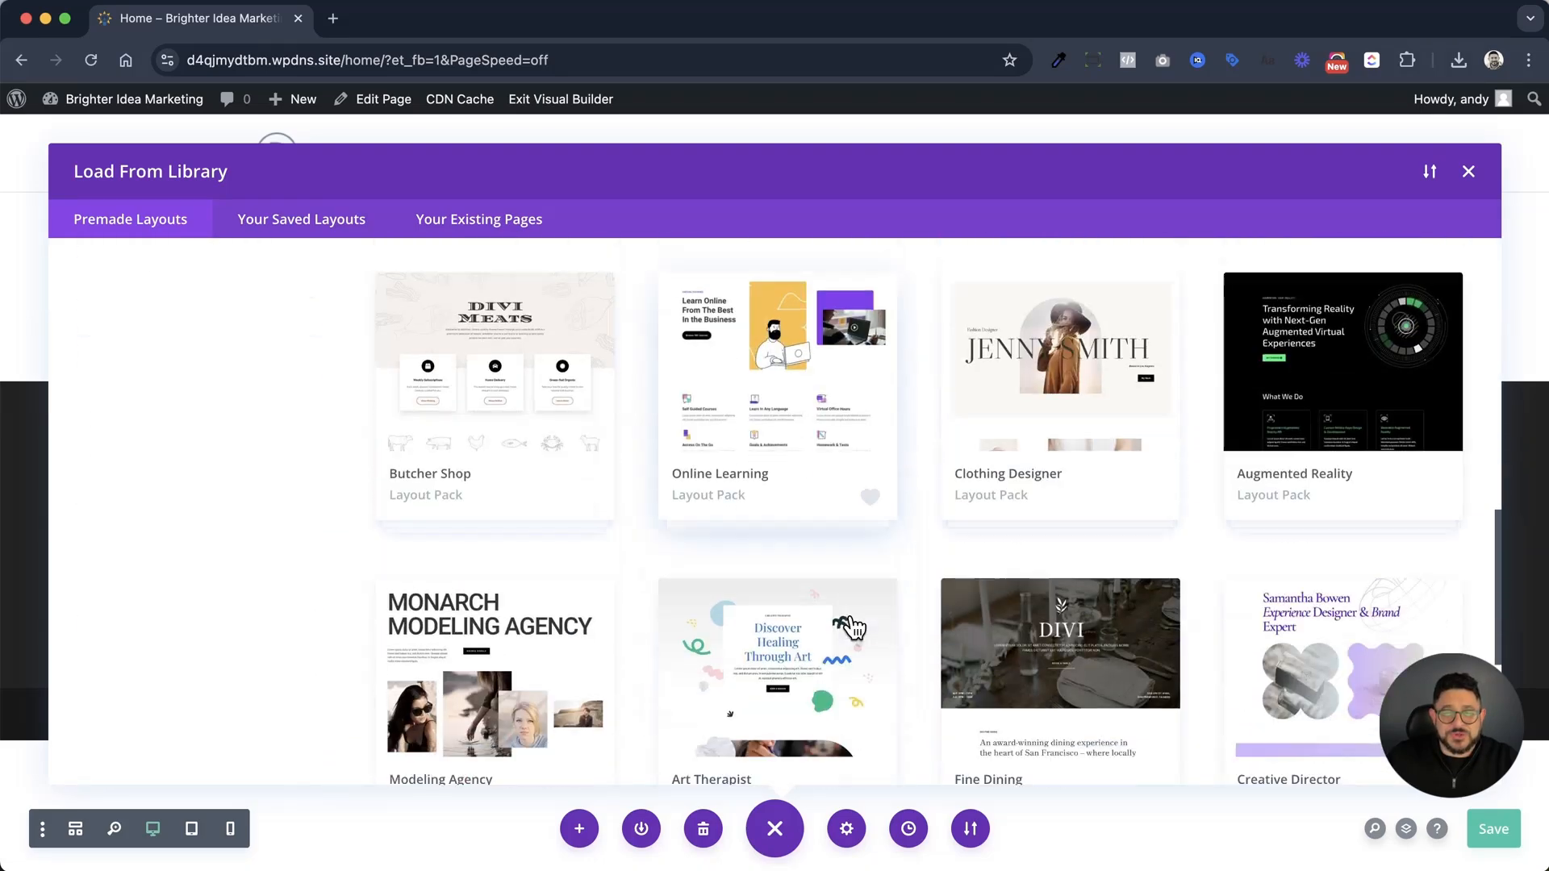
{"action": "scroll", "coordinate": [853, 625], "scroll_direction": "down", "scroll_amount": 5}
{"action": "scroll", "coordinate": [853, 625], "scroll_direction": "up", "scroll_amount": 3}
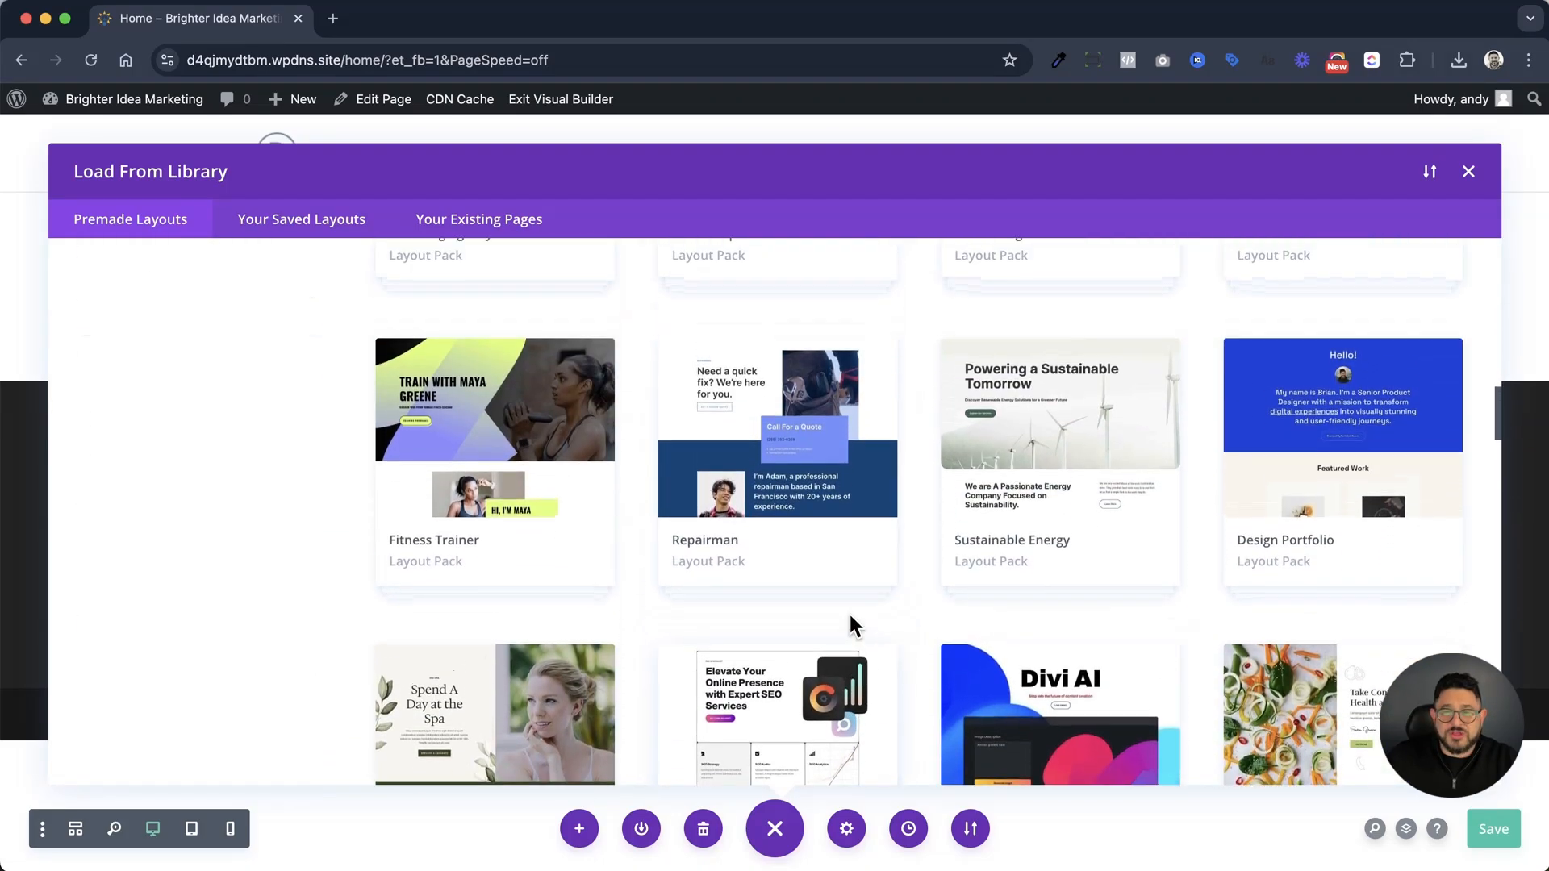
{"action": "scroll", "coordinate": [853, 625], "scroll_direction": "down", "scroll_amount": 1}
{"action": "scroll", "coordinate": [850, 614], "scroll_direction": "down", "scroll_amount": 2}
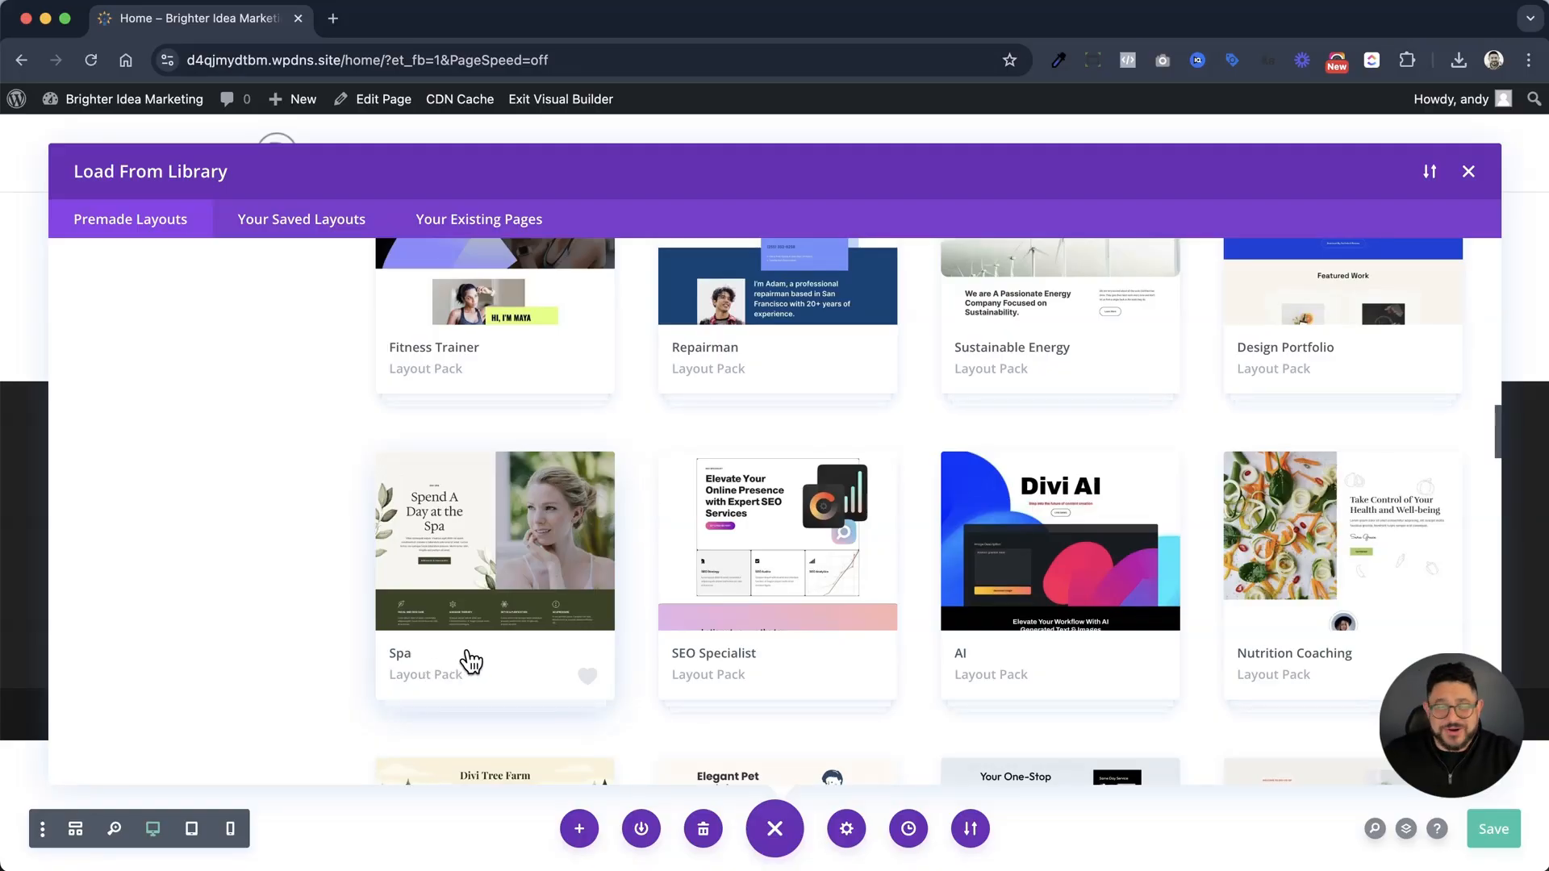
{"action": "scroll", "coordinate": [601, 649], "scroll_direction": "down", "scroll_amount": 5}
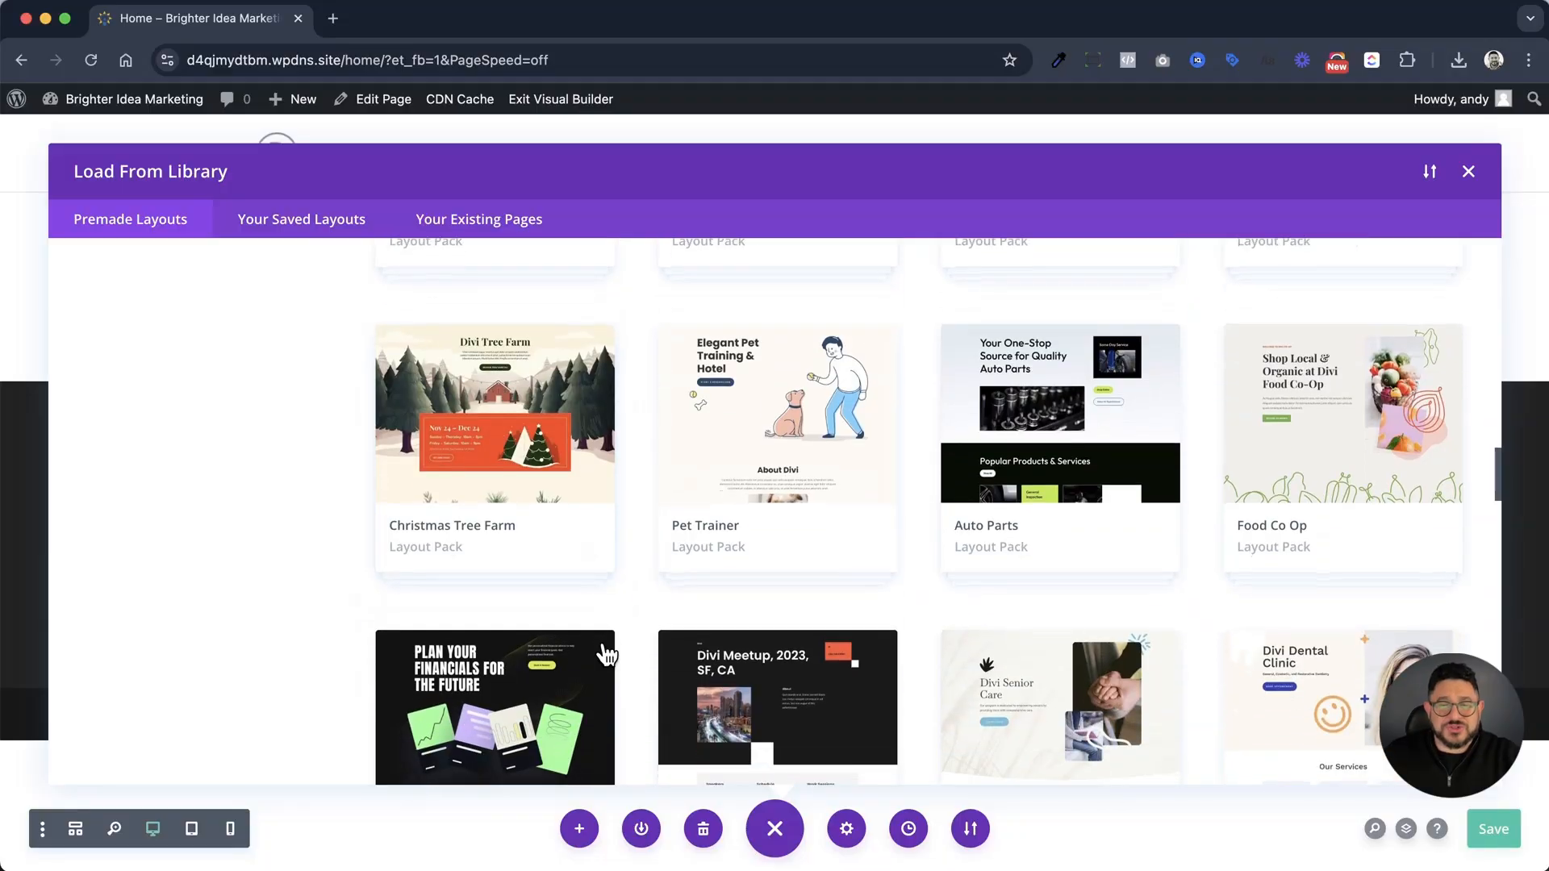
{"action": "scroll", "coordinate": [605, 649], "scroll_direction": "down", "scroll_amount": 10}
{"action": "scroll", "coordinate": [607, 649], "scroll_direction": "down", "scroll_amount": 15}
{"action": "scroll", "coordinate": [606, 649], "scroll_direction": "down", "scroll_amount": 15}
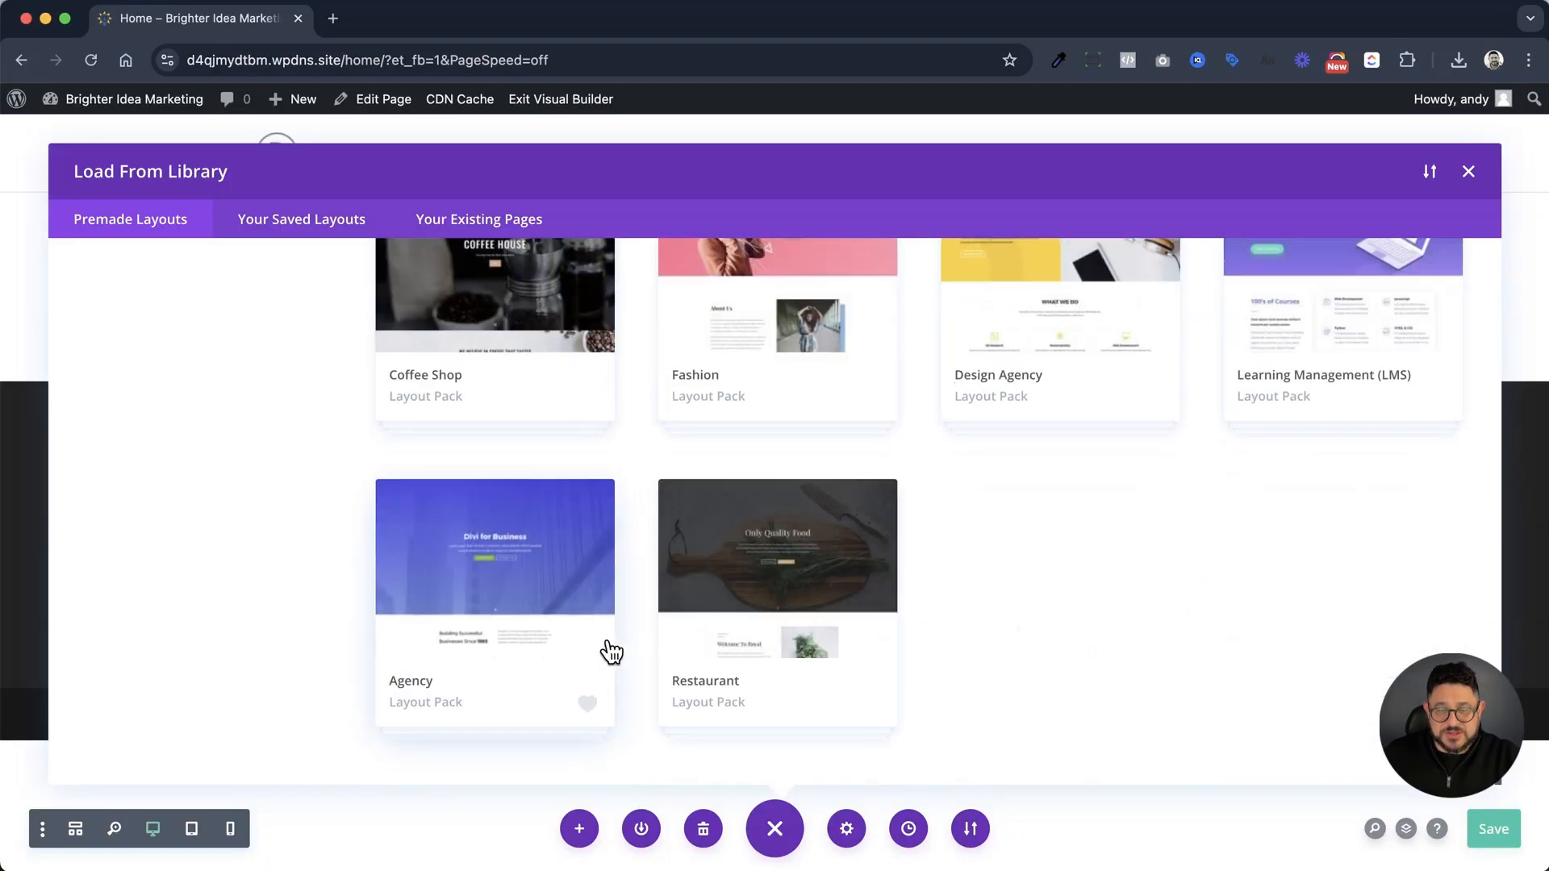
{"action": "left_click", "coordinate": [534, 595]}
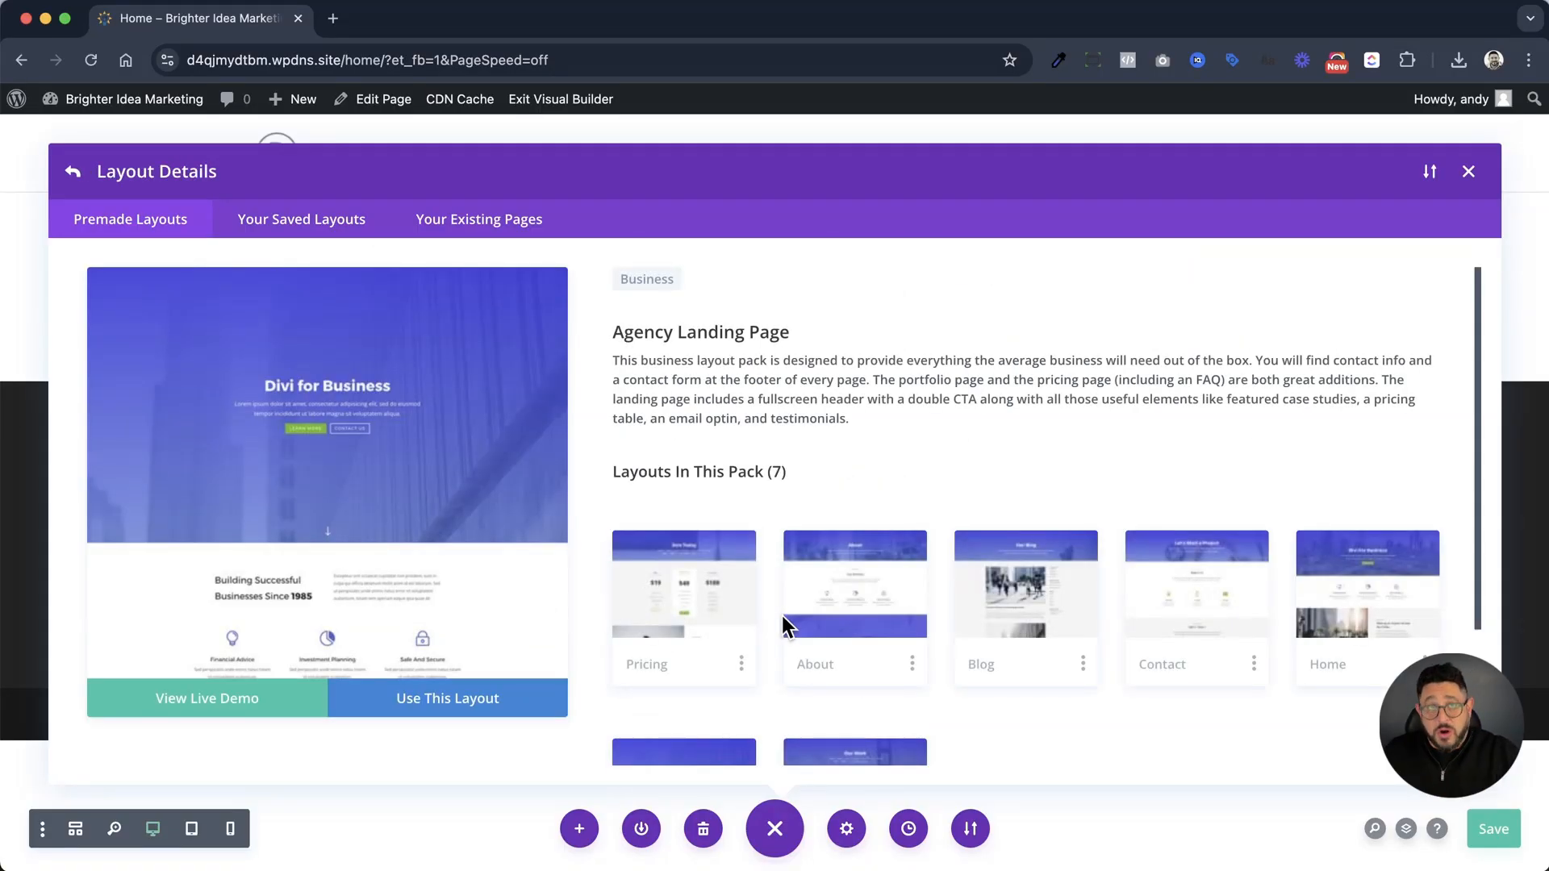
Preview the full Home layout of the Agency pack
{"action": "scroll", "coordinate": [781, 616], "scroll_direction": "down", "scroll_amount": 3}
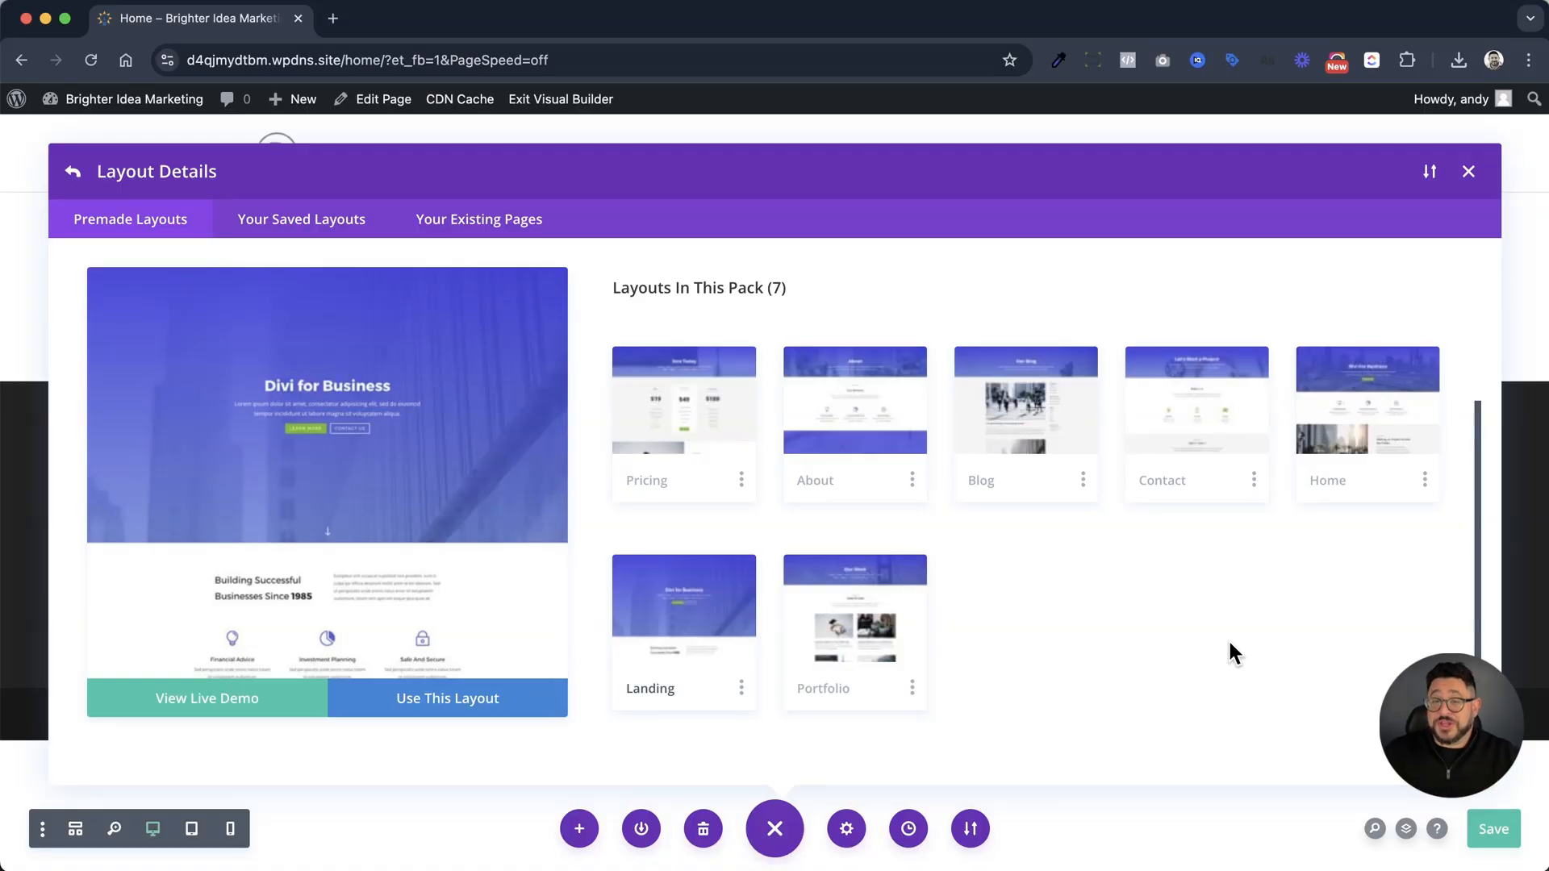
{"action": "left_click", "coordinate": [1378, 443]}
{"action": "scroll", "coordinate": [445, 499], "scroll_direction": "down", "scroll_amount": 5}
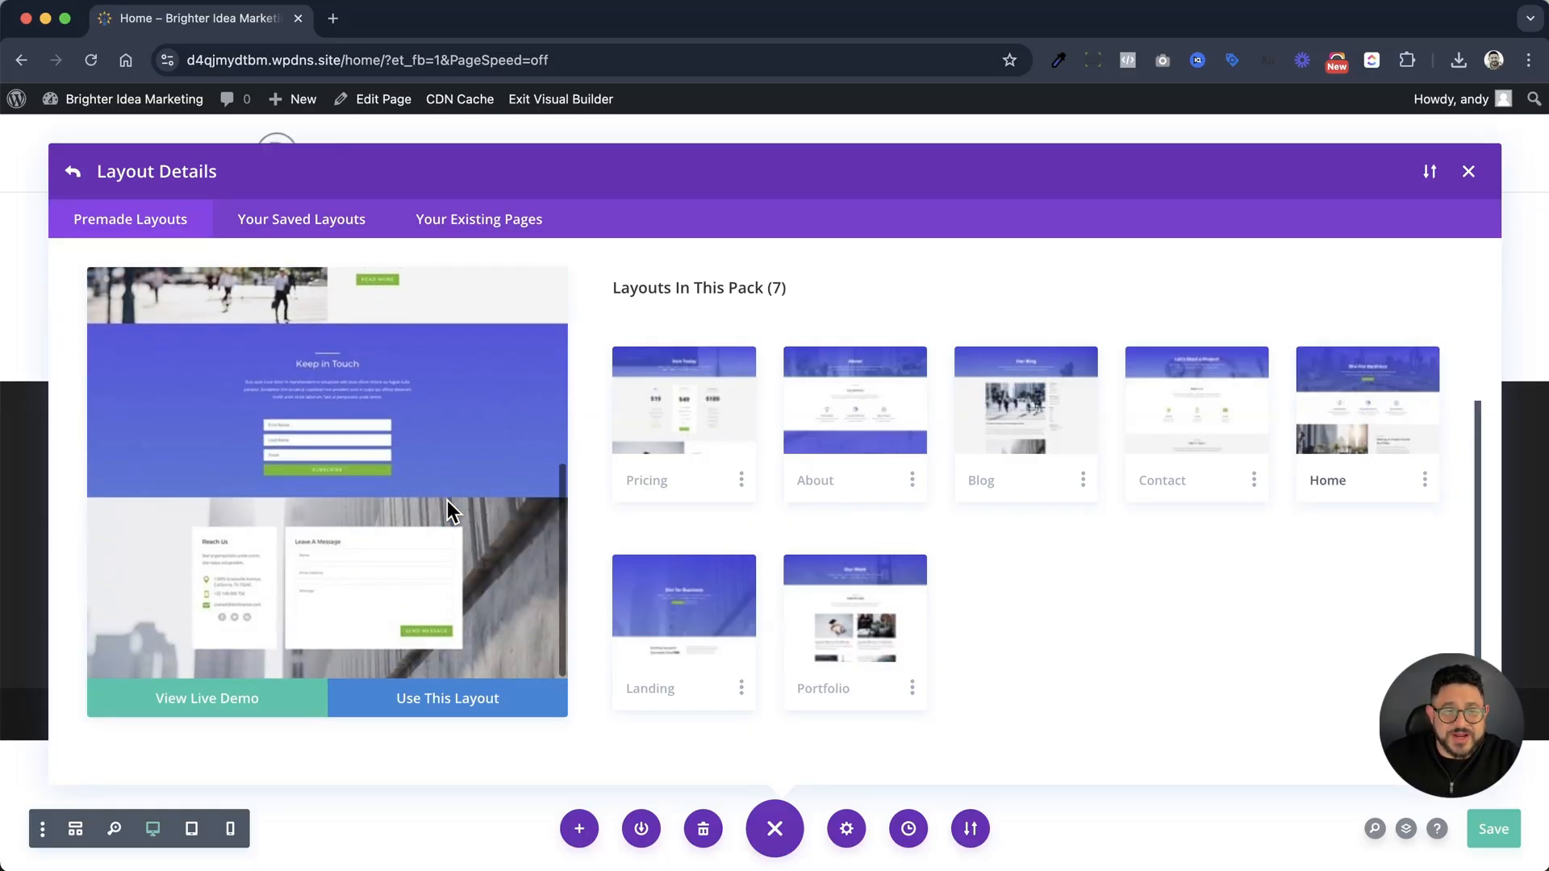
{"action": "scroll", "coordinate": [448, 499], "scroll_direction": "up", "scroll_amount": 5}
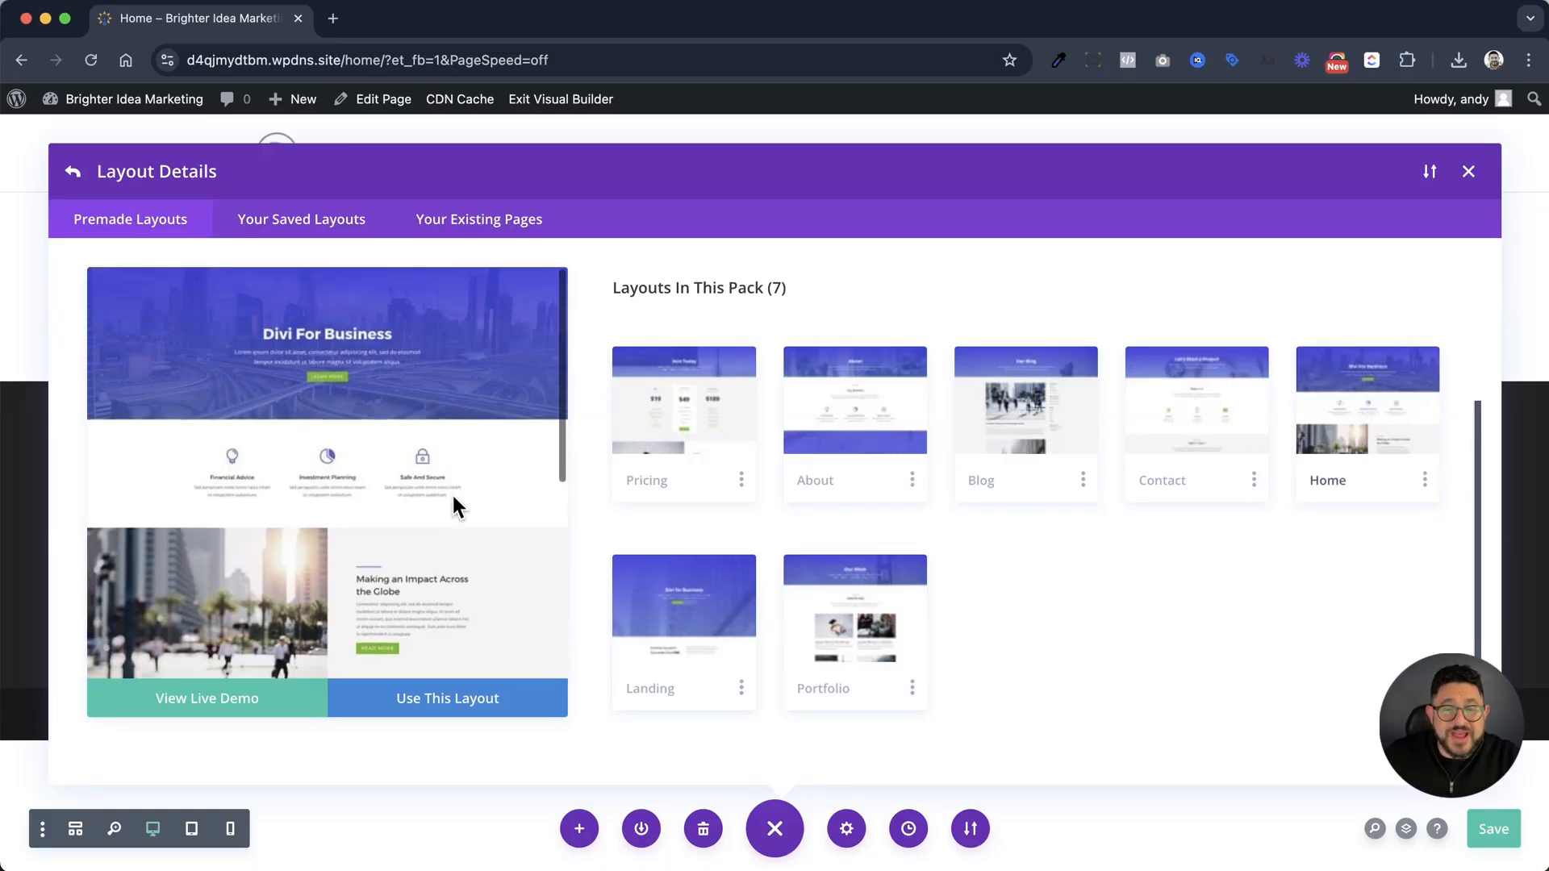
Select the Agency pack's Landing layout, check its full preview, and load it into the page
{"action": "left_click", "coordinate": [746, 642]}
{"action": "scroll", "coordinate": [404, 557], "scroll_direction": "down", "scroll_amount": 6}
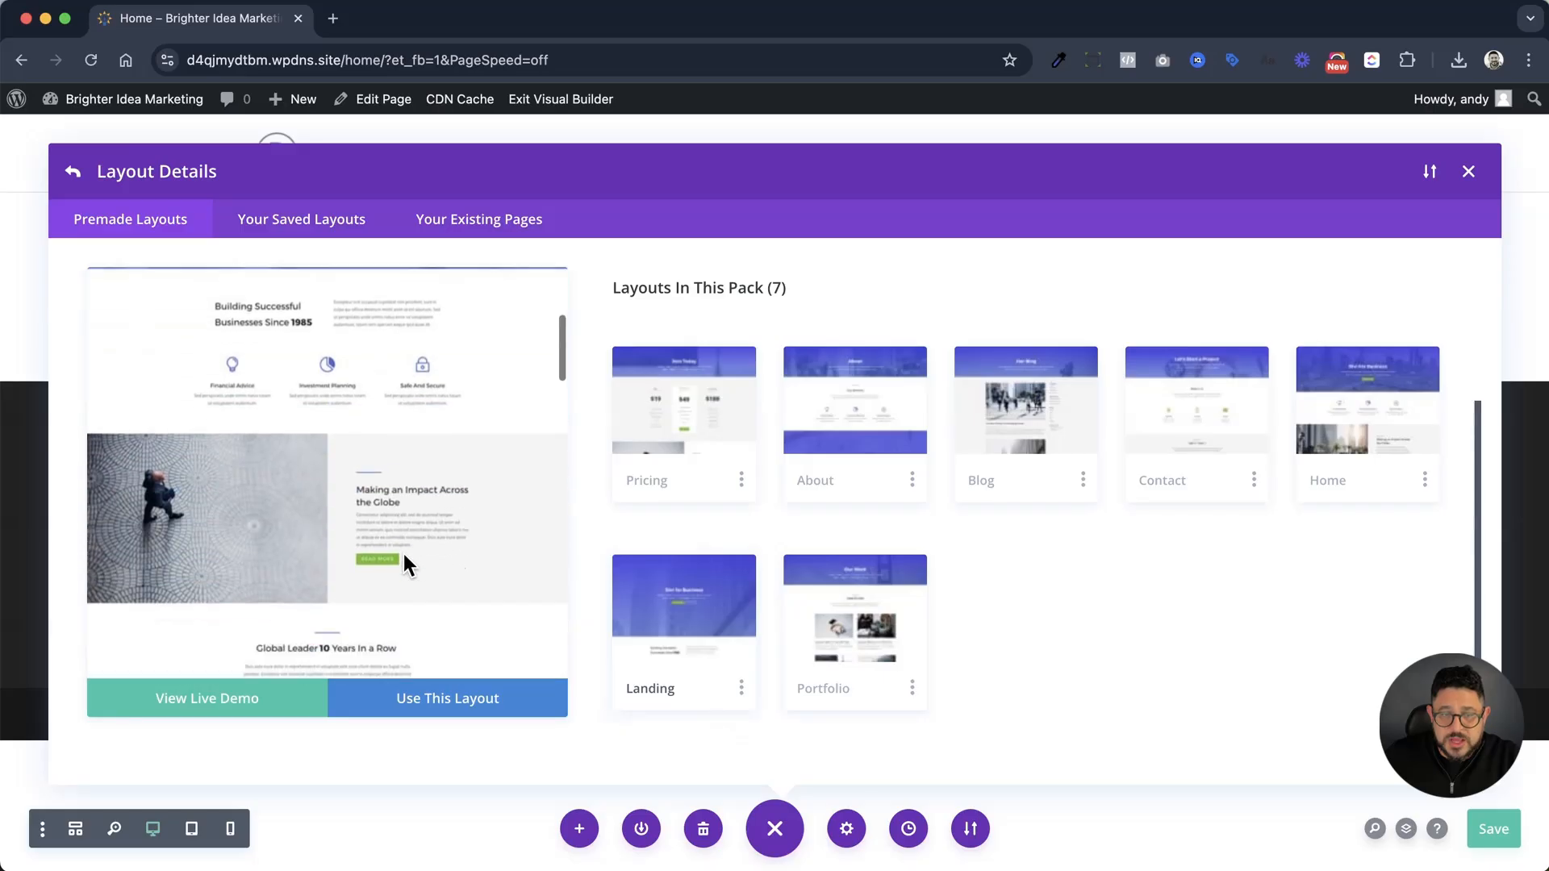
{"action": "scroll", "coordinate": [404, 555], "scroll_direction": "down", "scroll_amount": 8}
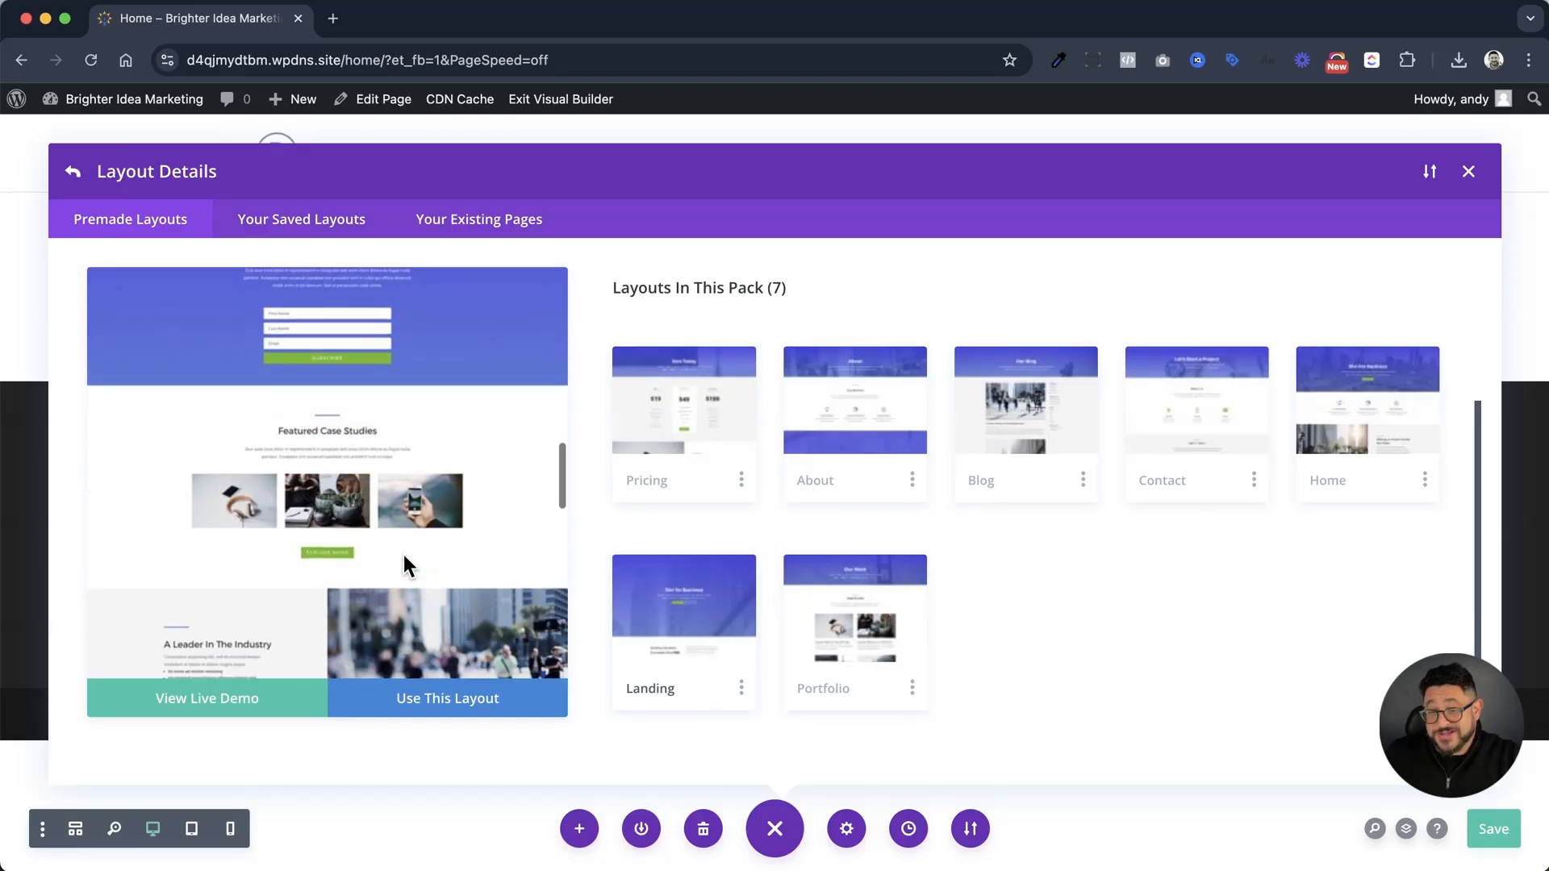
{"action": "scroll", "coordinate": [403, 563], "scroll_direction": "down", "scroll_amount": 10}
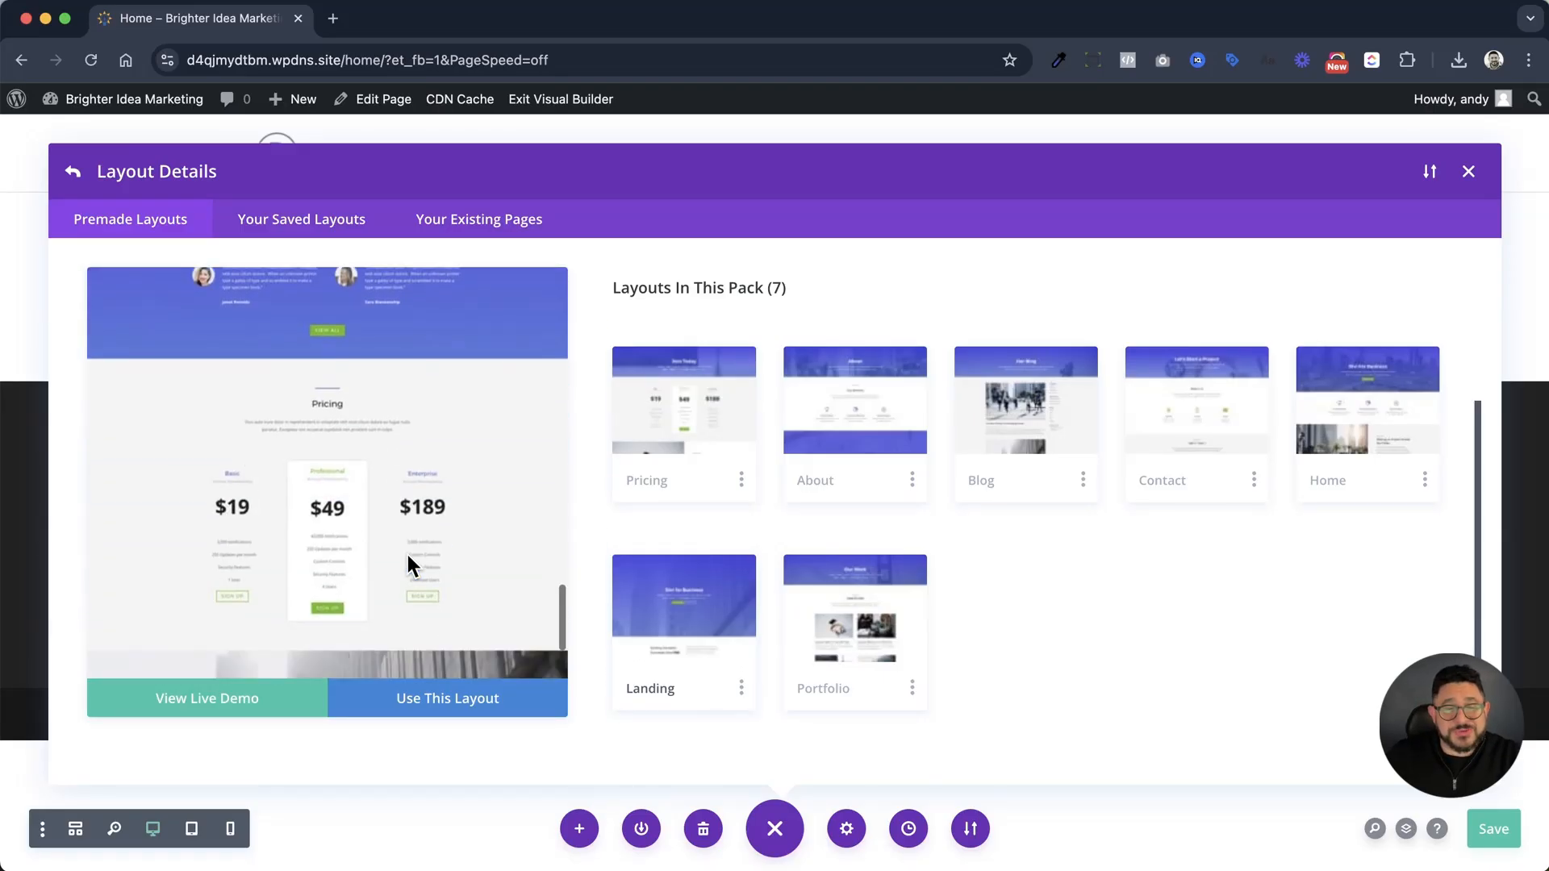
{"action": "scroll", "coordinate": [407, 559], "scroll_direction": "up", "scroll_amount": 15}
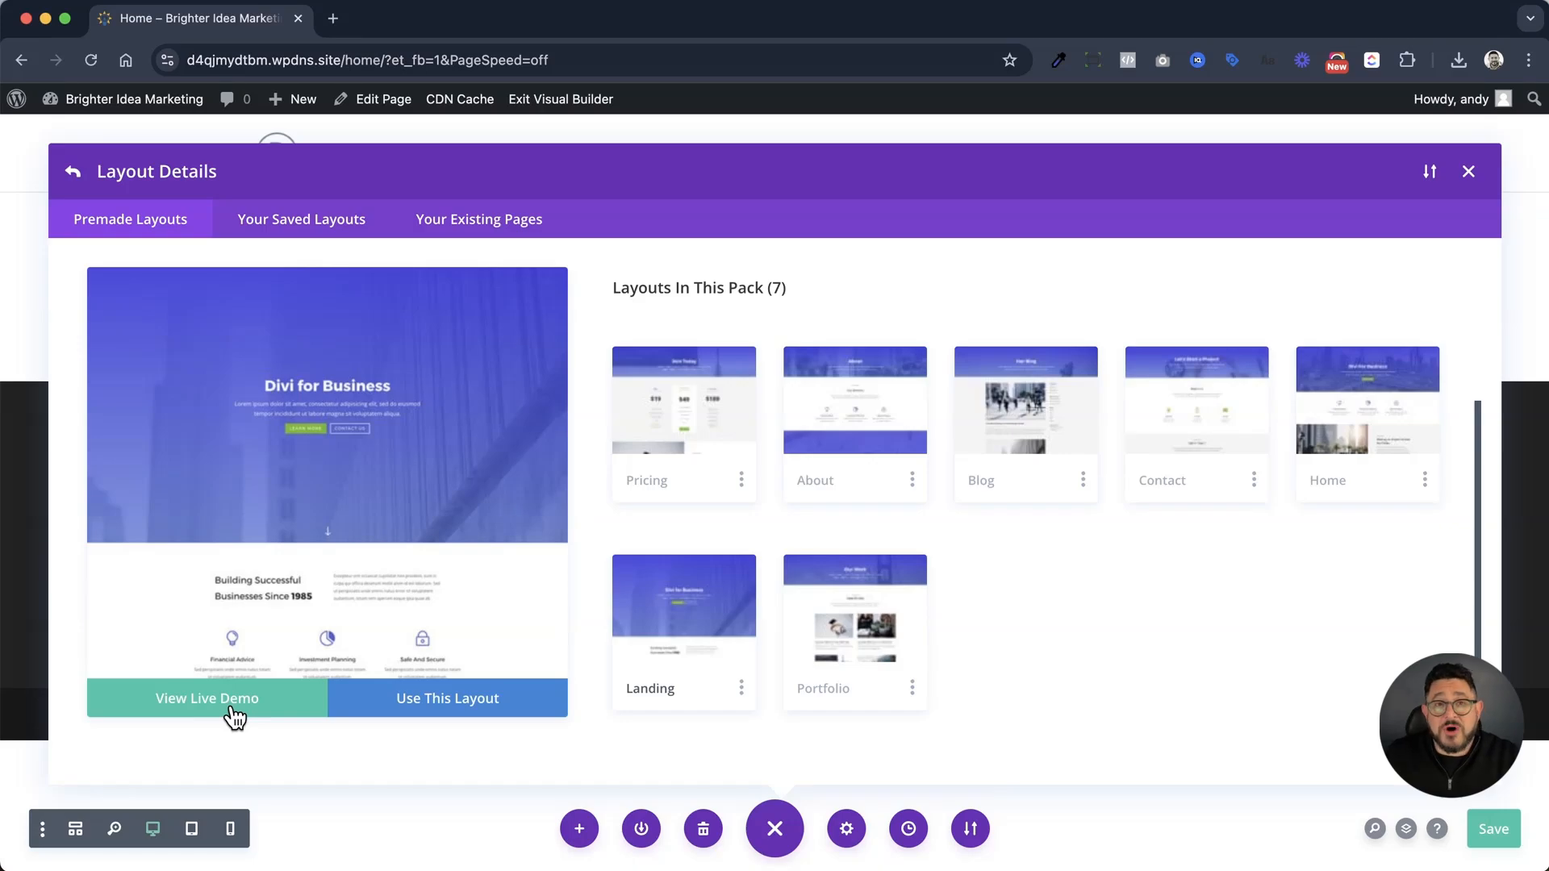
{"action": "left_click", "coordinate": [430, 704]}
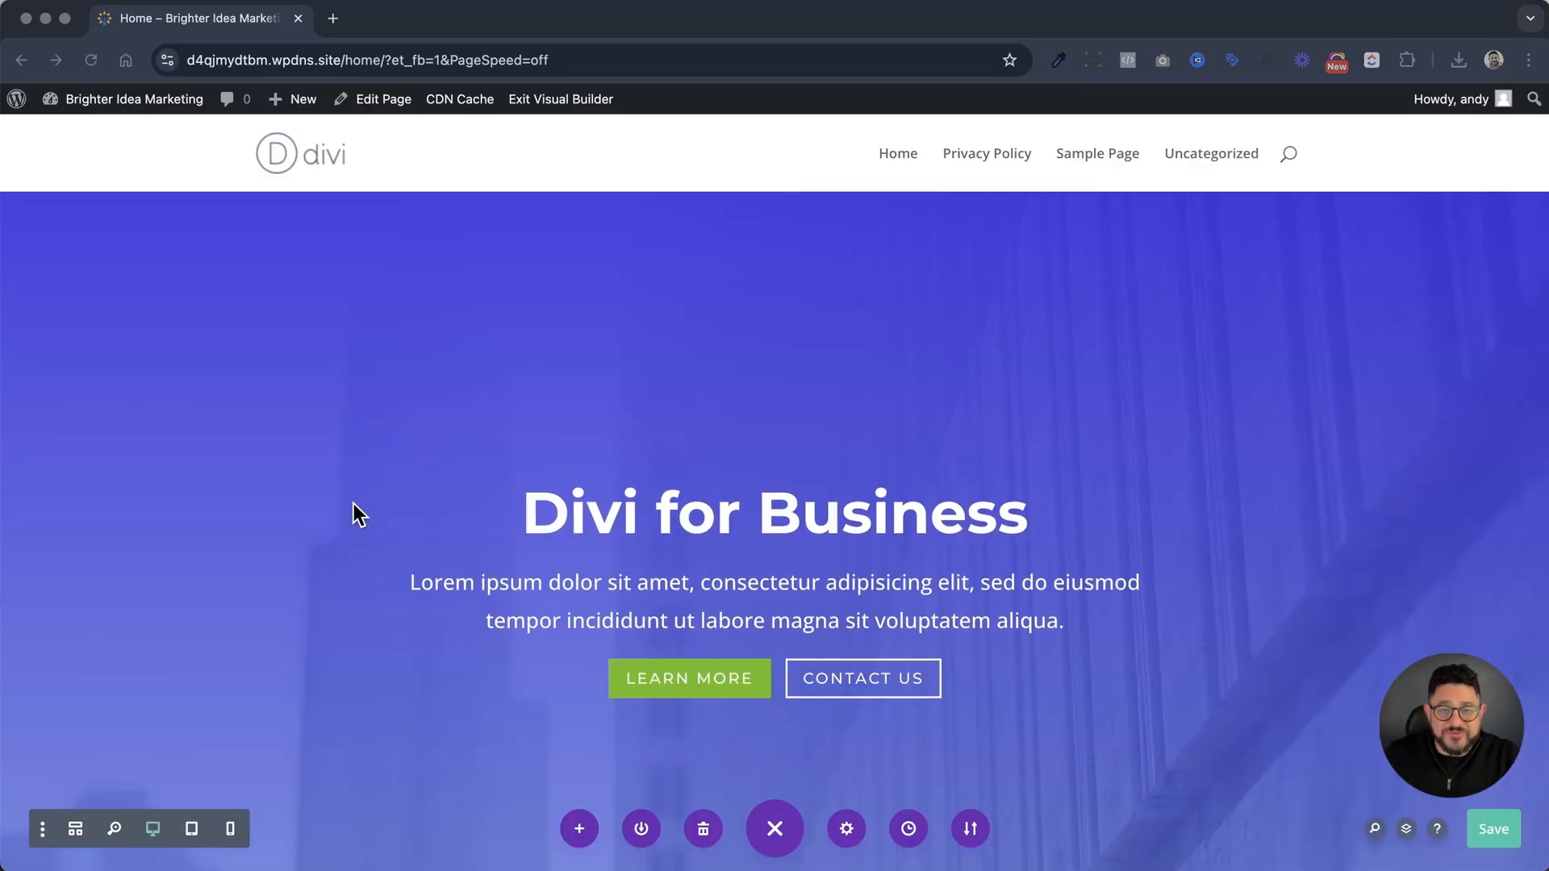
Examine the loaded landing page's sections, from the hero through services, subscription form, case studies, team and pricing to the contact form
{"action": "scroll", "coordinate": [1296, 525], "scroll_direction": "down", "scroll_amount": 5}
{"action": "scroll", "coordinate": [1296, 525], "scroll_direction": "down", "scroll_amount": 3}
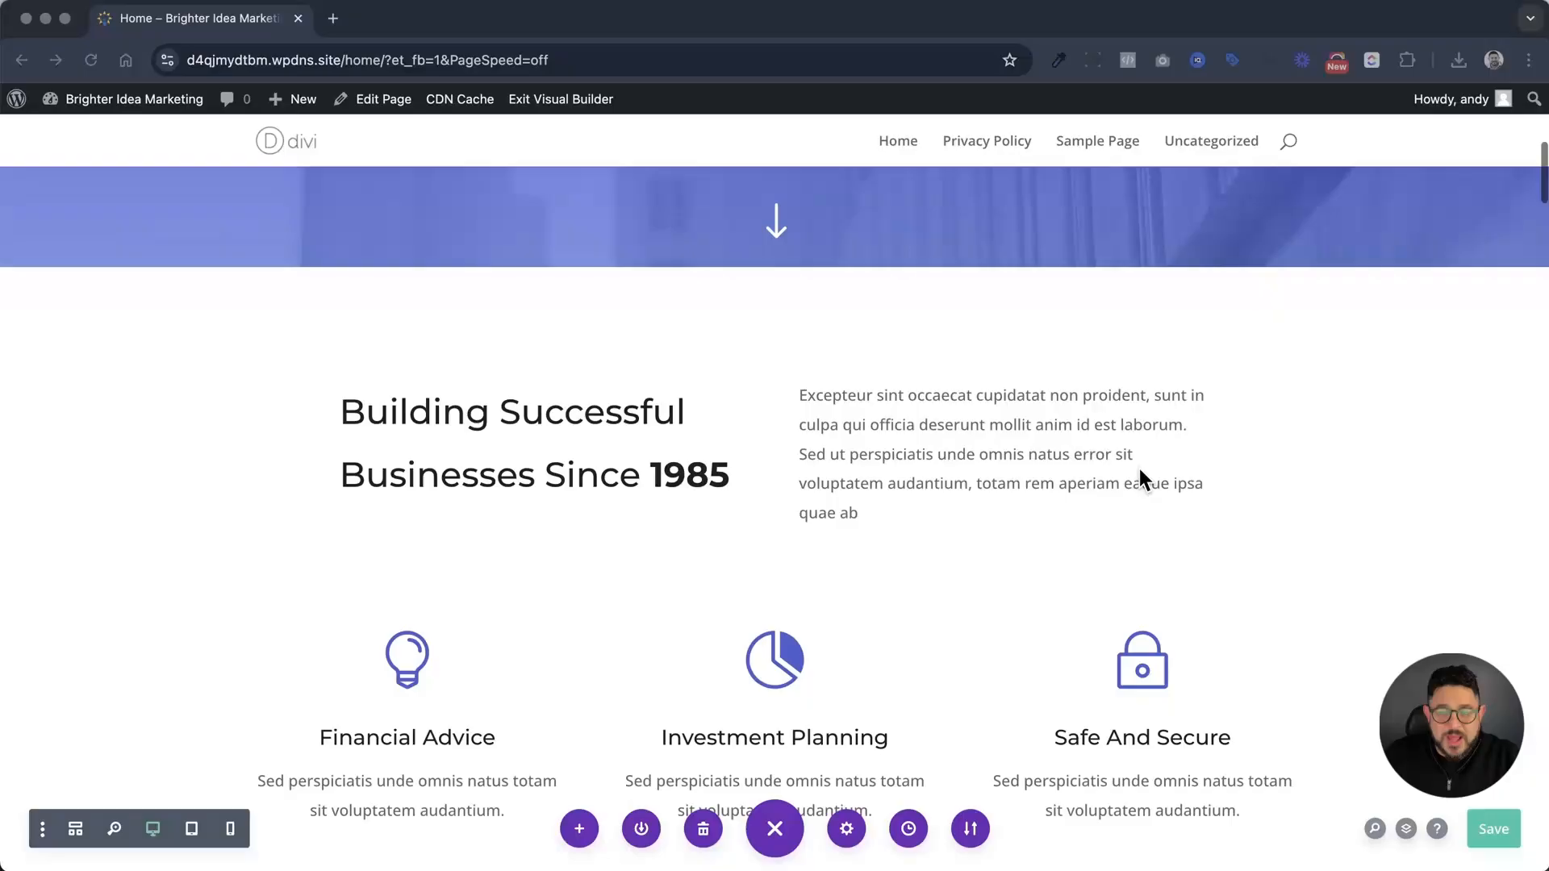
{"action": "scroll", "coordinate": [1301, 561], "scroll_direction": "down", "scroll_amount": 4}
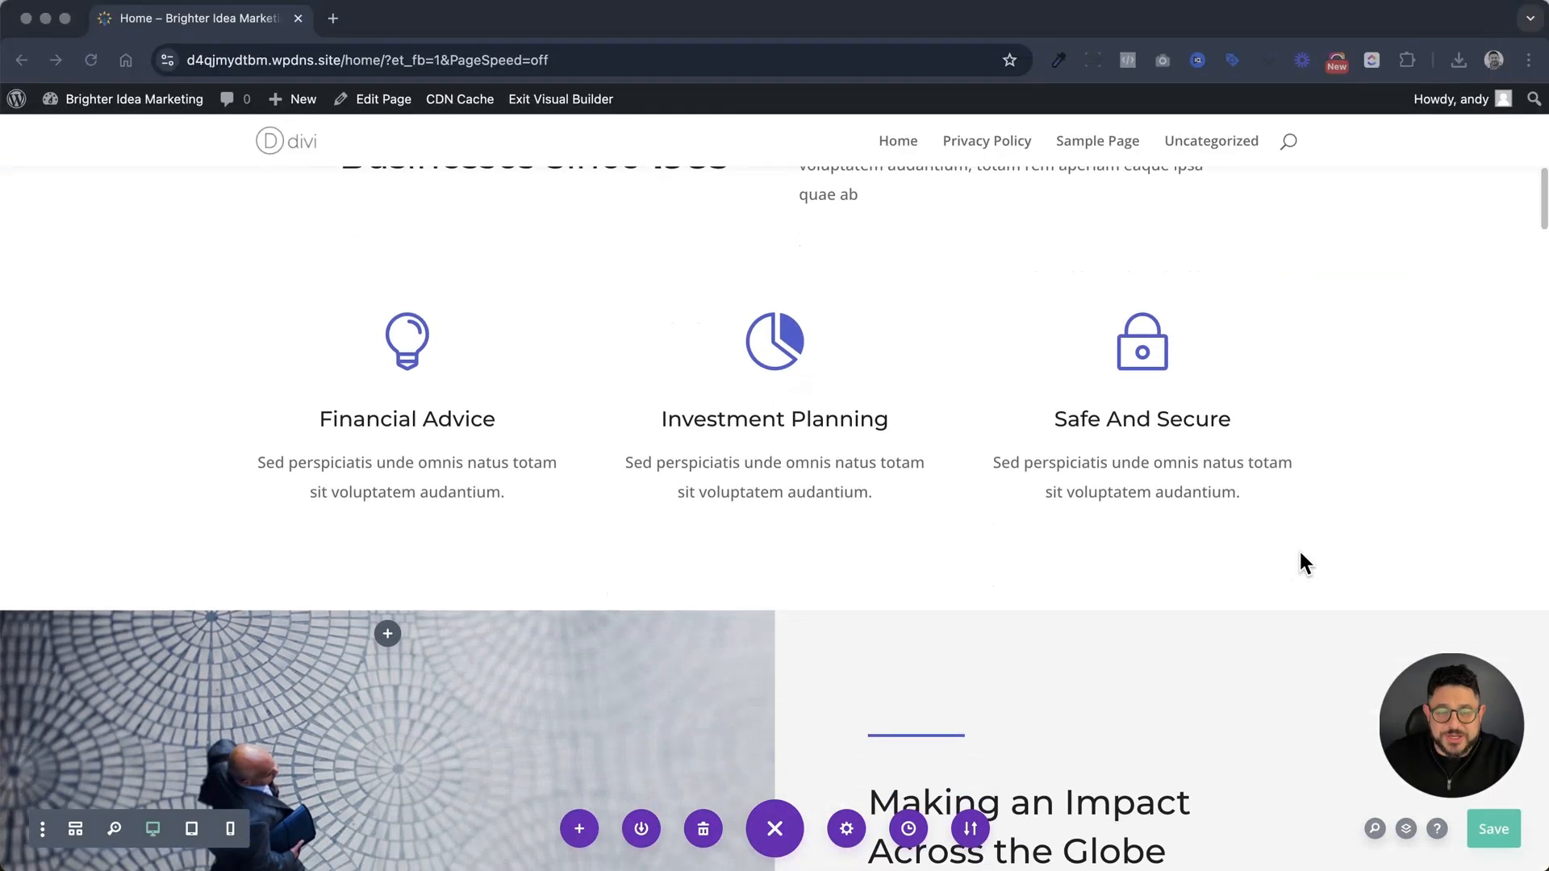
{"action": "scroll", "coordinate": [1301, 562], "scroll_direction": "down", "scroll_amount": 4}
{"action": "scroll", "coordinate": [1304, 560], "scroll_direction": "down", "scroll_amount": 1}
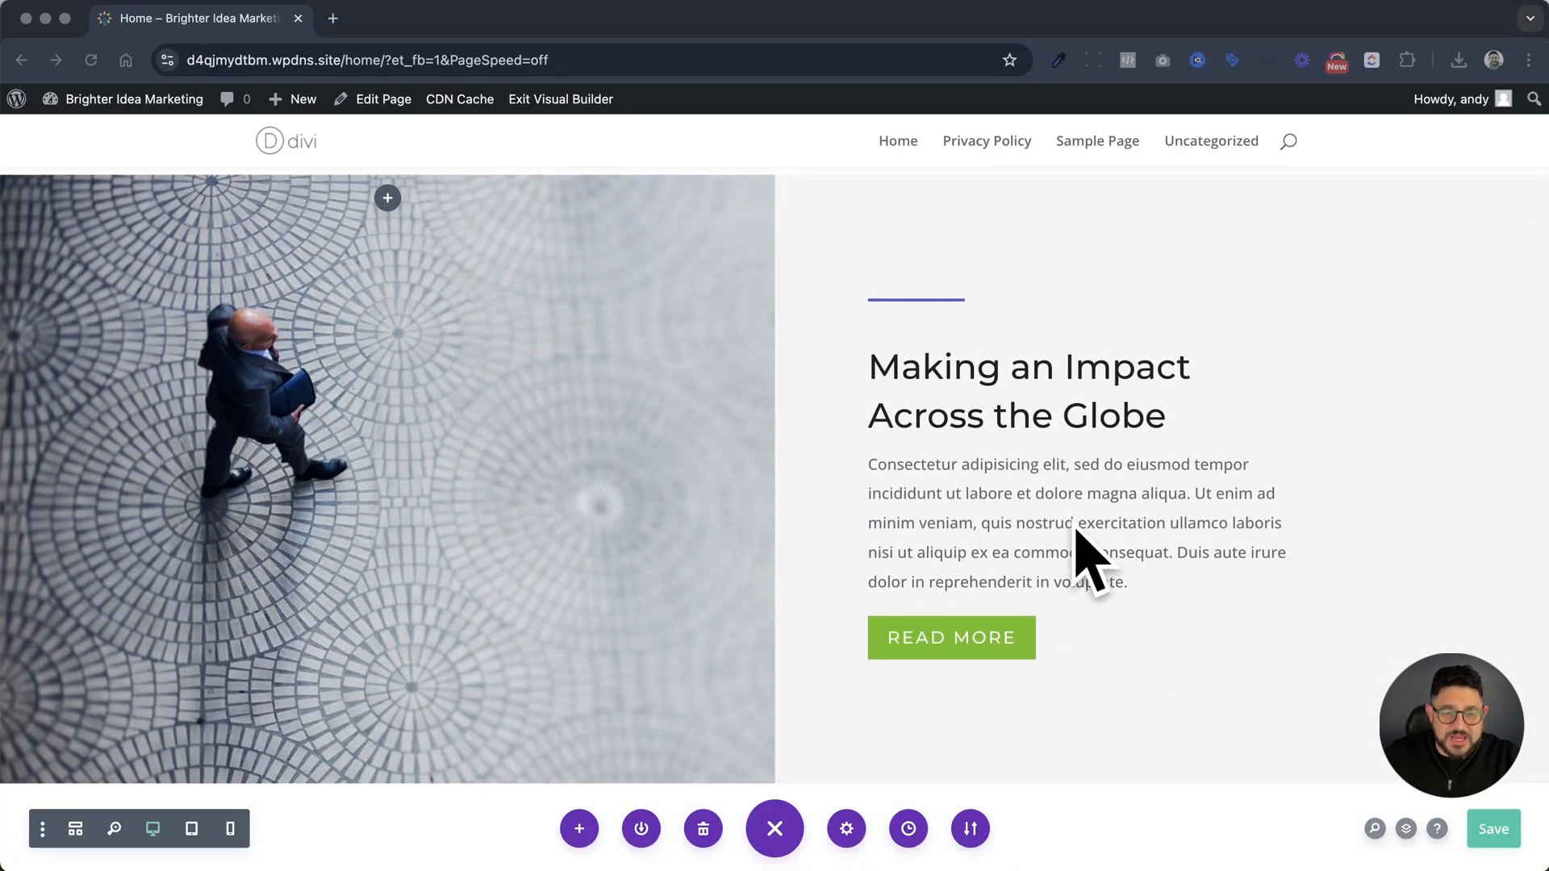
{"action": "scroll", "coordinate": [1145, 432], "scroll_direction": "down", "scroll_amount": 6}
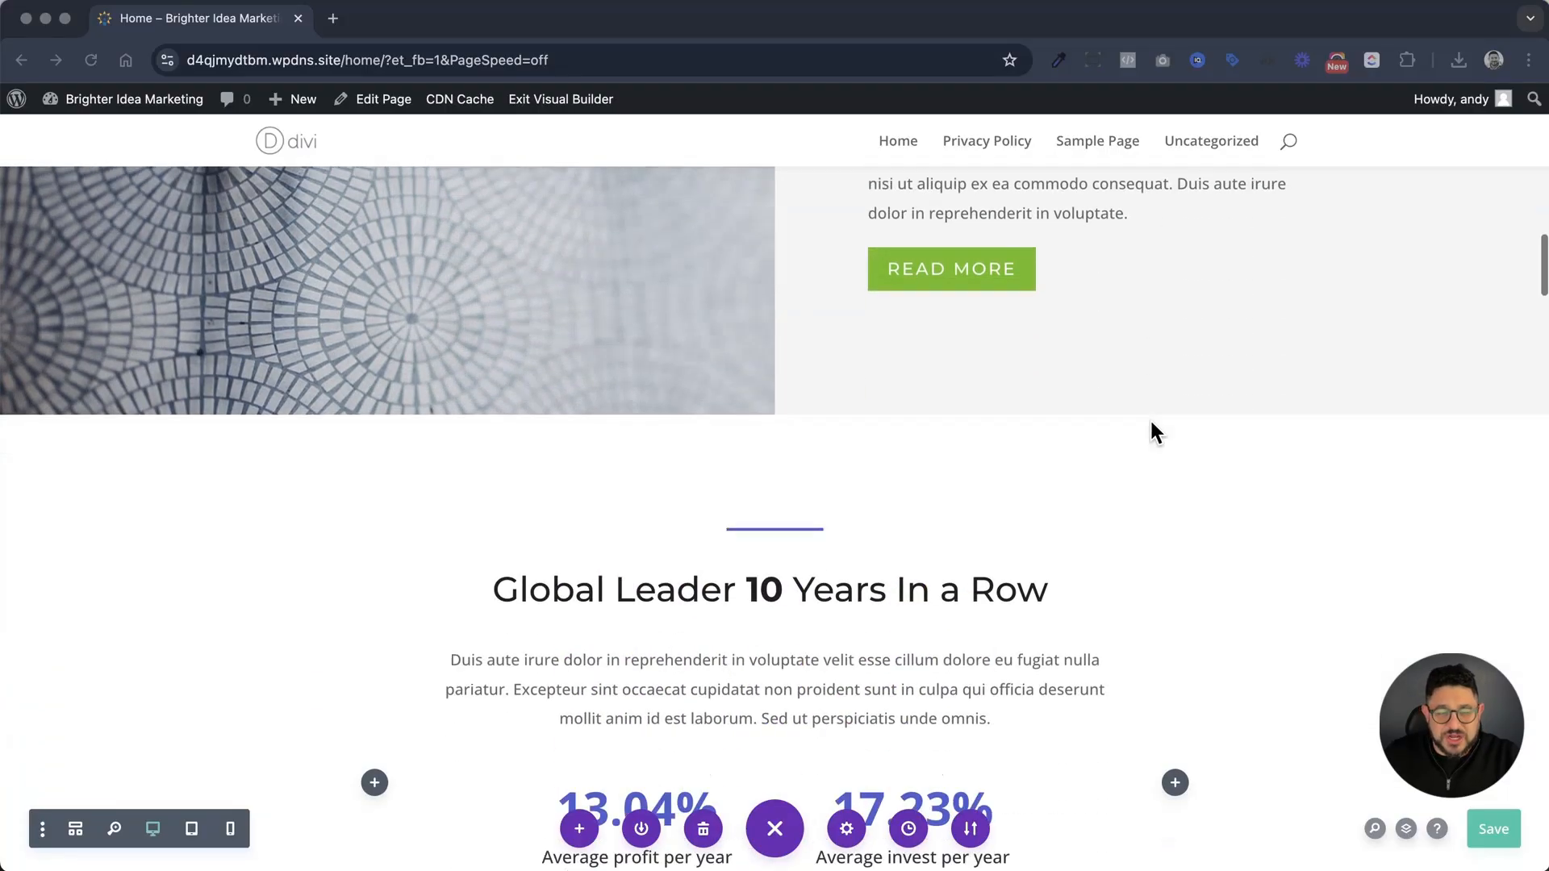
{"action": "scroll", "coordinate": [1151, 432], "scroll_direction": "up", "scroll_amount": 1}
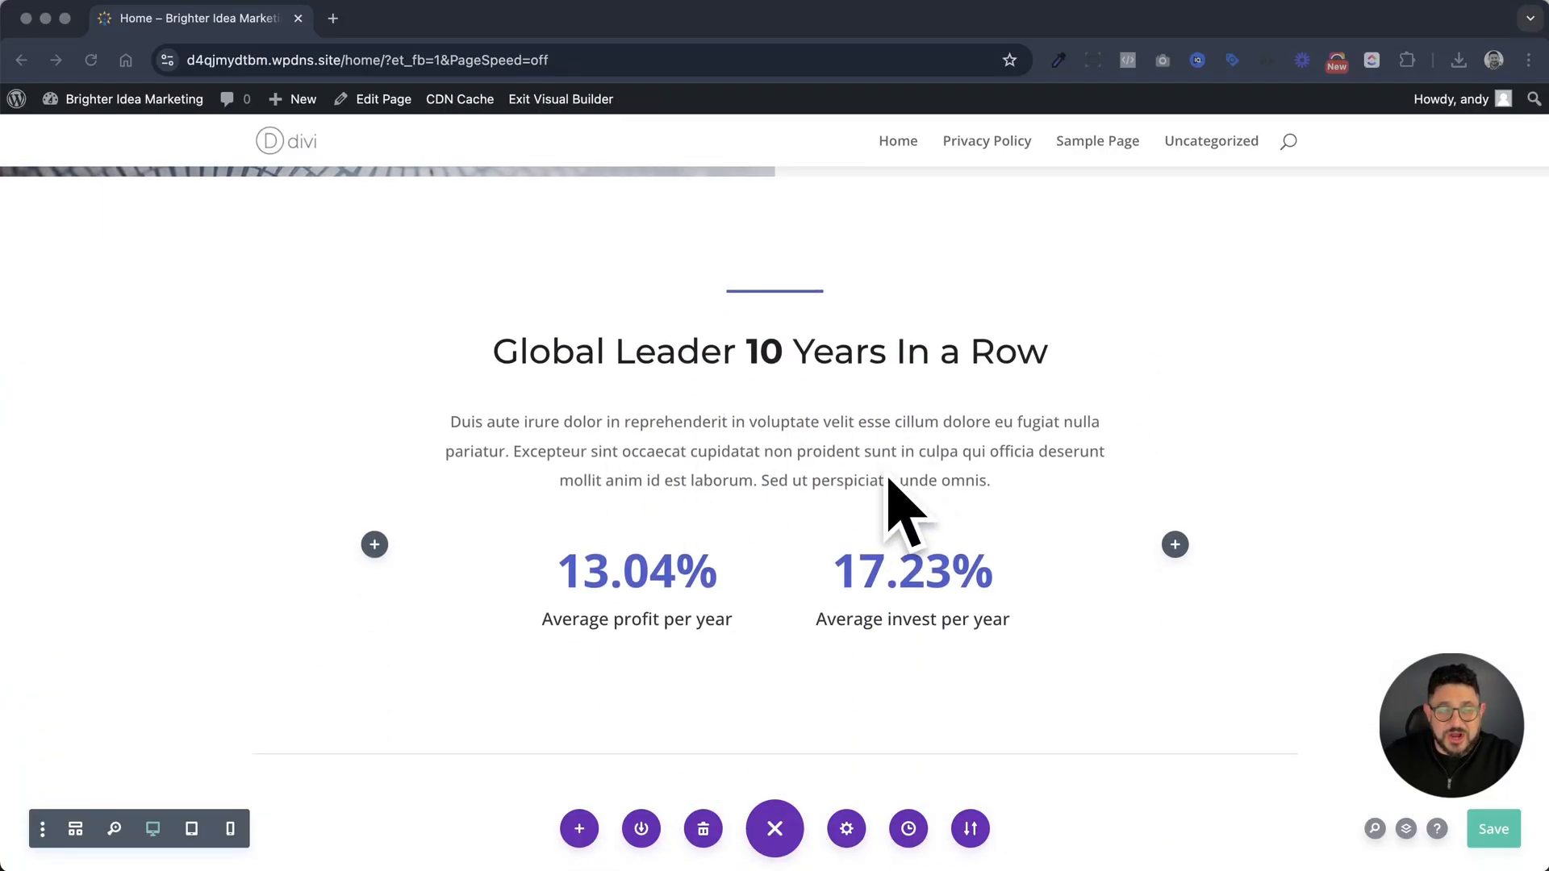
{"action": "scroll", "coordinate": [935, 492], "scroll_direction": "down", "scroll_amount": 4}
{"action": "scroll", "coordinate": [934, 489], "scroll_direction": "down", "scroll_amount": 4}
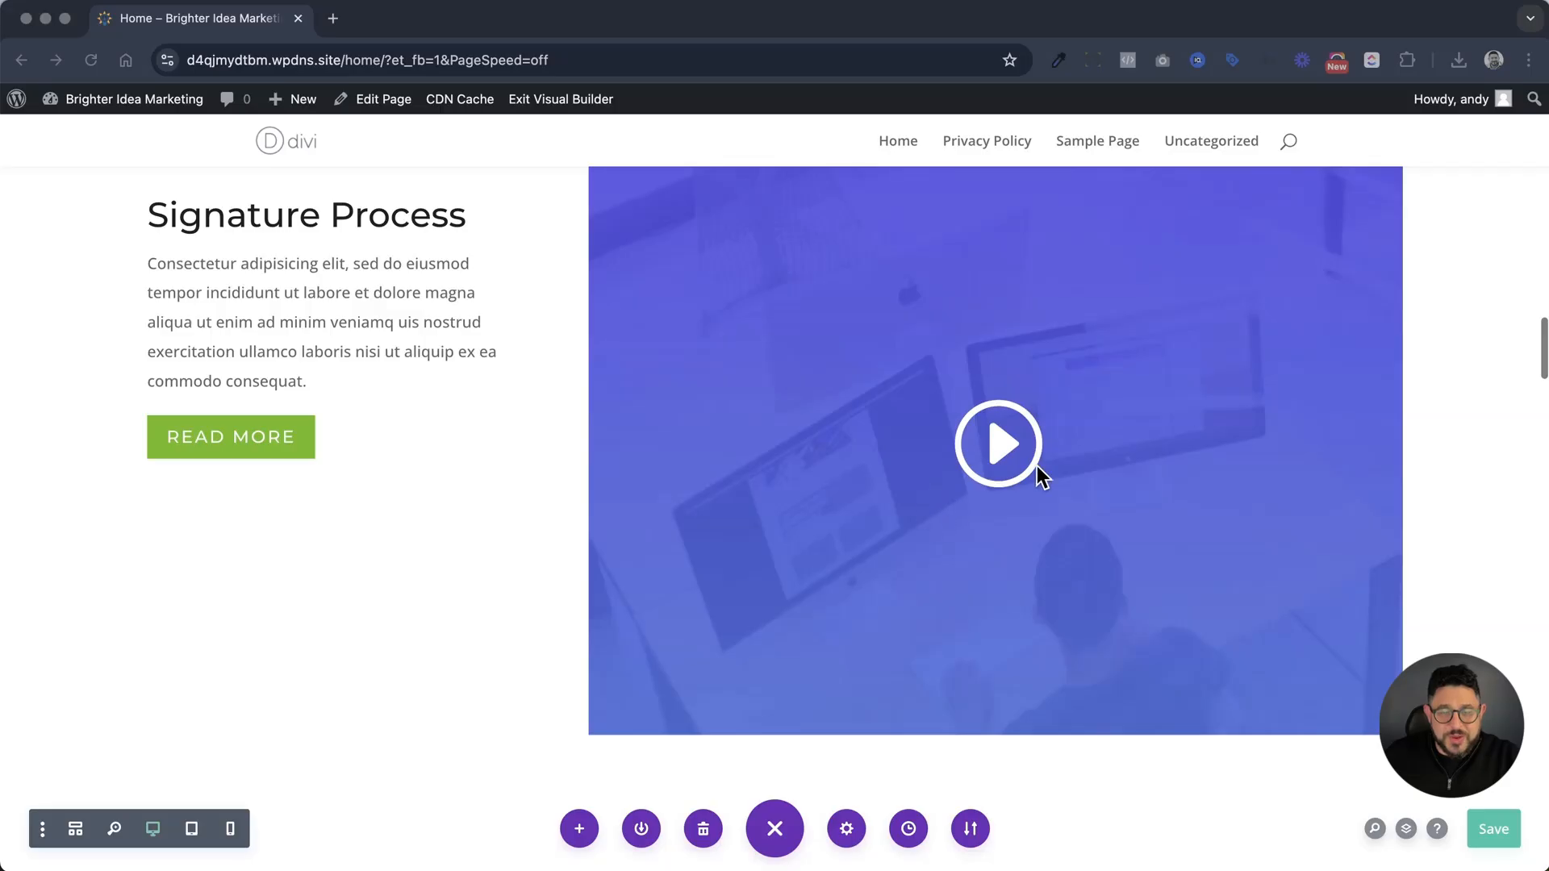
{"action": "scroll", "coordinate": [1036, 484], "scroll_direction": "down", "scroll_amount": 4}
{"action": "scroll", "coordinate": [1036, 484], "scroll_direction": "down", "scroll_amount": 5}
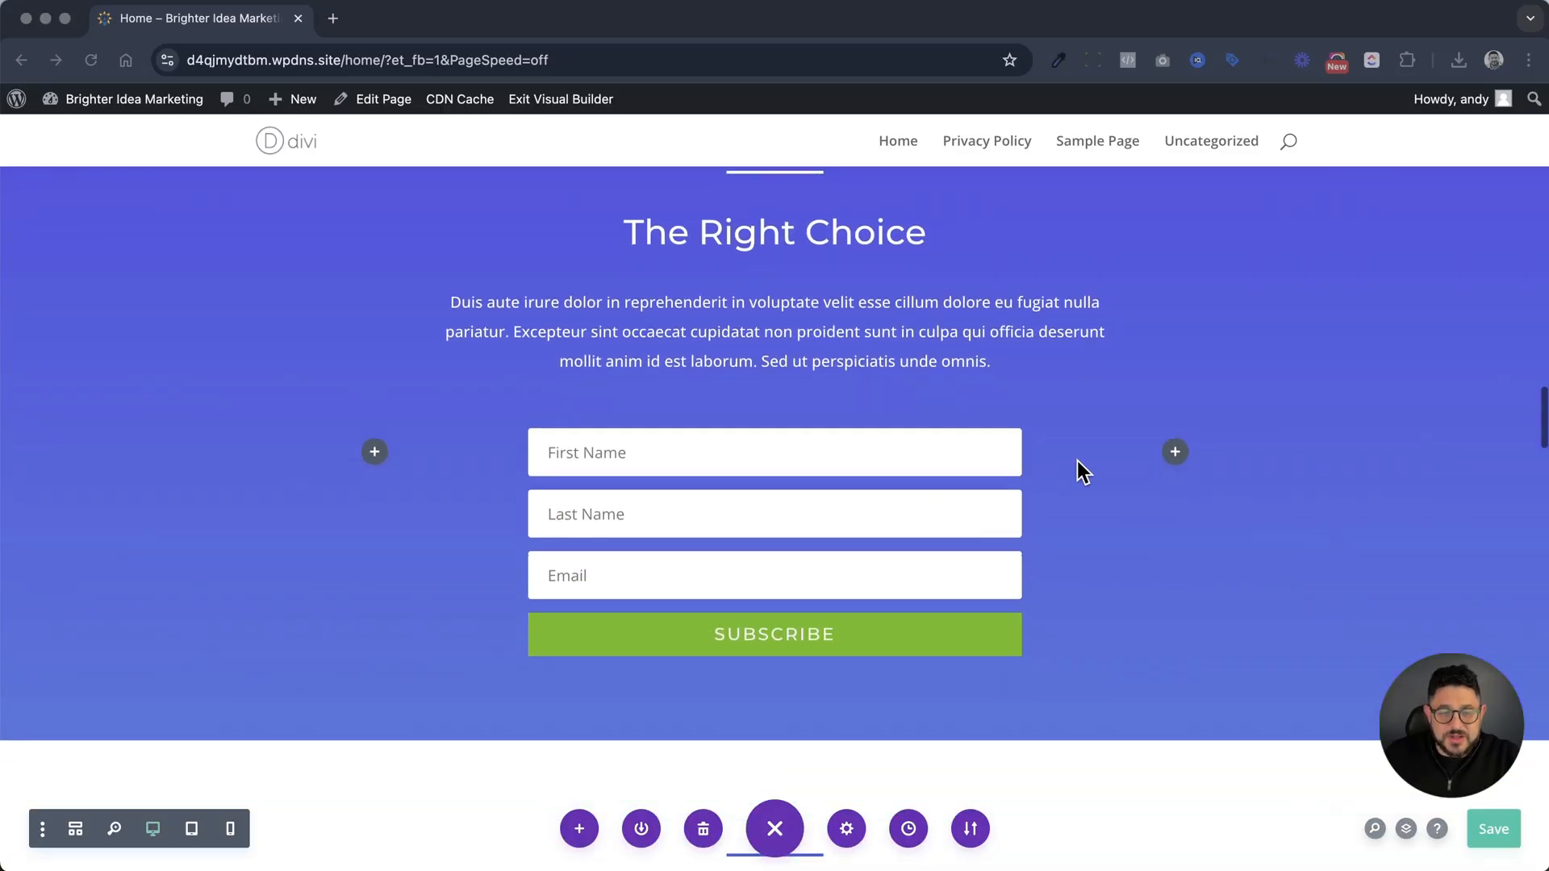
{"action": "scroll", "coordinate": [1145, 586], "scroll_direction": "down", "scroll_amount": 1}
{"action": "scroll", "coordinate": [1162, 588], "scroll_direction": "up", "scroll_amount": 2}
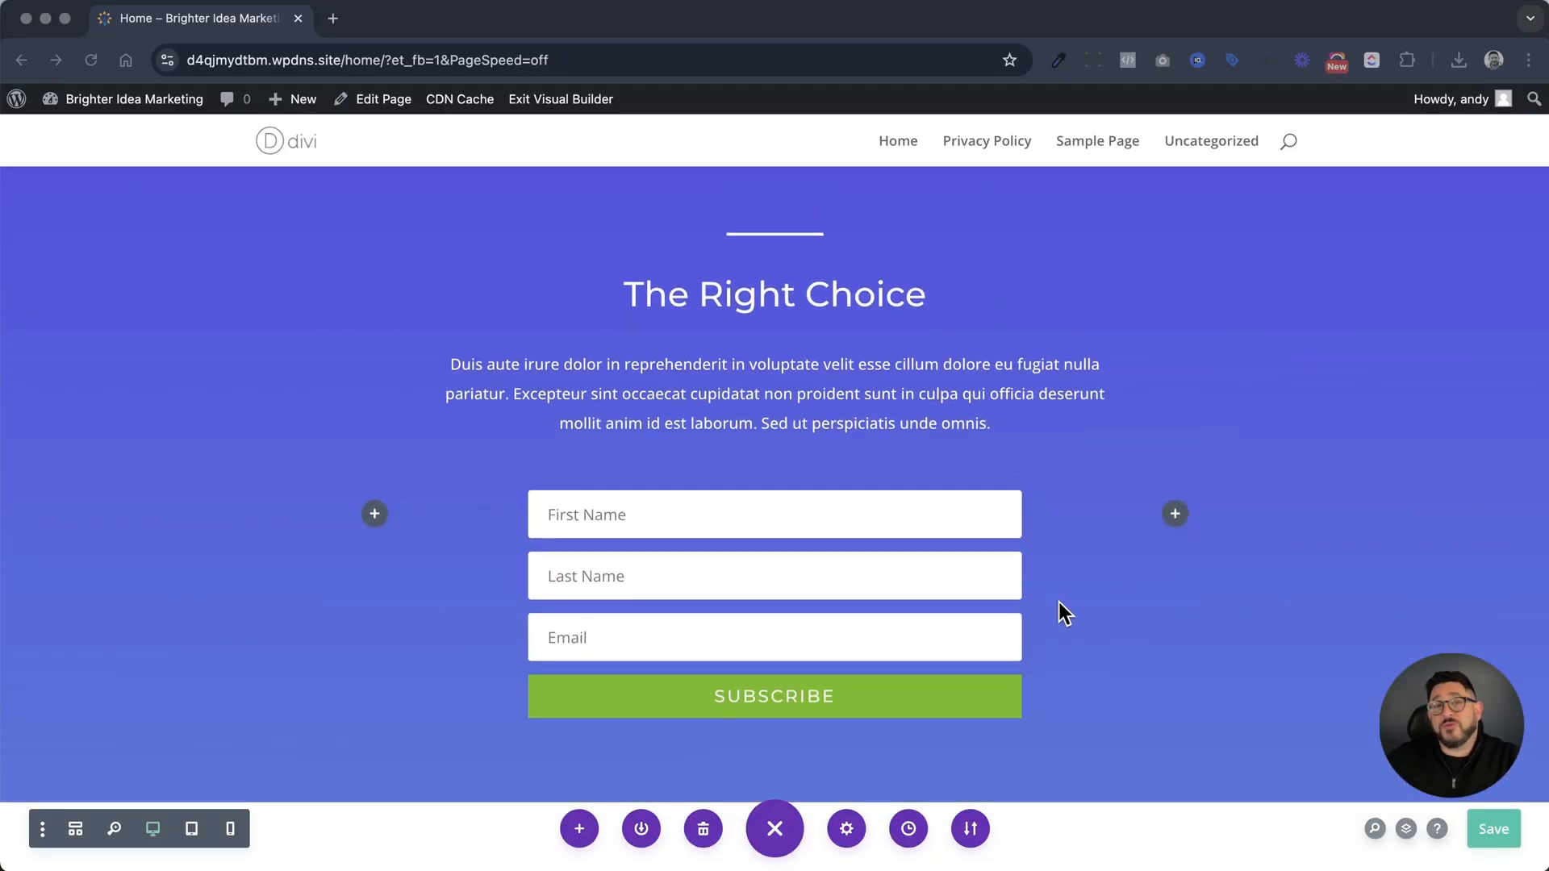
{"action": "scroll", "coordinate": [1059, 578], "scroll_direction": "down", "scroll_amount": 7}
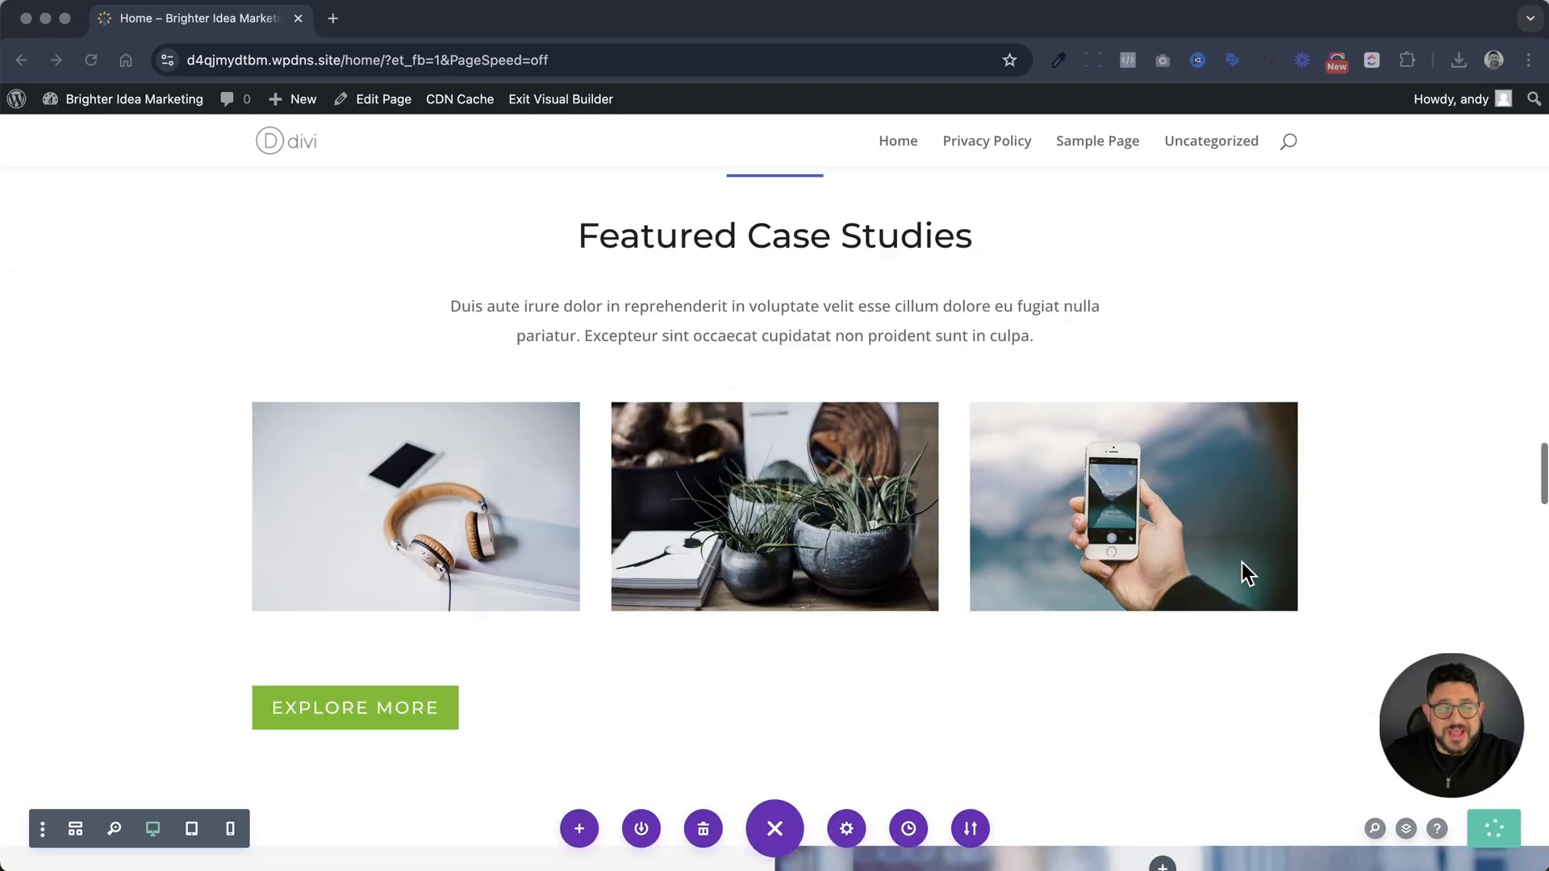
{"action": "scroll", "coordinate": [1241, 563], "scroll_direction": "down", "scroll_amount": 1}
{"action": "scroll", "coordinate": [1241, 563], "scroll_direction": "down", "scroll_amount": 10}
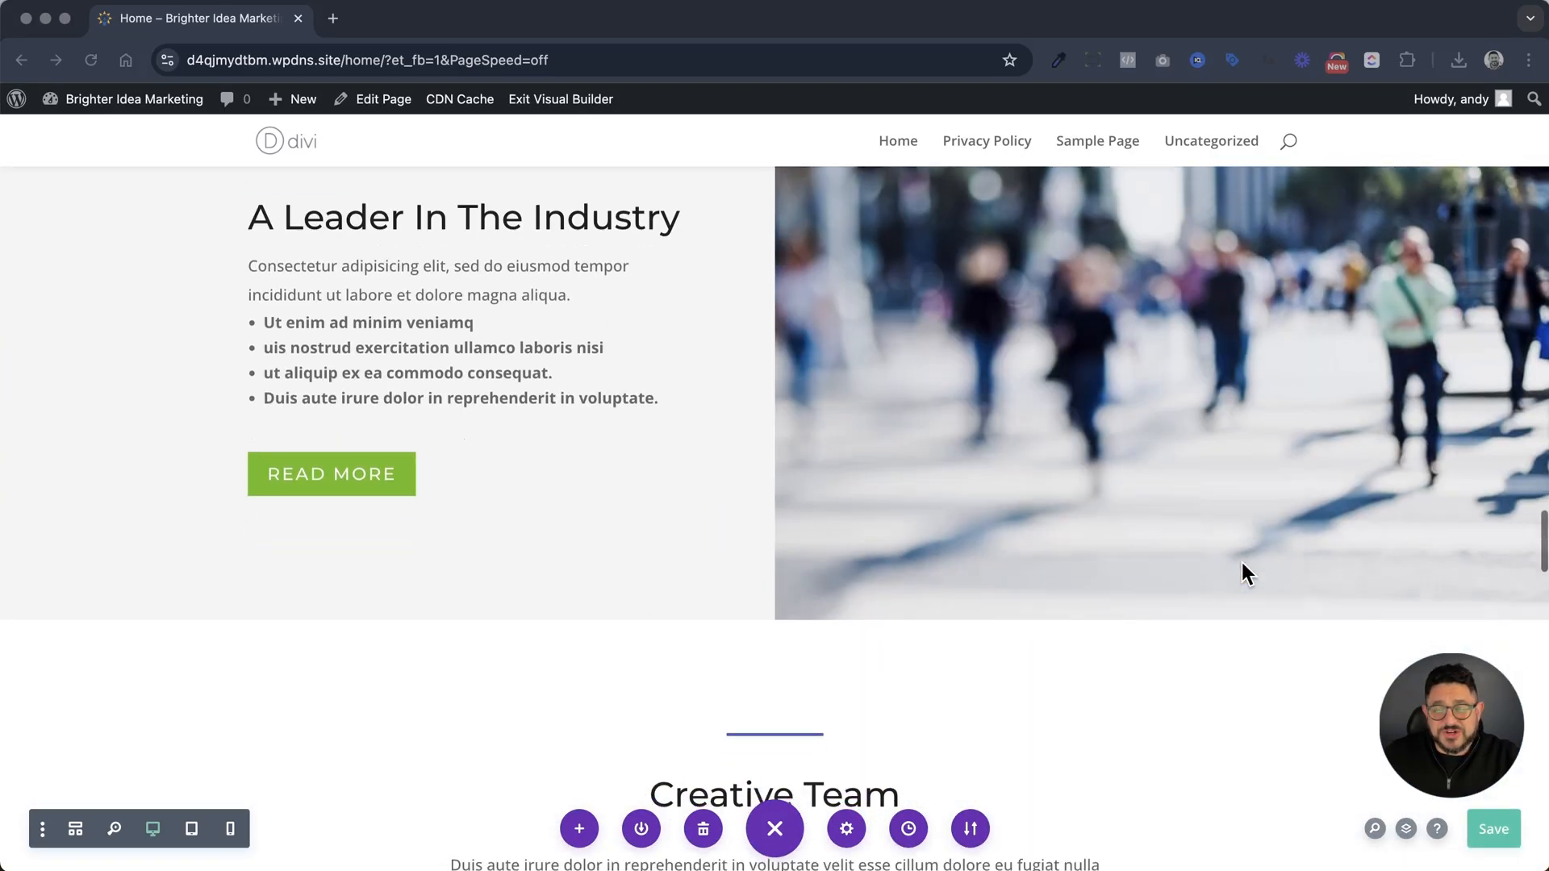
{"action": "scroll", "coordinate": [1241, 563], "scroll_direction": "down", "scroll_amount": 8}
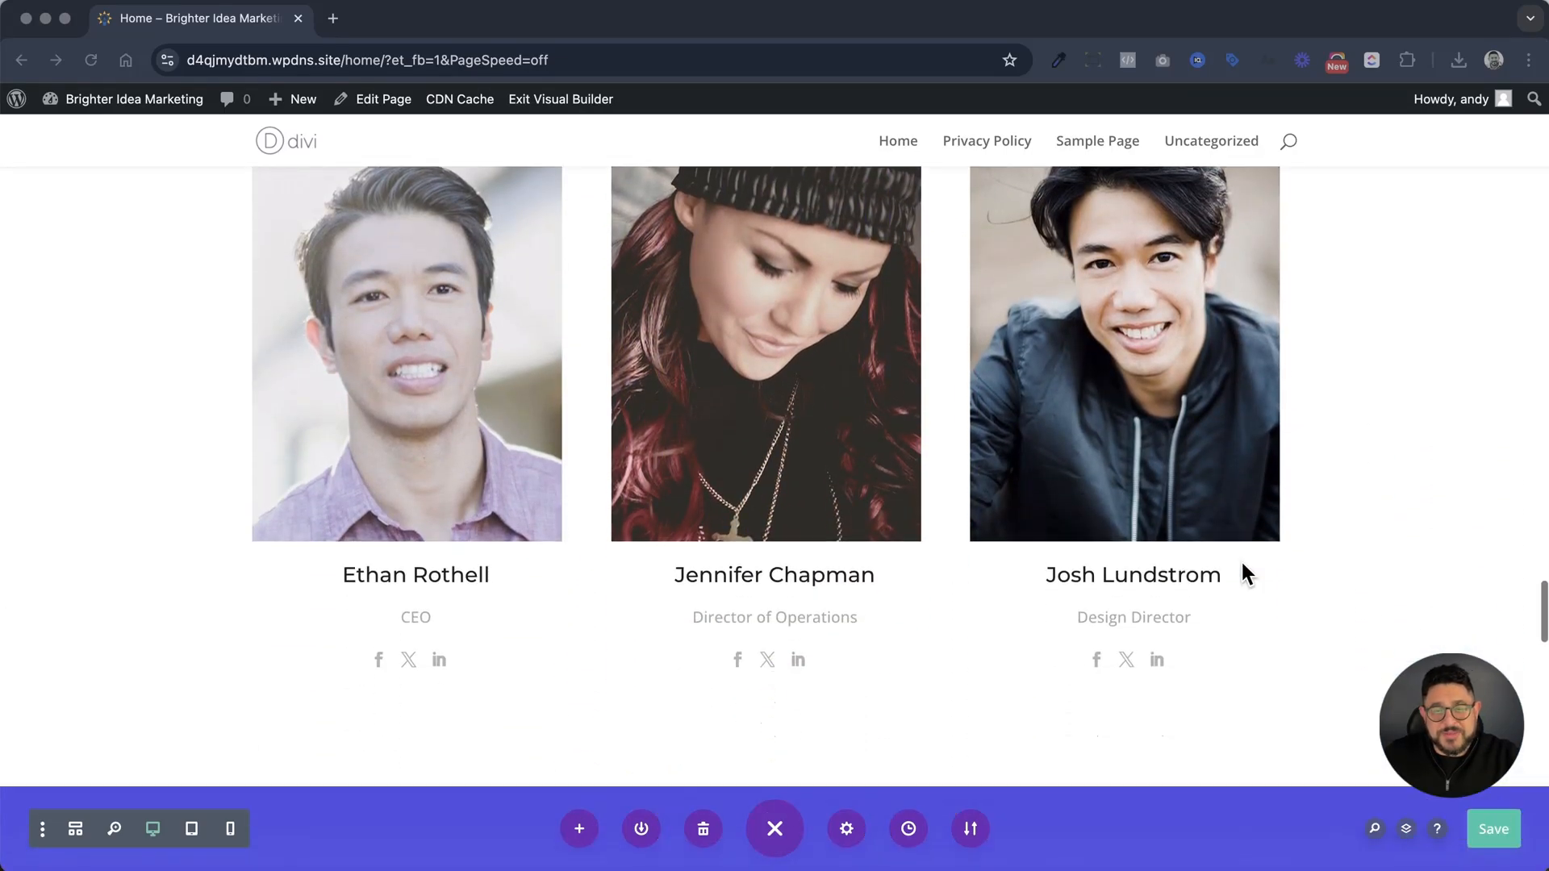
{"action": "scroll", "coordinate": [1241, 563], "scroll_direction": "down", "scroll_amount": 10}
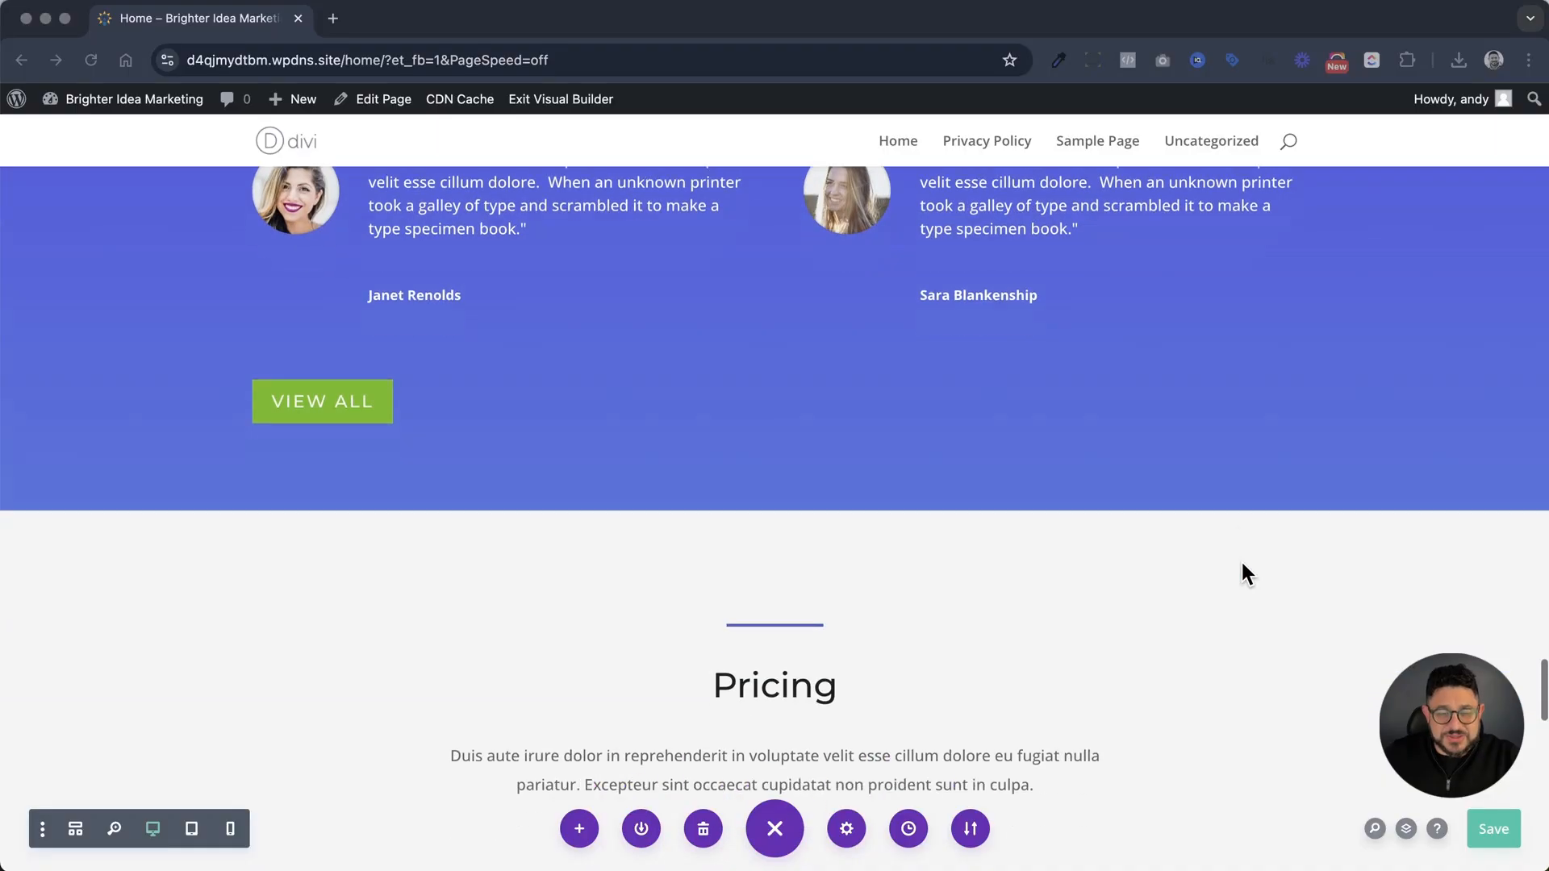
{"action": "scroll", "coordinate": [1243, 564], "scroll_direction": "down", "scroll_amount": 6}
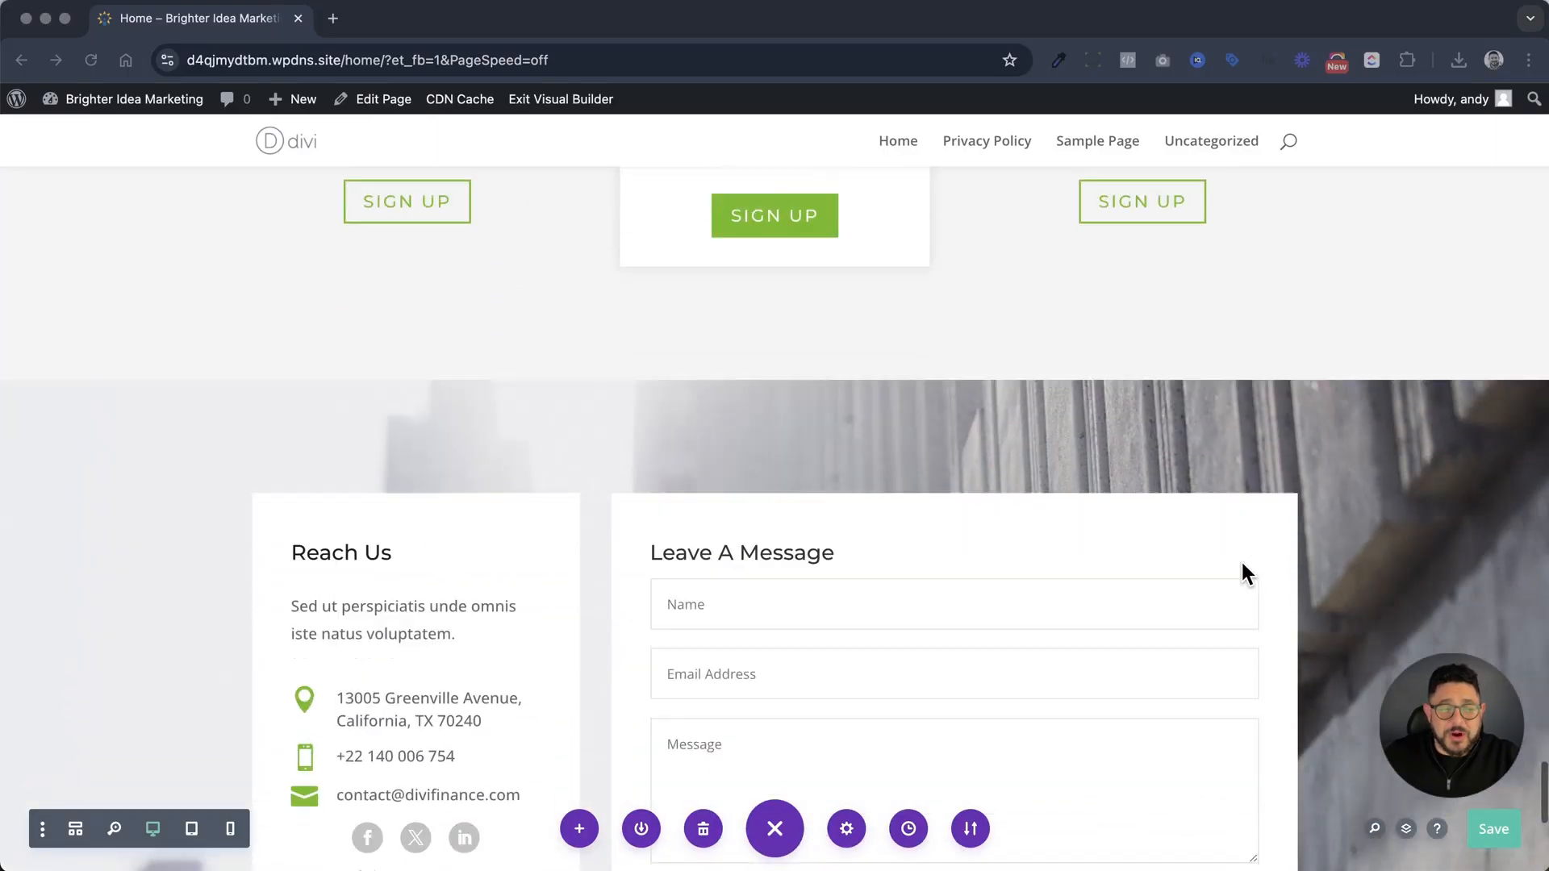
{"action": "scroll", "coordinate": [1241, 563], "scroll_direction": "up", "scroll_amount": 10}
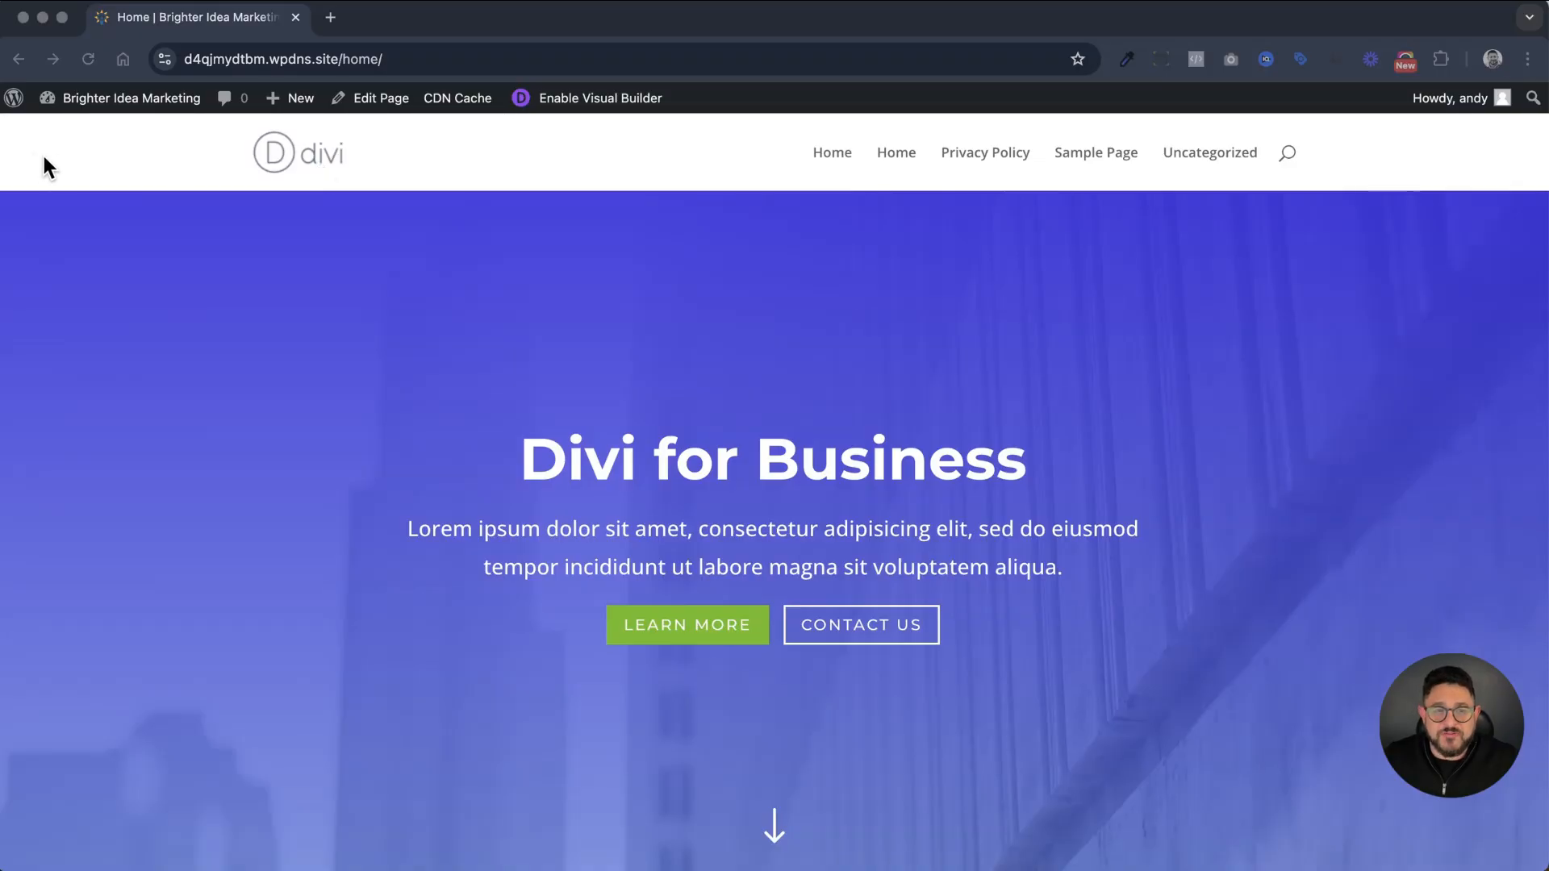
Open the Brighter Idea Marketing site's WordPress dashboard in a new browser tab
{"action": "right_click", "coordinate": [73, 96]}
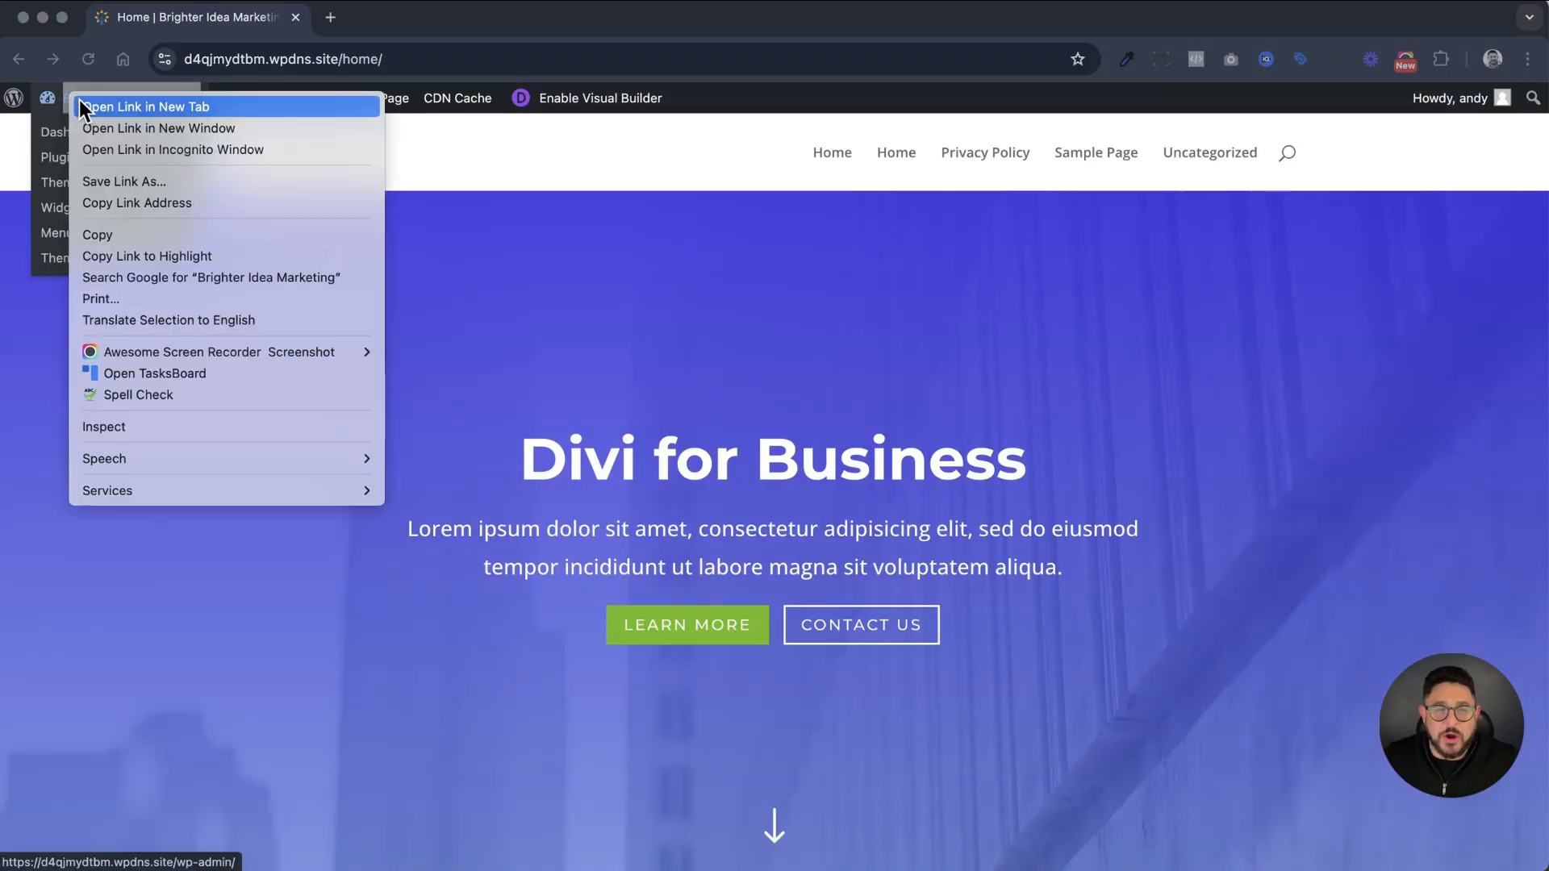
{"action": "key", "text": "Escape"}
{"action": "mouse_move", "coordinate": [108, 151]}
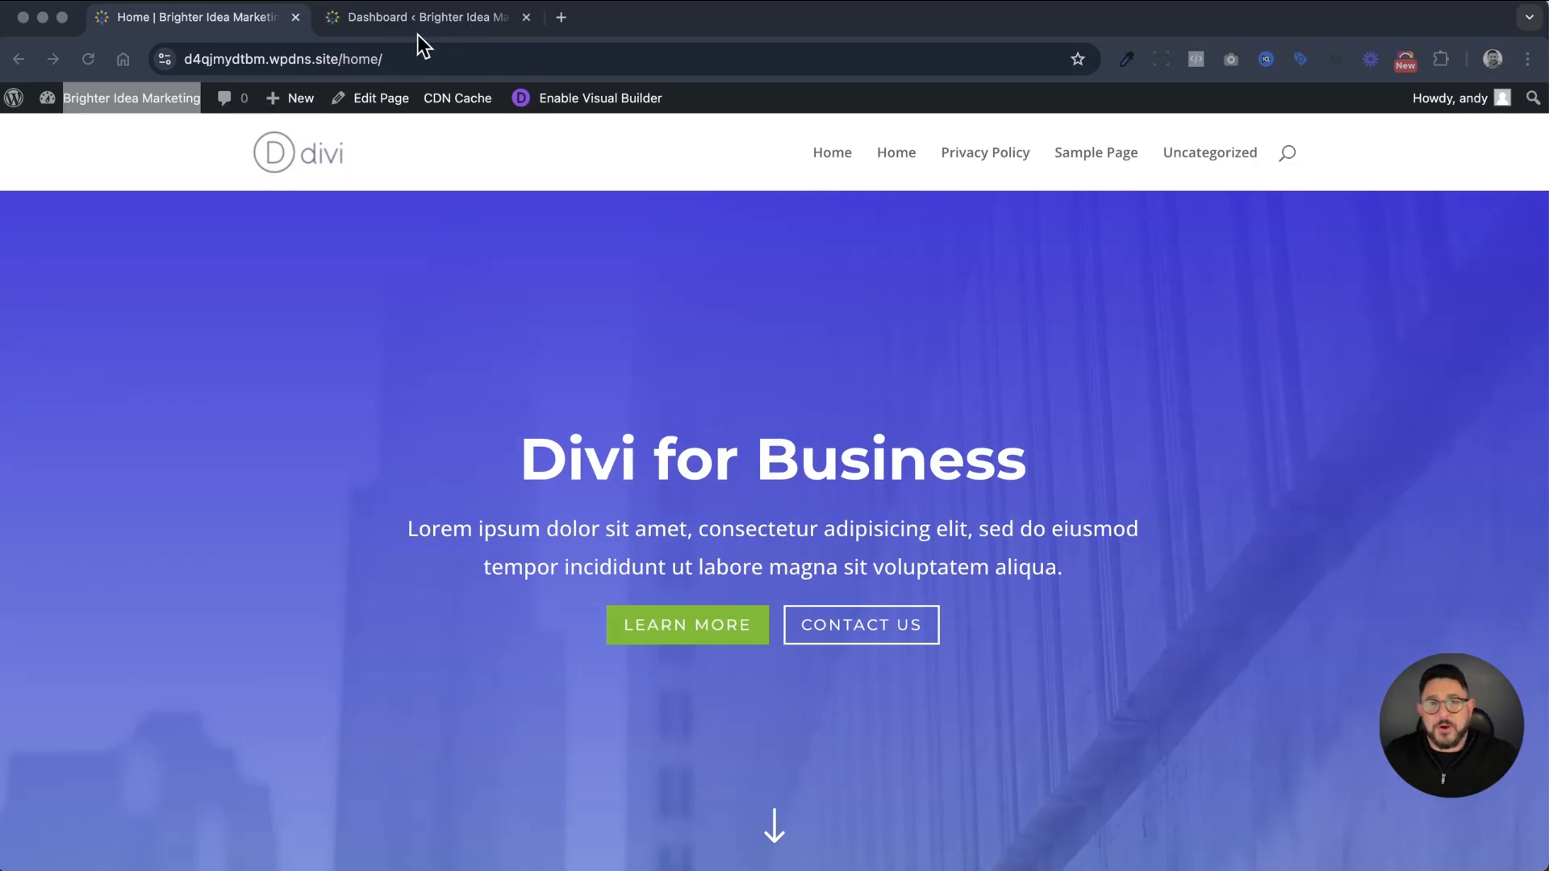
Return to the WordPress dashboard and open Divi's Theme Options
{"action": "left_click", "coordinate": [436, 20]}
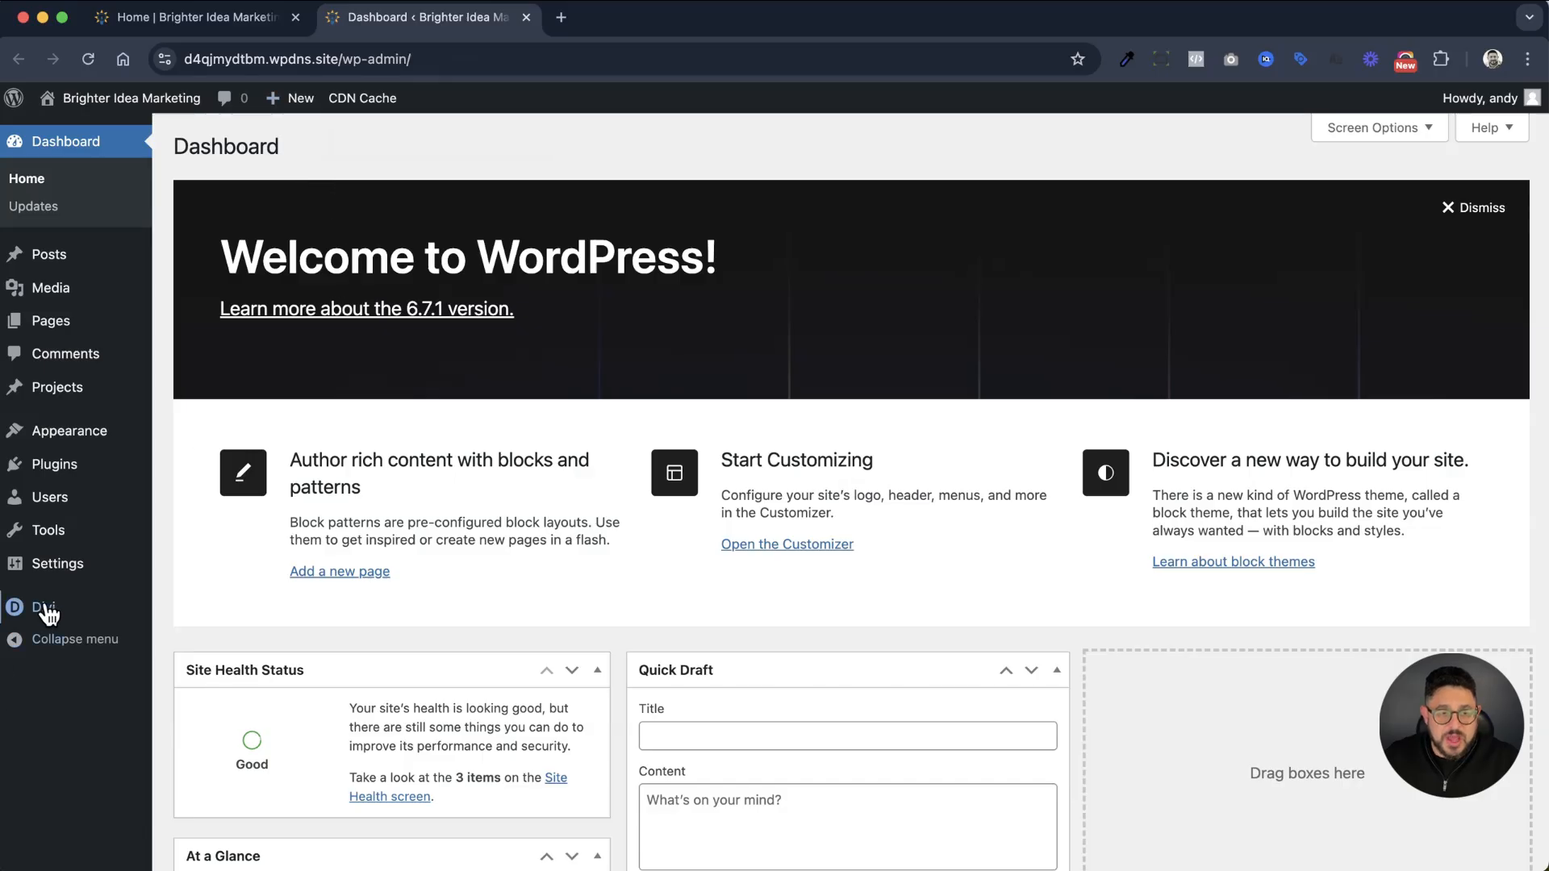
{"action": "mouse_move", "coordinate": [47, 613]}
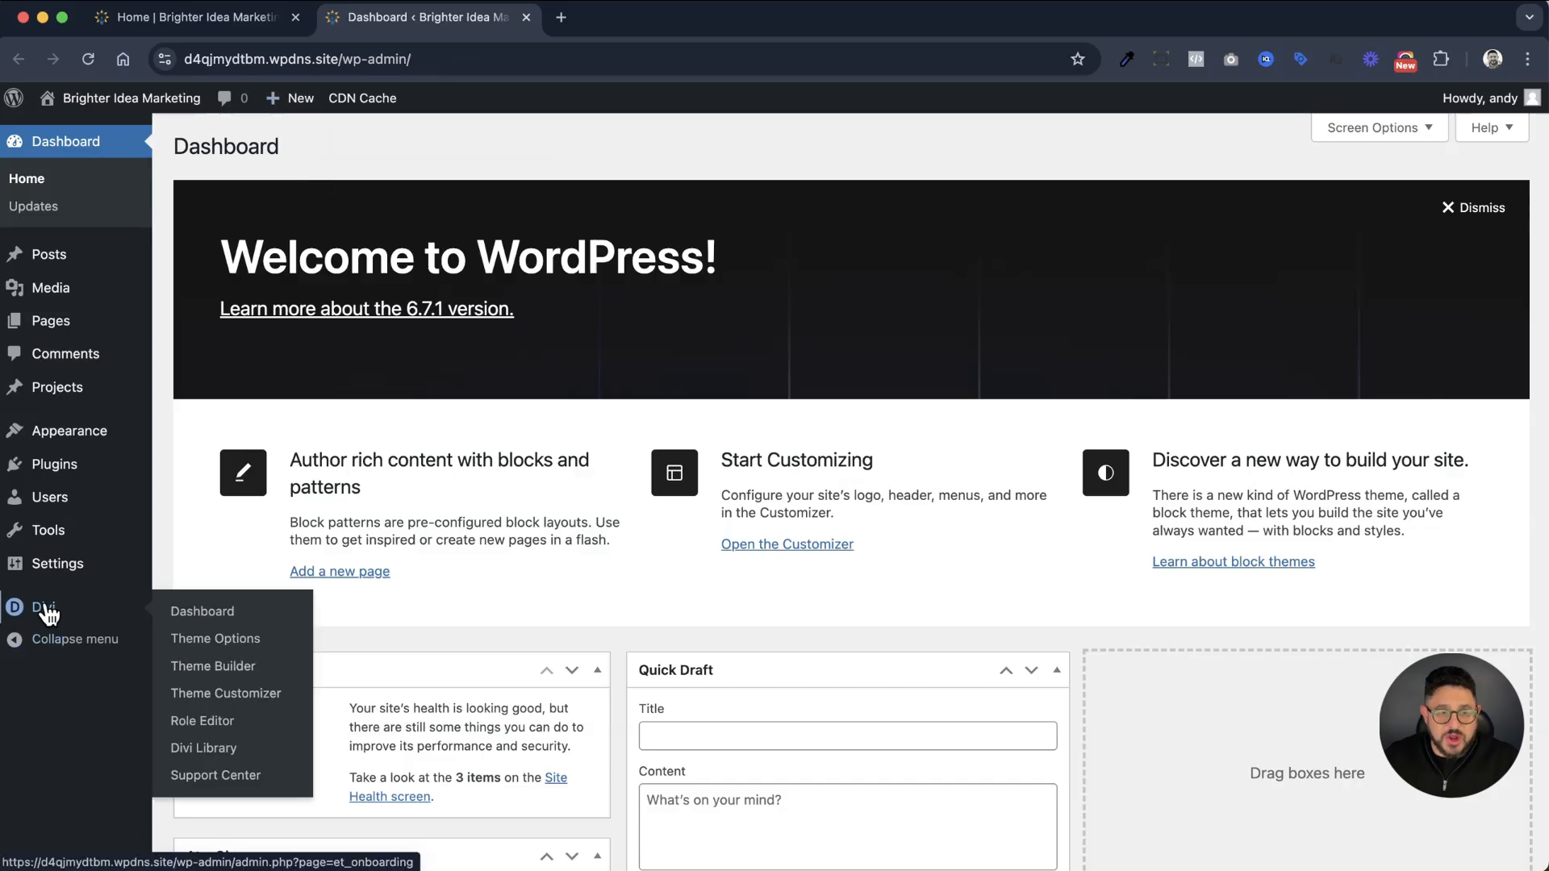
{"action": "left_click", "coordinate": [229, 640]}
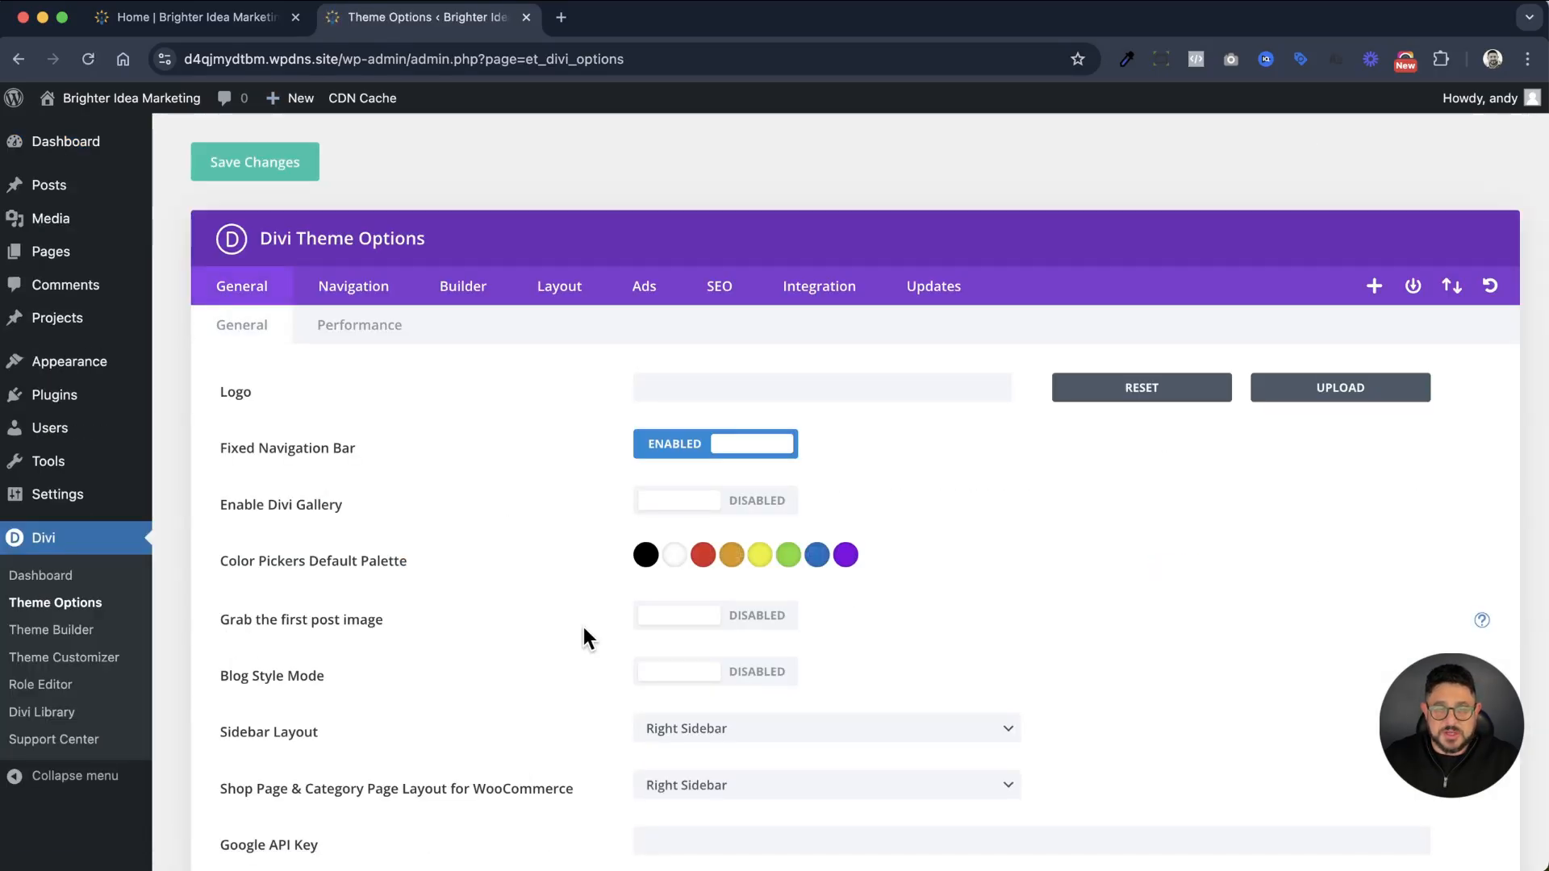
Set BI-Logo-2019.png from the media library as the site logo and save the theme options
{"action": "left_click", "coordinate": [1355, 390]}
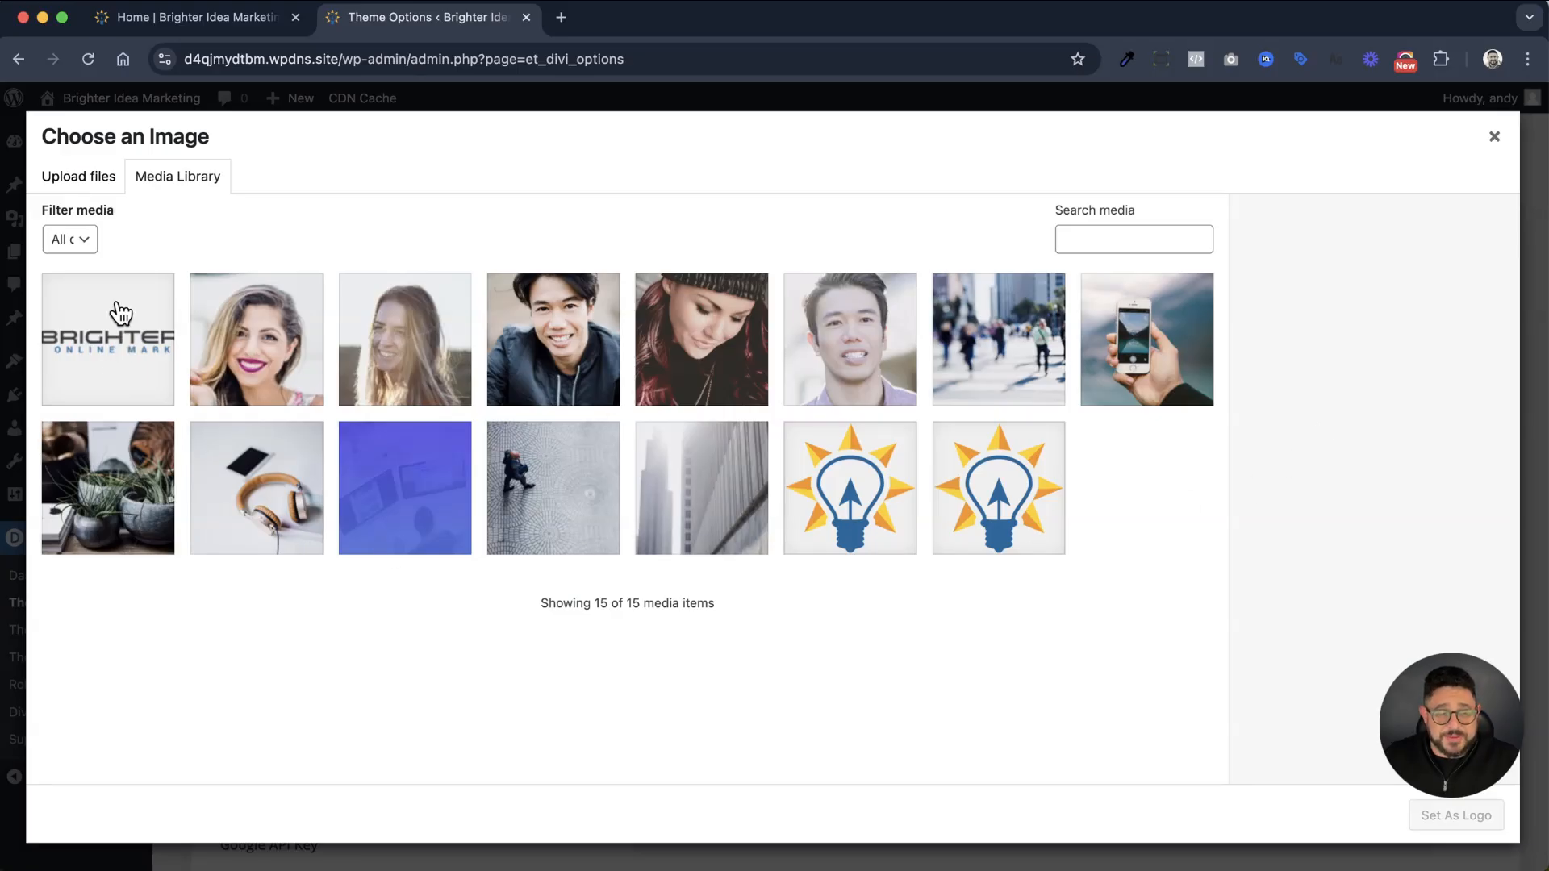
{"action": "left_click", "coordinate": [84, 182]}
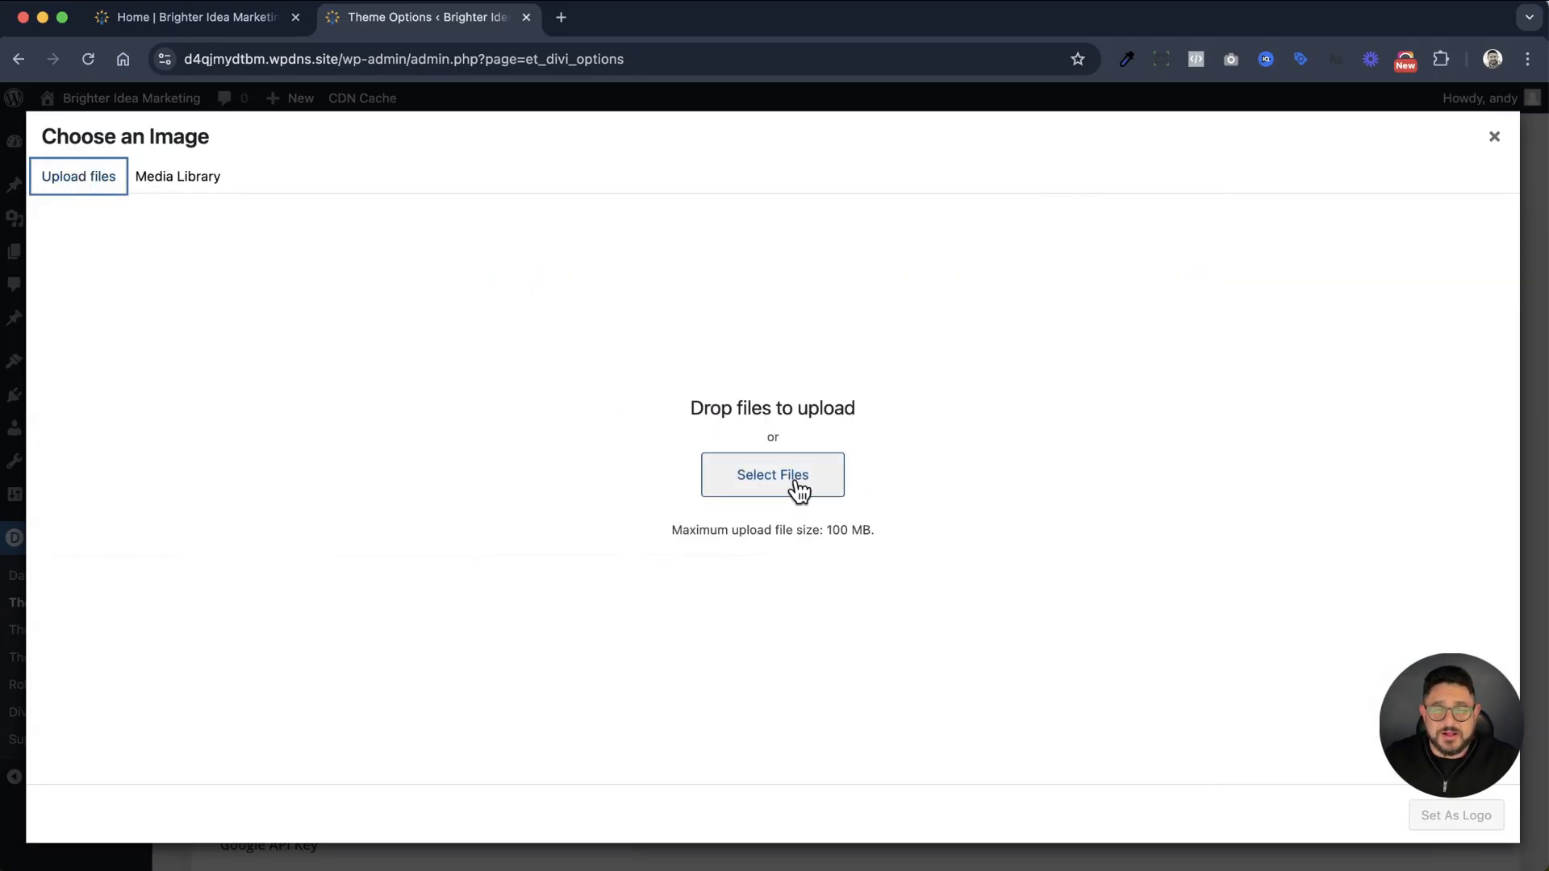
{"action": "left_click", "coordinate": [169, 182]}
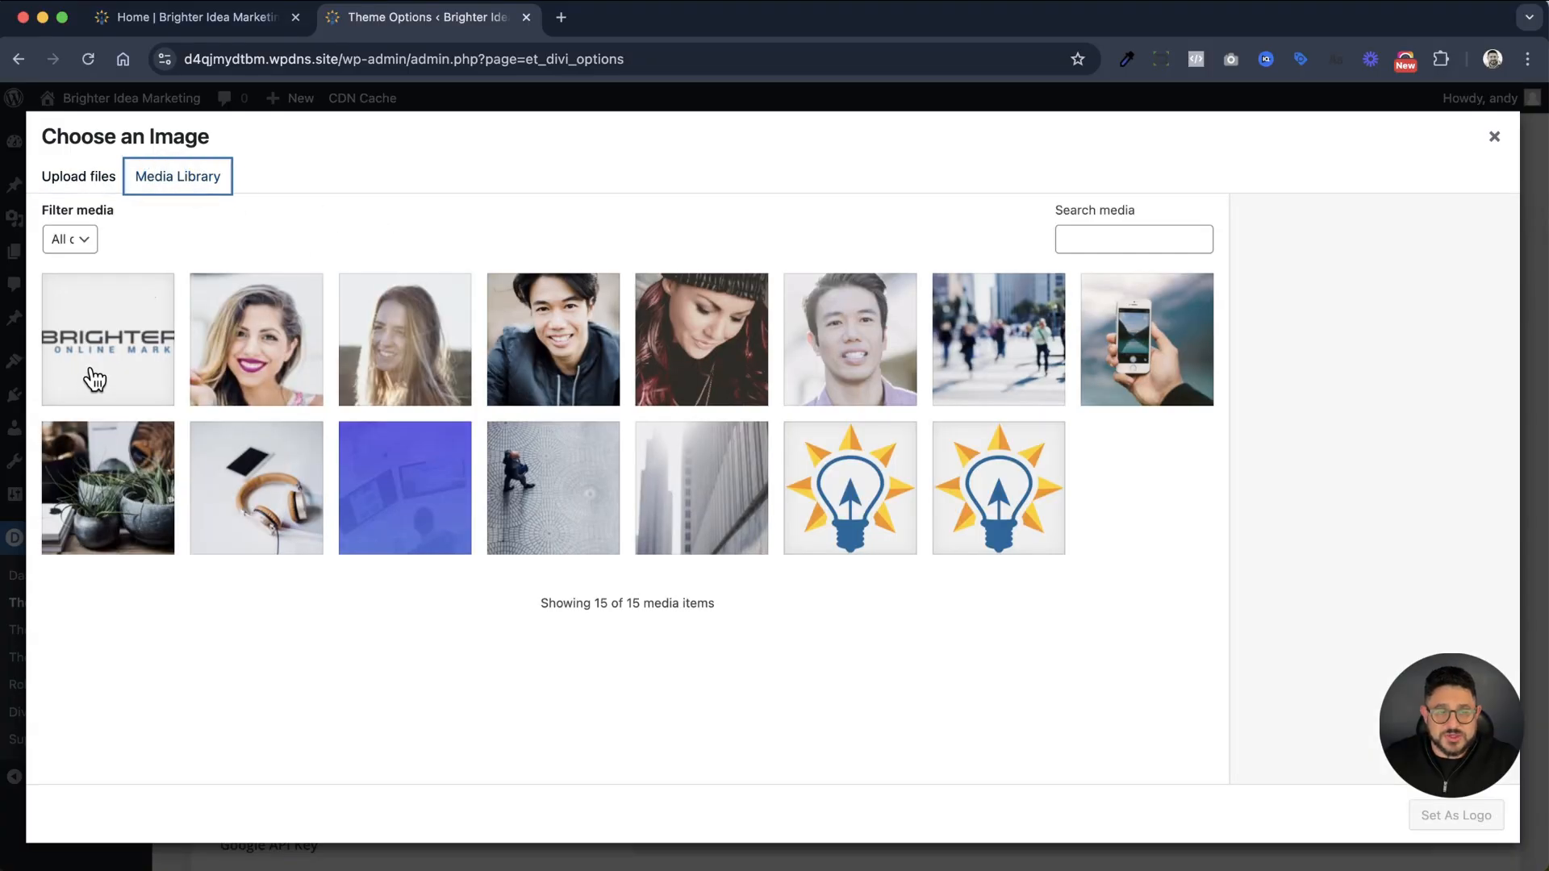
{"action": "left_click", "coordinate": [96, 372]}
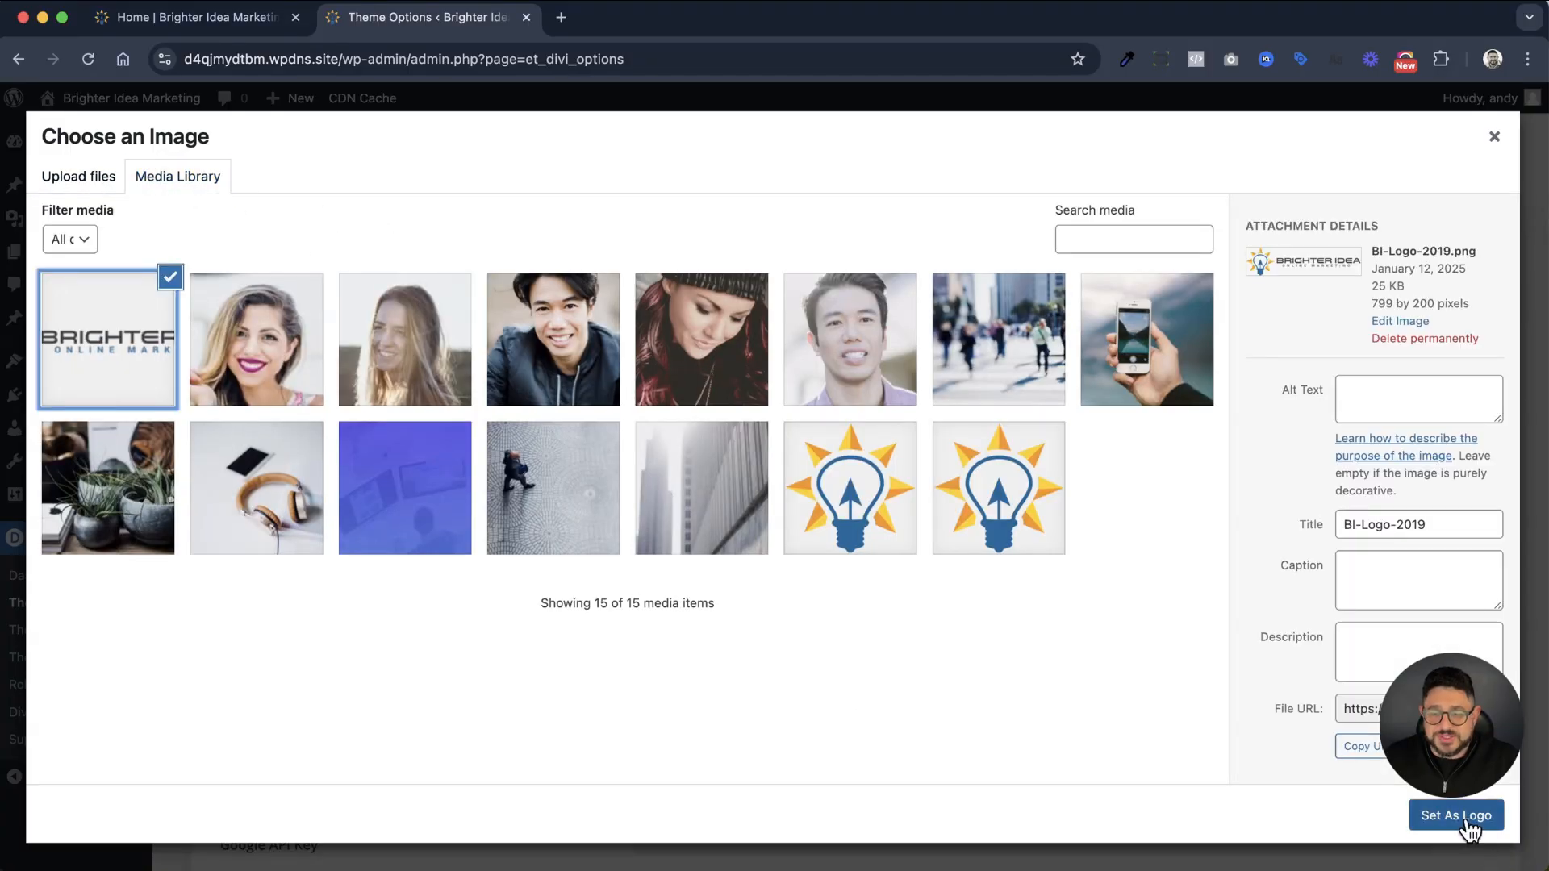
{"action": "left_click", "coordinate": [1440, 819]}
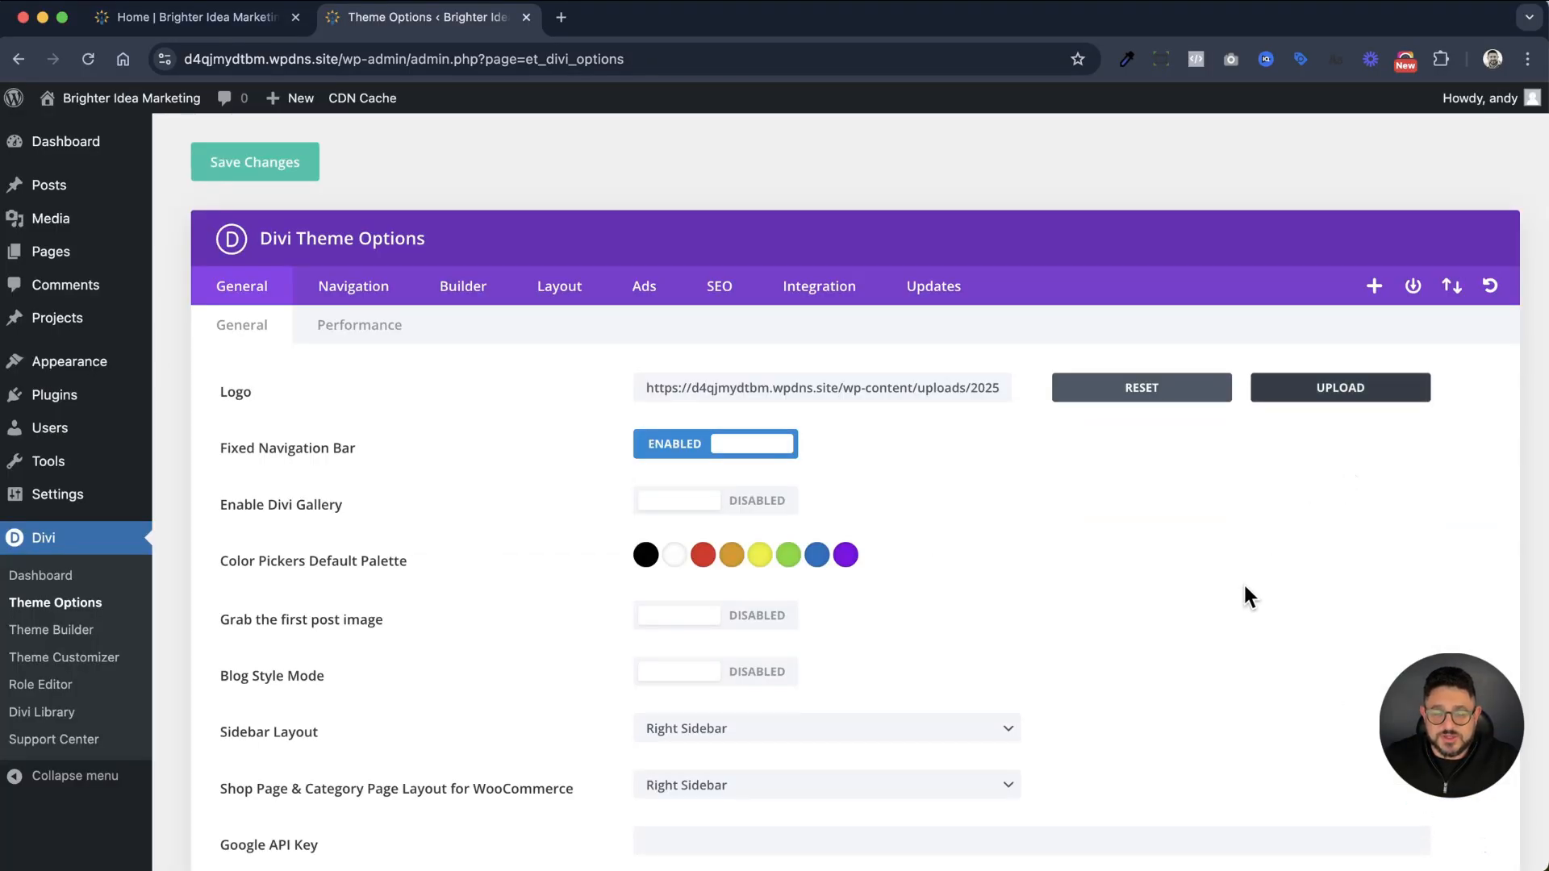
{"action": "scroll", "coordinate": [1242, 582], "scroll_direction": "down", "scroll_amount": 15}
{"action": "scroll", "coordinate": [1246, 585], "scroll_direction": "down", "scroll_amount": 4}
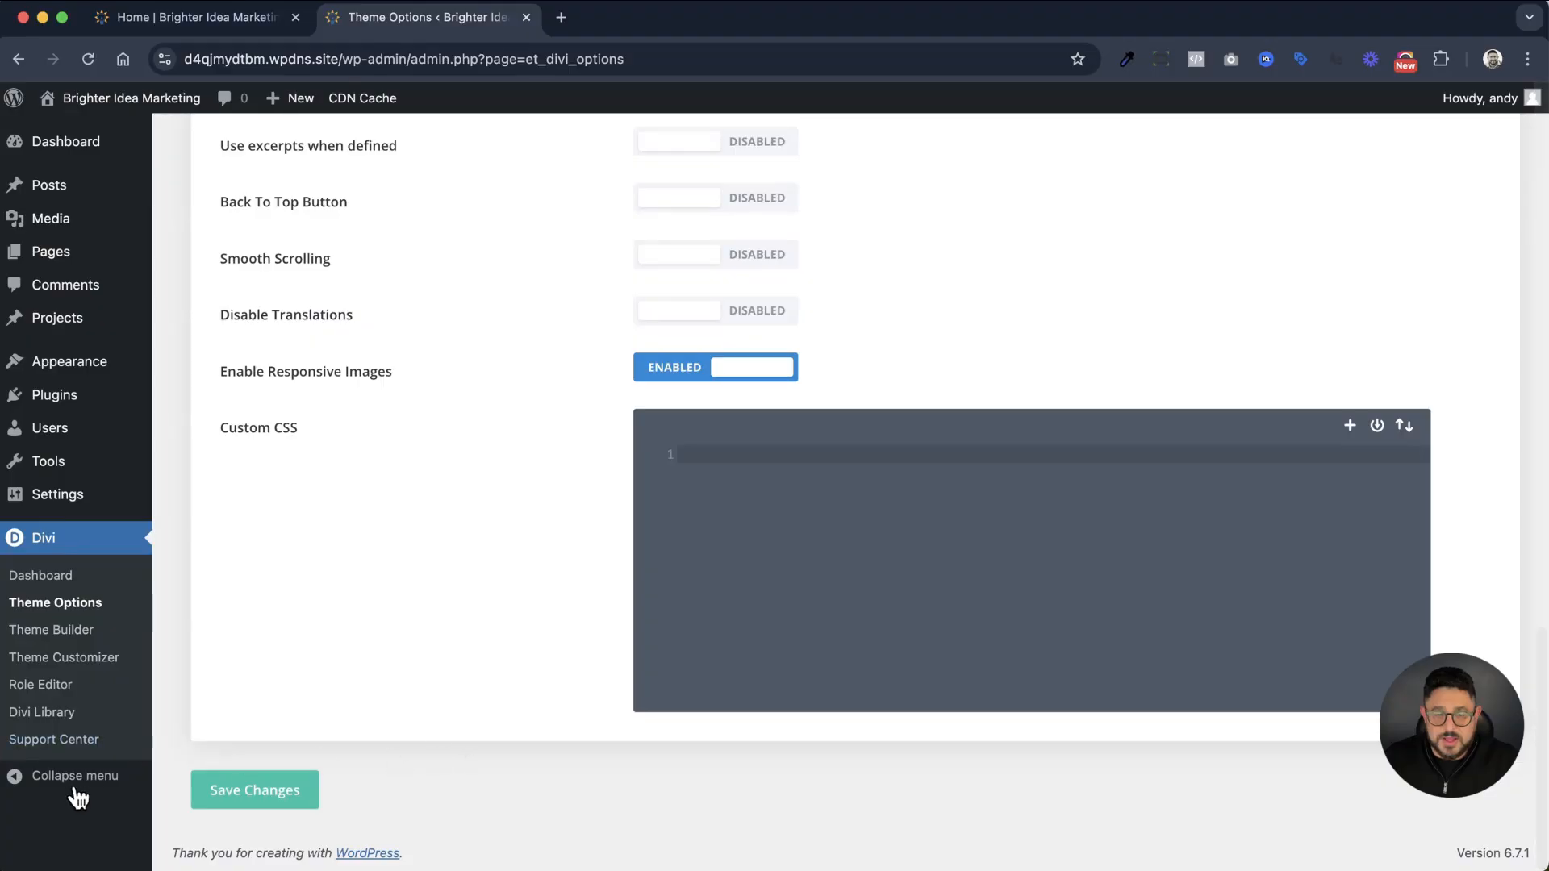
{"action": "left_click", "coordinate": [216, 790]}
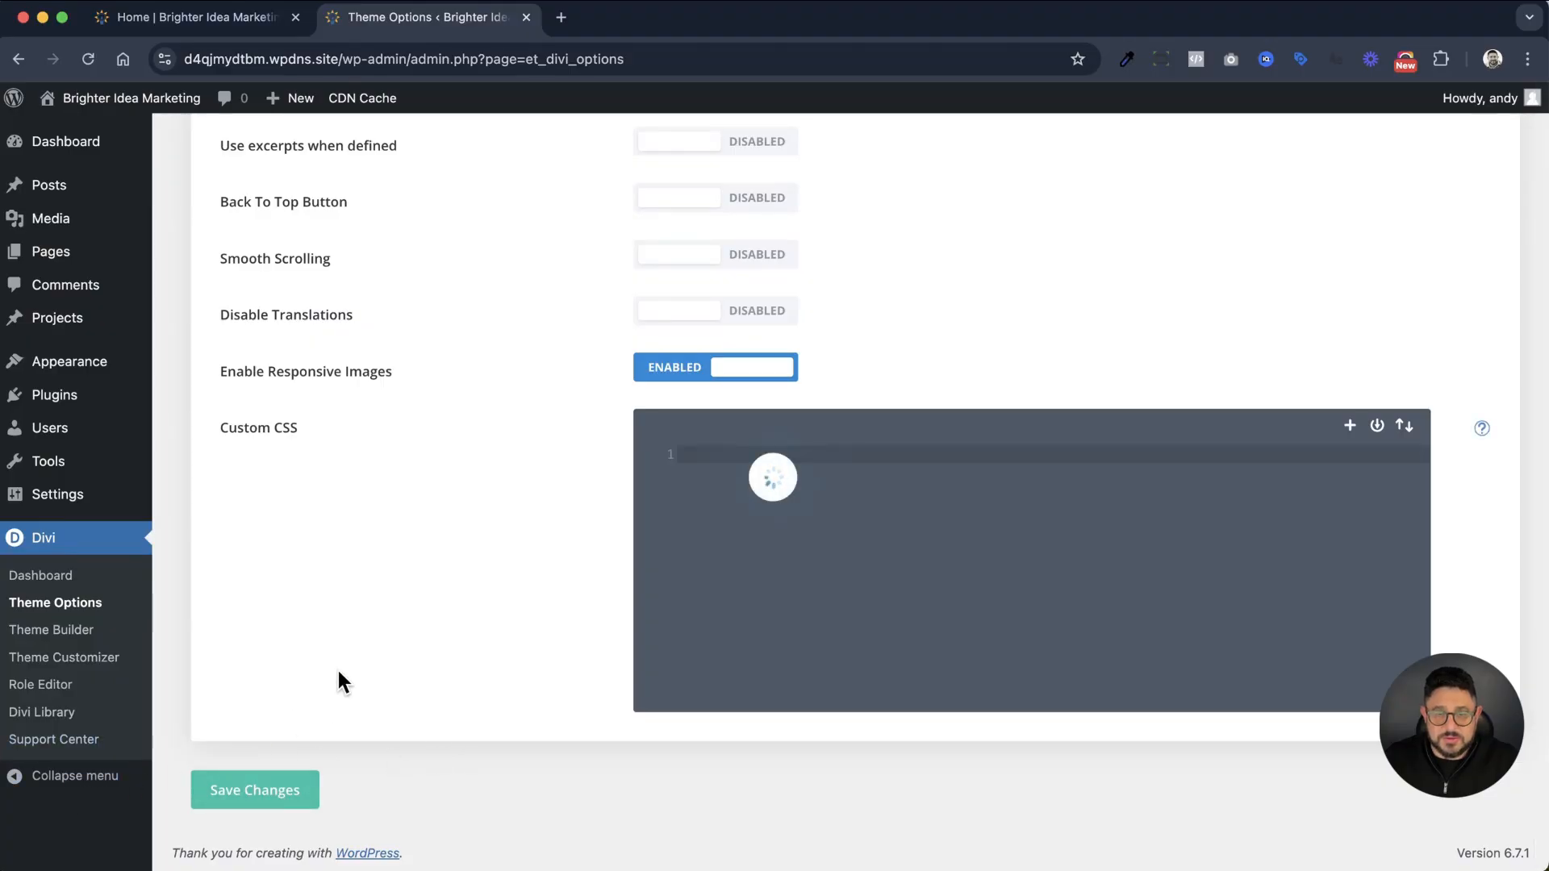
Reload the site's Home page in its browser tab to check the logo in the header
{"action": "left_click", "coordinate": [161, 18]}
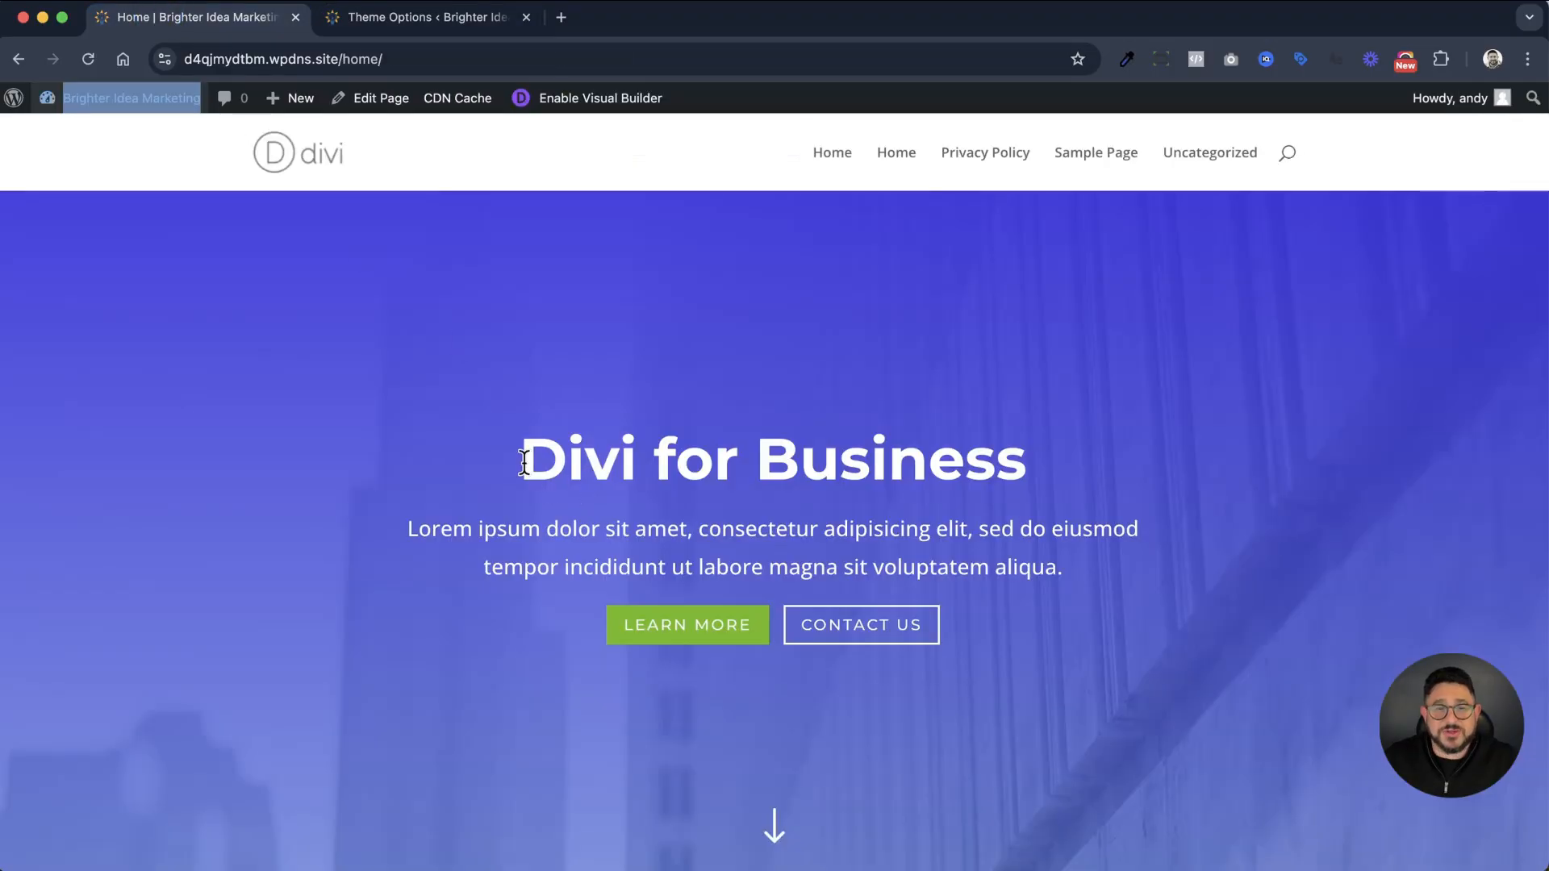
{"action": "right_click", "coordinate": [514, 310]}
{"action": "left_click", "coordinate": [564, 367]}
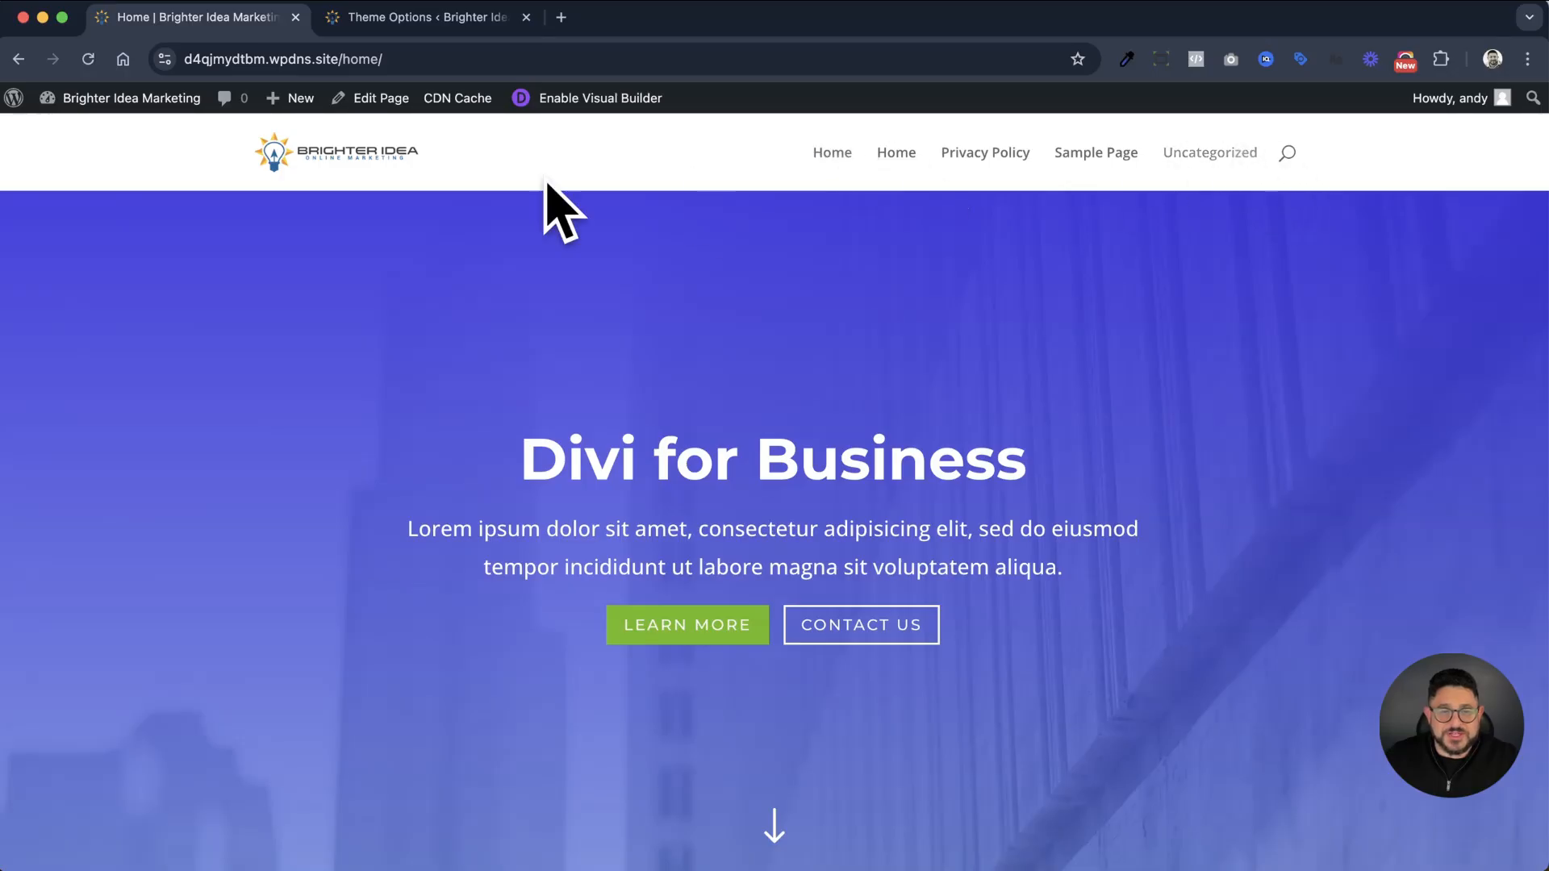
Go back to the Theme Options tab and open the WordPress Customizer for the site
{"action": "left_click", "coordinate": [403, 19]}
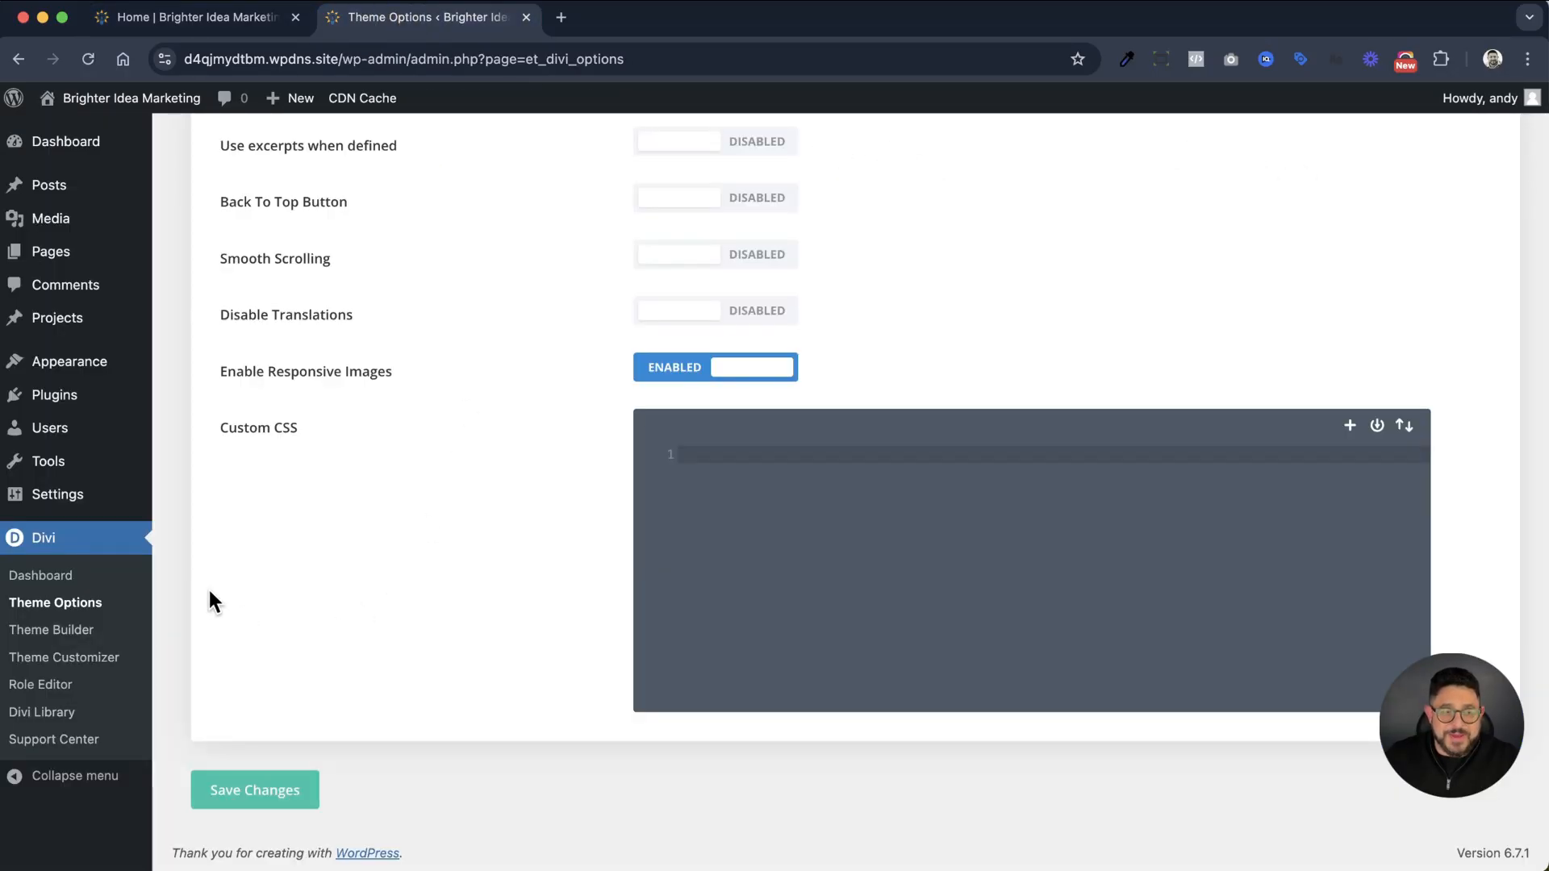
{"action": "mouse_move", "coordinate": [105, 371]}
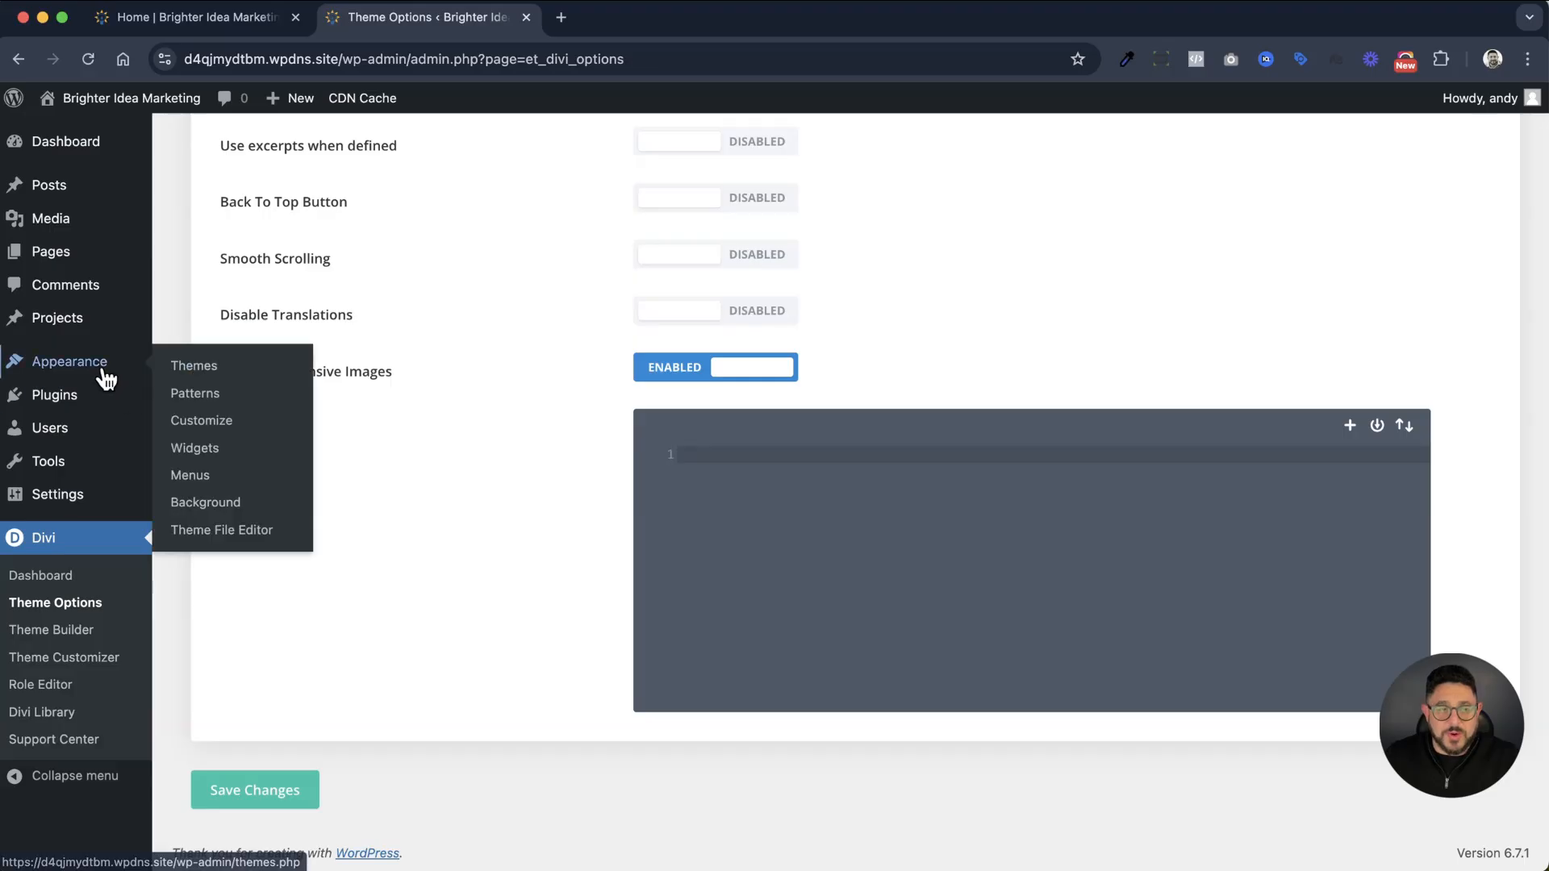
{"action": "left_click", "coordinate": [210, 425]}
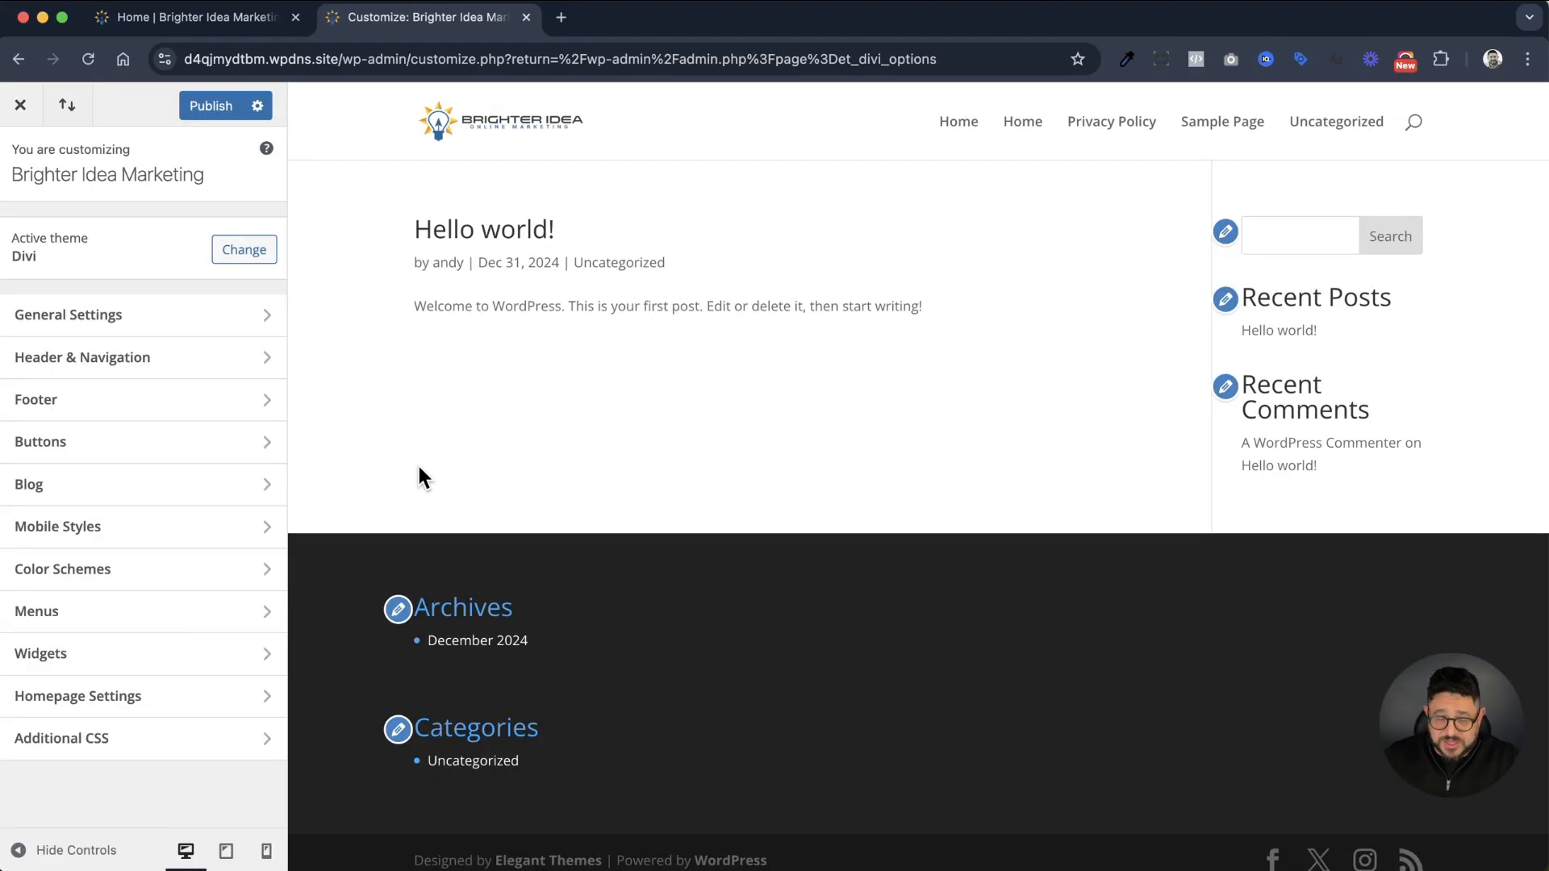
Review the Site Identity and Layout Settings sections within the Customizer's General Settings
{"action": "left_click", "coordinate": [186, 319]}
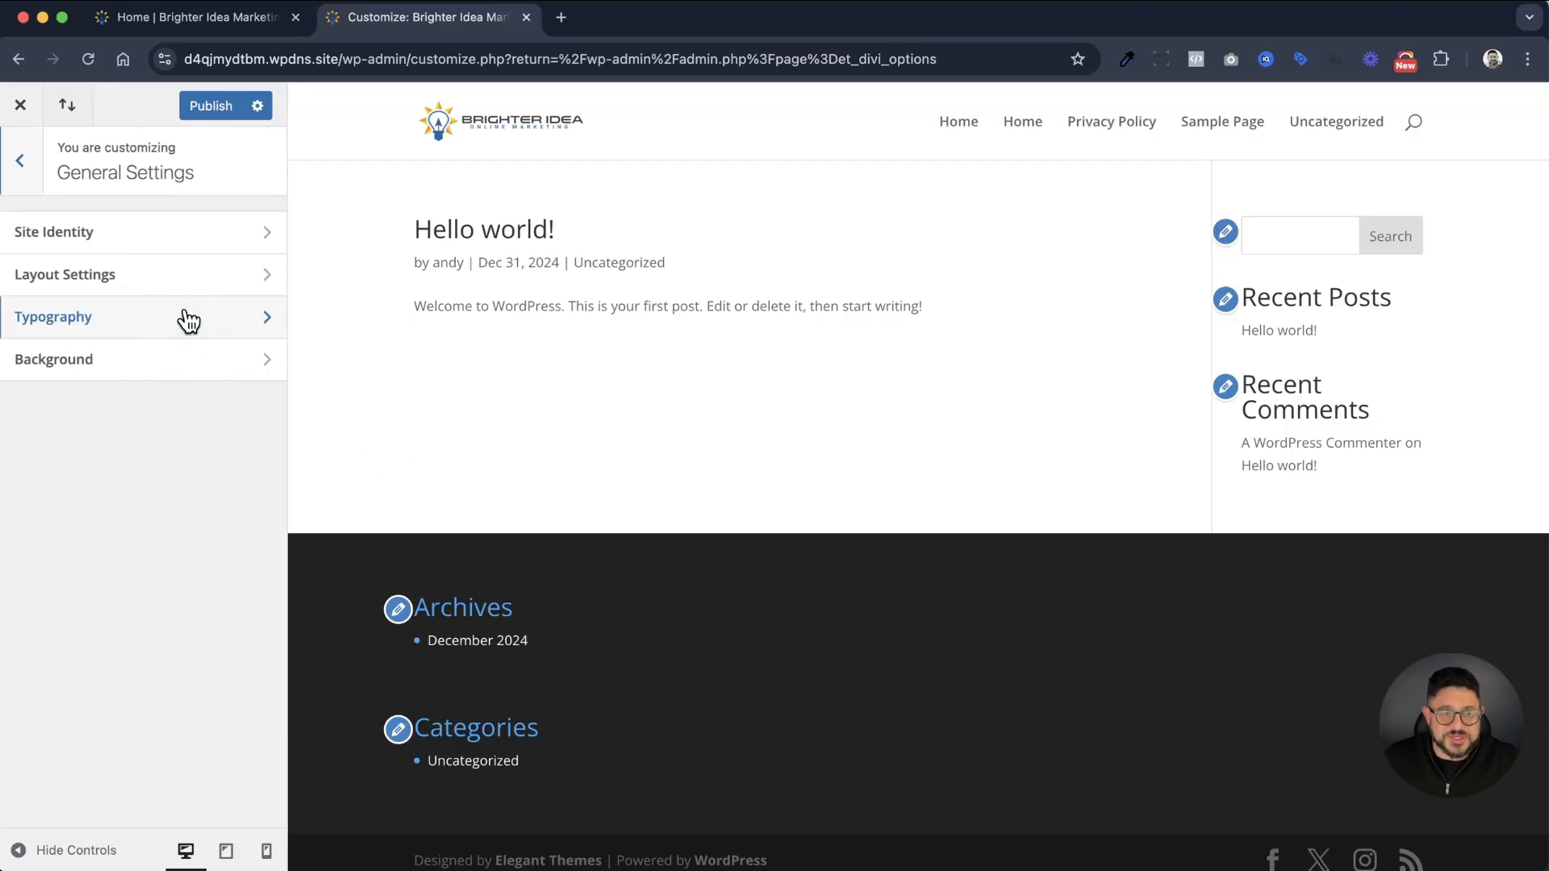
{"action": "left_click", "coordinate": [100, 234]}
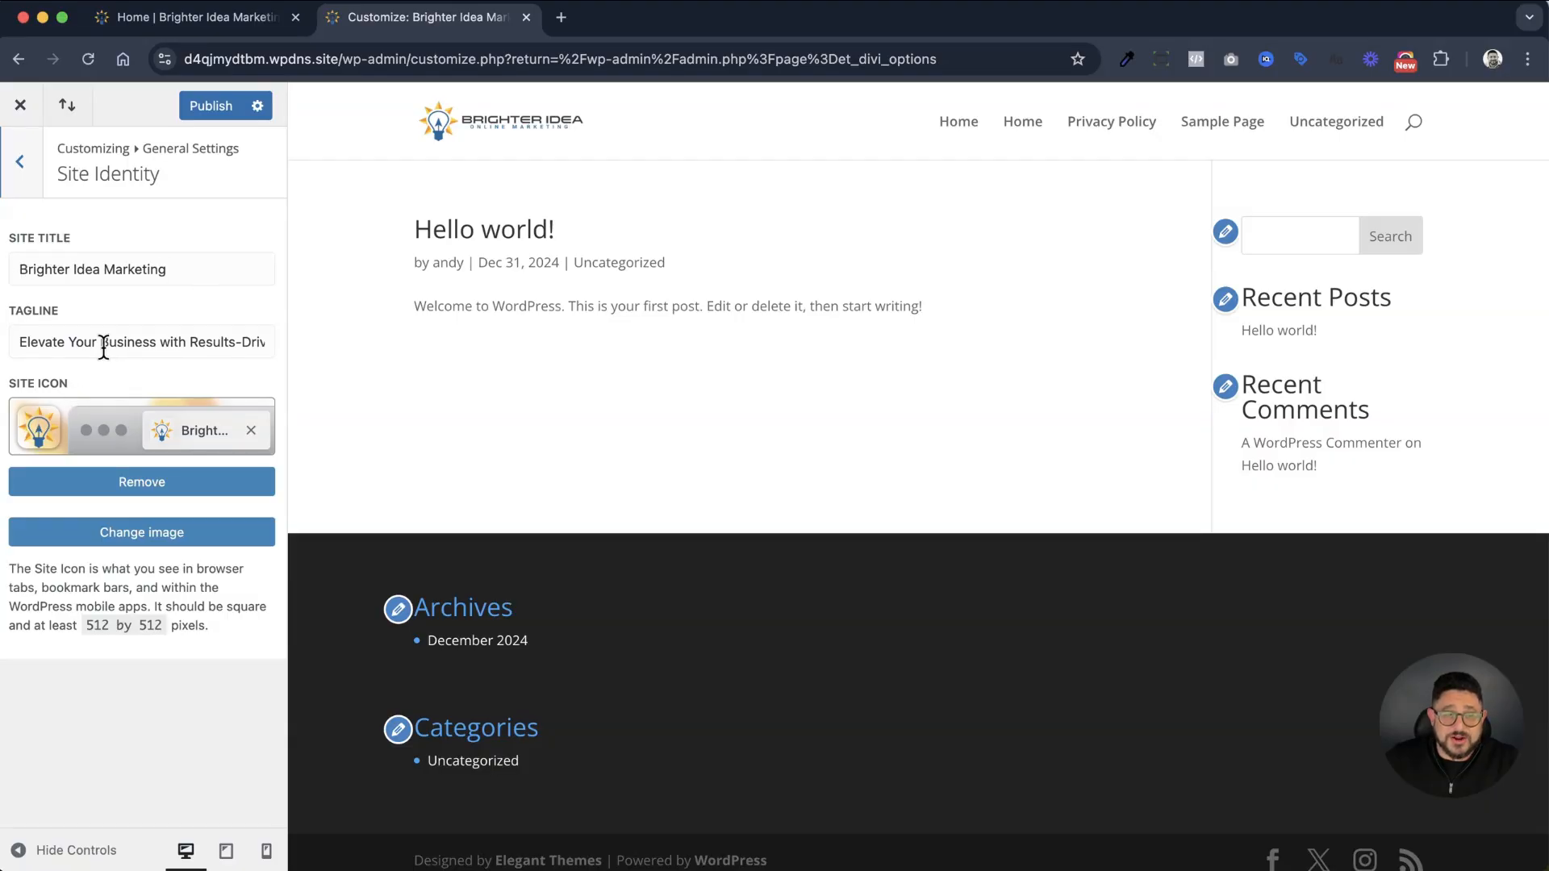
{"action": "left_click", "coordinate": [24, 165]}
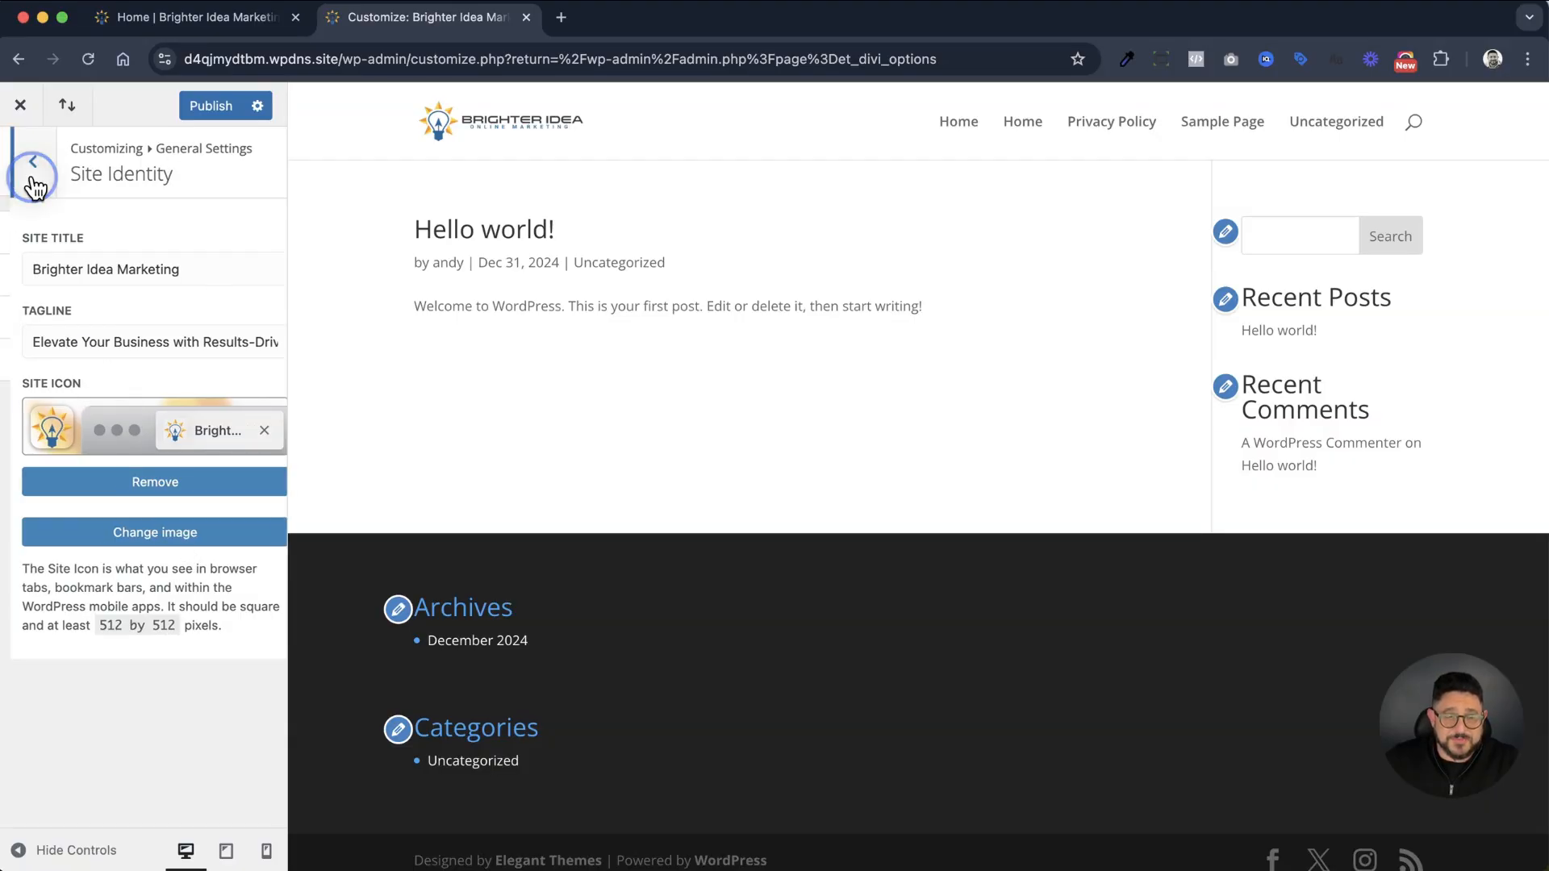
{"action": "left_click", "coordinate": [111, 275]}
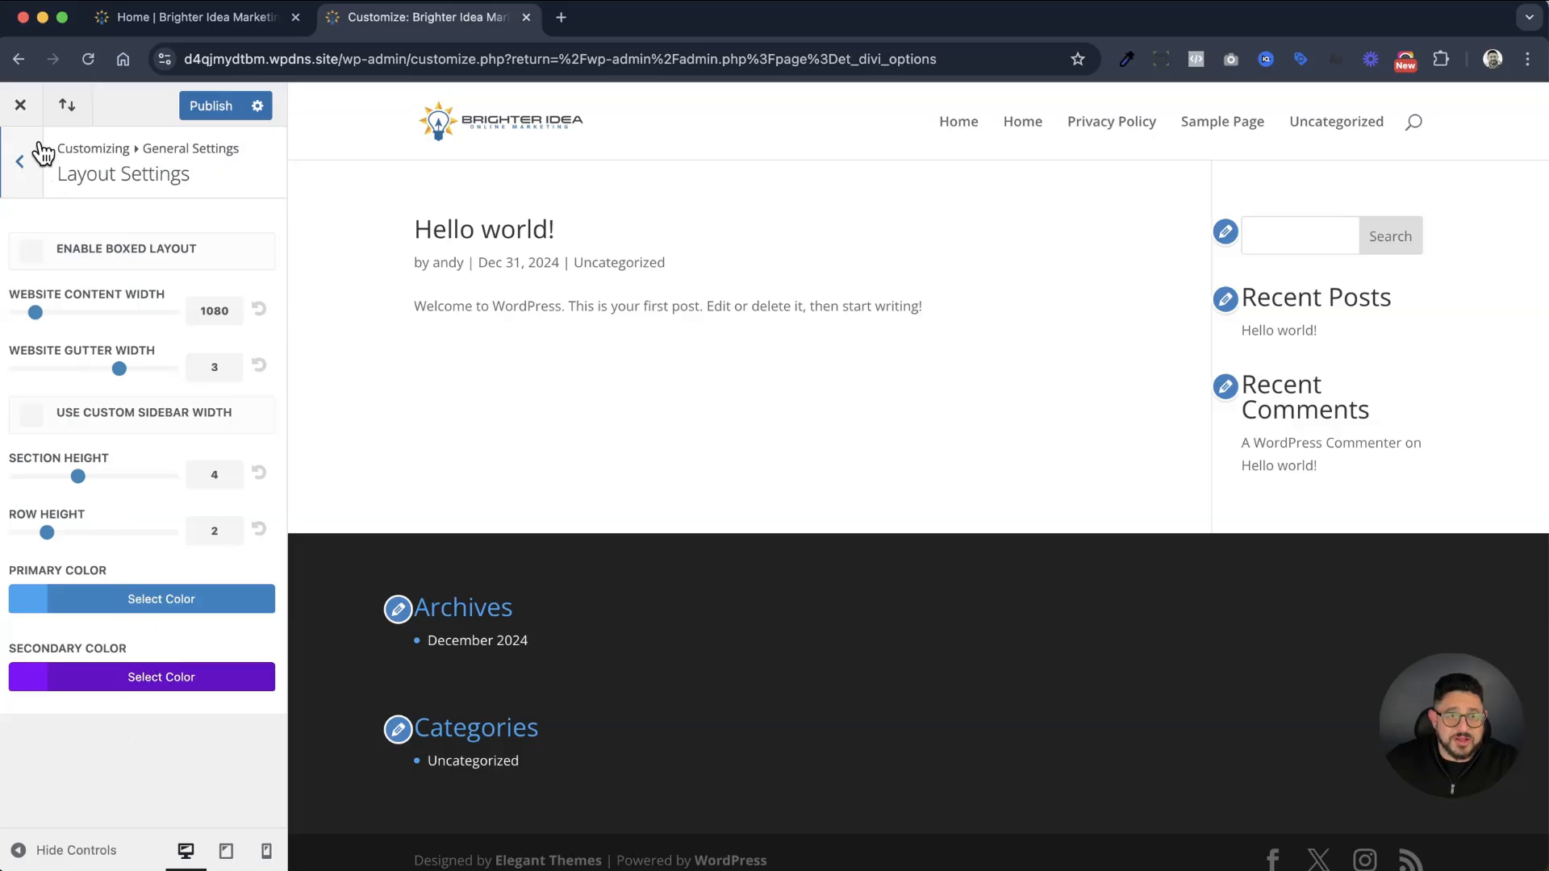
{"action": "left_click", "coordinate": [14, 171]}
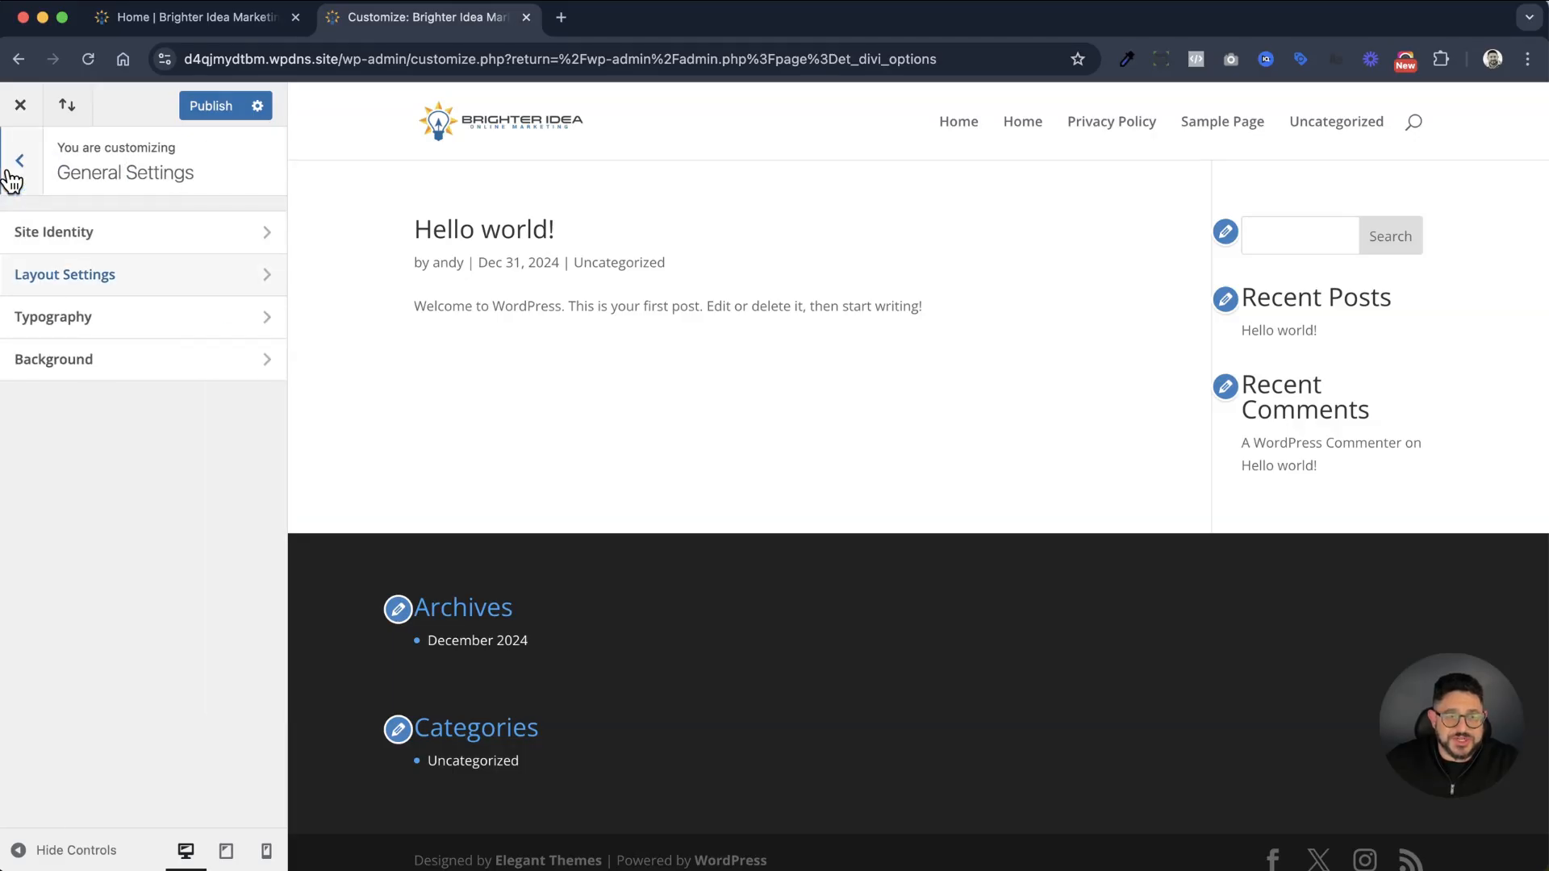
In the Typography settings, set the heading text color to black (#000000)
{"action": "left_click", "coordinate": [77, 331]}
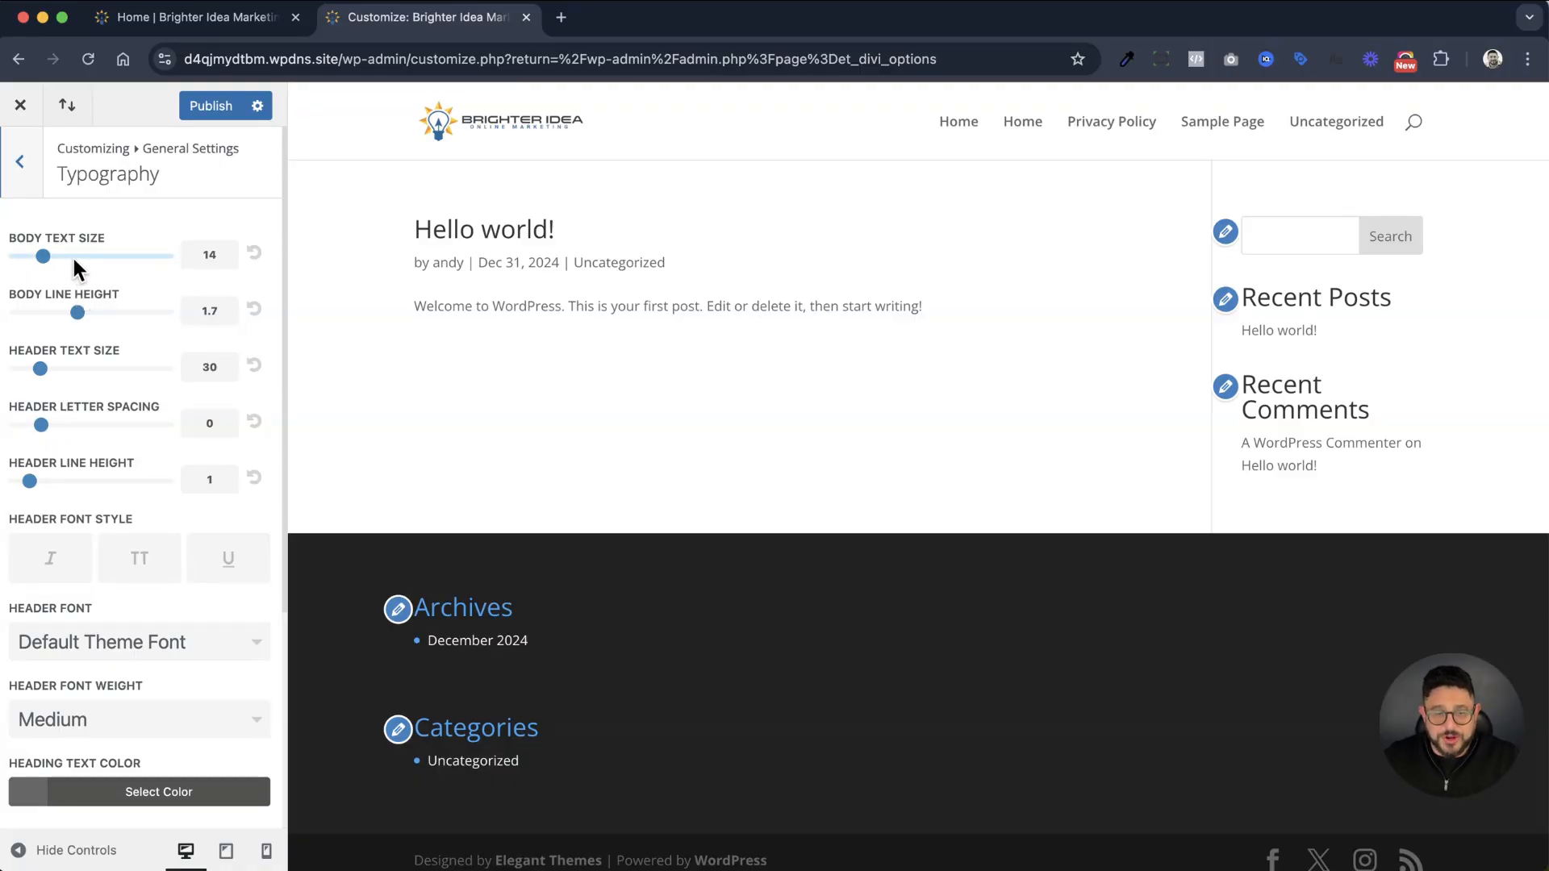
{"action": "scroll", "coordinate": [73, 261], "scroll_direction": "down", "scroll_amount": 3}
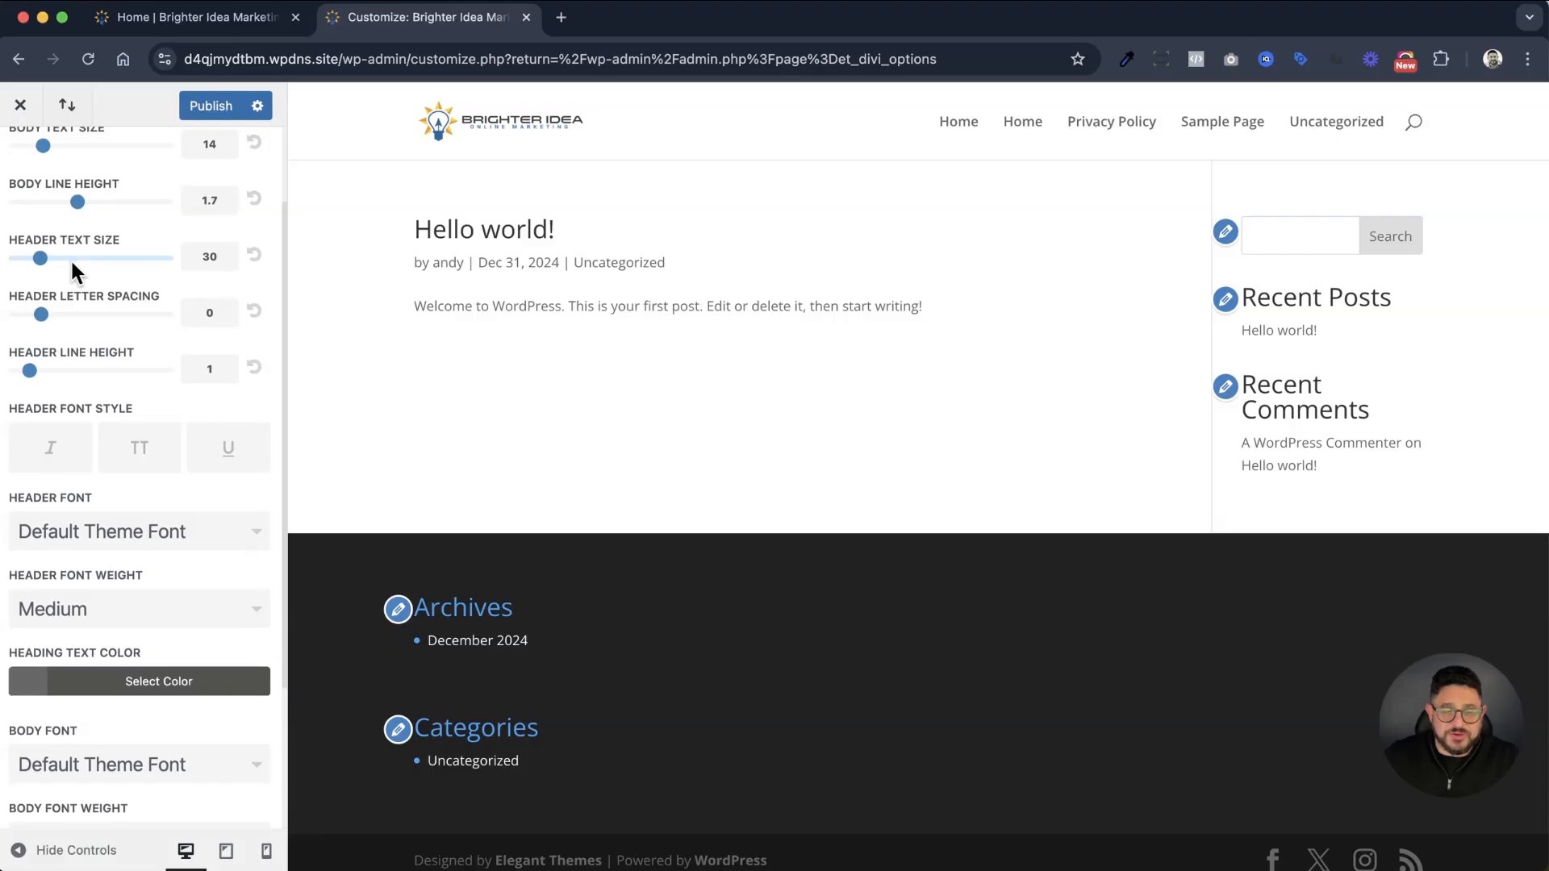
{"action": "left_click", "coordinate": [30, 683]}
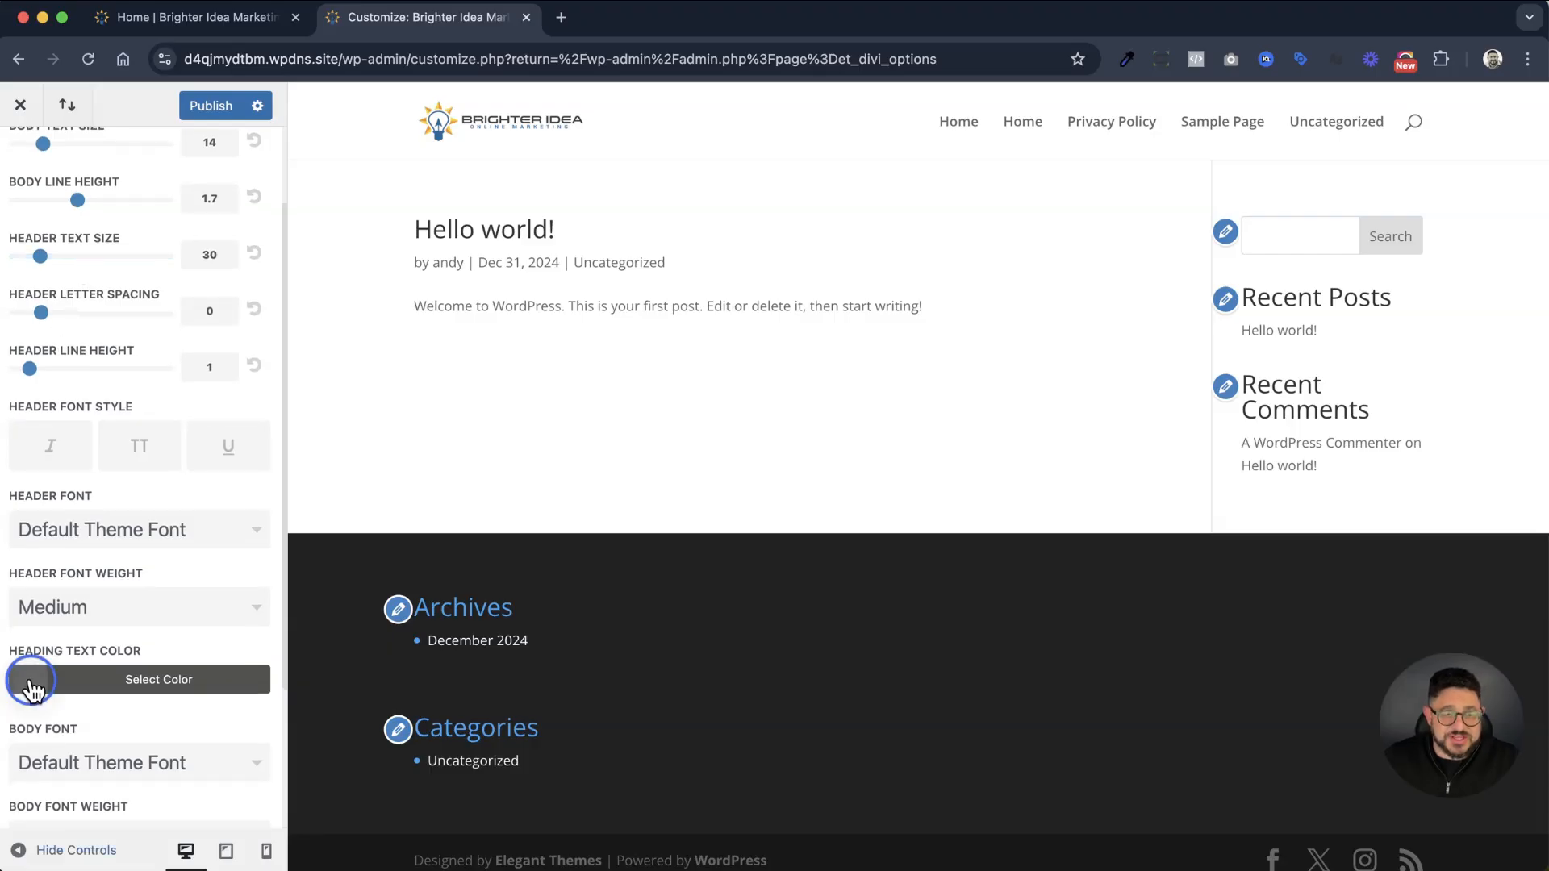
{"action": "scroll", "coordinate": [35, 691], "scroll_direction": "down", "scroll_amount": 5}
{"action": "left_click", "coordinate": [31, 710]}
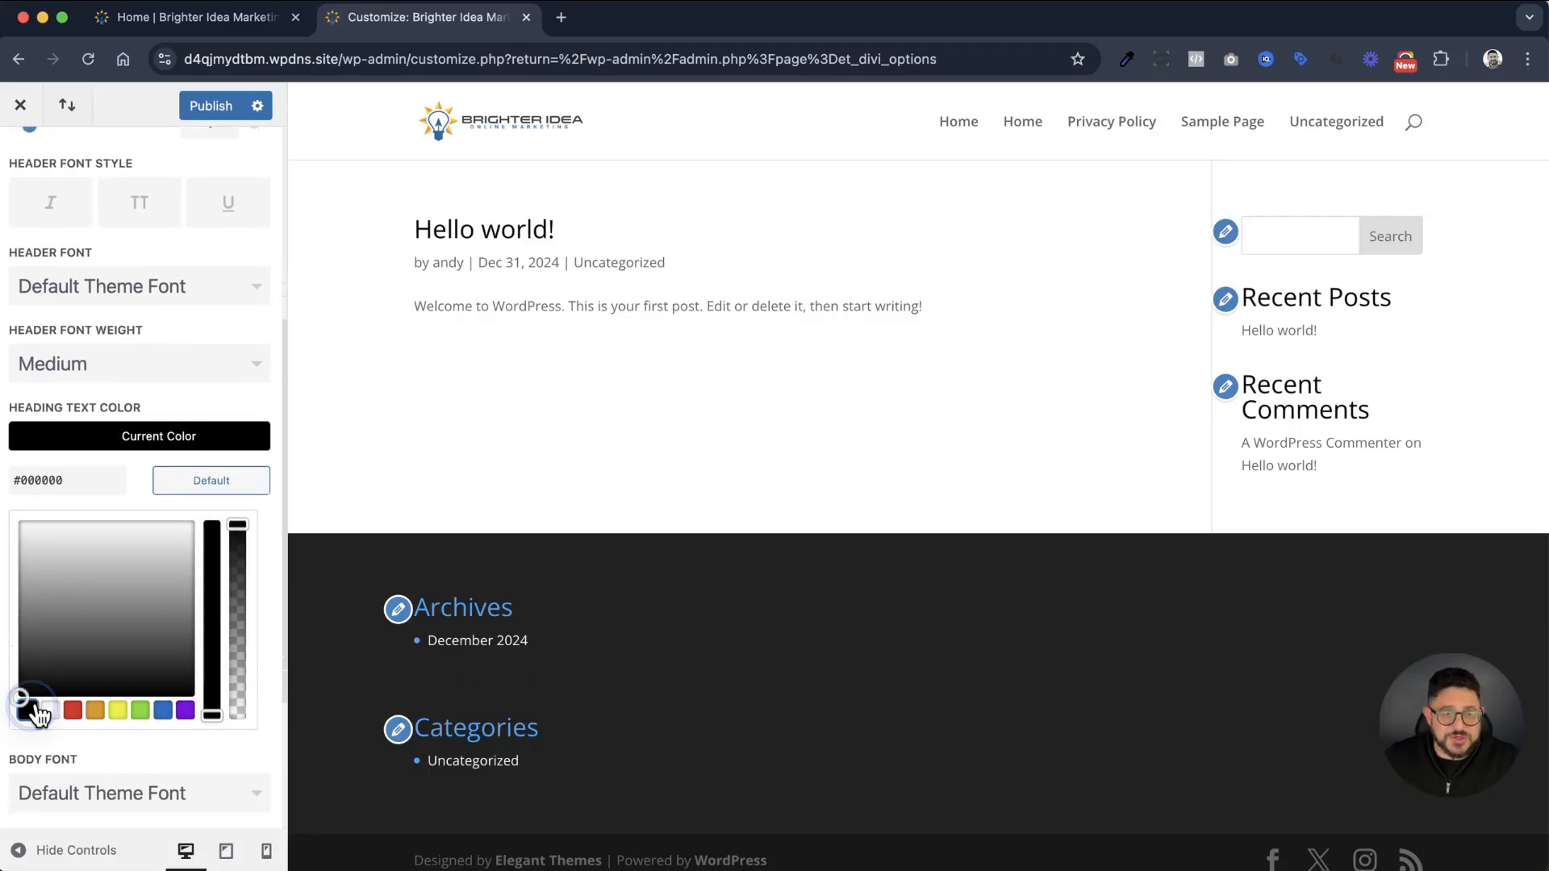
Set the body text color to black (#000000) in the Typography settings
{"action": "scroll", "coordinate": [152, 492], "scroll_direction": "down", "scroll_amount": 1}
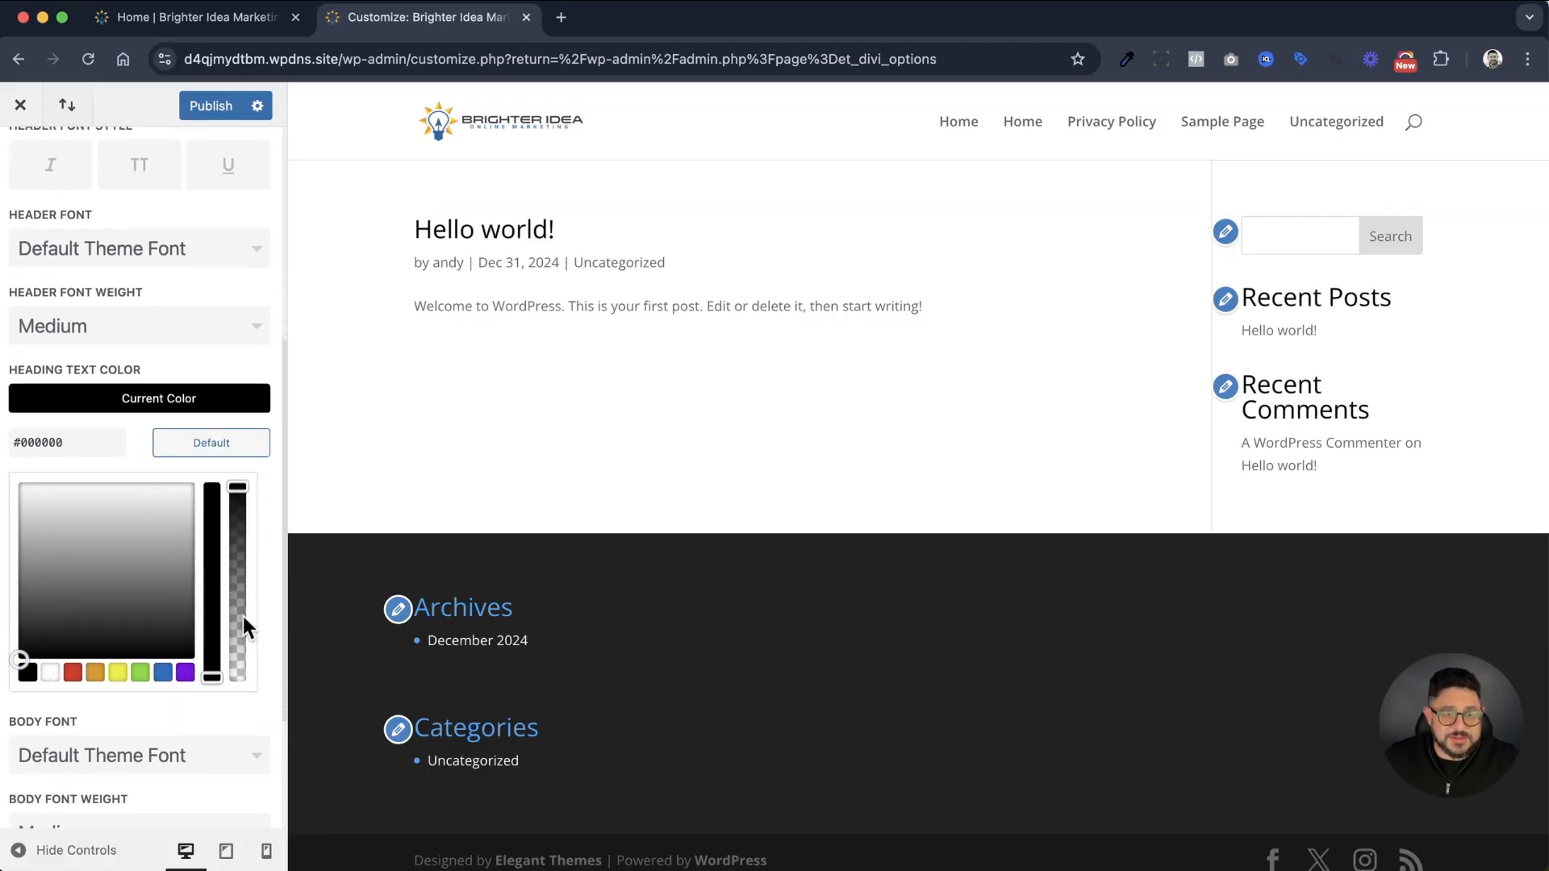
{"action": "scroll", "coordinate": [225, 605], "scroll_direction": "down", "scroll_amount": 5}
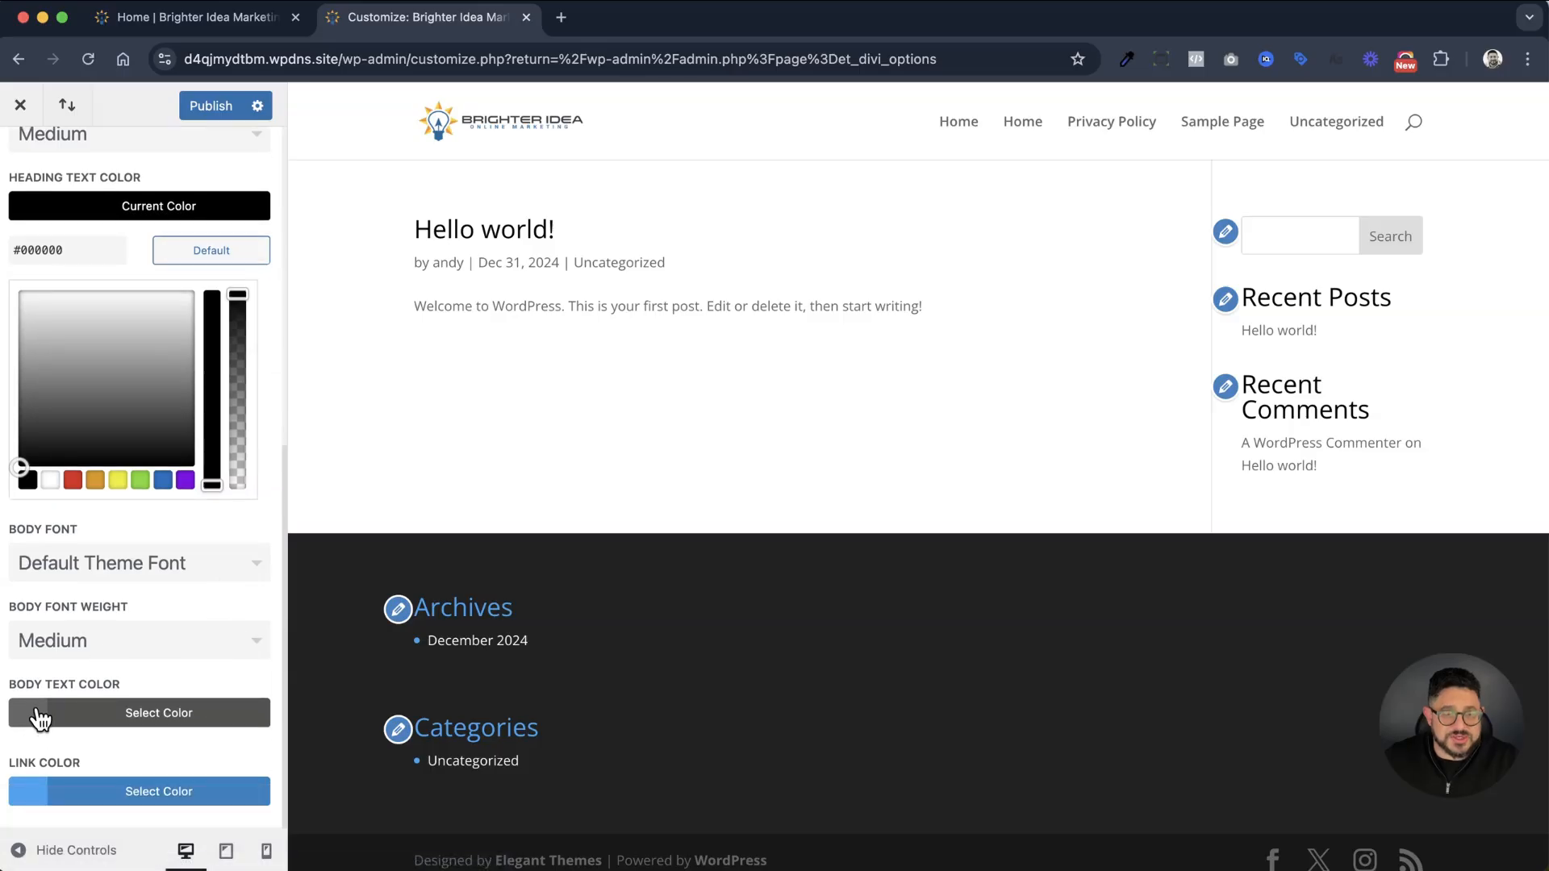
{"action": "left_click", "coordinate": [39, 714]}
{"action": "left_click", "coordinate": [28, 712]}
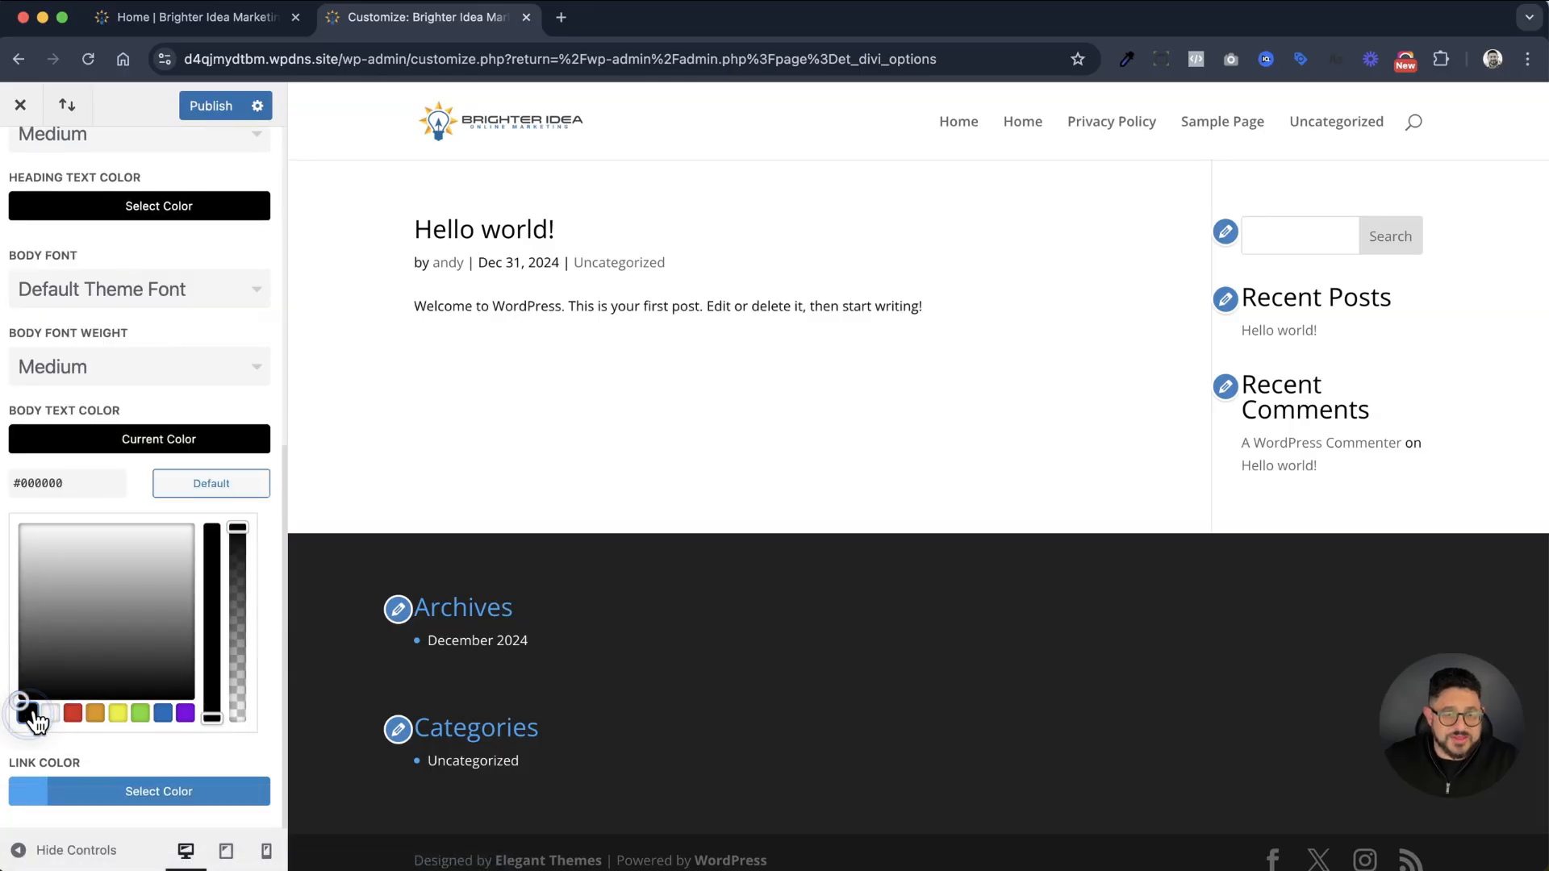
Change the header font to Poppins in the Typography settings
{"action": "scroll", "coordinate": [161, 655], "scroll_direction": "up", "scroll_amount": 4}
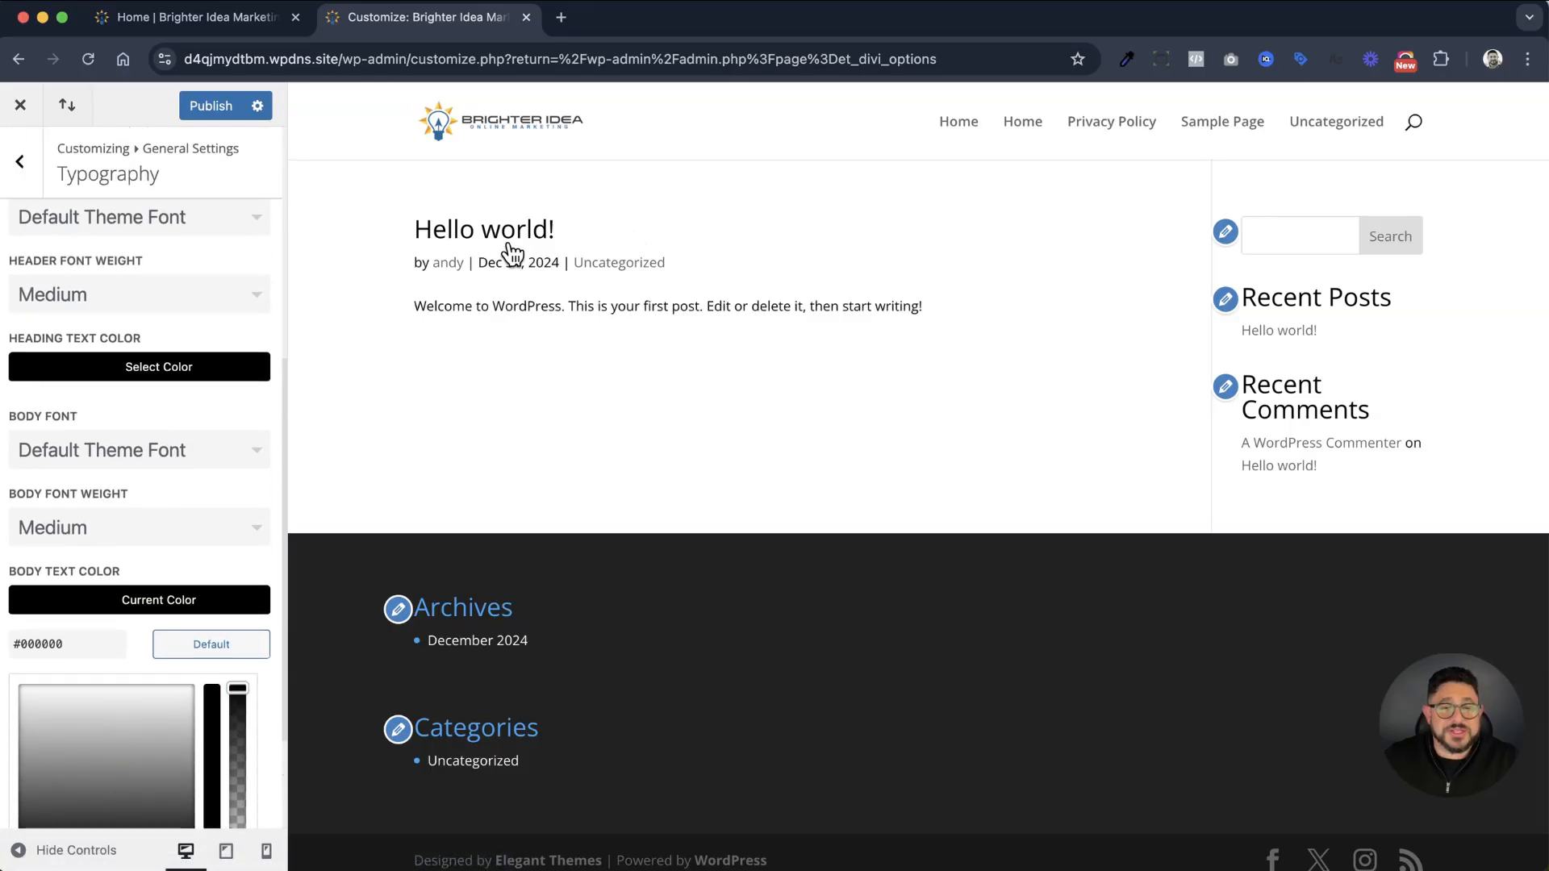
{"action": "scroll", "coordinate": [19, 625], "scroll_direction": "up", "scroll_amount": 4}
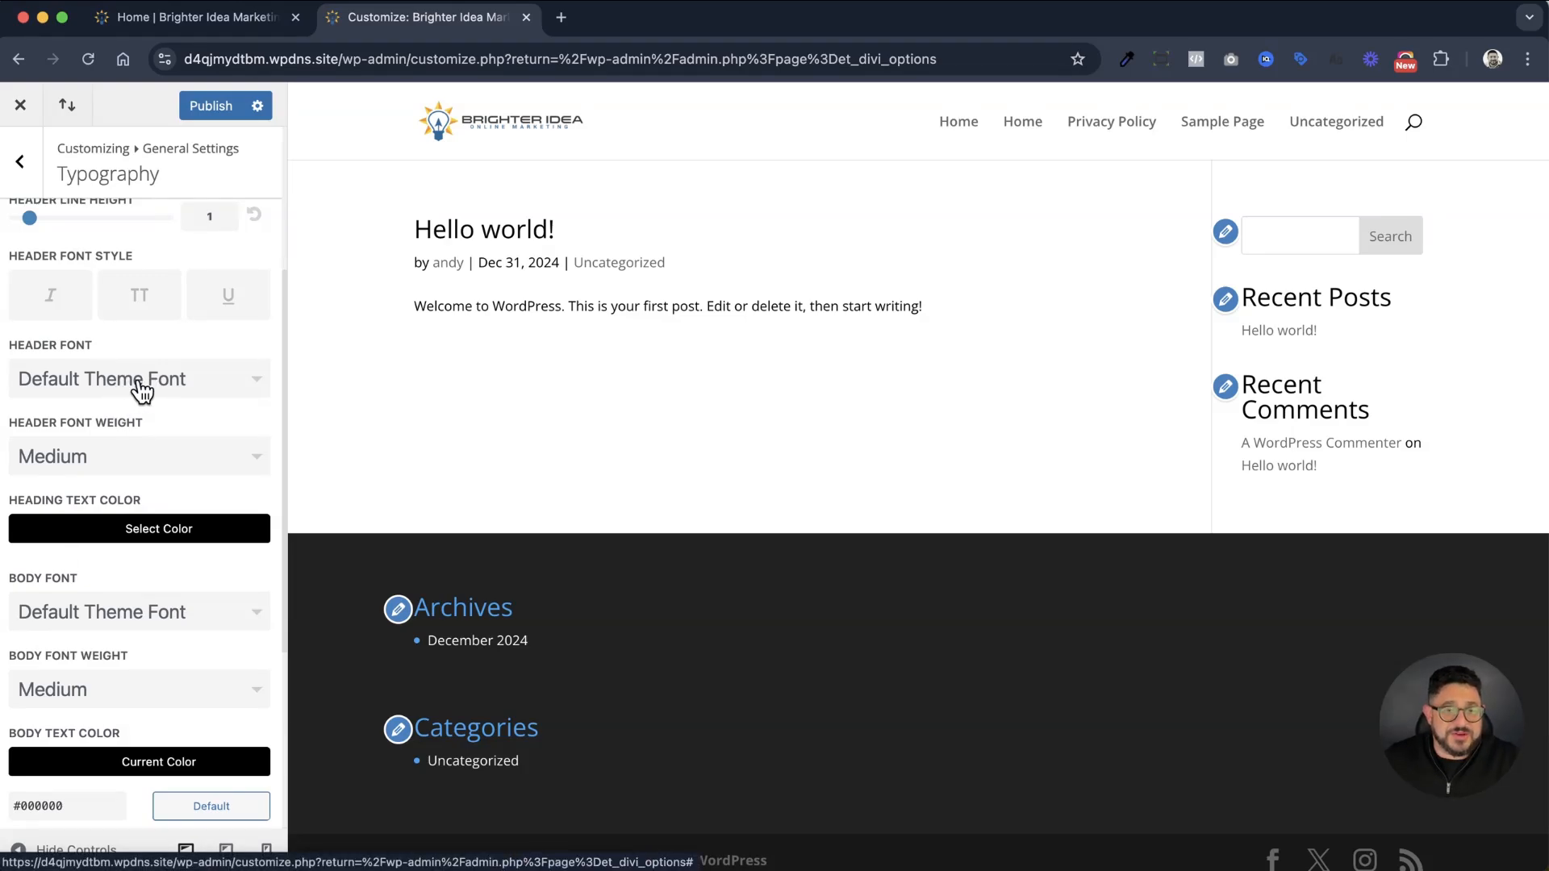
{"action": "left_click", "coordinate": [140, 380]}
{"action": "scroll", "coordinate": [132, 409], "scroll_direction": "down", "scroll_amount": 5}
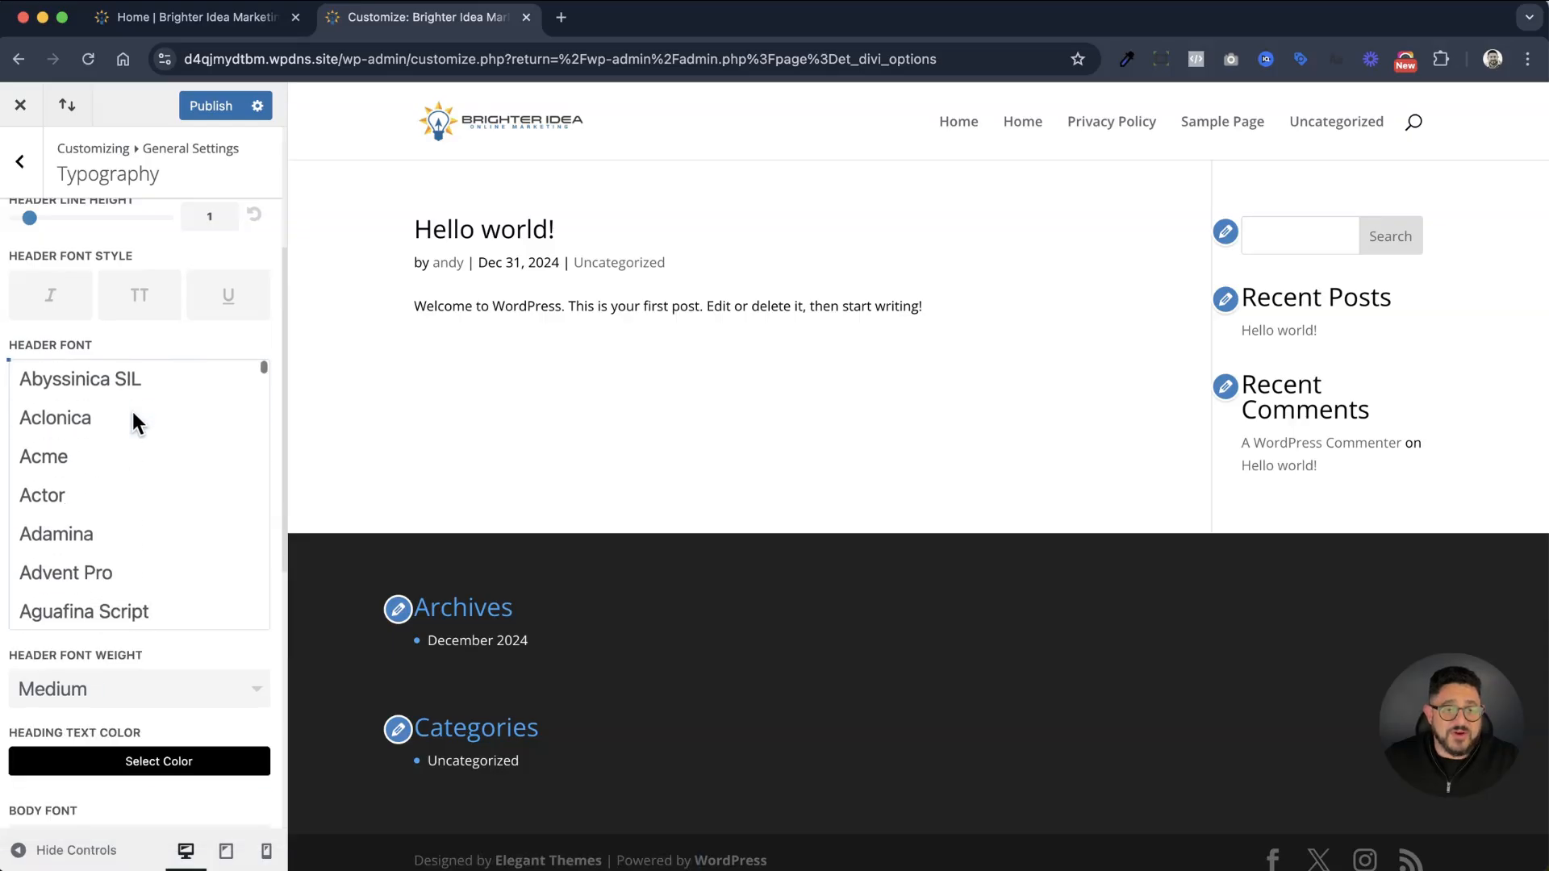
{"action": "scroll", "coordinate": [131, 405], "scroll_direction": "down", "scroll_amount": 1}
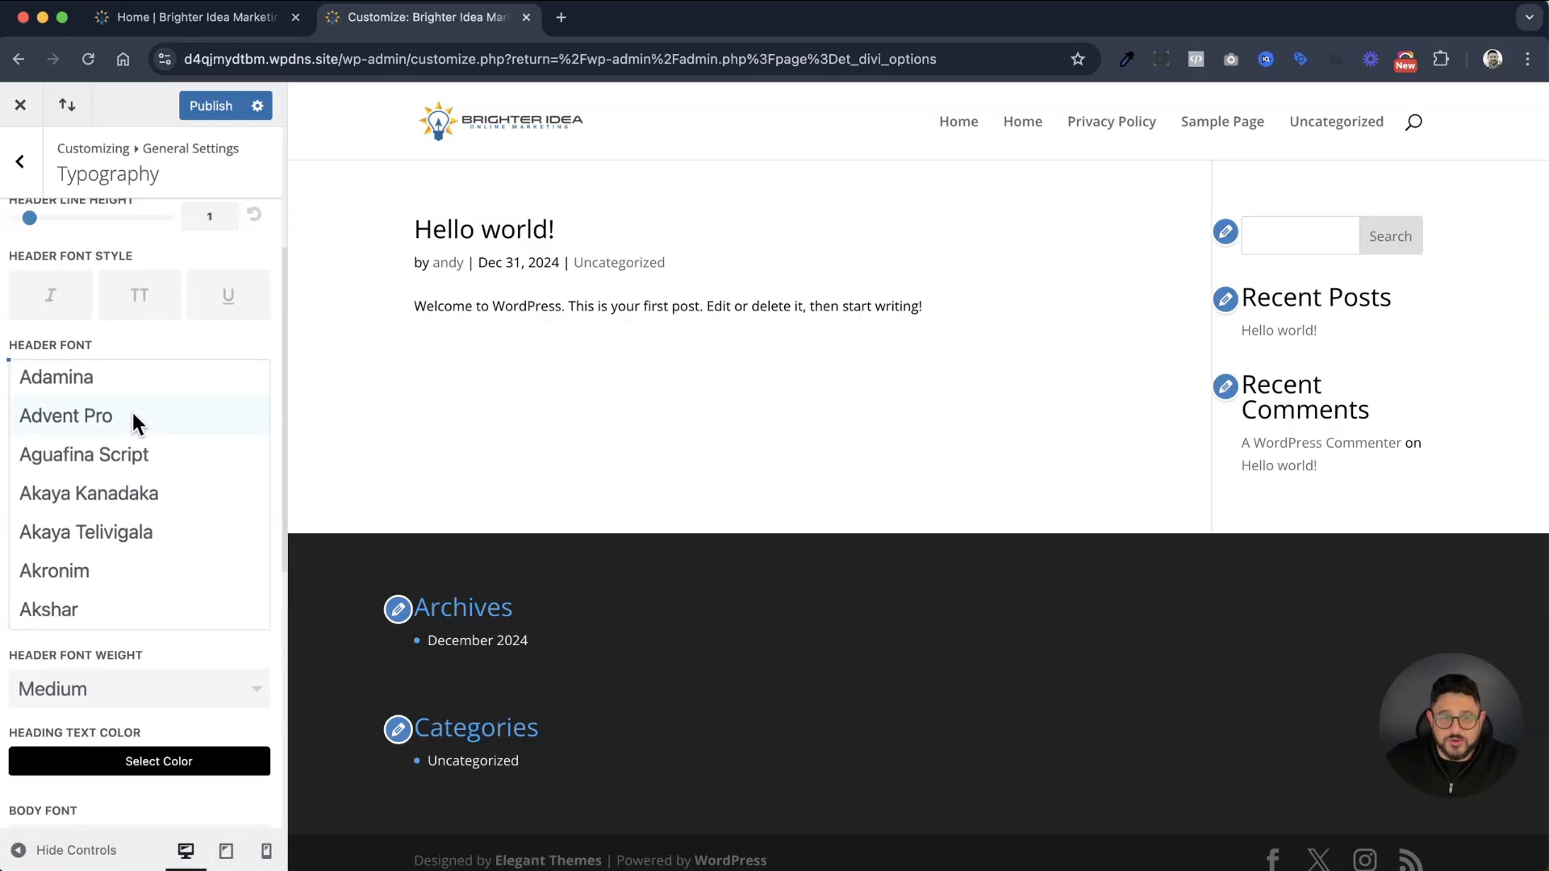
{"action": "scroll", "coordinate": [132, 411], "scroll_direction": "down", "scroll_amount": 15}
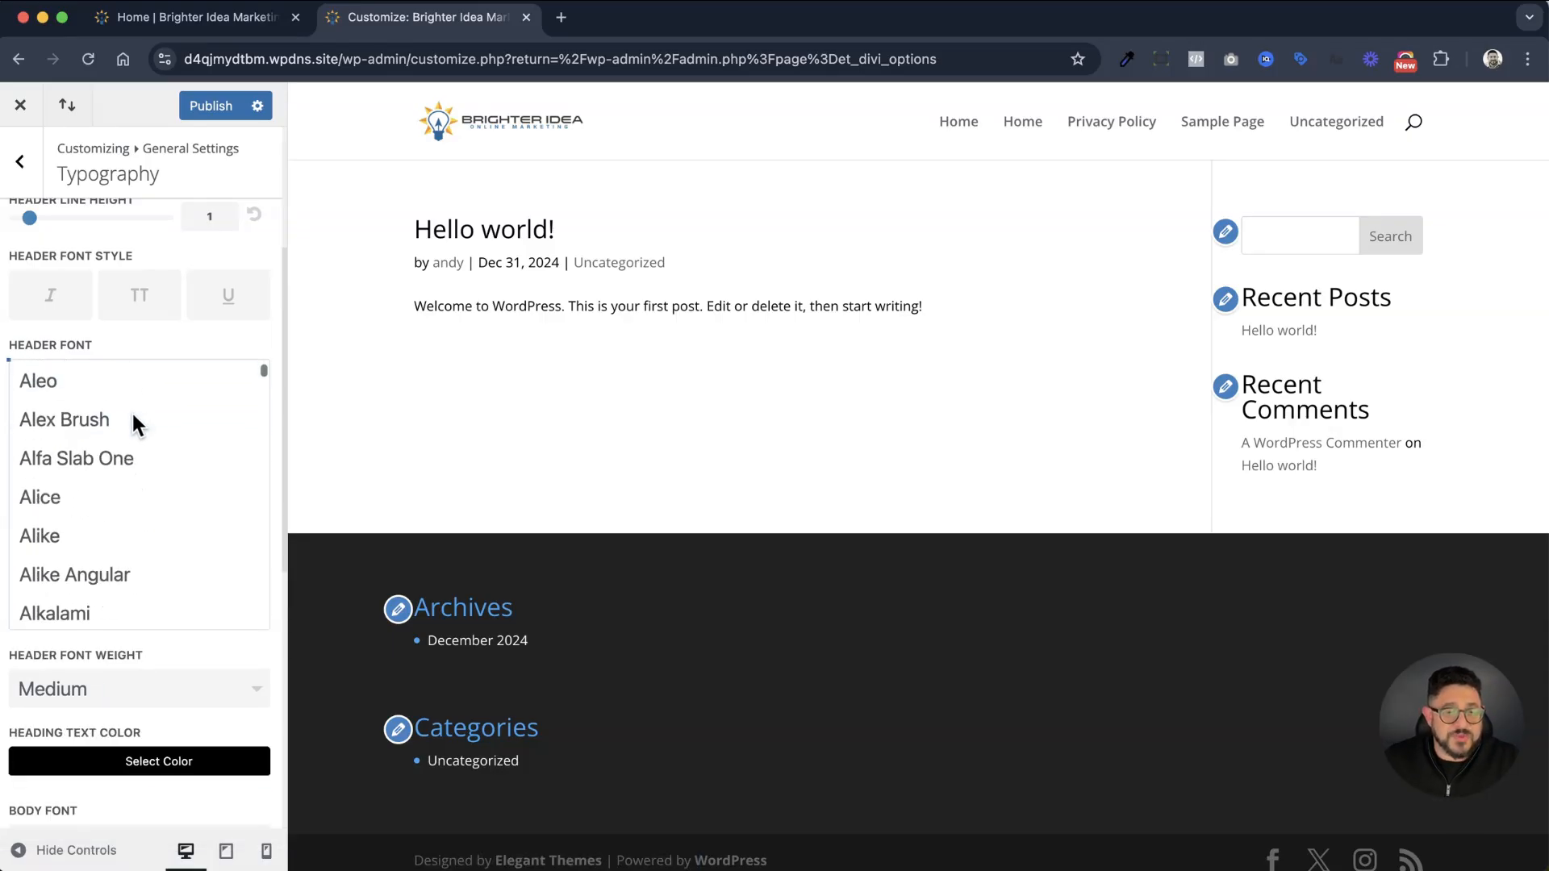
{"action": "scroll", "coordinate": [132, 419], "scroll_direction": "down", "scroll_amount": 20}
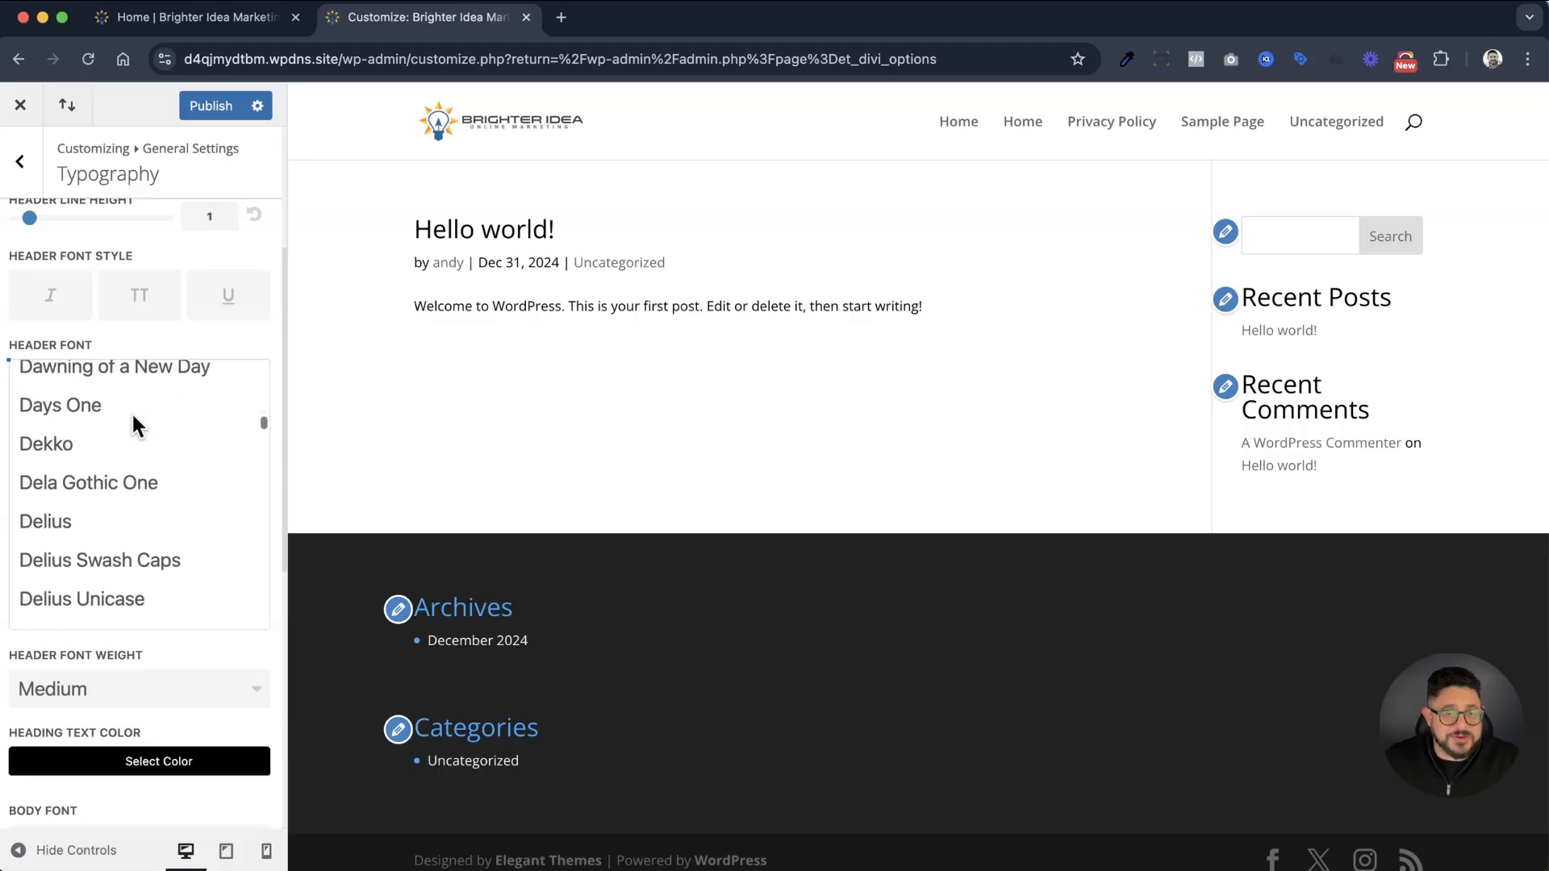
{"action": "scroll", "coordinate": [133, 413], "scroll_direction": "down", "scroll_amount": 20}
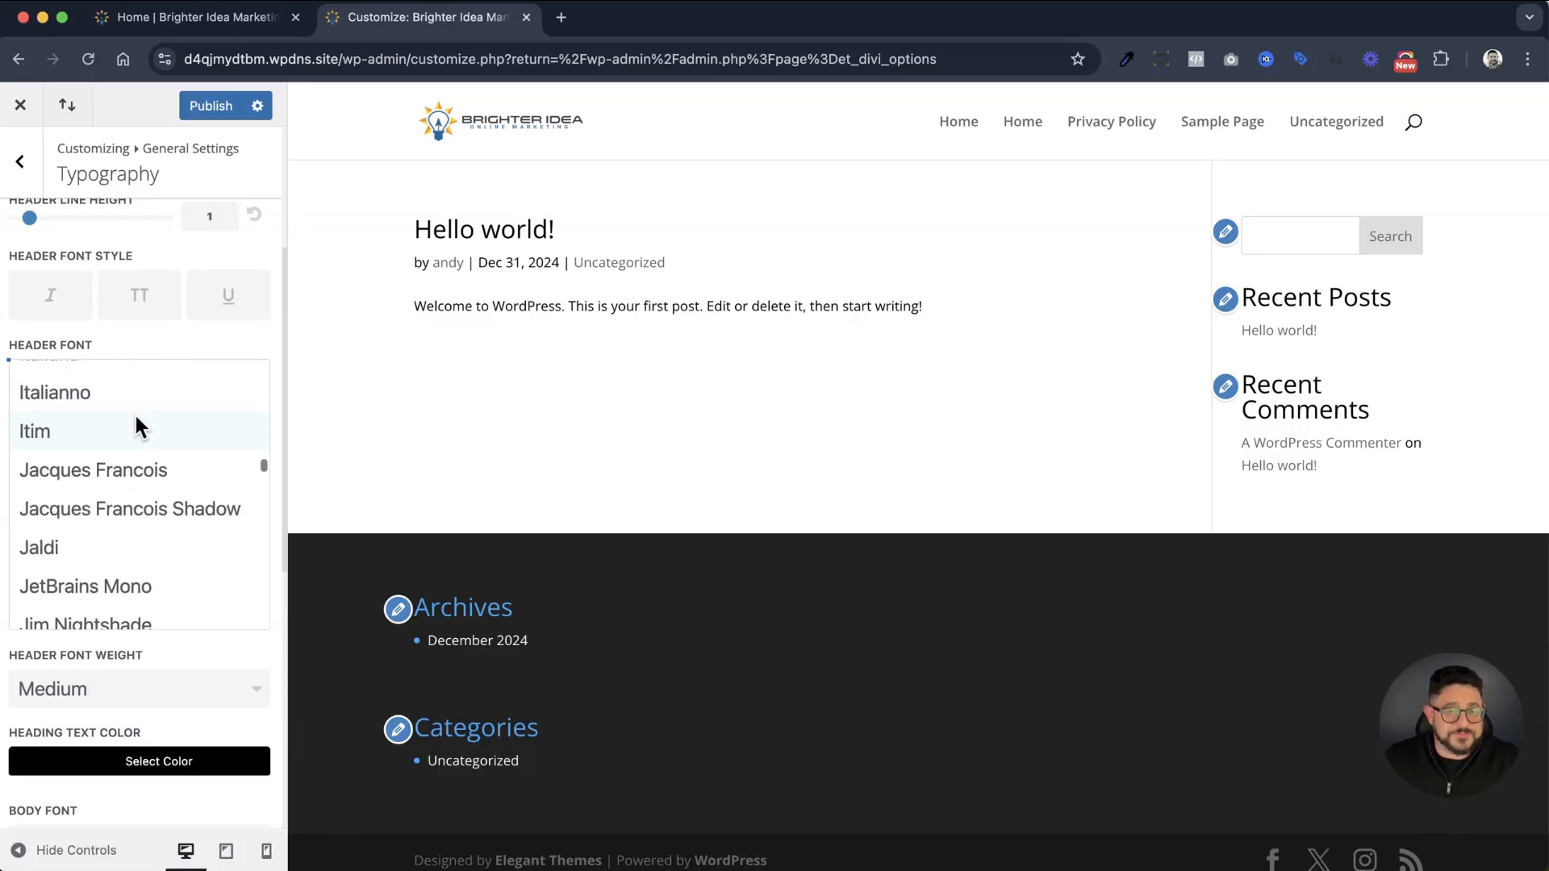
{"action": "left_click", "coordinate": [117, 455]}
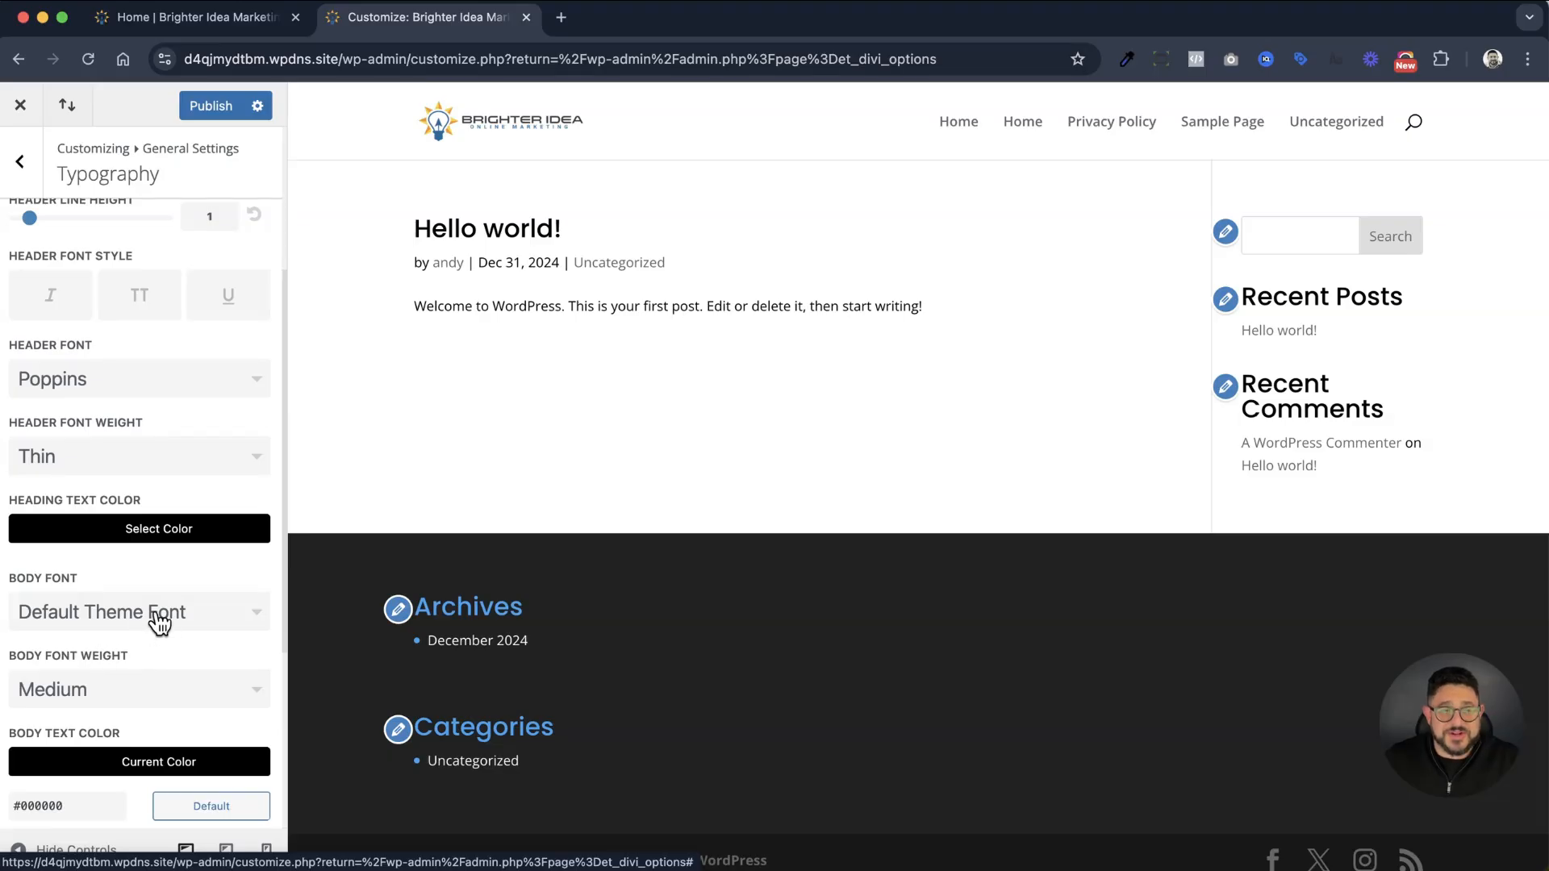
Set the body text size to 16 in the Typography settings and publish the changes
{"action": "scroll", "coordinate": [165, 605], "scroll_direction": "up", "scroll_amount": 4}
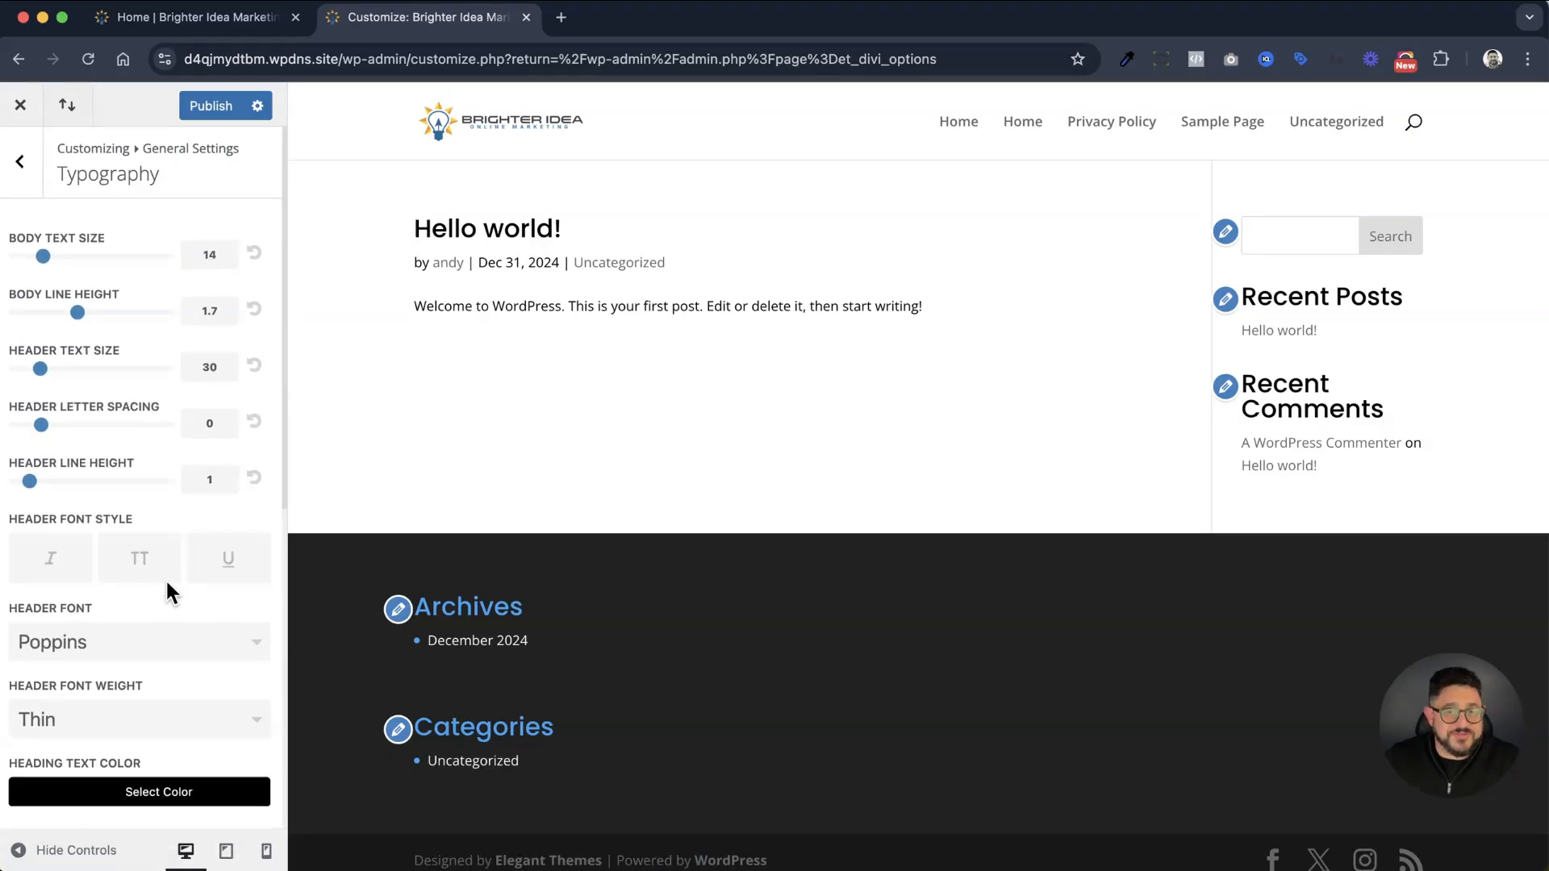
{"action": "left_click", "coordinate": [219, 255]}
{"action": "key", "text": "Up"}
{"action": "key", "text": "Up"}
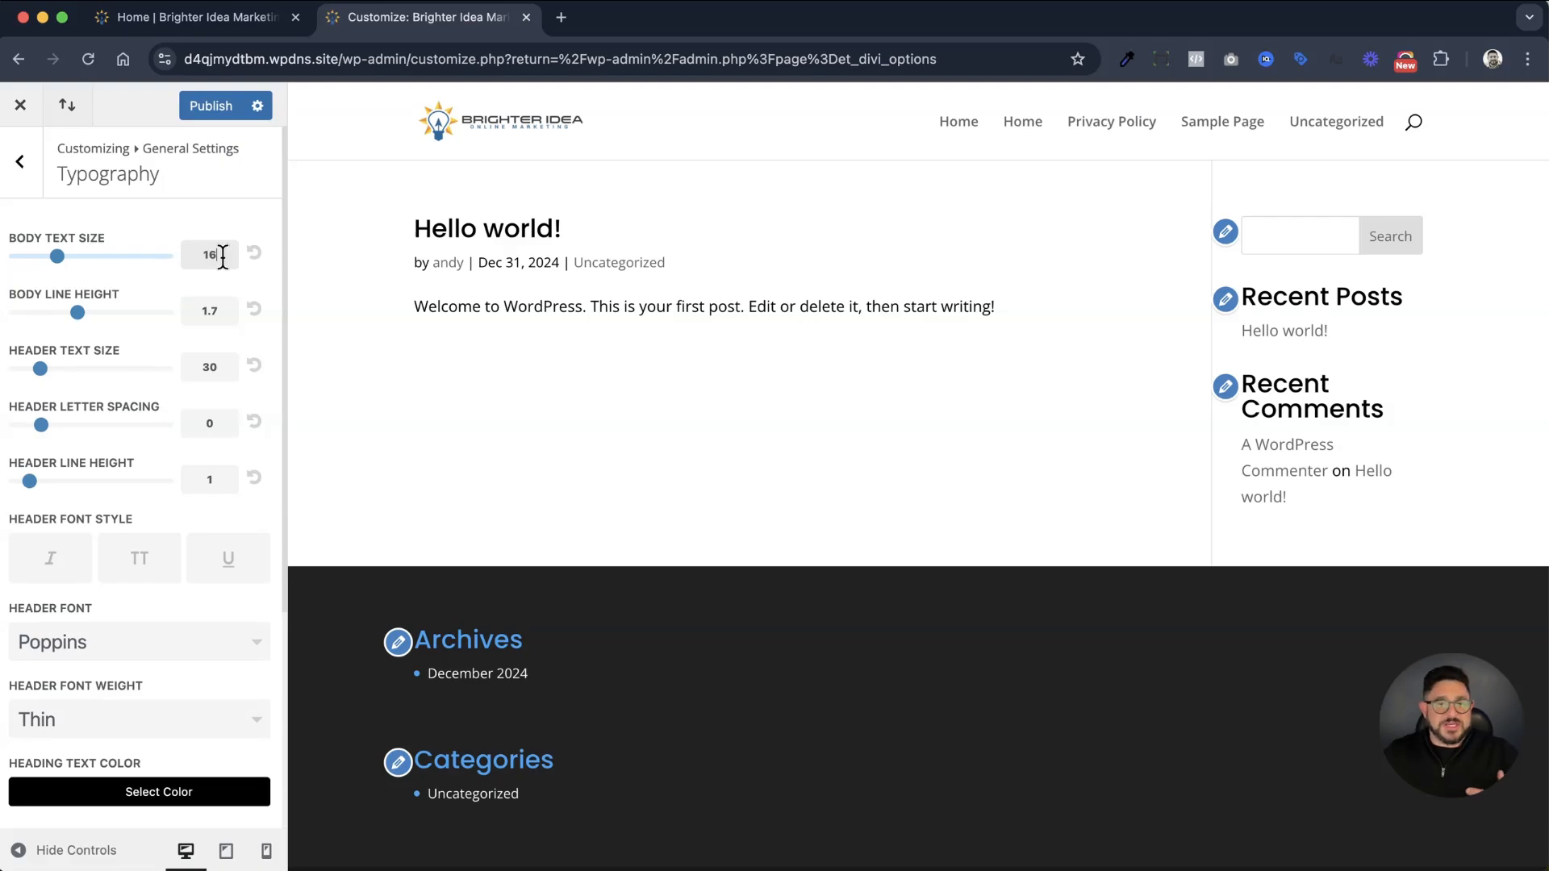
{"action": "left_click", "coordinate": [214, 107]}
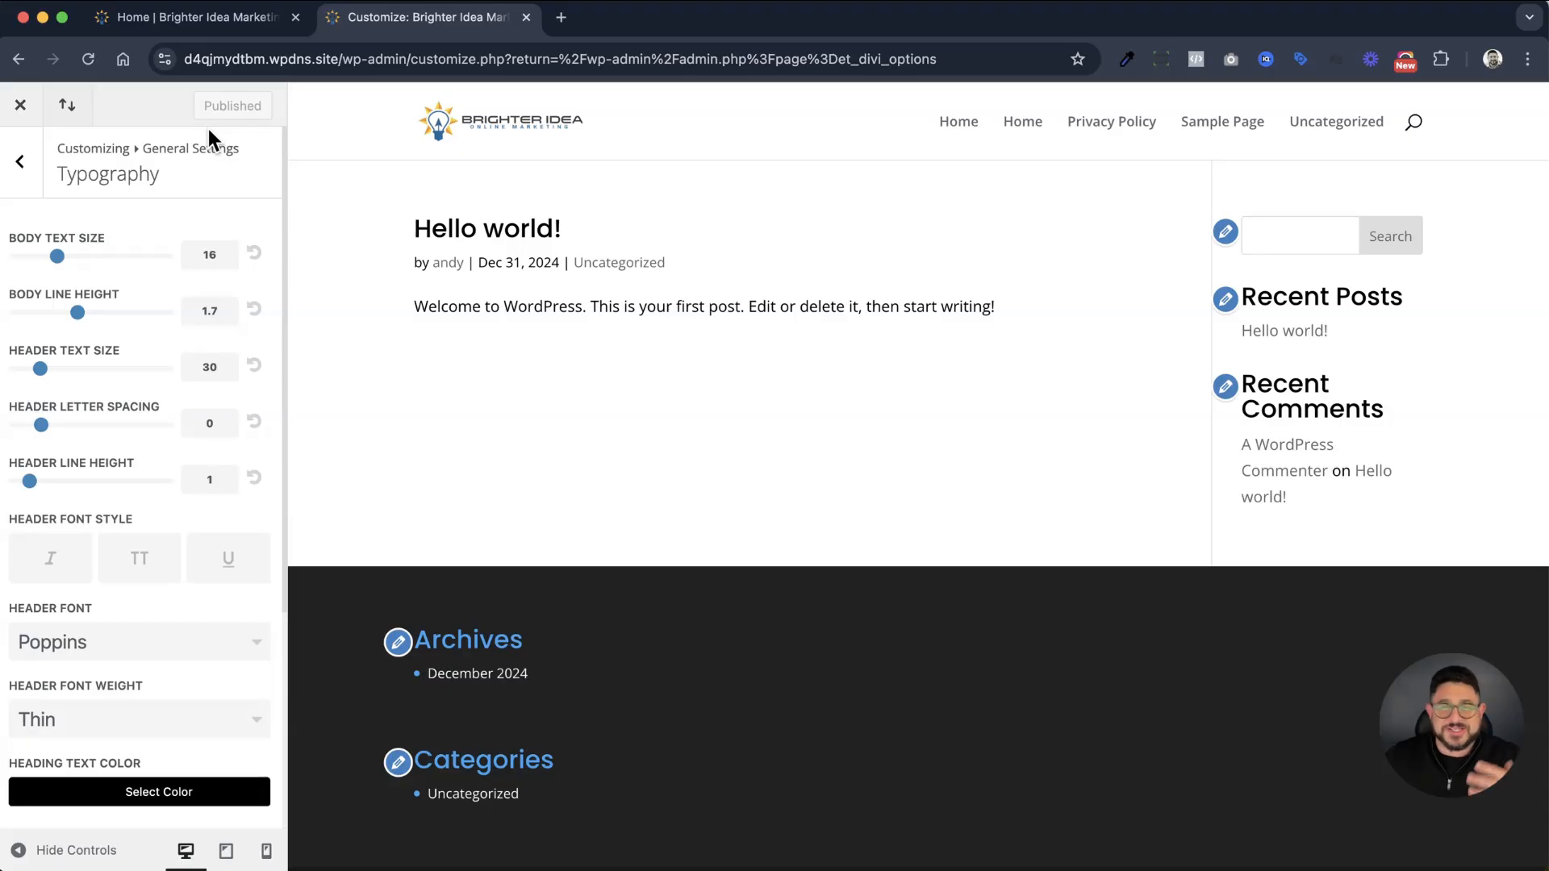
Leave the Typography settings and open the Customizer's Header & Navigation section
{"action": "left_click", "coordinate": [33, 179]}
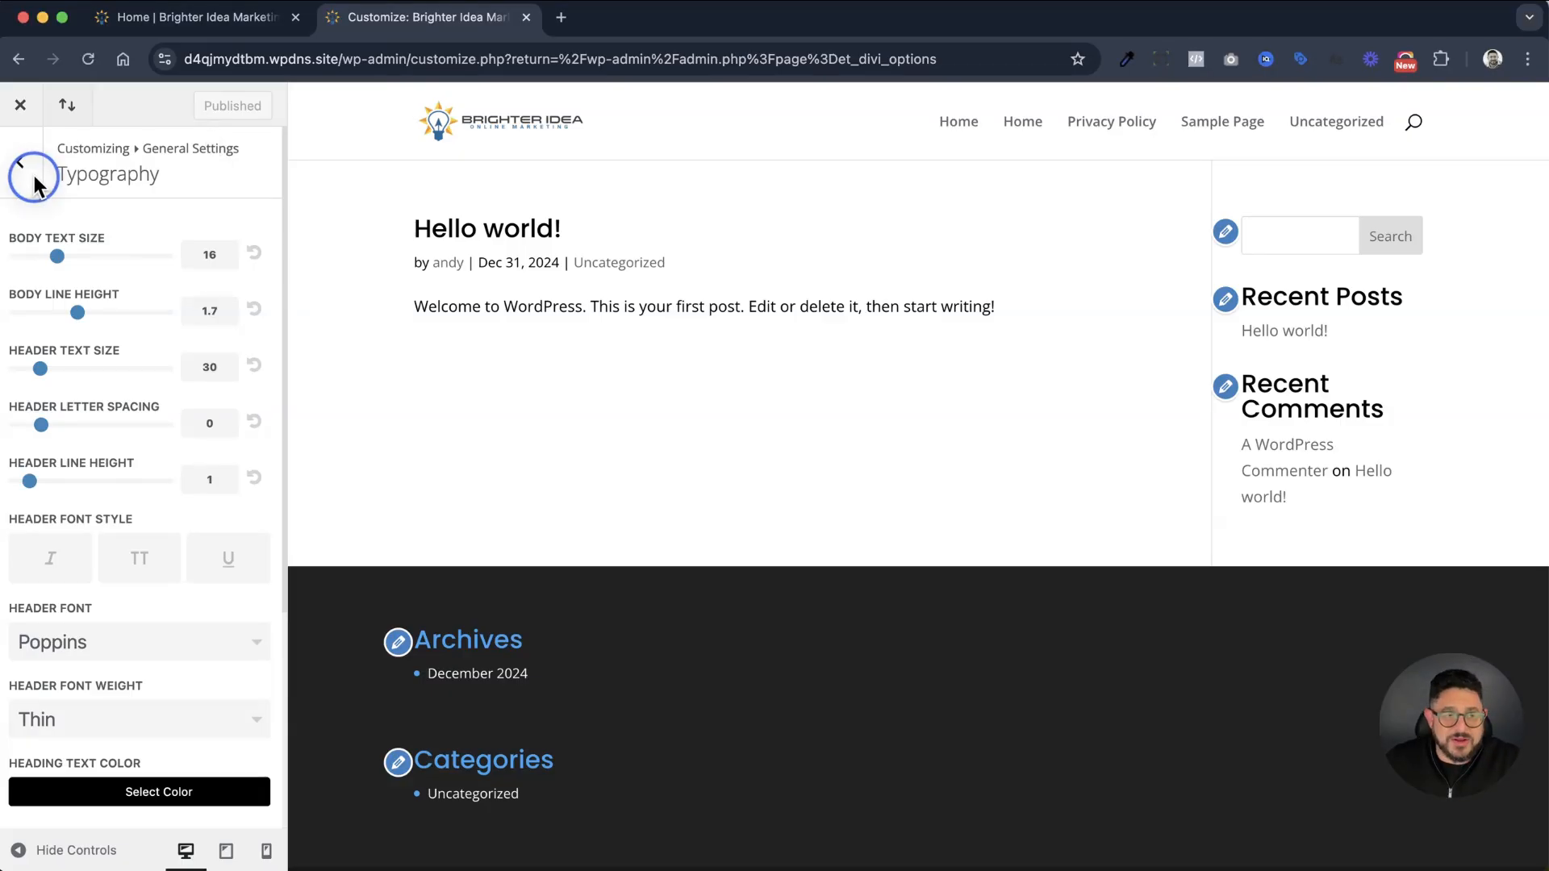
{"action": "left_click", "coordinate": [36, 180]}
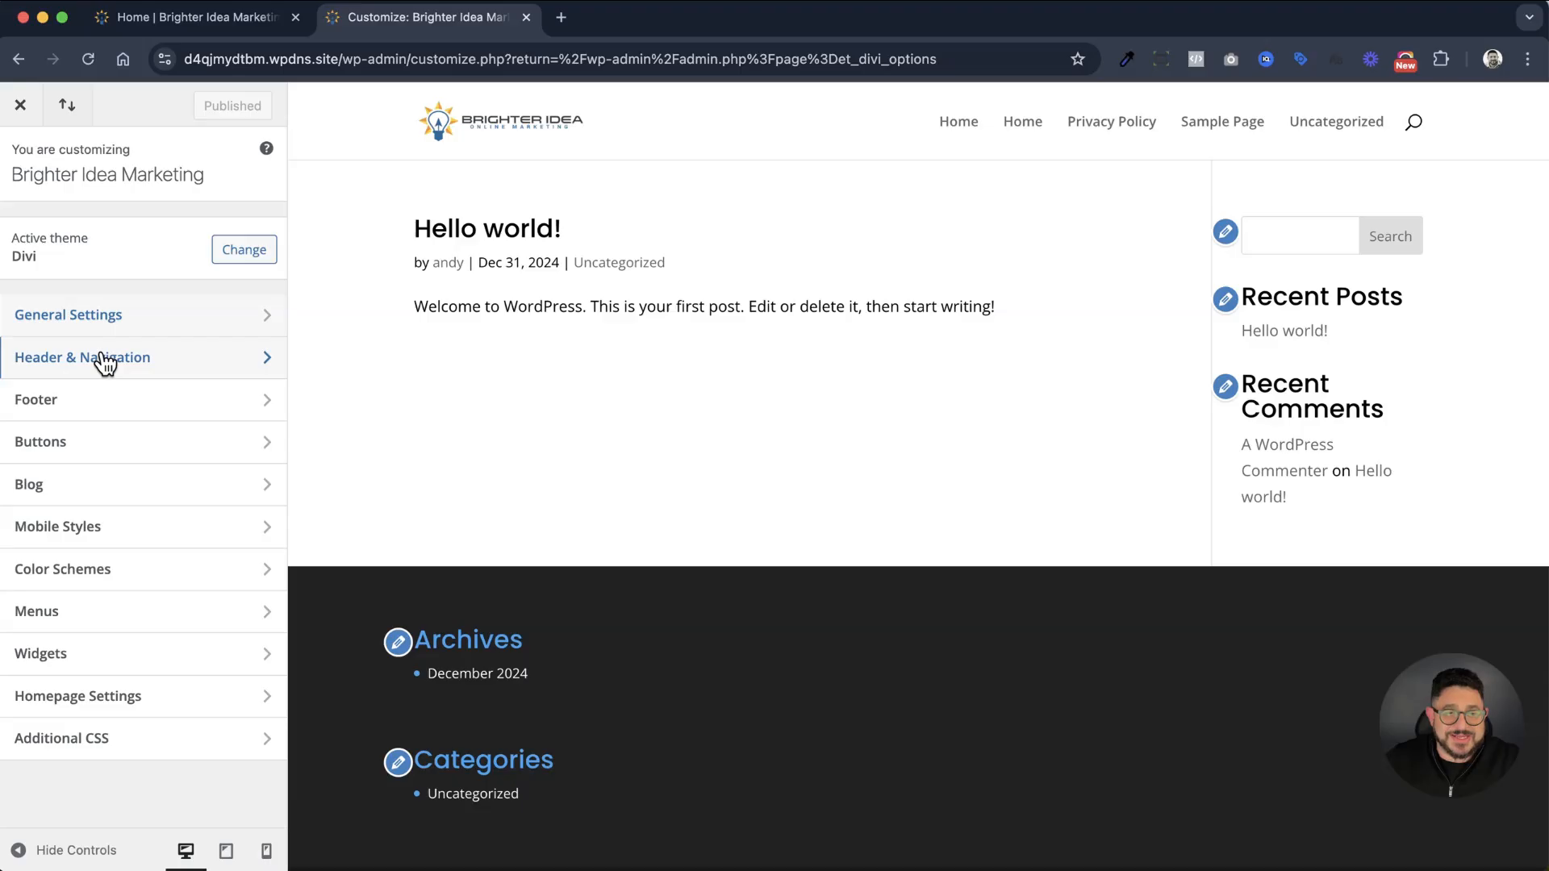
{"action": "left_click", "coordinate": [105, 360]}
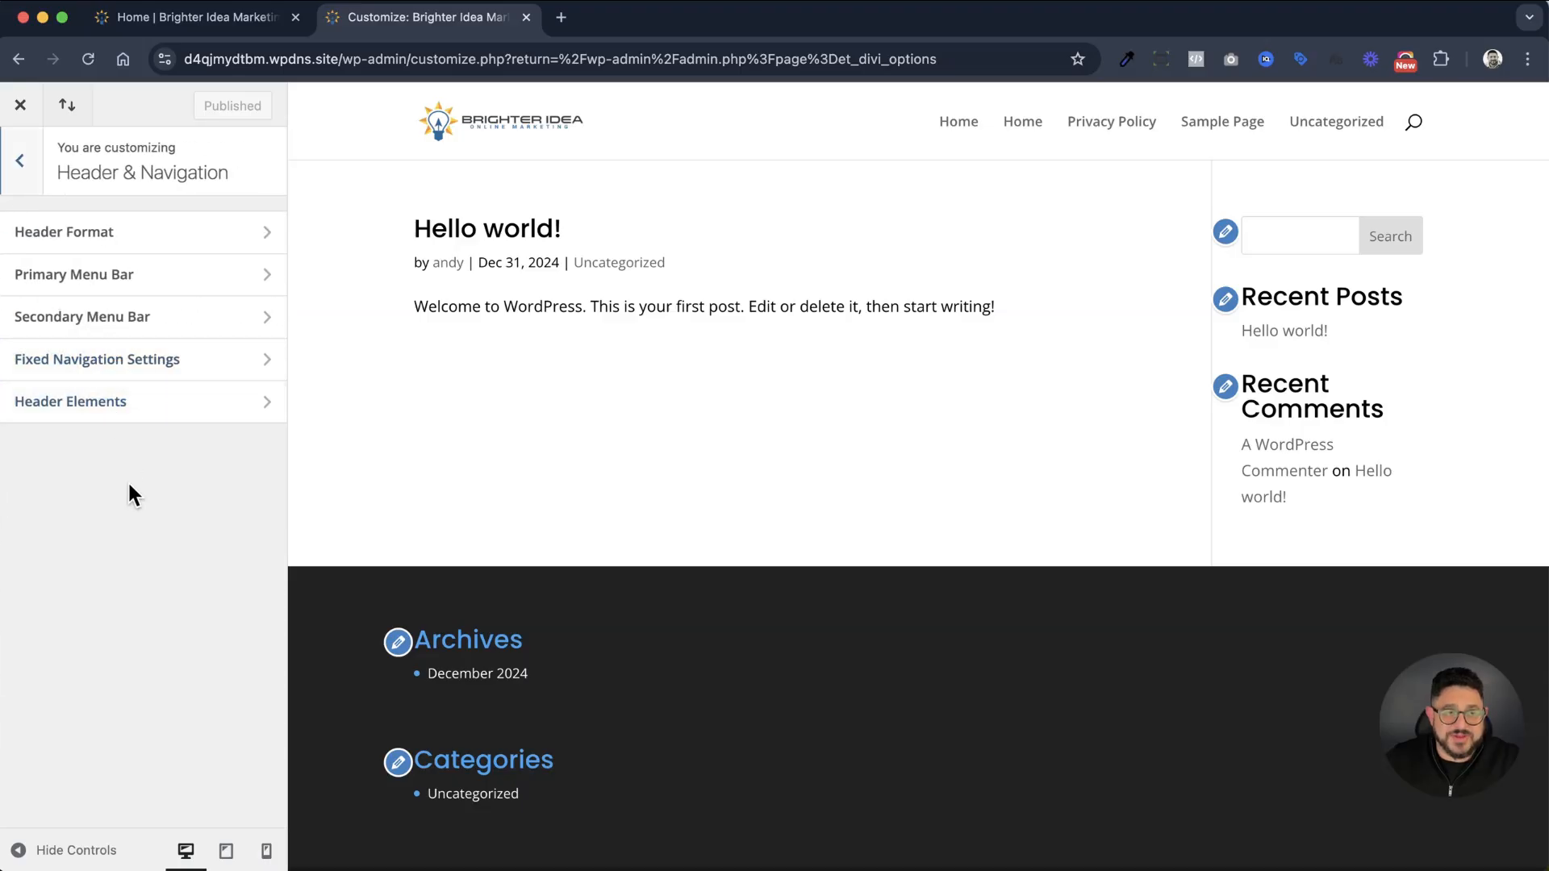
In Header Format, try the Centered and Centered Inline Logo header styles, and return the style to Default
{"action": "left_click", "coordinate": [93, 234]}
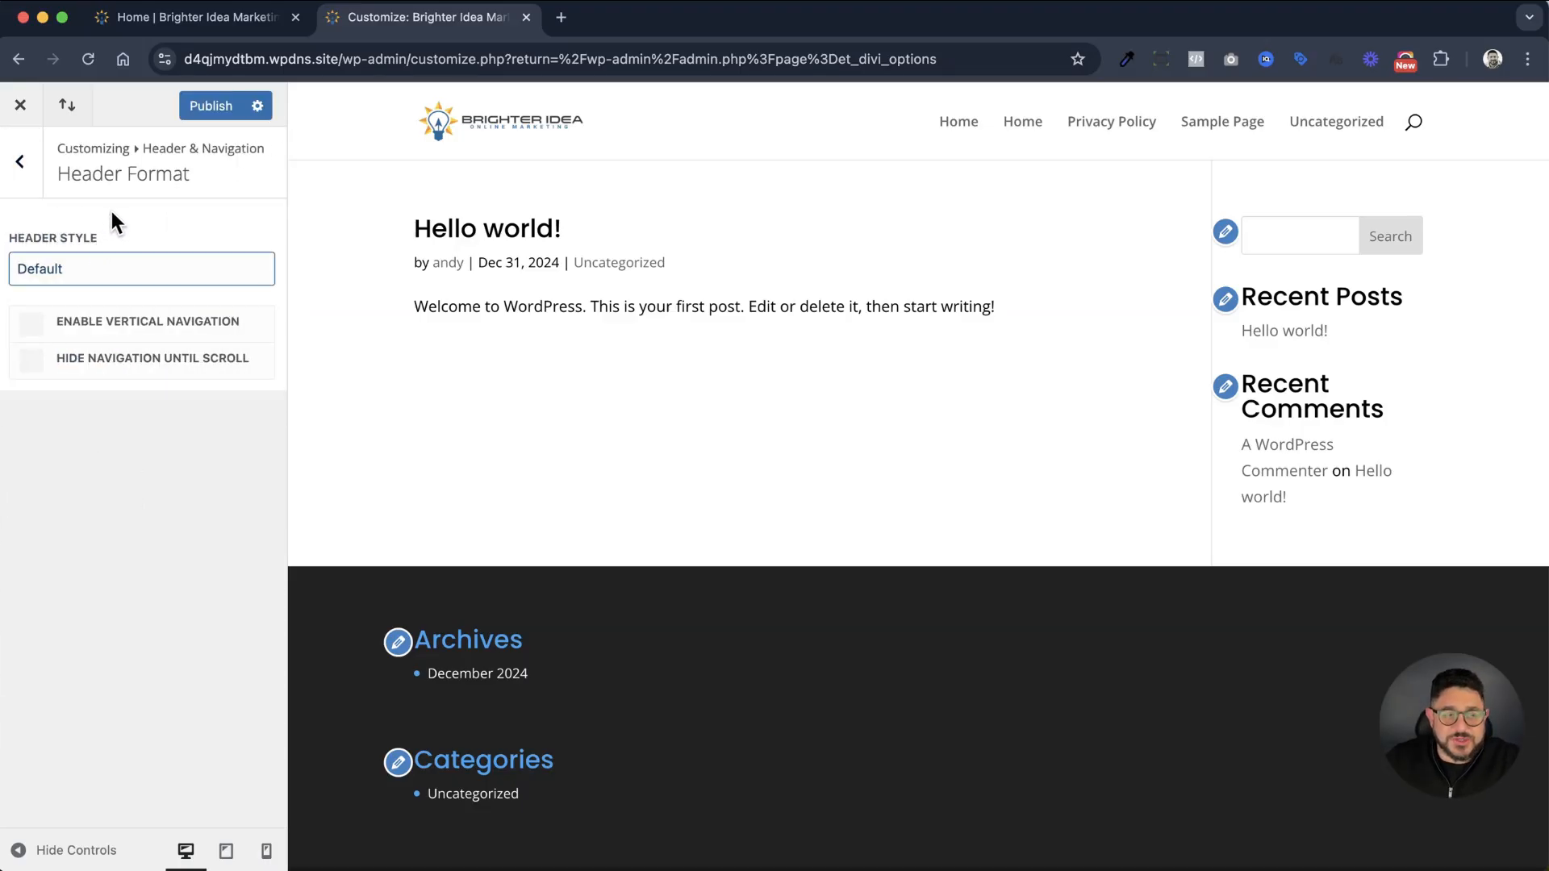
{"action": "left_click", "coordinate": [121, 280]}
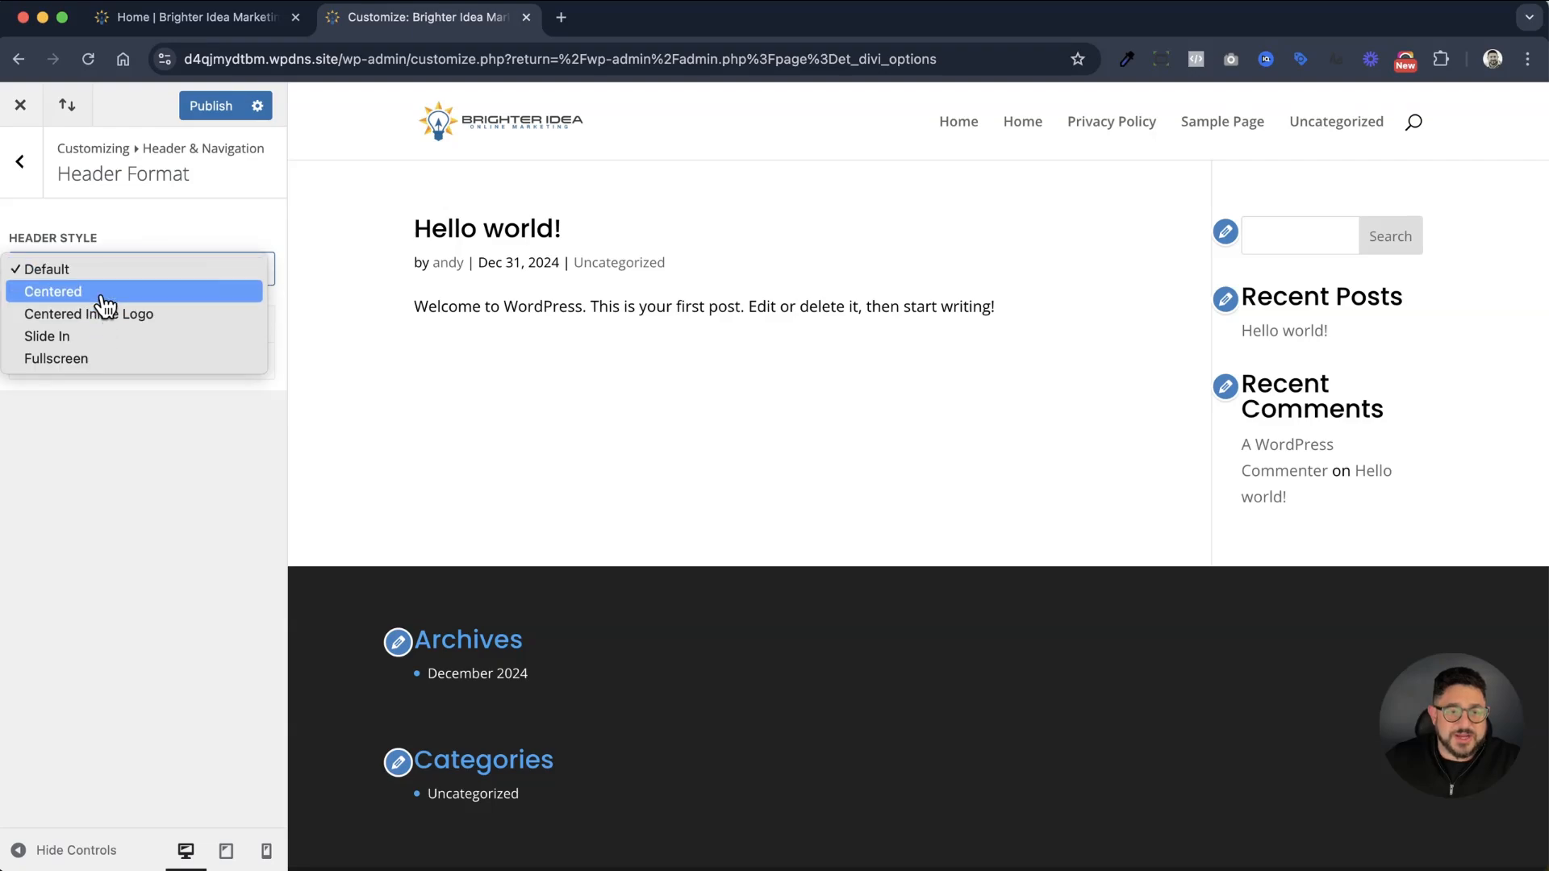
{"action": "left_click", "coordinate": [115, 293]}
{"action": "left_click", "coordinate": [129, 276]}
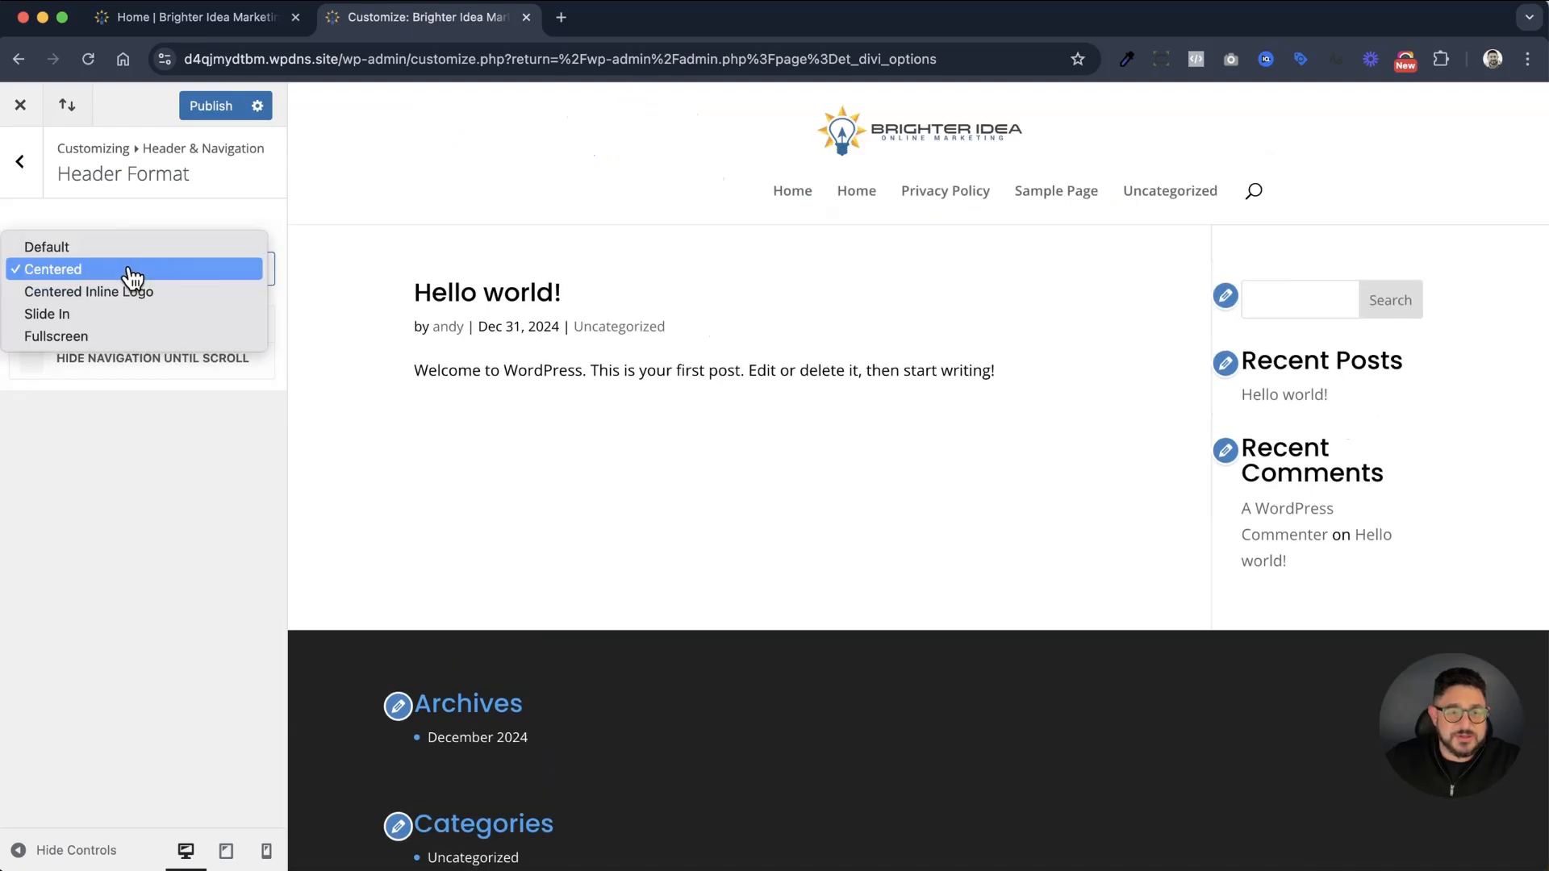
{"action": "left_click", "coordinate": [129, 293]}
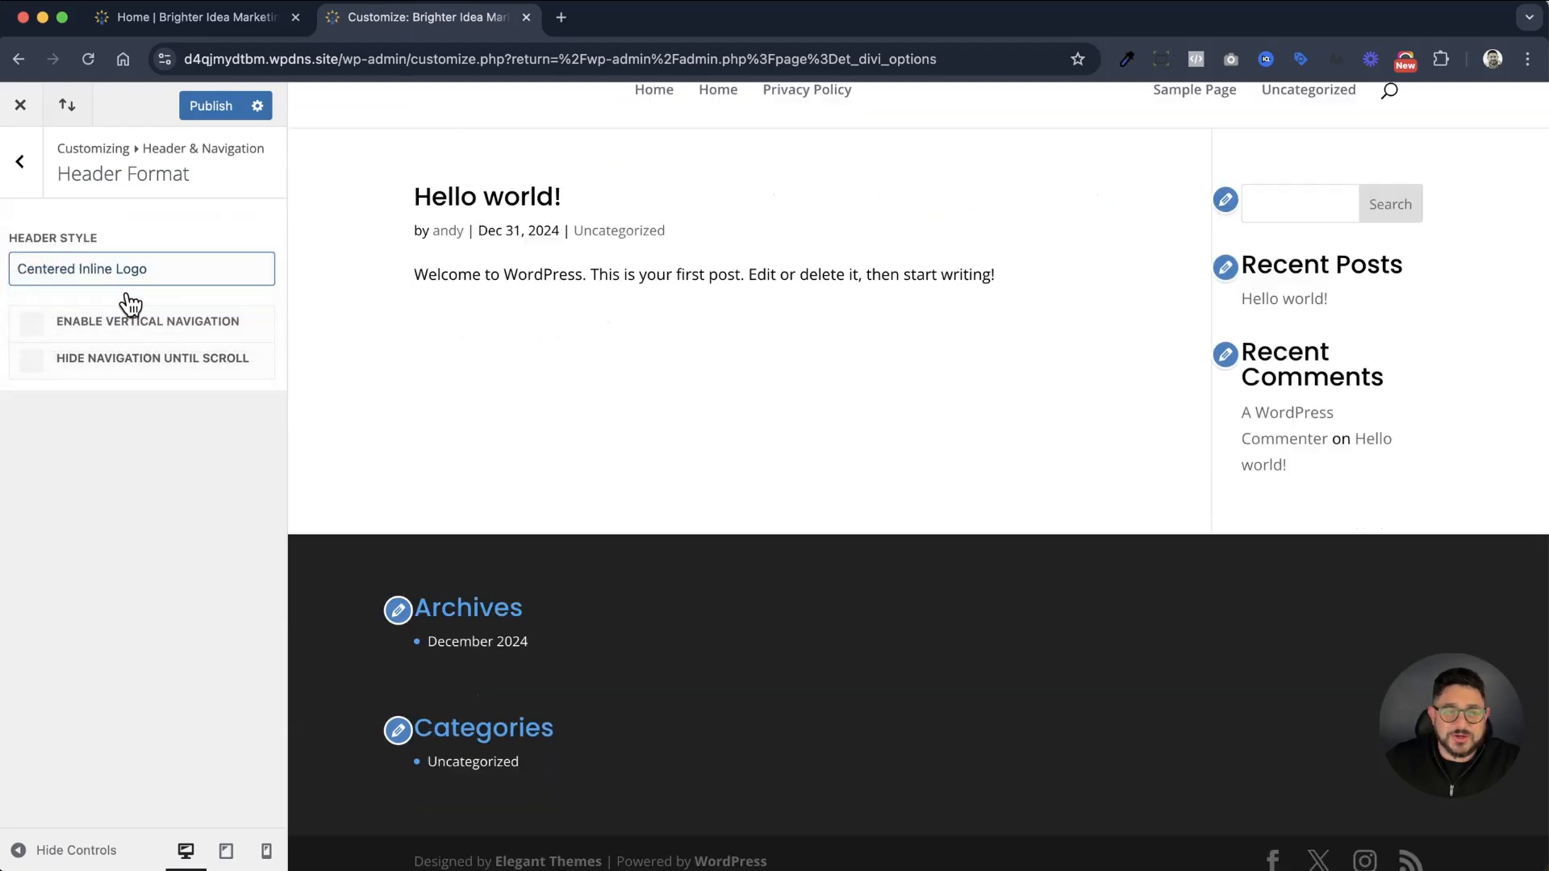
{"action": "left_click", "coordinate": [153, 268]}
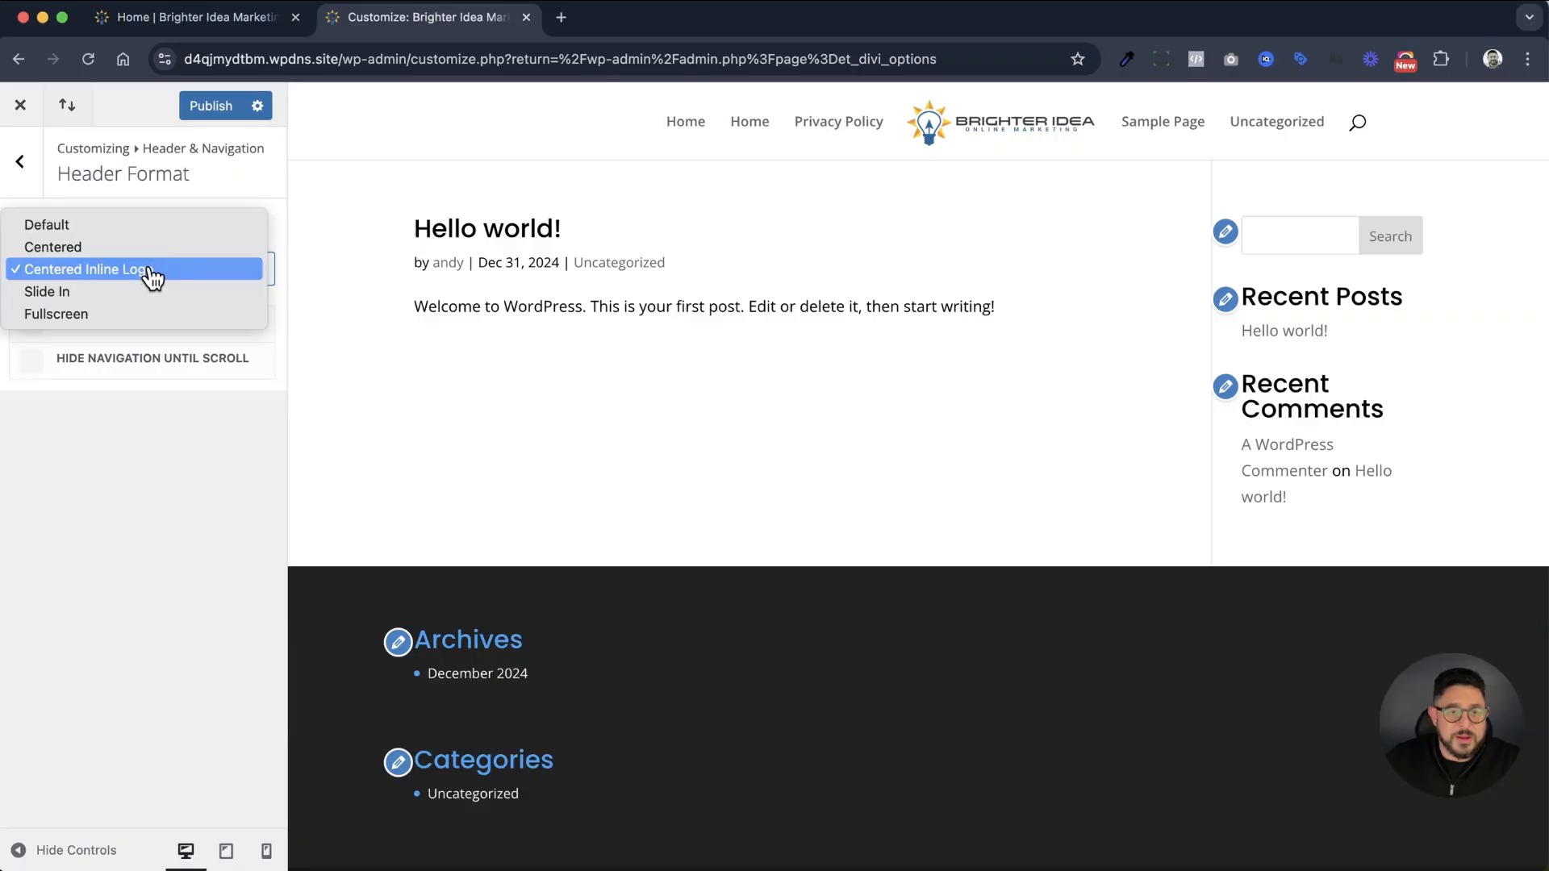
{"action": "left_click", "coordinate": [113, 226]}
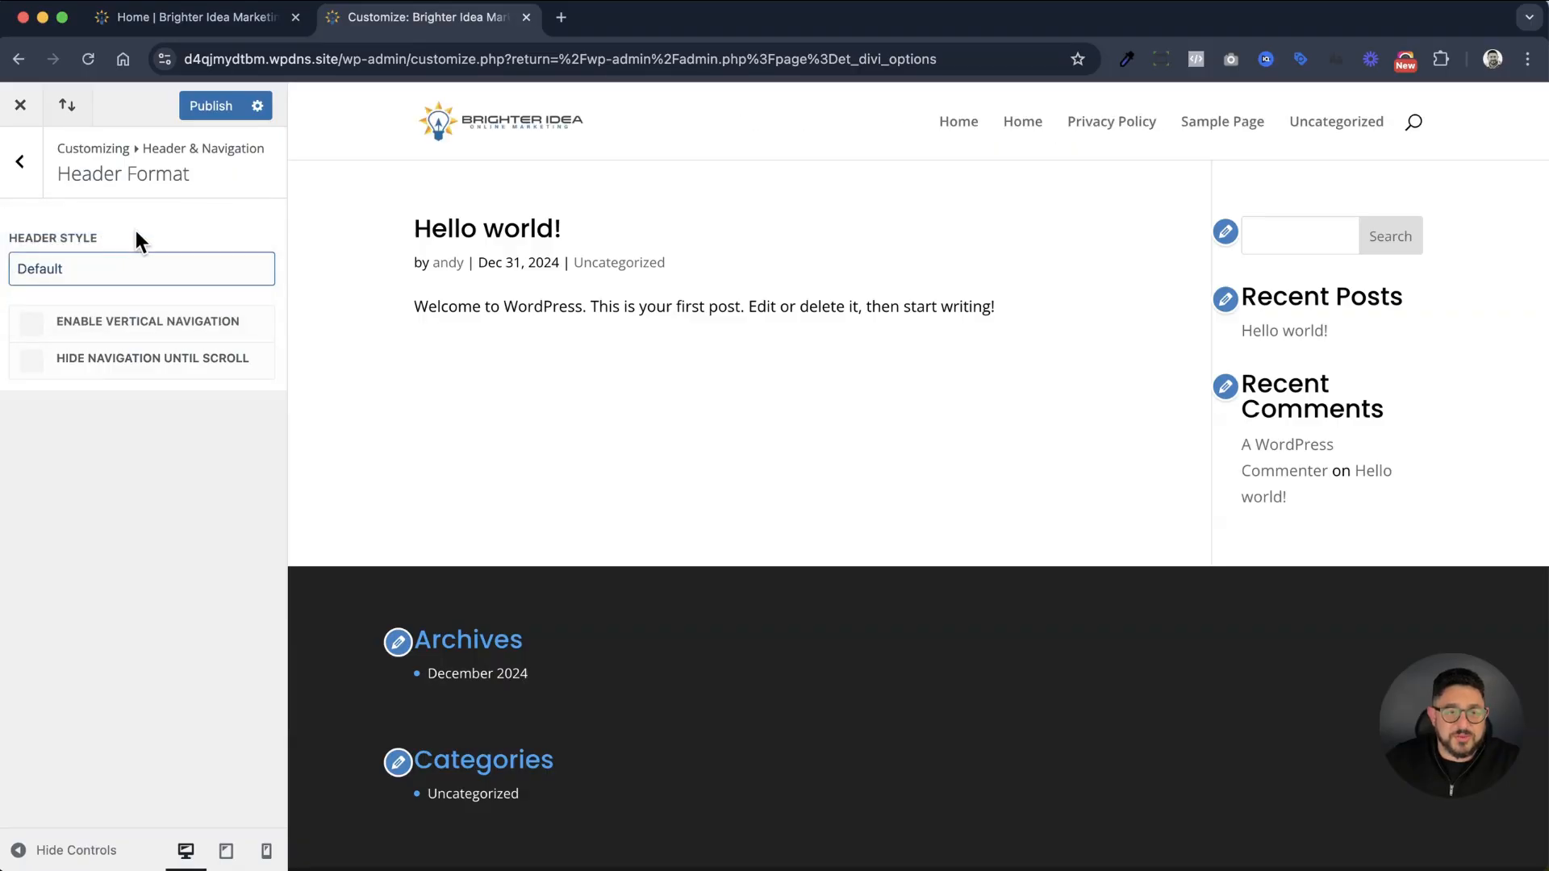
{"action": "left_click", "coordinate": [37, 186]}
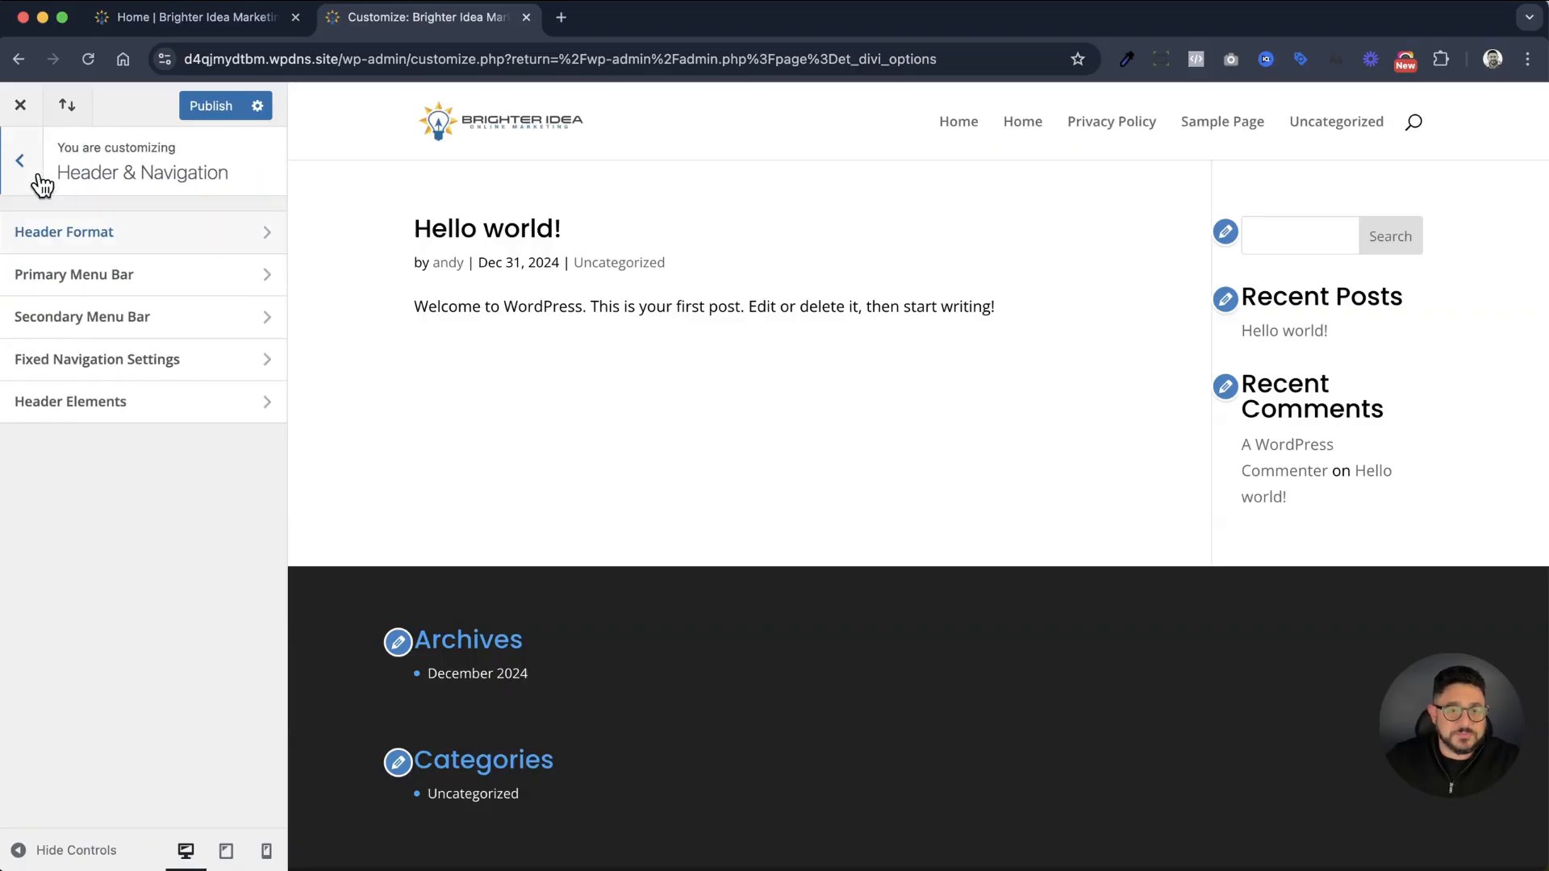
In the Primary Menu Bar settings, set the menu height to 83, logo max height to 73 and text size to 17
{"action": "left_click", "coordinate": [95, 278]}
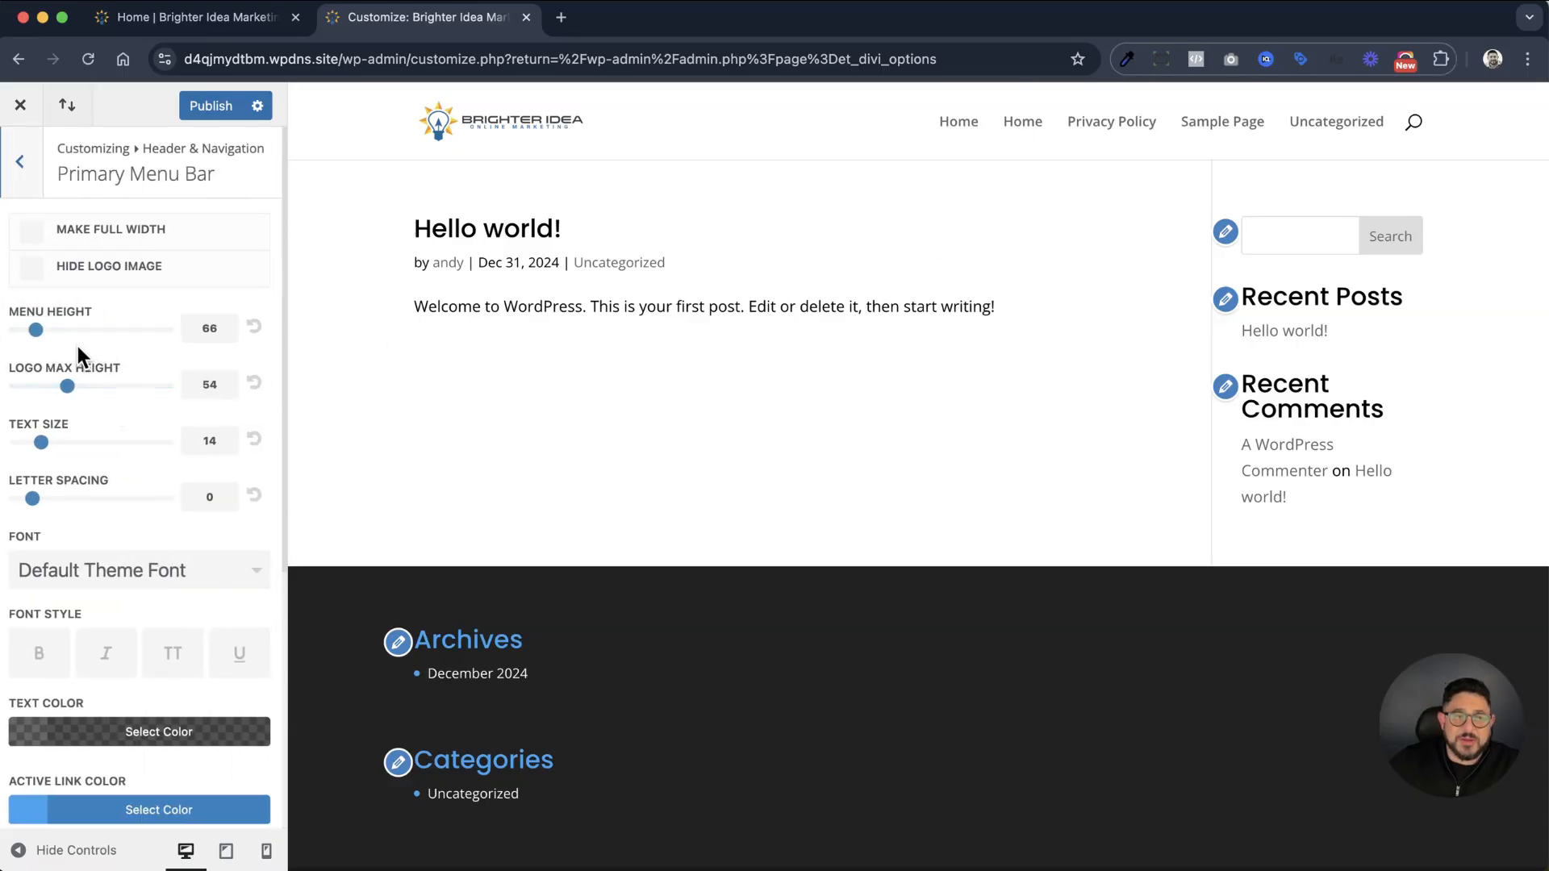
{"action": "left_click_drag", "start_coordinate": [36, 327], "coordinate": [45, 332]}
{"action": "left_click", "coordinate": [66, 386]}
{"action": "left_click_drag", "start_coordinate": [63, 387], "coordinate": [108, 394]}
{"action": "left_click", "coordinate": [41, 441]}
{"action": "left_click_drag", "start_coordinate": [46, 441], "coordinate": [78, 442]}
{"action": "left_click_drag", "start_coordinate": [30, 500], "coordinate": [35, 501]}
Change the primary menu bar font to Poppins
{"action": "scroll", "coordinate": [71, 536], "scroll_direction": "down", "scroll_amount": 1}
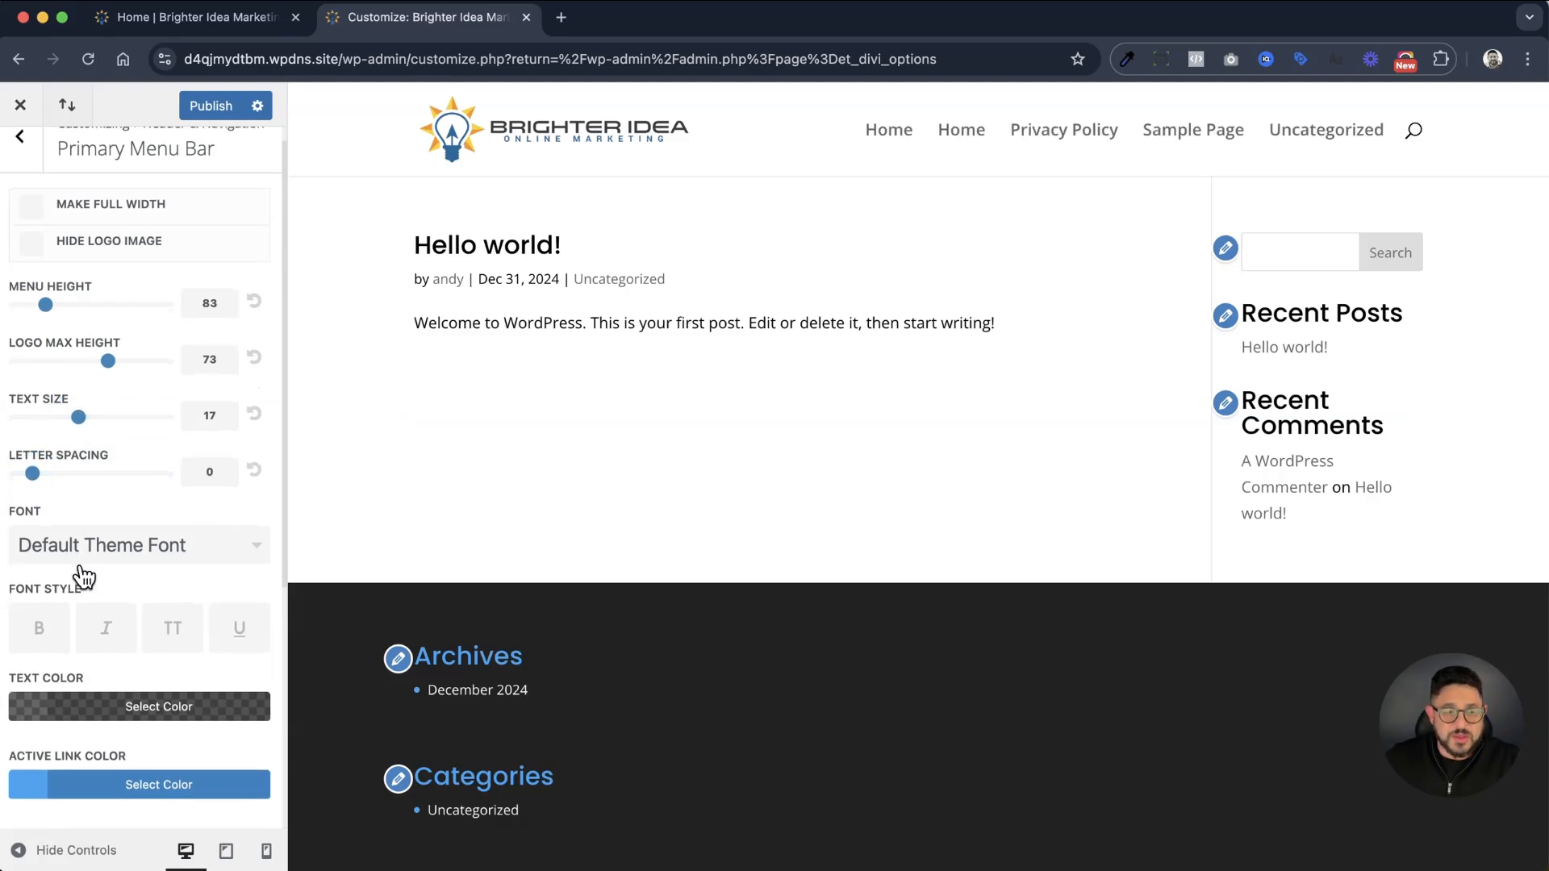
{"action": "left_click", "coordinate": [99, 552]}
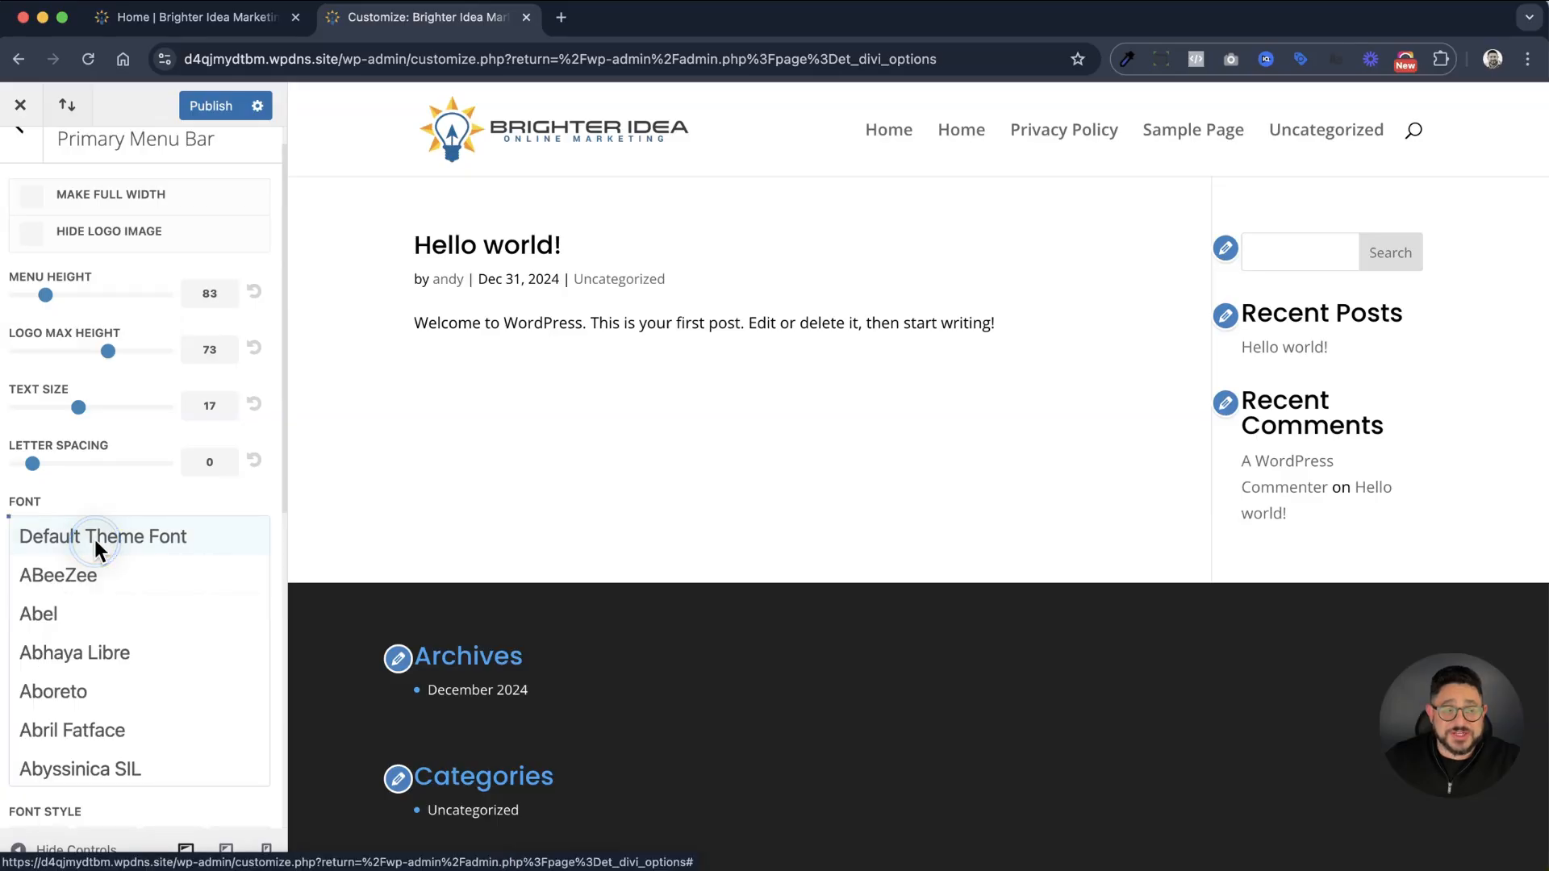
{"action": "scroll", "coordinate": [144, 625], "scroll_direction": "down", "scroll_amount": 20}
{"action": "scroll", "coordinate": [140, 621], "scroll_direction": "down", "scroll_amount": 20}
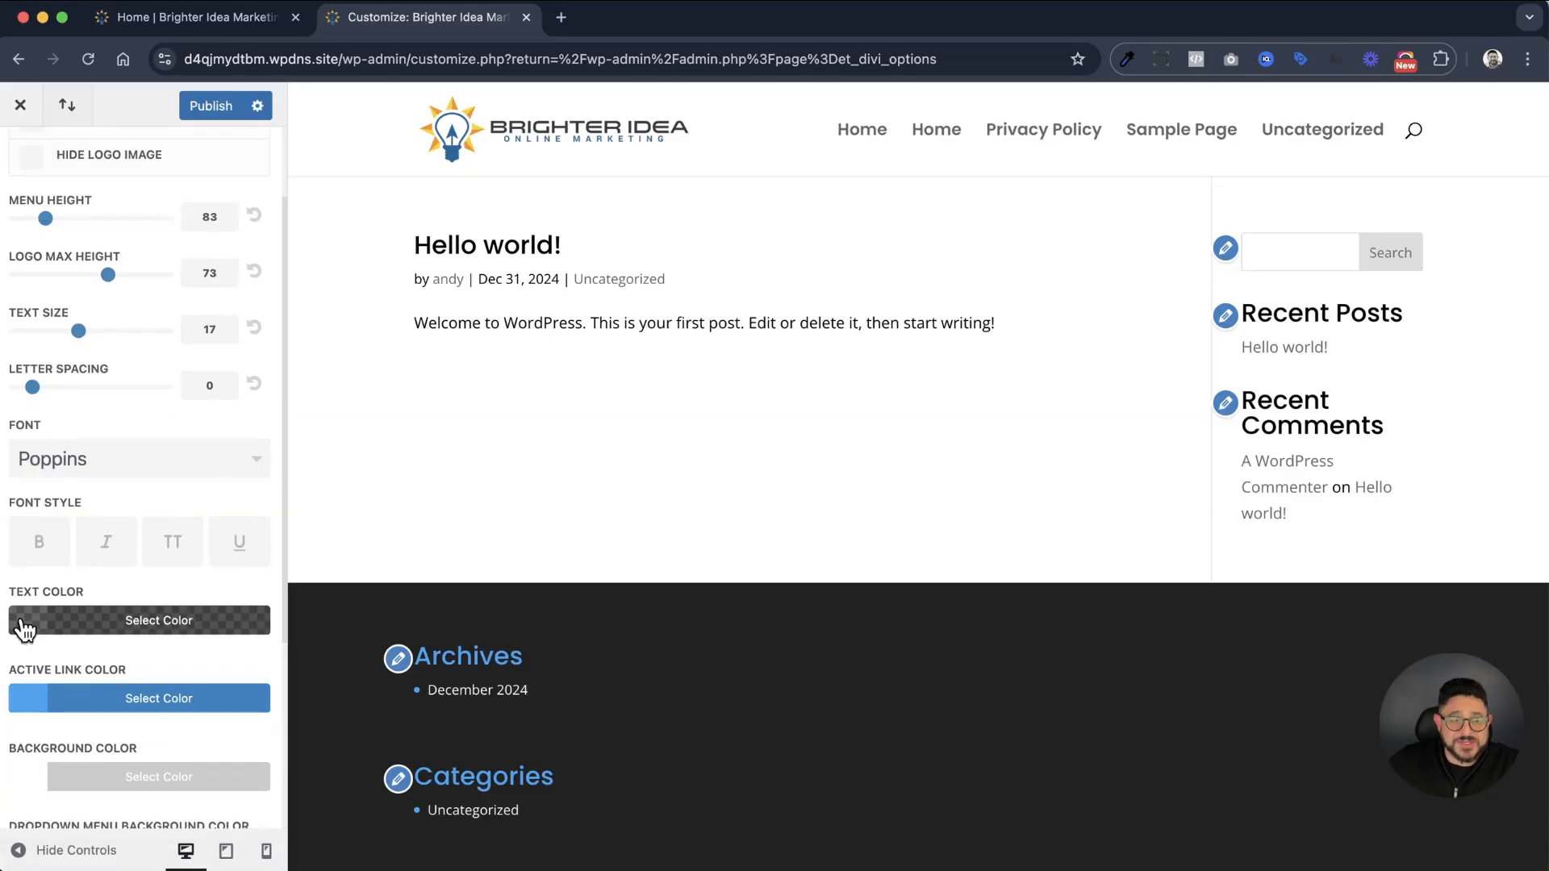
Set the primary menu text color to fully opaque black (#000000) and publish the changes
{"action": "left_click", "coordinate": [12, 623]}
{"action": "scroll", "coordinate": [134, 689], "scroll_direction": "down", "scroll_amount": 3}
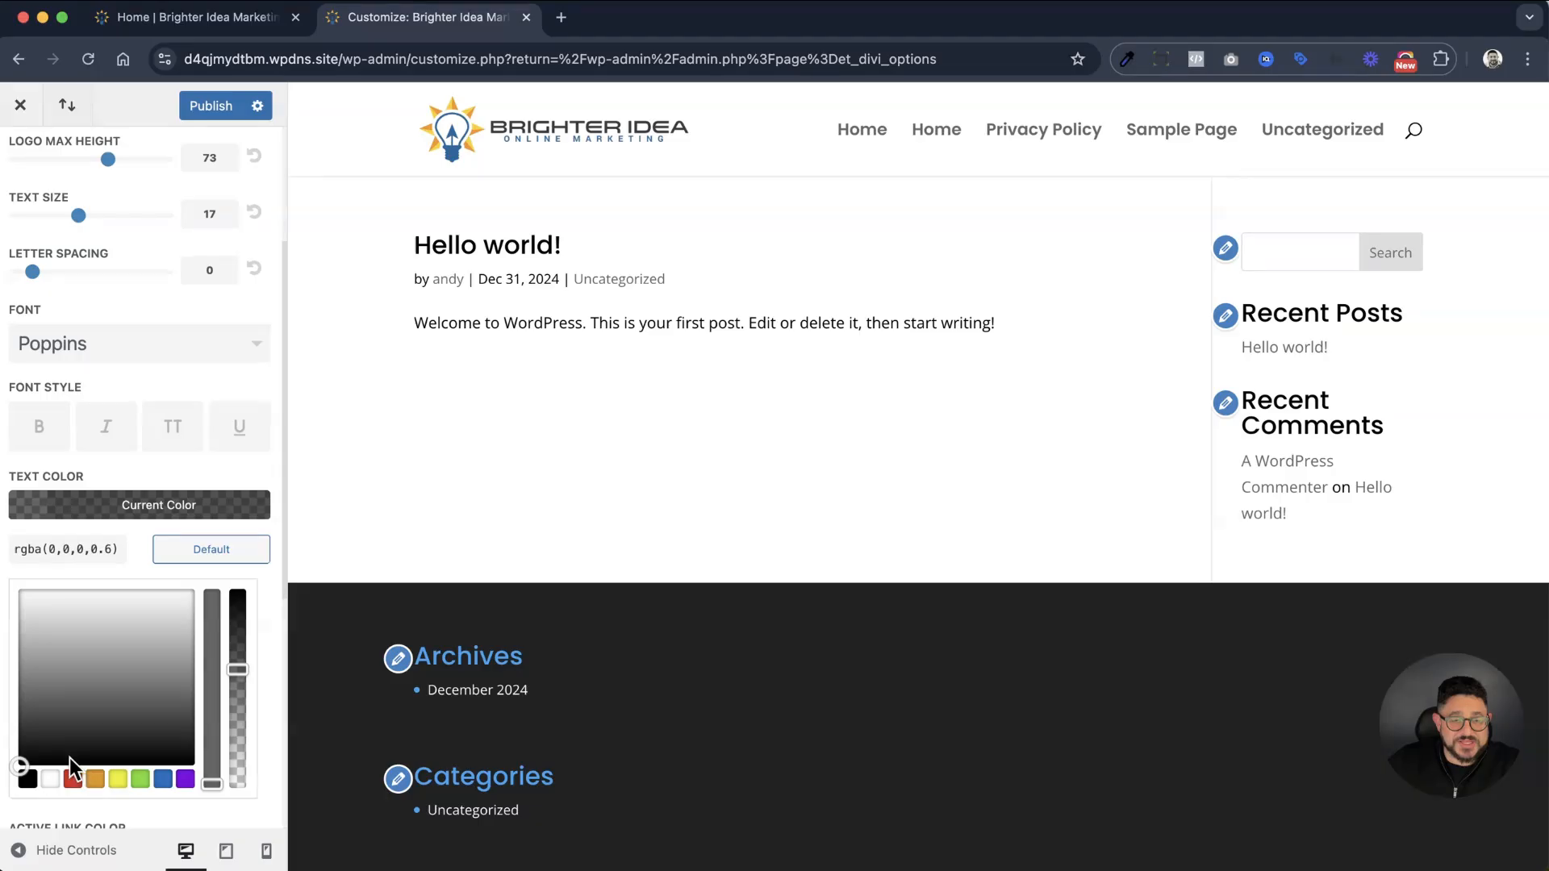
{"action": "left_click", "coordinate": [28, 777]}
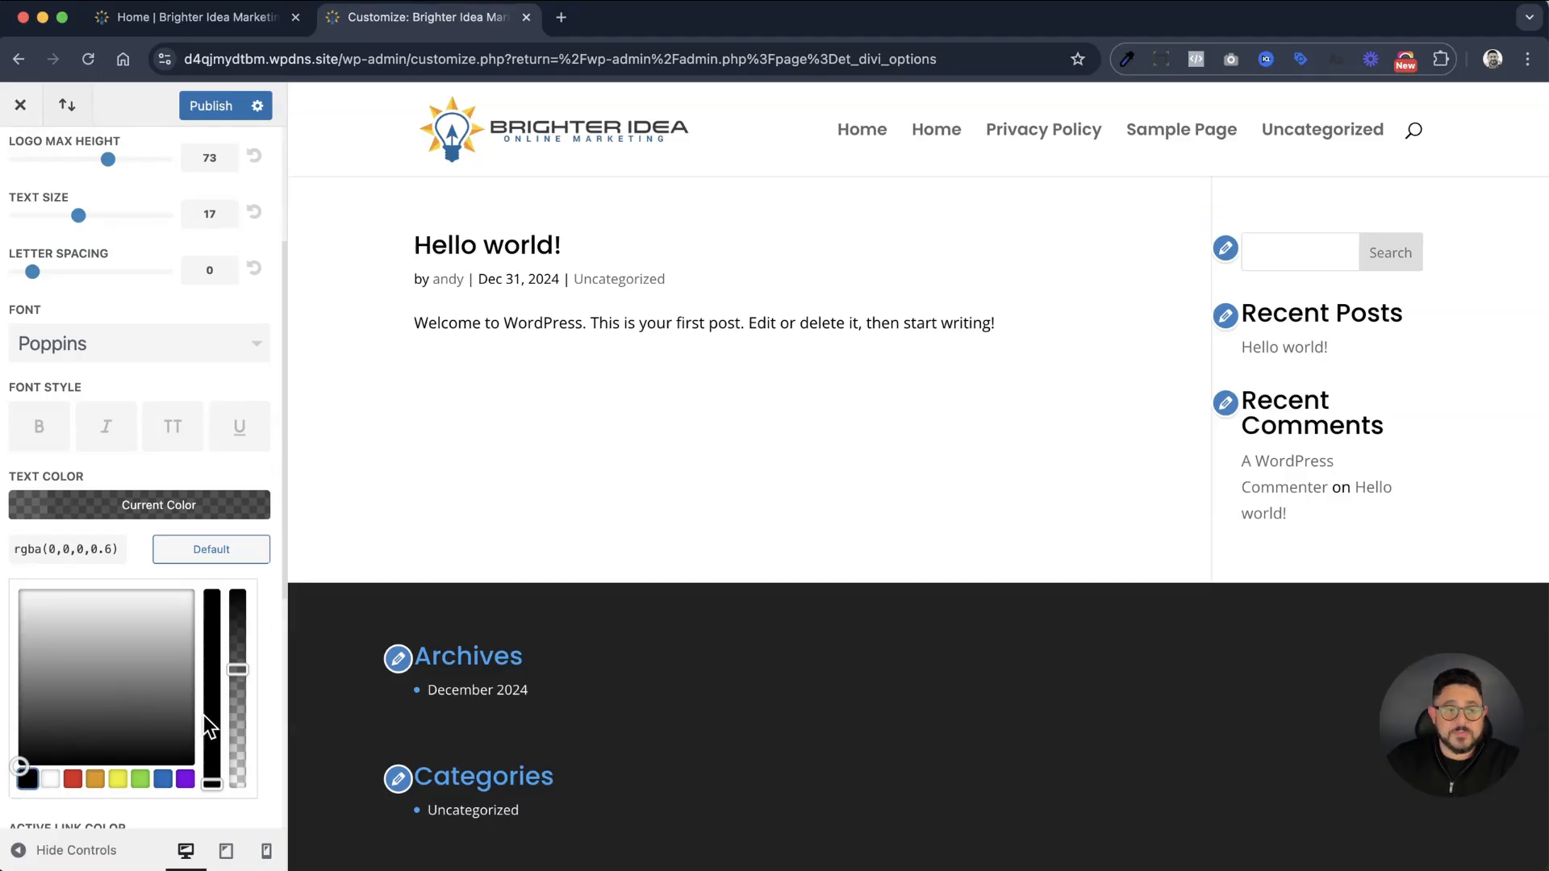
{"action": "left_click_drag", "start_coordinate": [237, 670], "coordinate": [247, 587]}
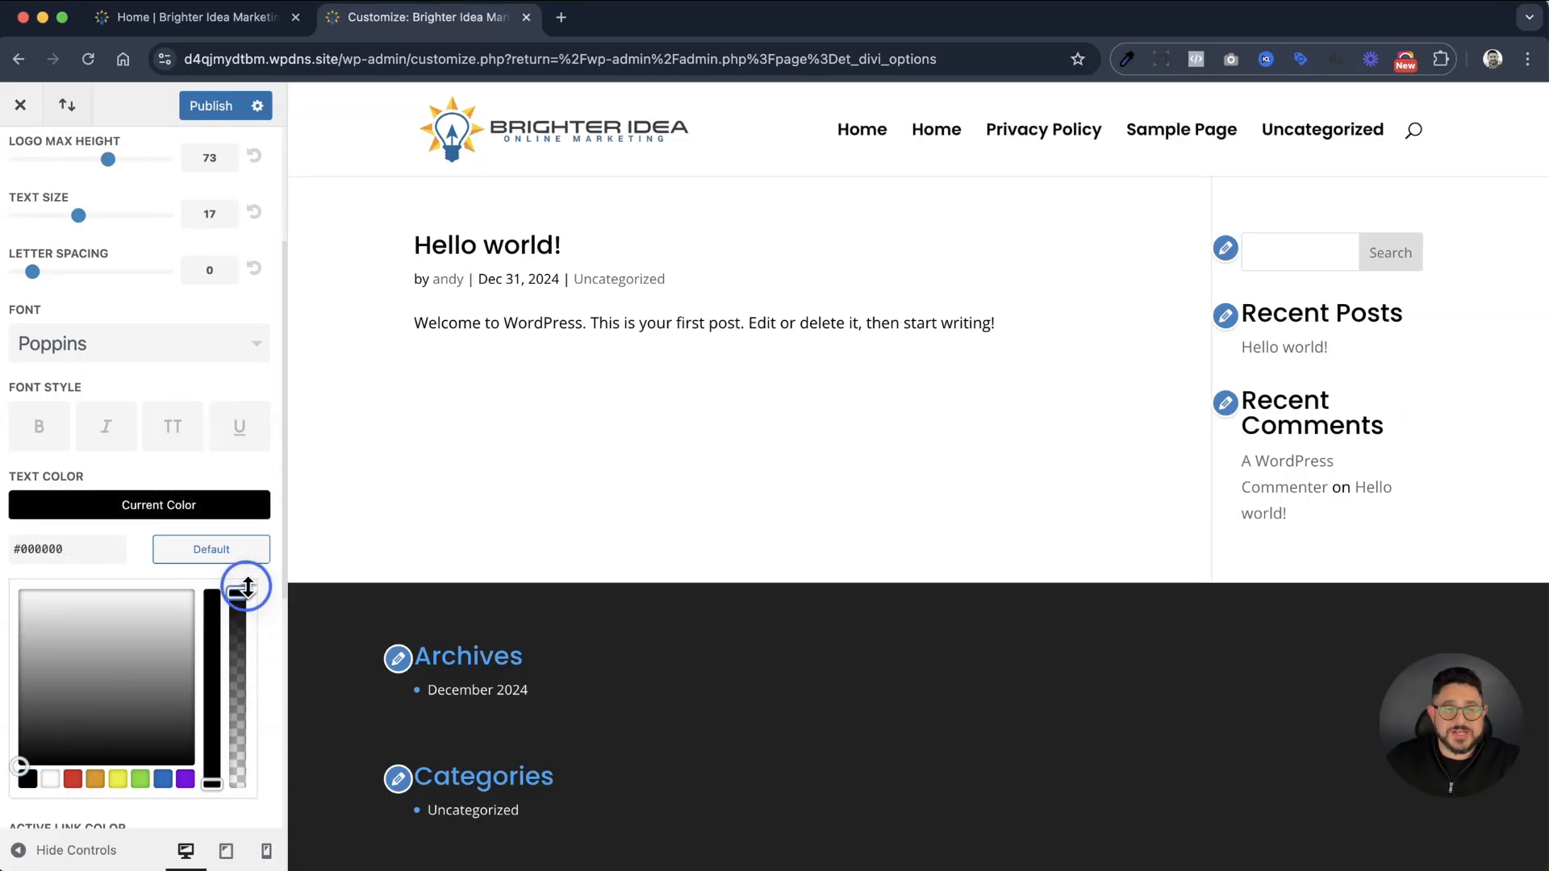
{"action": "scroll", "coordinate": [17, 546], "scroll_direction": "down", "scroll_amount": 3}
{"action": "scroll", "coordinate": [22, 557], "scroll_direction": "down", "scroll_amount": 3}
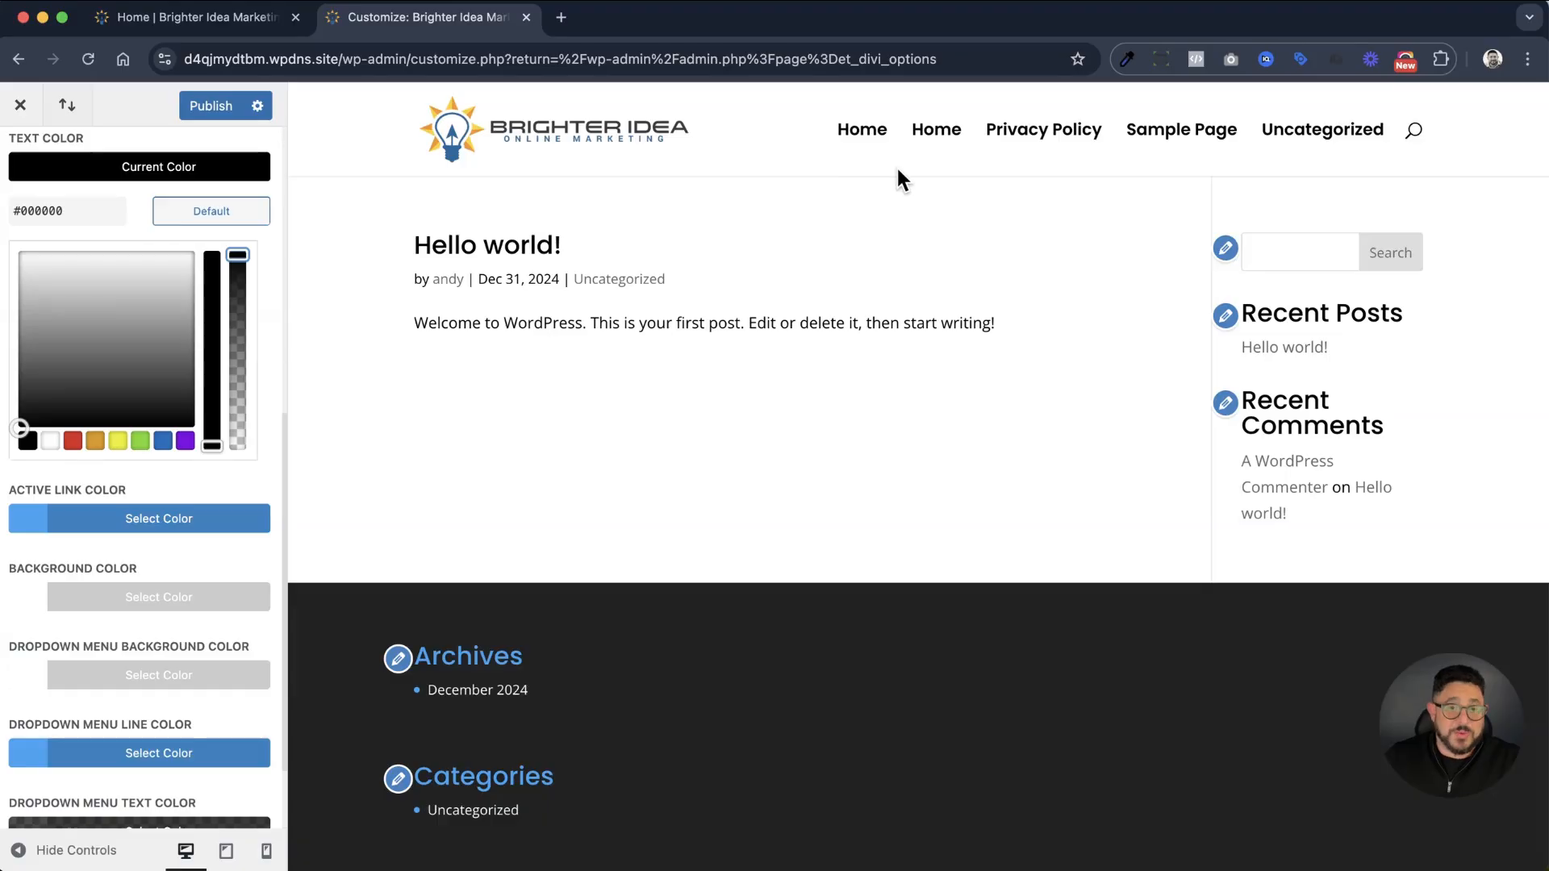
{"action": "scroll", "coordinate": [187, 550], "scroll_direction": "down", "scroll_amount": 3}
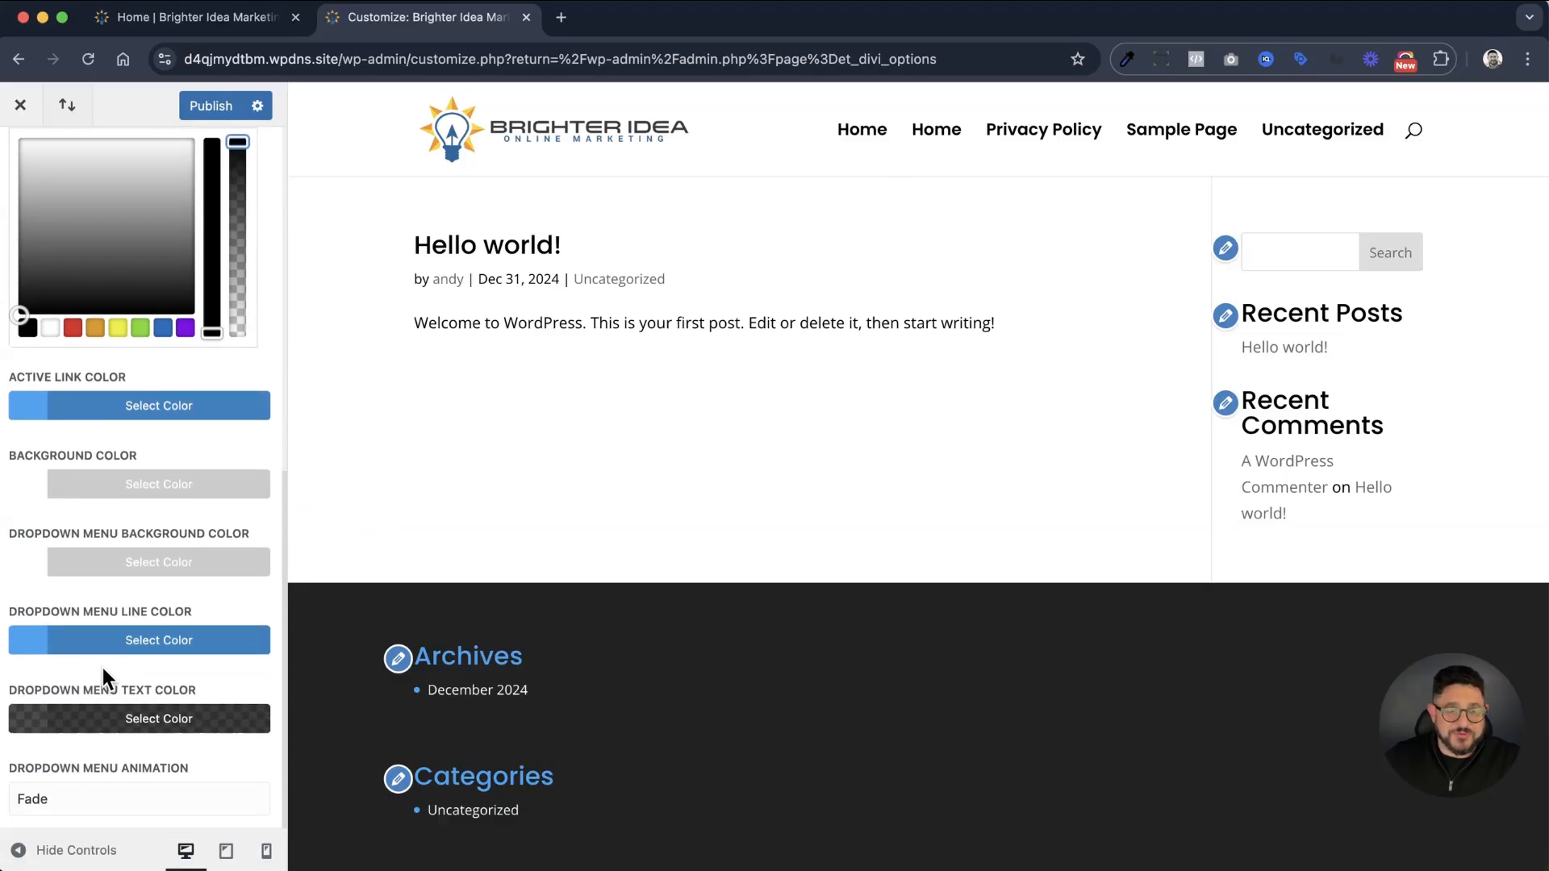
{"action": "scroll", "coordinate": [116, 660], "scroll_direction": "up", "scroll_amount": 10}
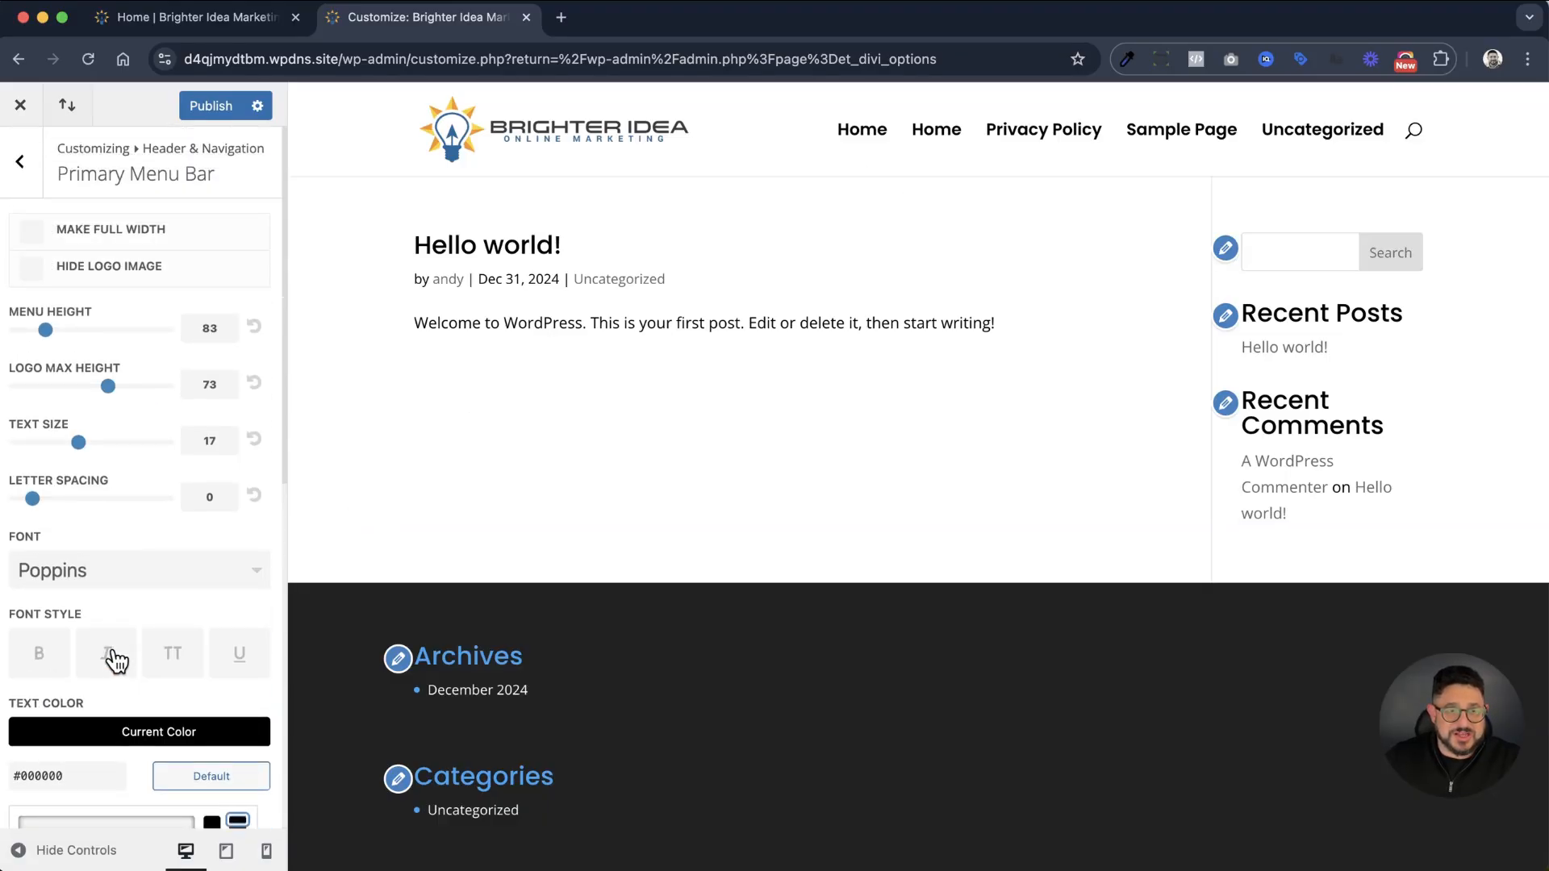
{"action": "left_click", "coordinate": [214, 107]}
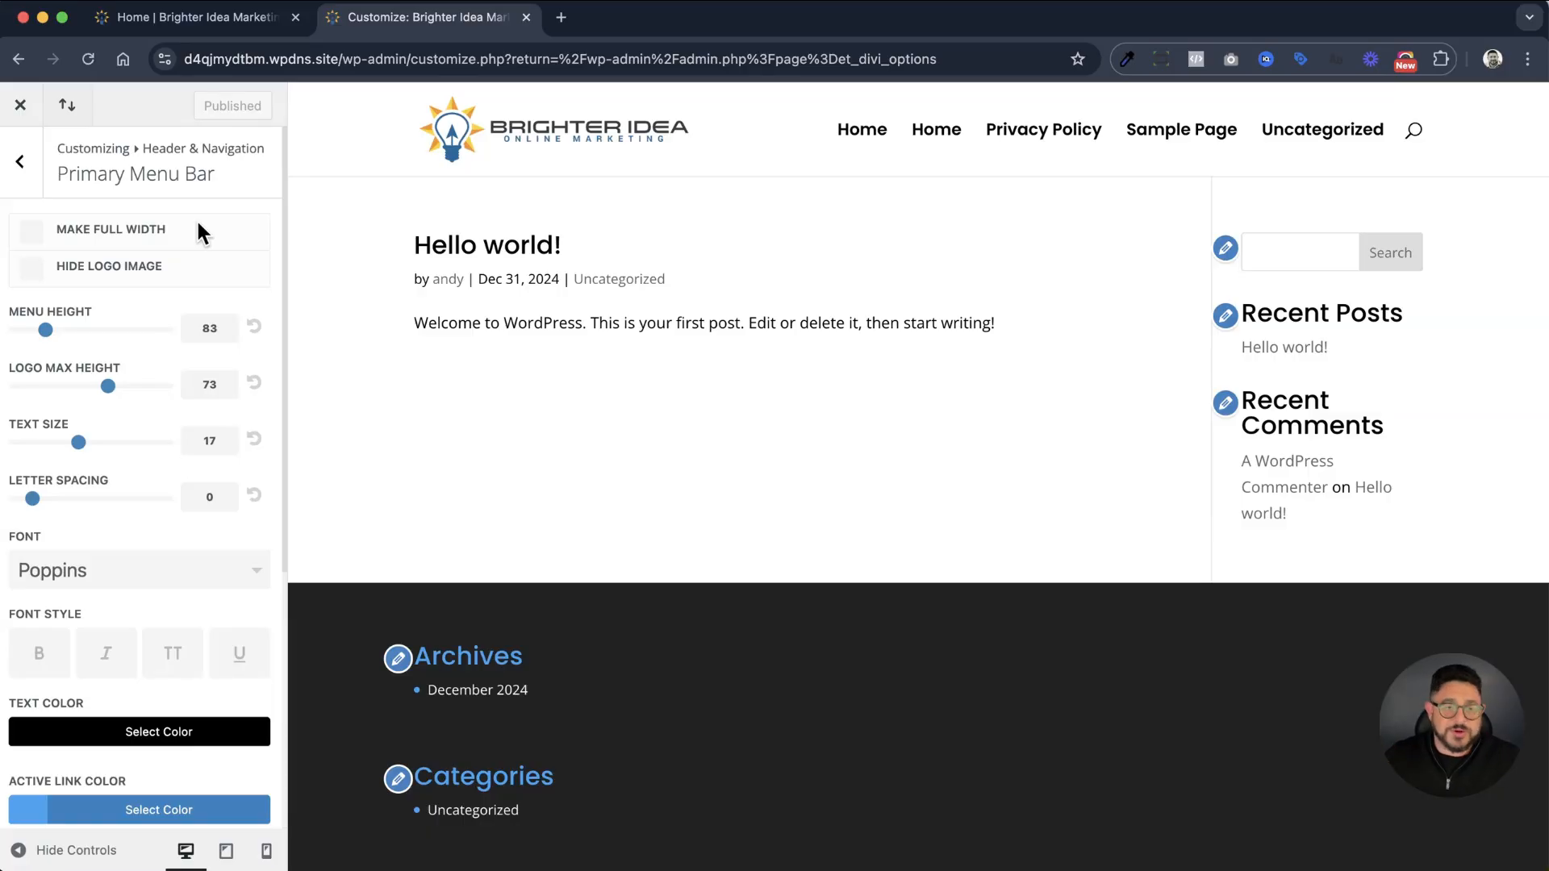
Make the primary menu bar full width, publish the change and return to the Header & Navigation section
{"action": "left_click", "coordinate": [139, 237]}
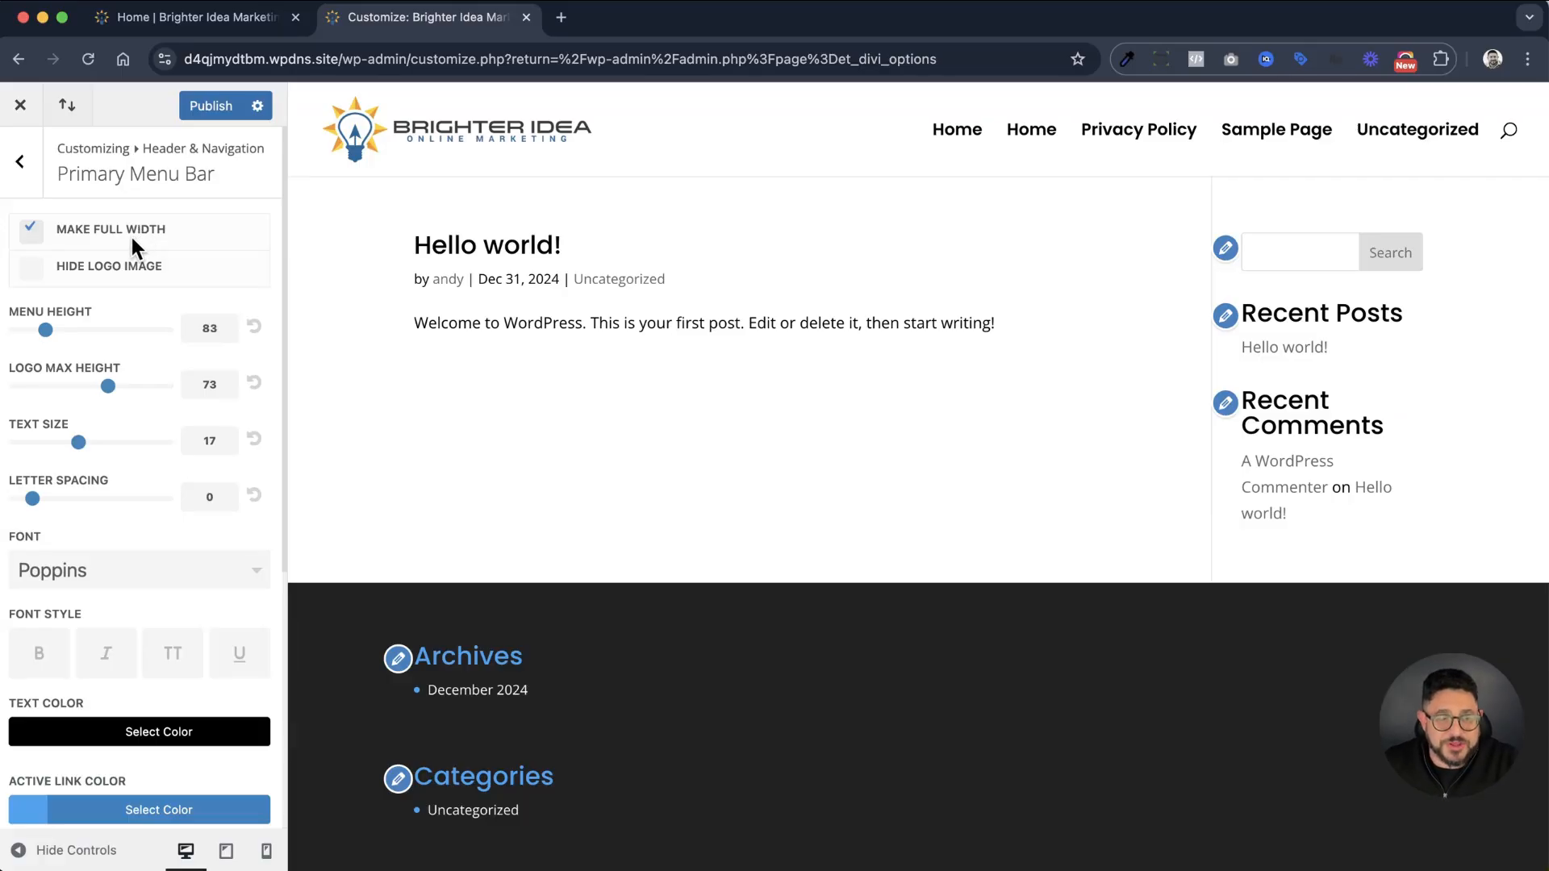
{"action": "left_click", "coordinate": [226, 106]}
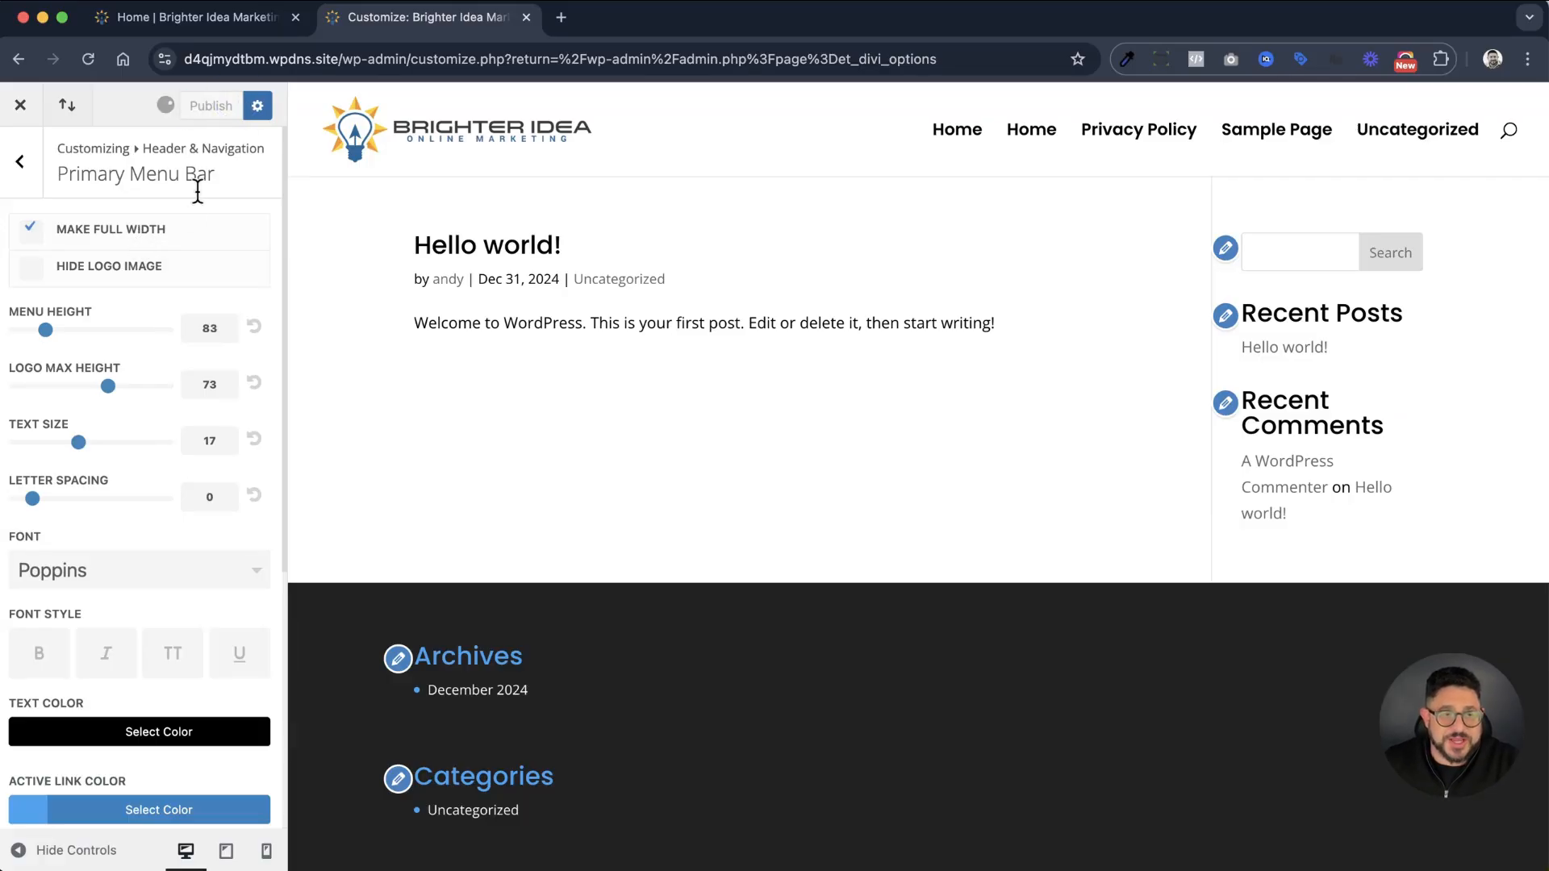
{"action": "left_click", "coordinate": [36, 167]}
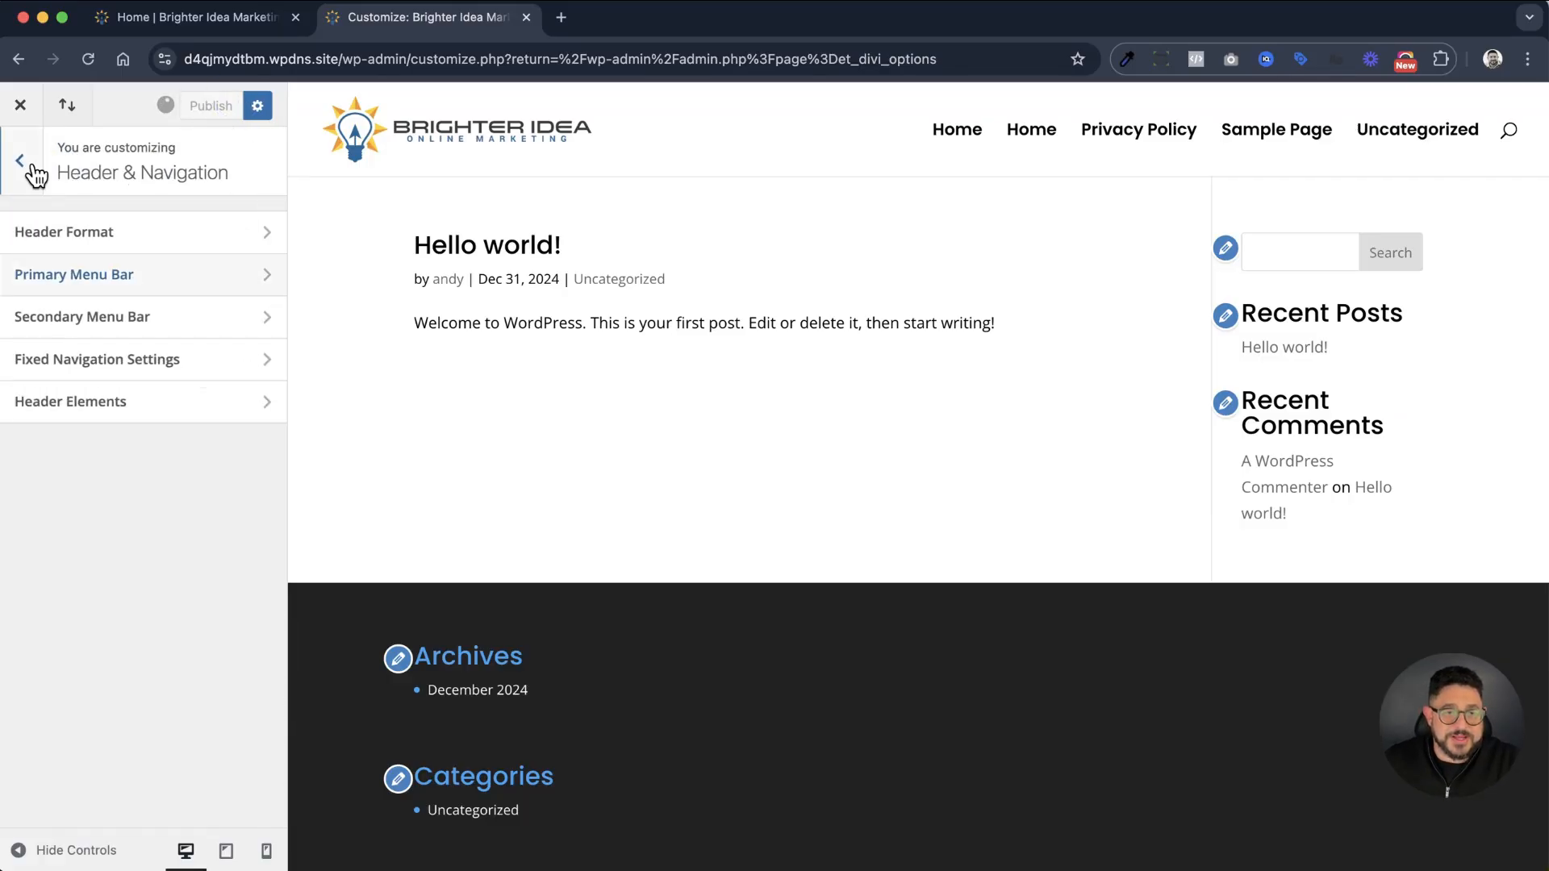
Review the Secondary Menu Bar and Fixed Navigation Settings options
{"action": "left_click", "coordinate": [113, 329]}
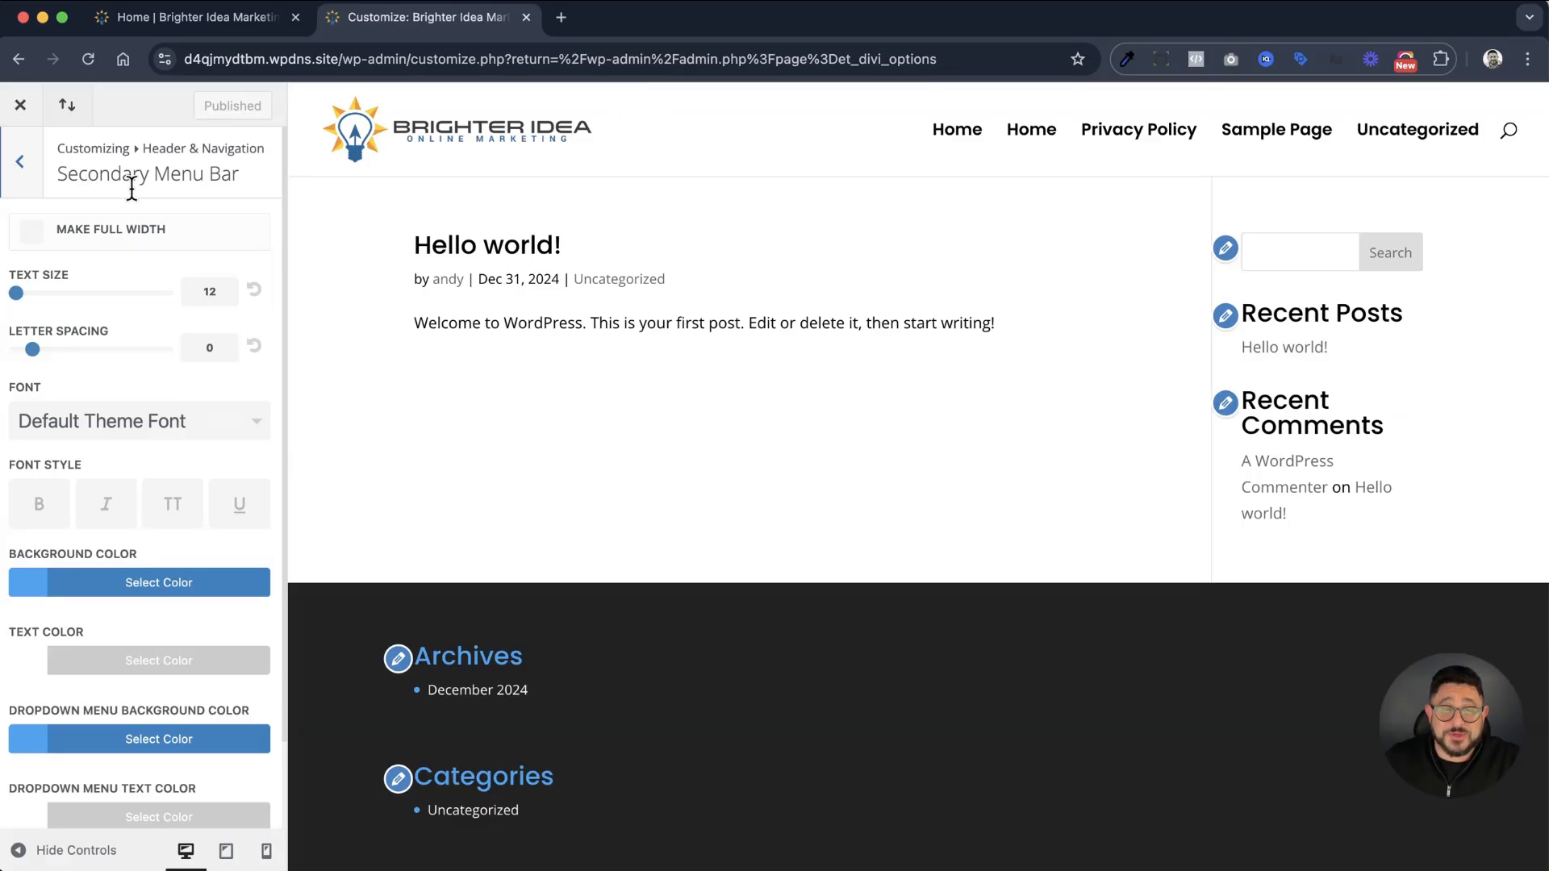
{"action": "left_click", "coordinate": [23, 167]}
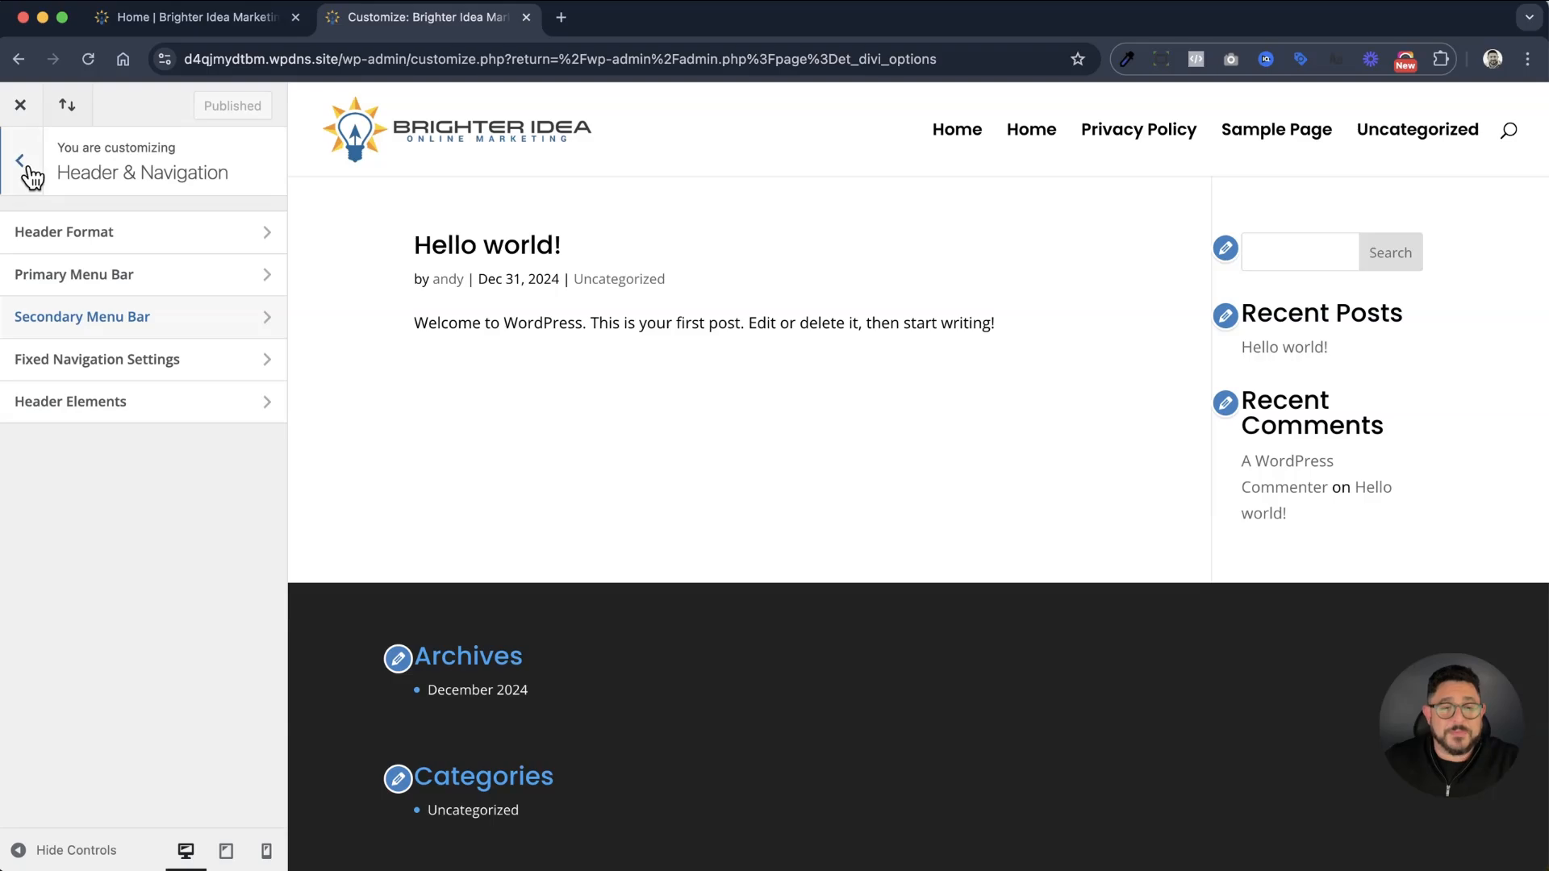
{"action": "left_click", "coordinate": [165, 363]}
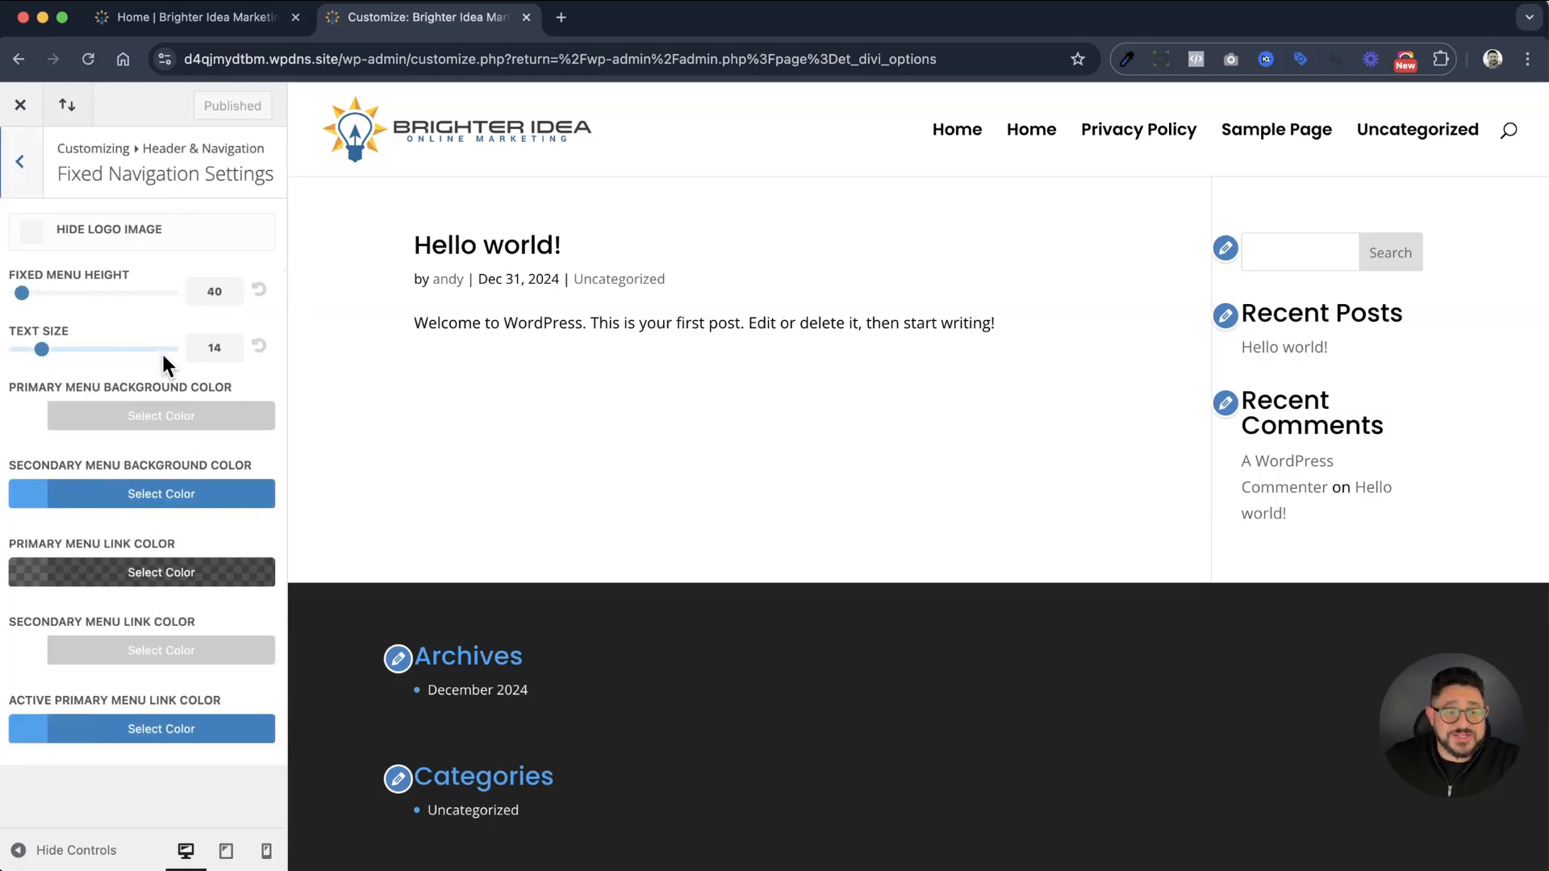
{"action": "left_click", "coordinate": [24, 167]}
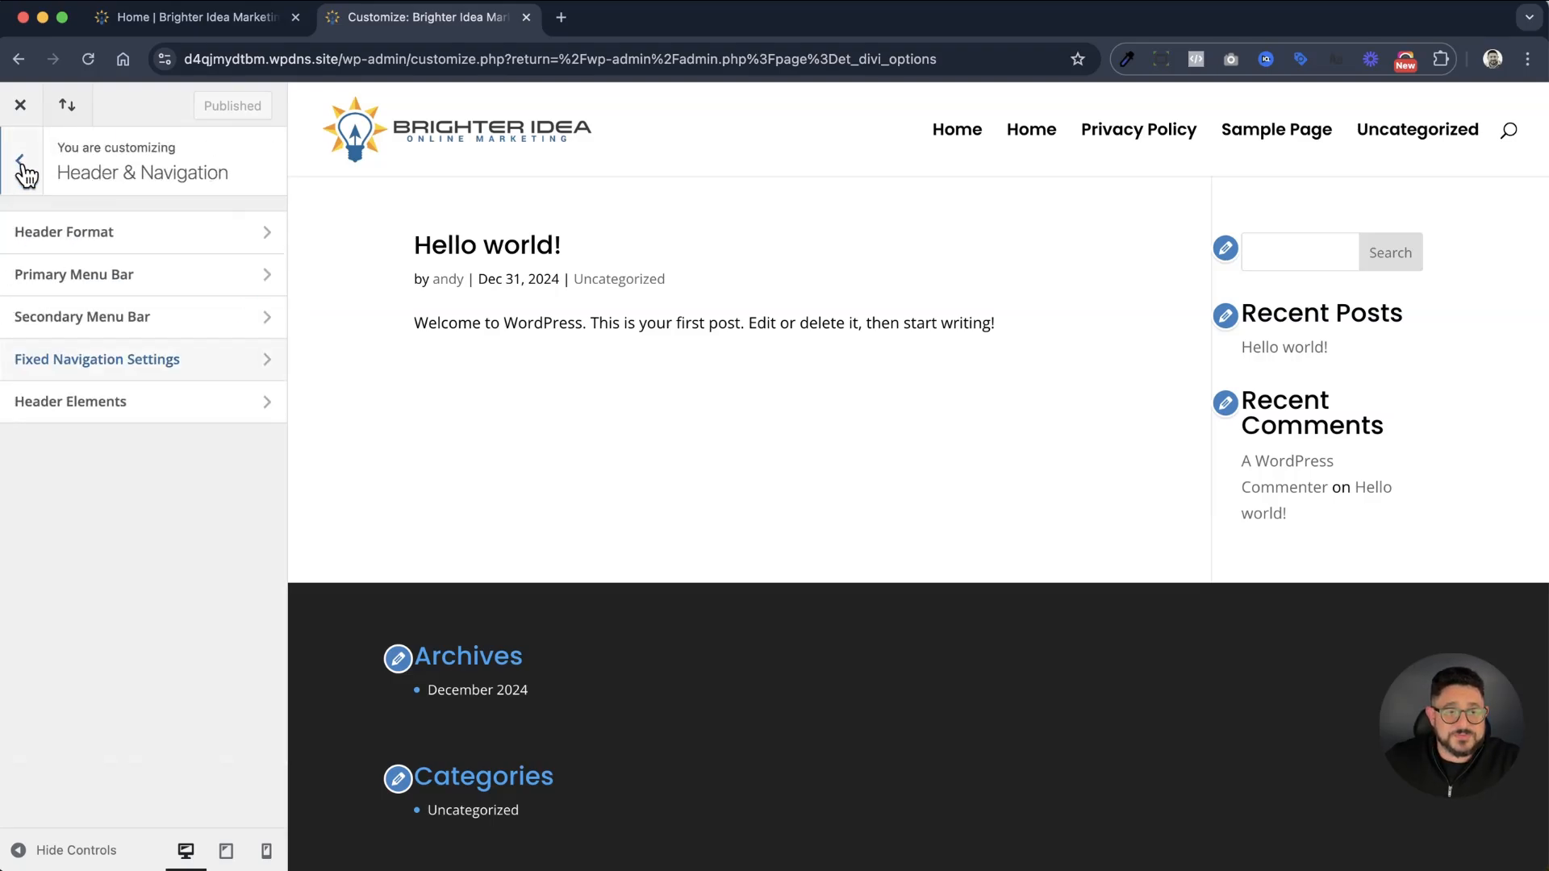
Turn off the header's search icon in Header Elements and return to the Customizer's main list
{"action": "left_click", "coordinate": [103, 401]}
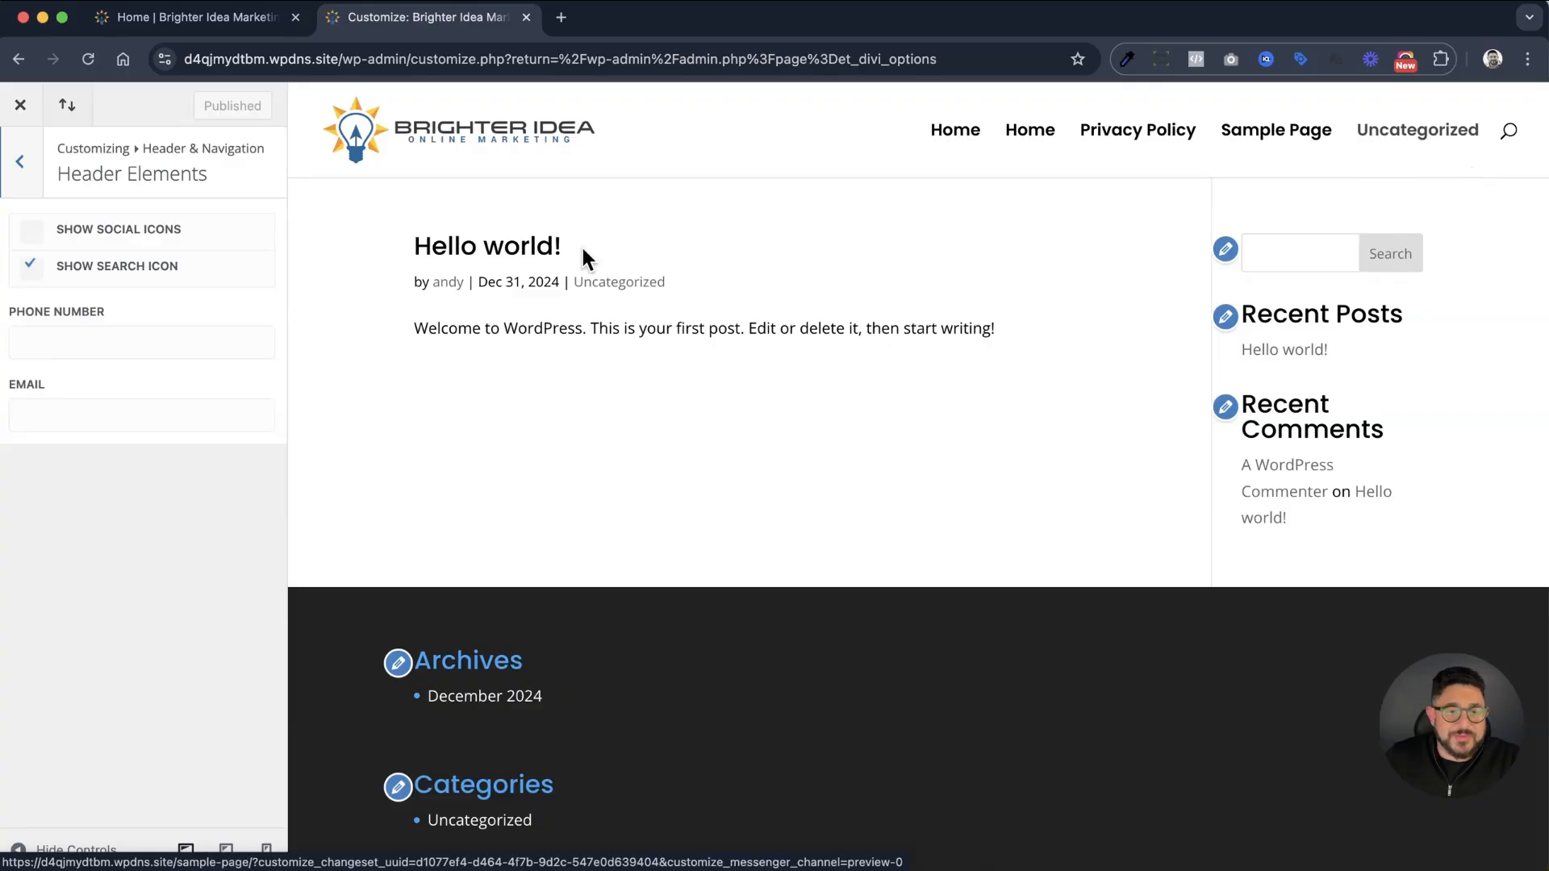
{"action": "left_click", "coordinate": [102, 259]}
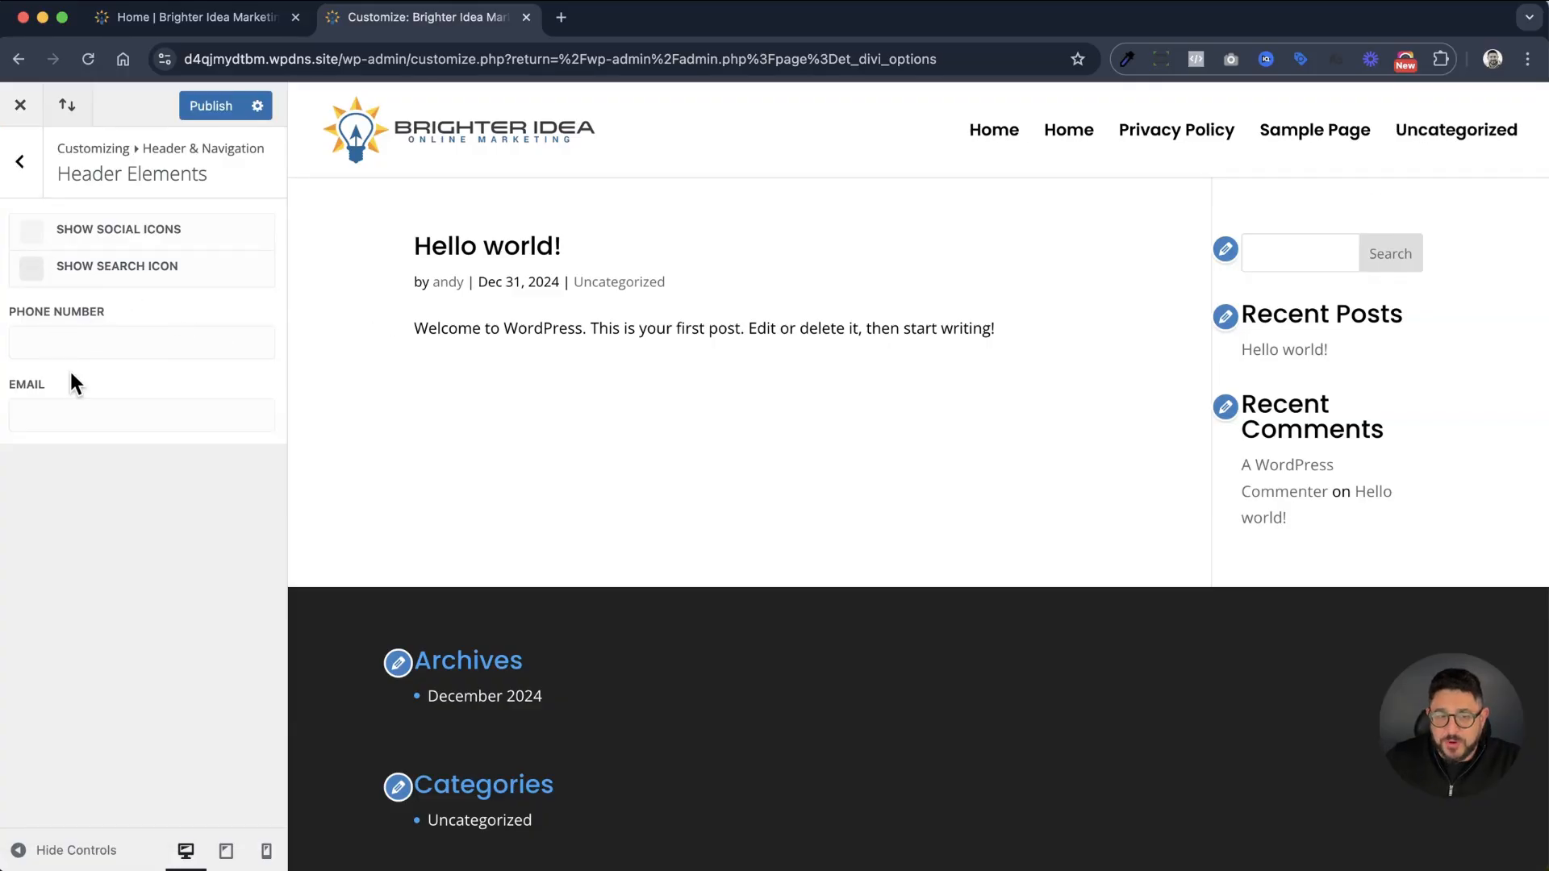
{"action": "left_click", "coordinate": [21, 163]}
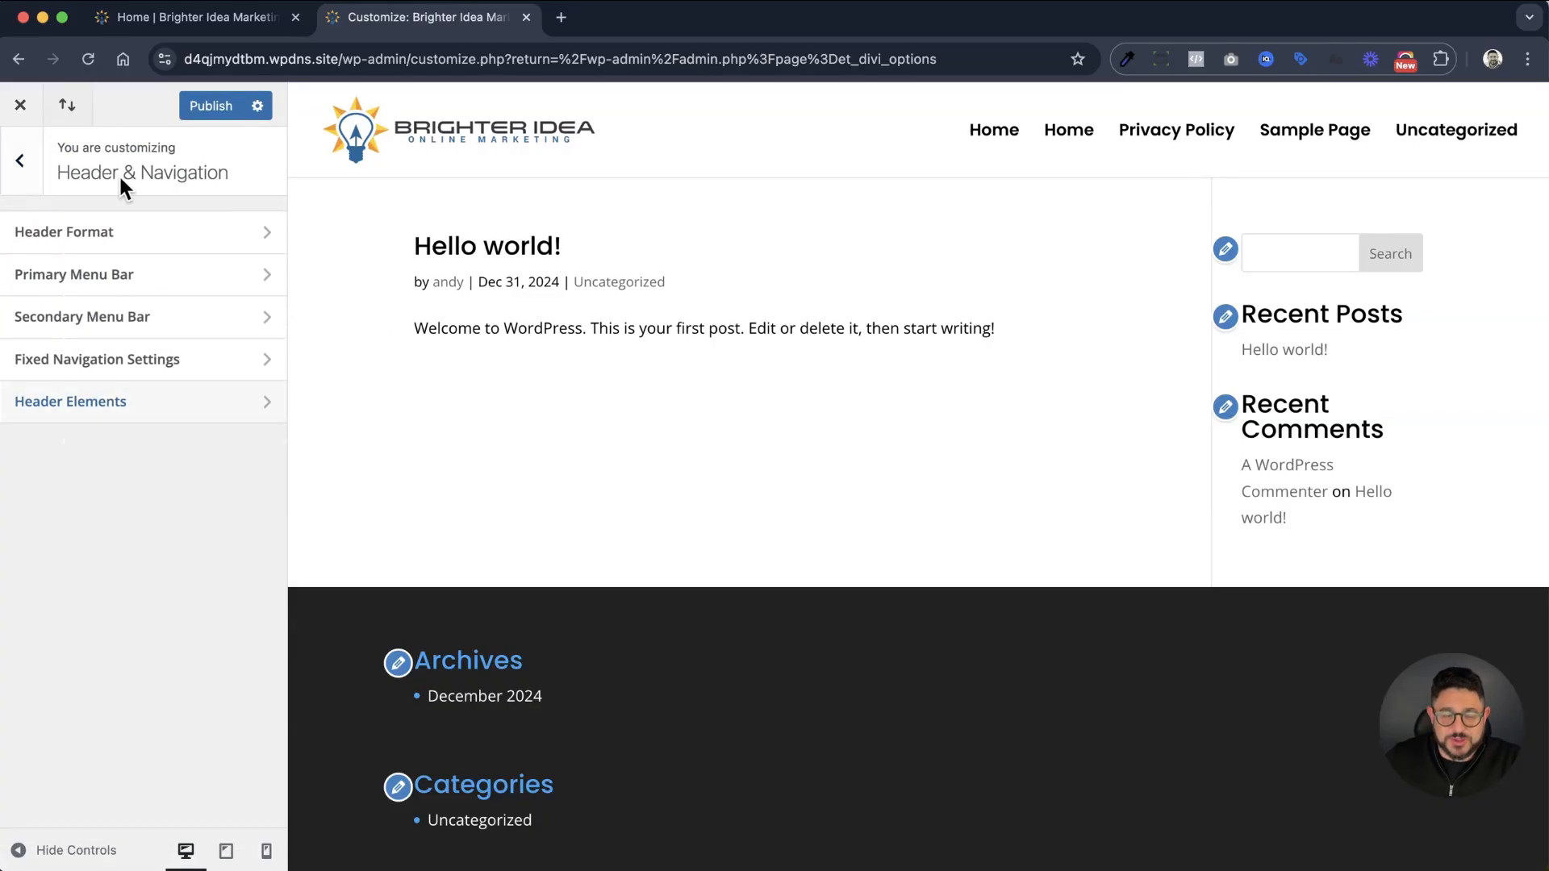
{"action": "left_click", "coordinate": [22, 166]}
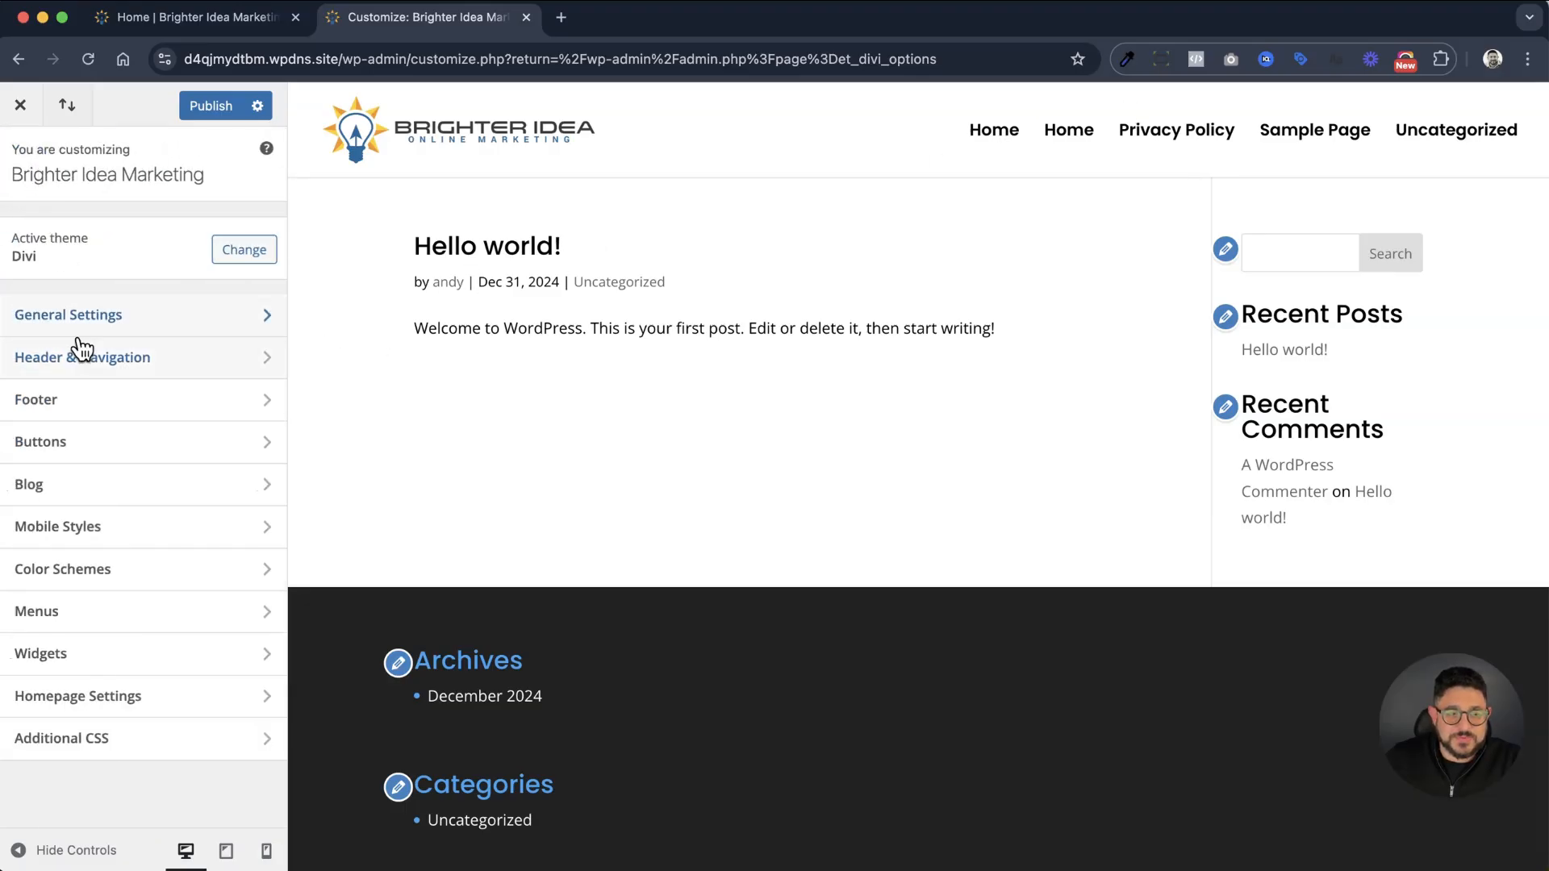
Set the footer's column layout to a single full-width column and return to the Footer section
{"action": "left_click", "coordinate": [109, 403]}
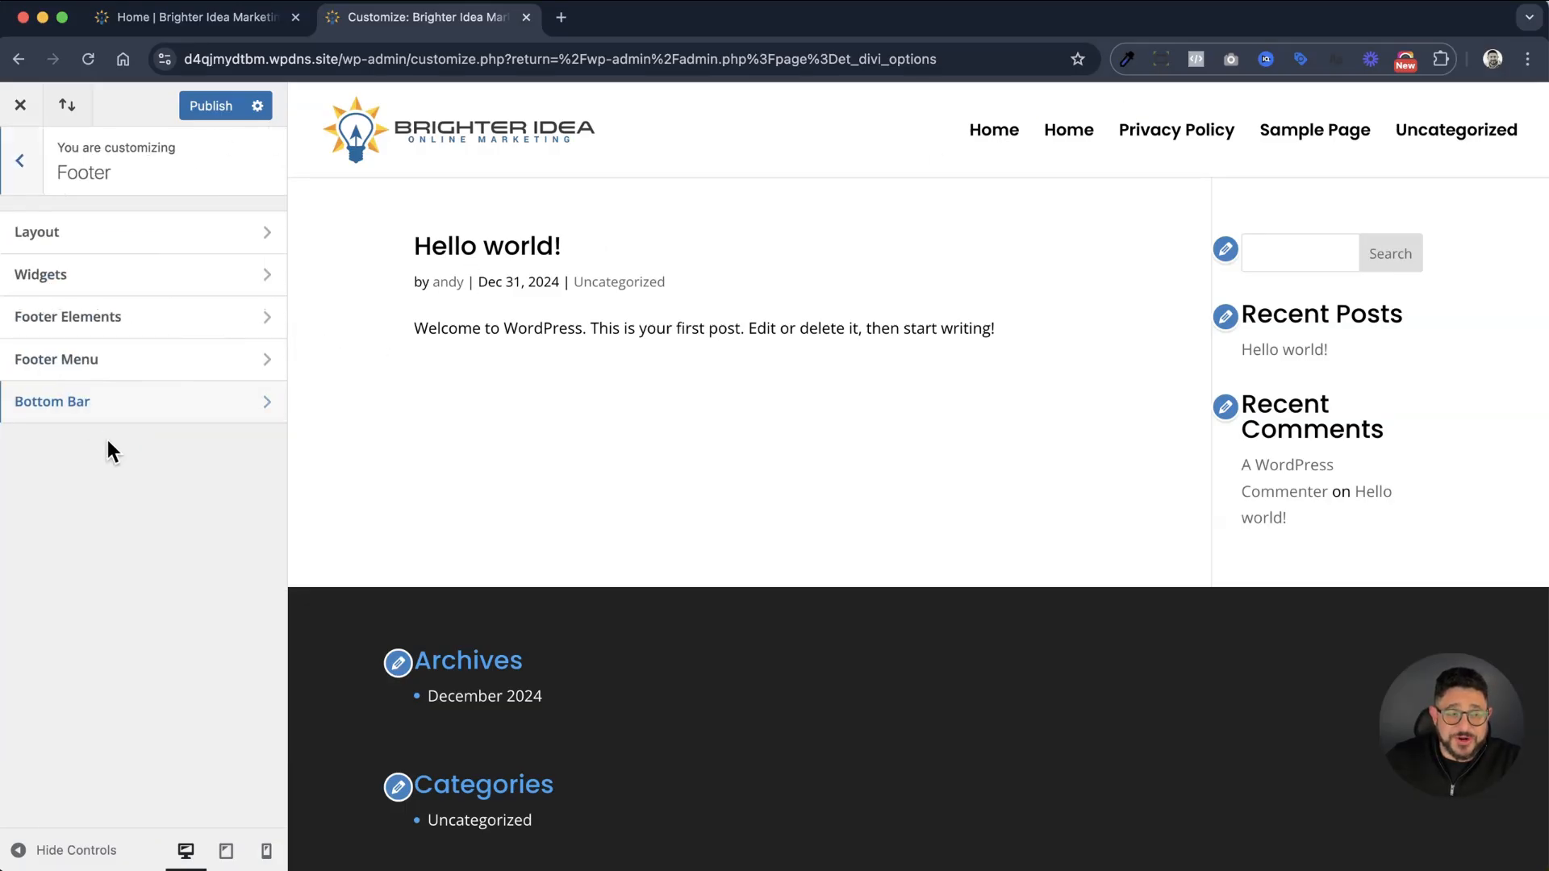
{"action": "left_click", "coordinate": [168, 234]}
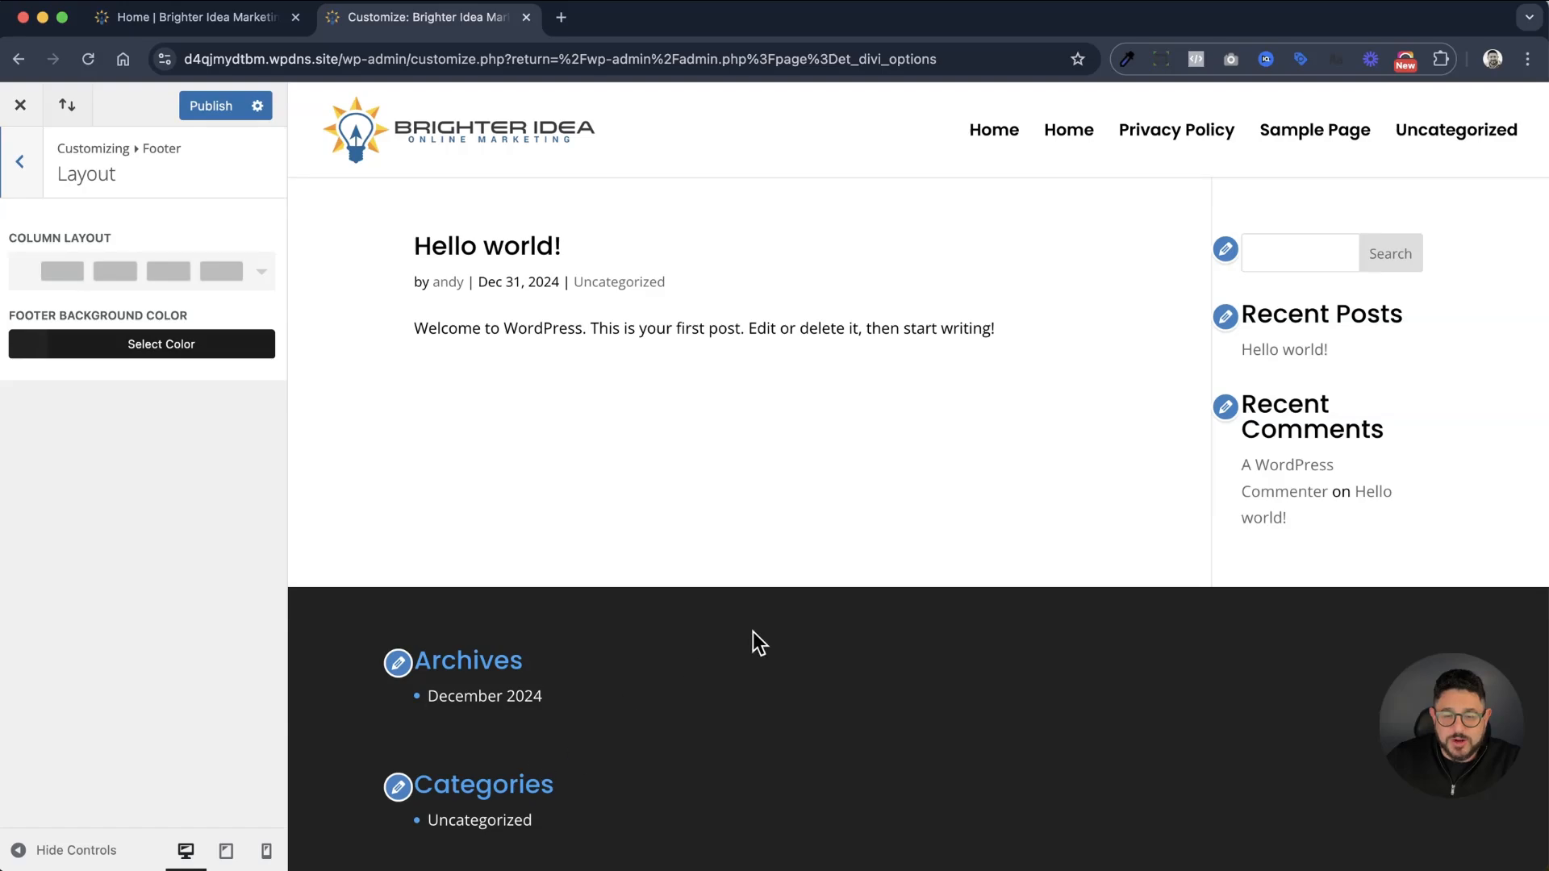
{"action": "left_click", "coordinate": [256, 271]}
{"action": "scroll", "coordinate": [208, 353], "scroll_direction": "down", "scroll_amount": 3}
{"action": "scroll", "coordinate": [210, 360], "scroll_direction": "up", "scroll_amount": 5}
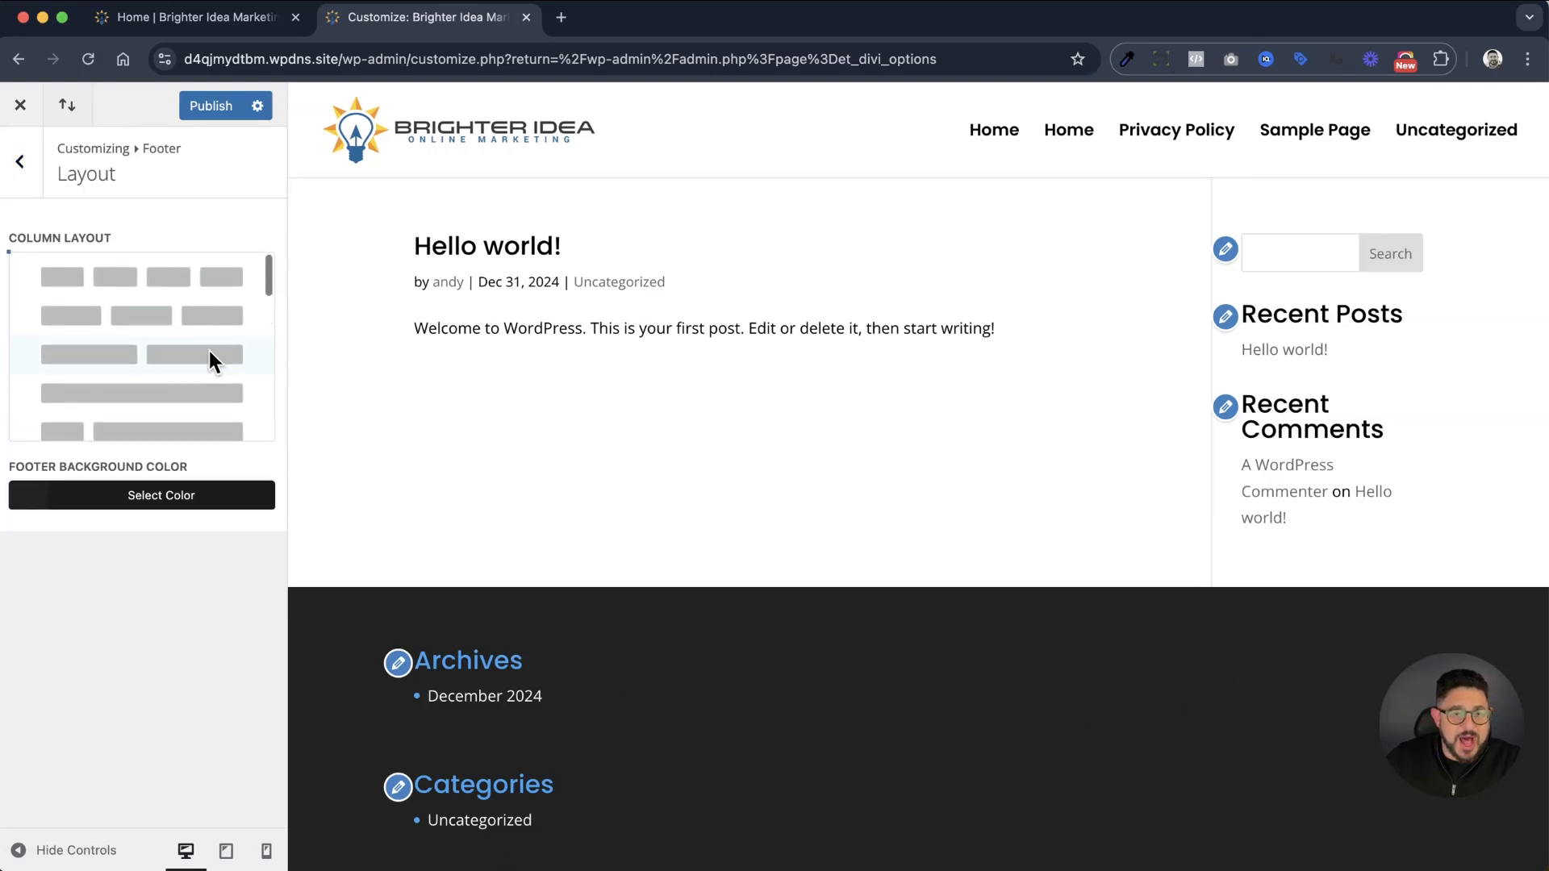
{"action": "left_click", "coordinate": [167, 389]}
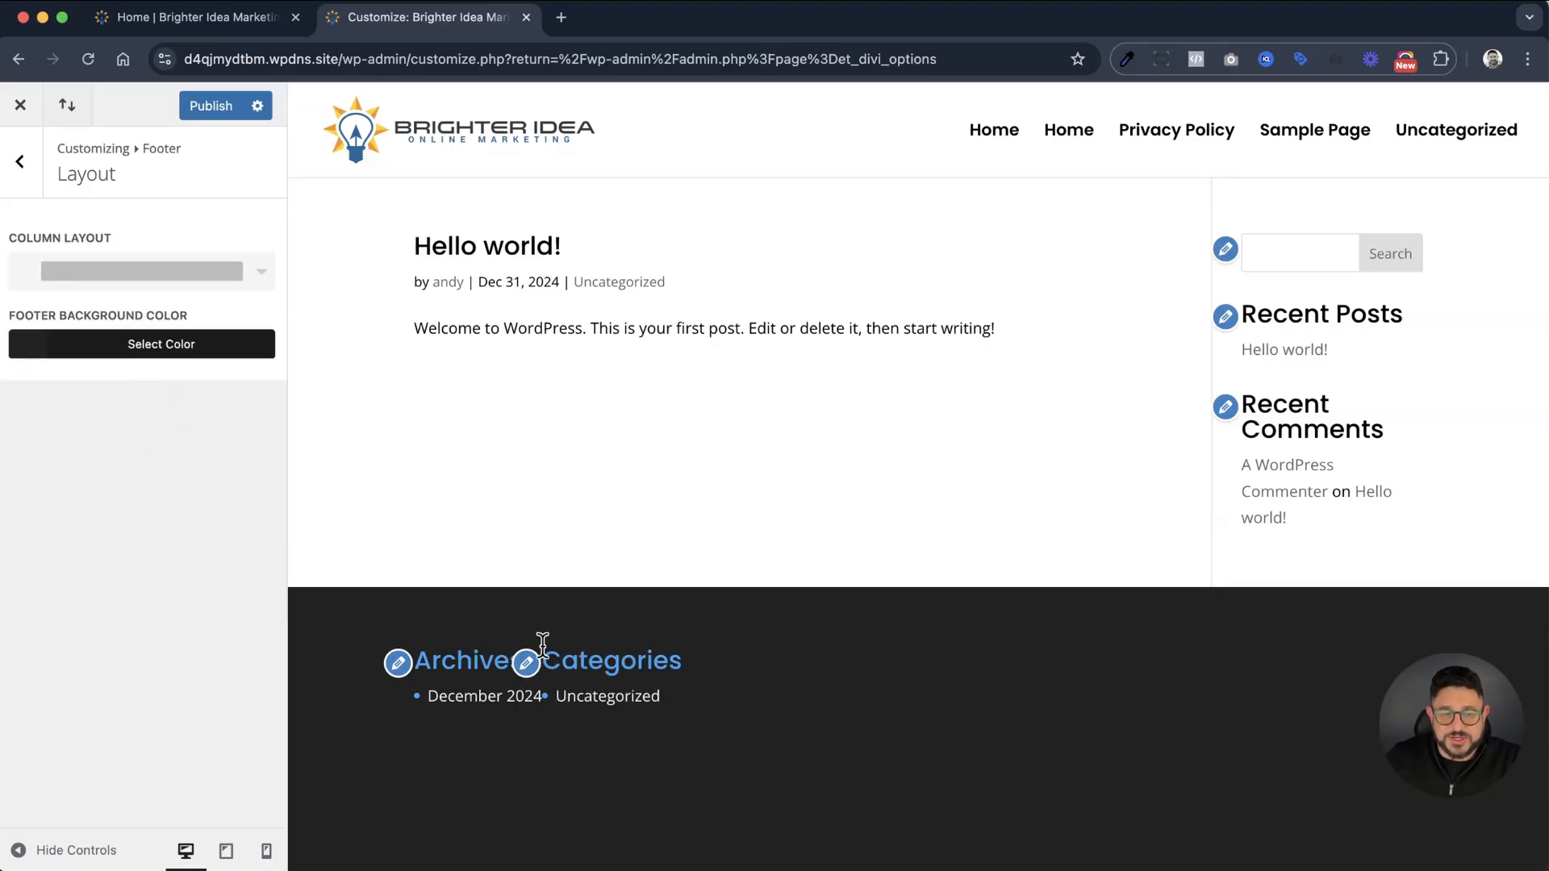
{"action": "left_click", "coordinate": [23, 174]}
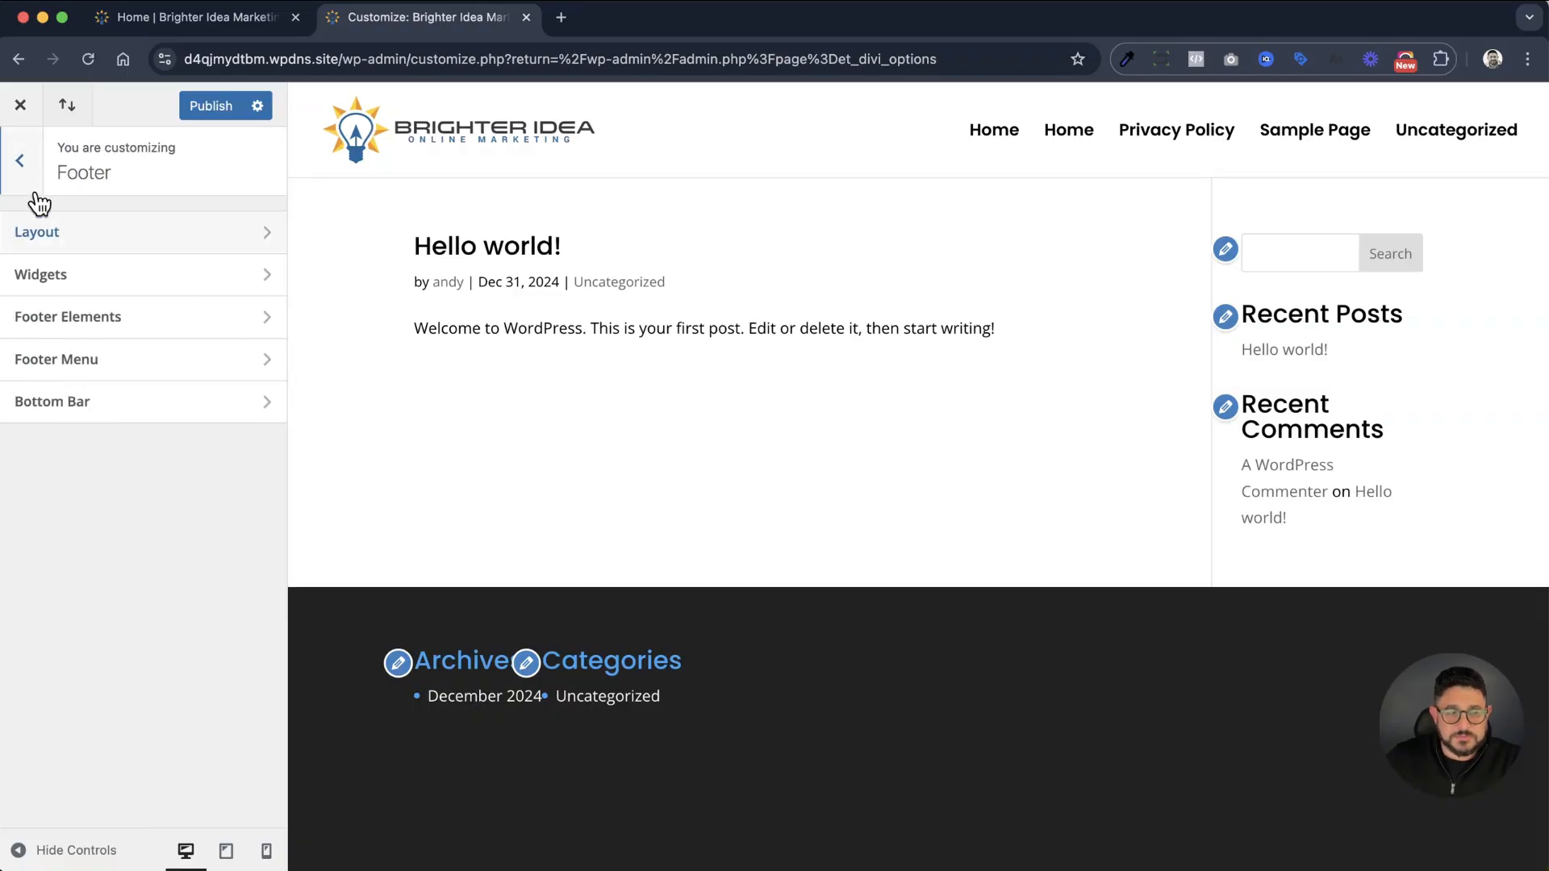
Review the footer's Widgets text size, font style and color options
{"action": "left_click", "coordinate": [104, 282]}
{"action": "scroll", "coordinate": [193, 339], "scroll_direction": "down", "scroll_amount": 1}
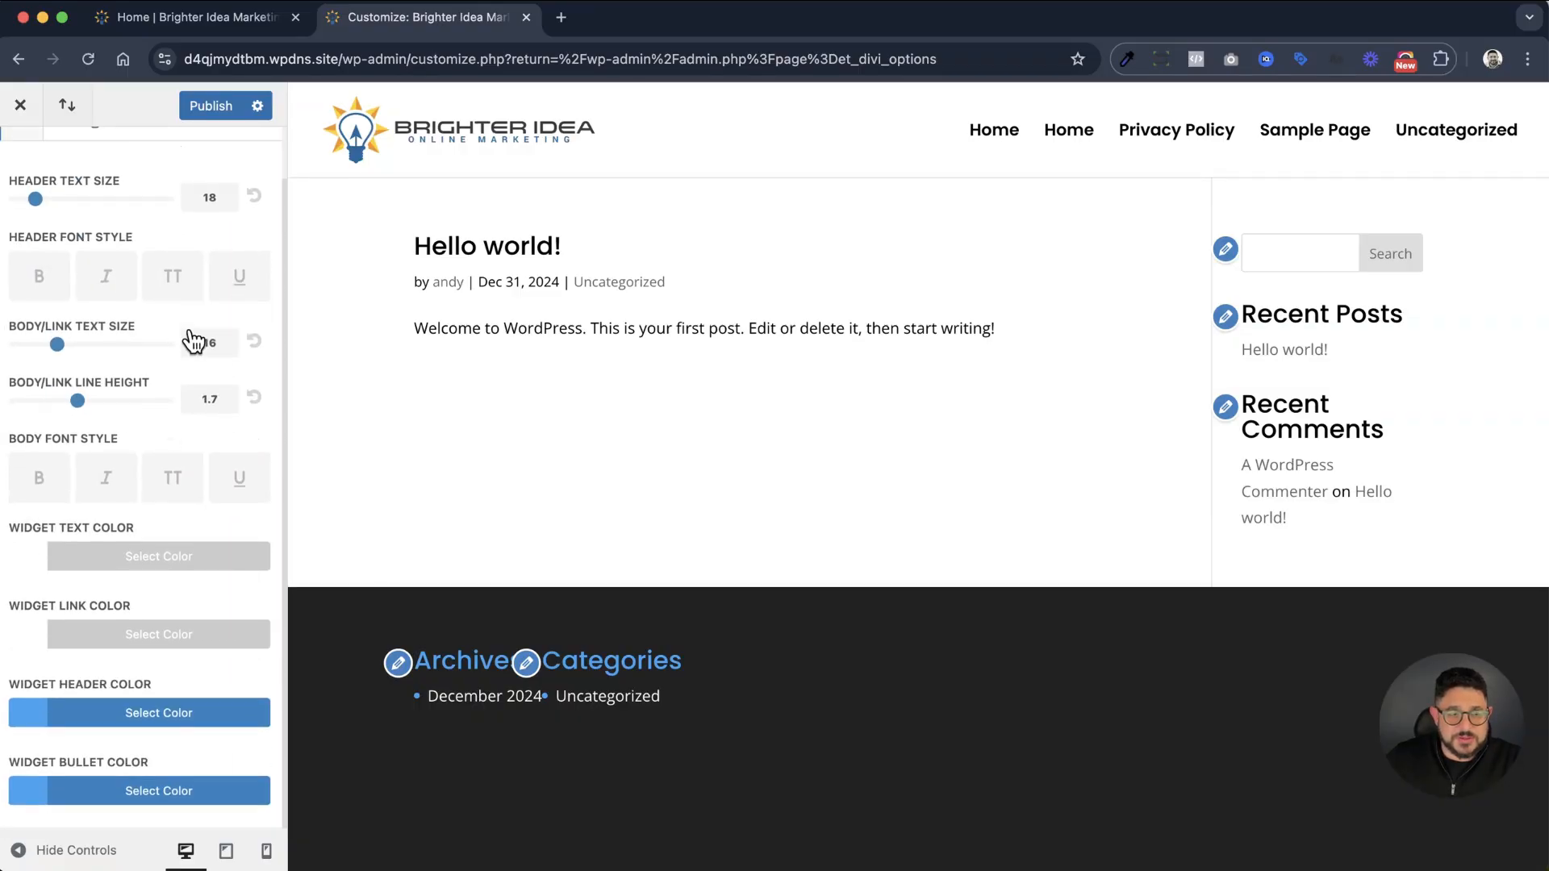
{"action": "scroll", "coordinate": [198, 337], "scroll_direction": "up", "scroll_amount": 1}
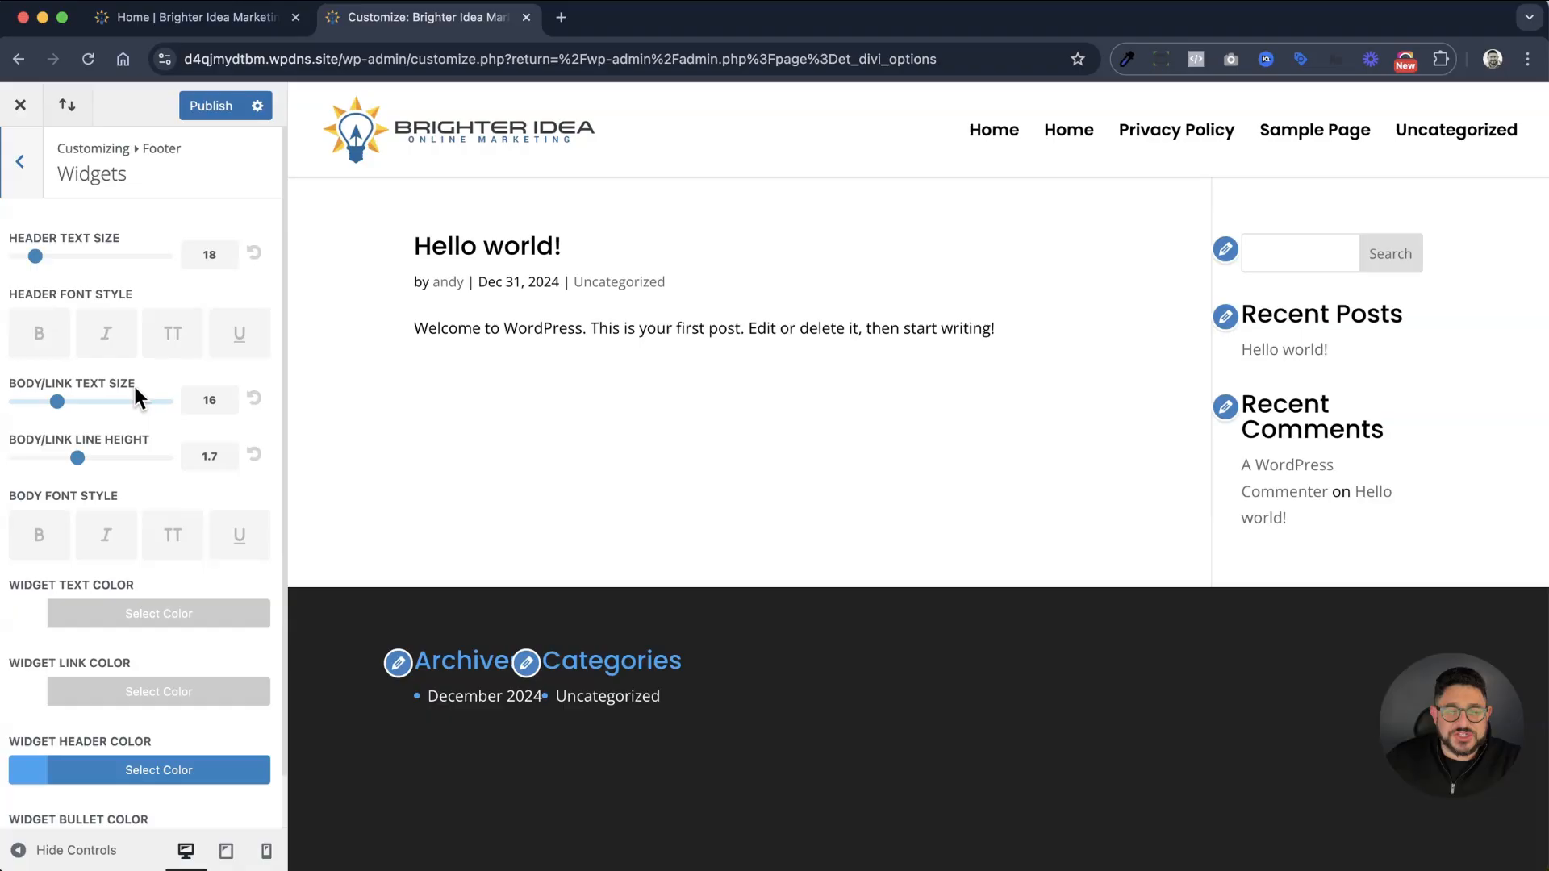
{"action": "left_click", "coordinate": [23, 190]}
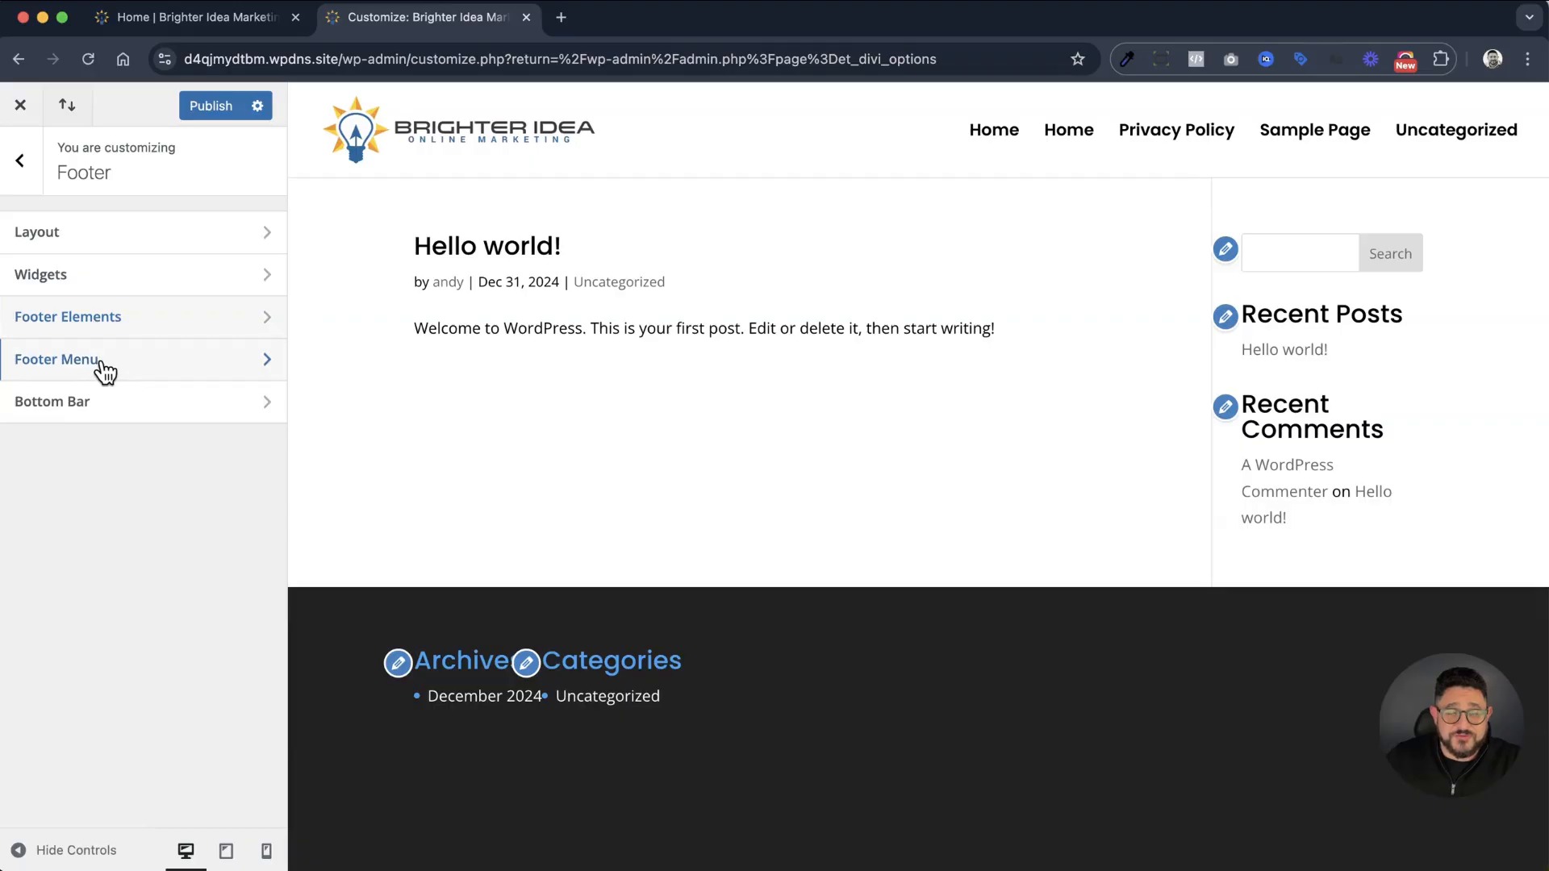
Enter "©2025 Brighter Idea Marketing" as the footer credits in the Bottom Bar settings, inserting the copyright sign from the symbol picker
{"action": "left_click", "coordinate": [128, 404]}
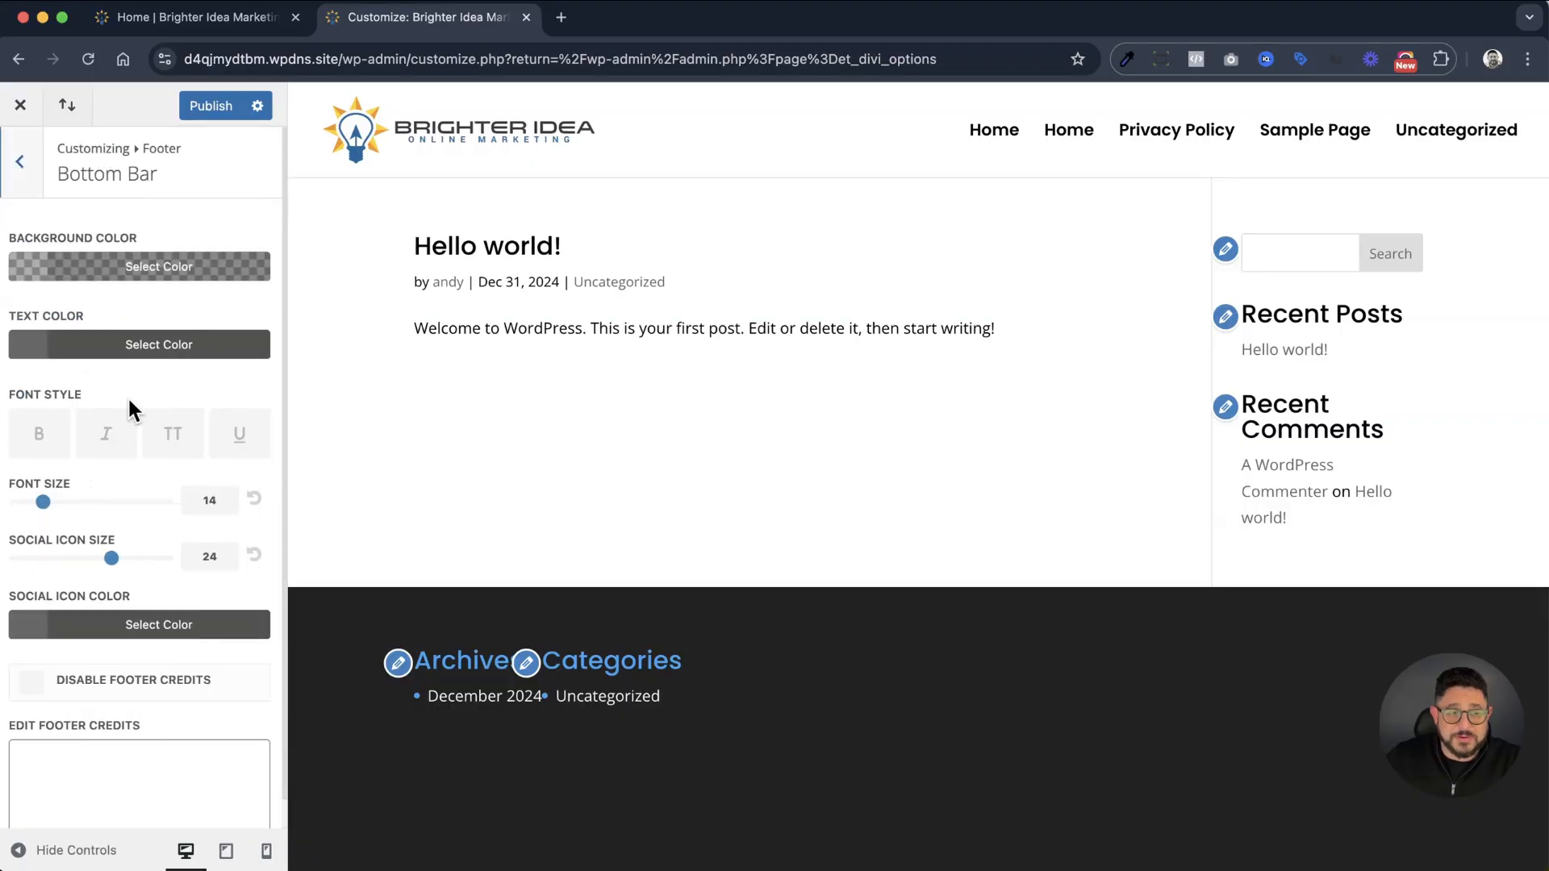
{"action": "scroll", "coordinate": [127, 396], "scroll_direction": "down", "scroll_amount": 1}
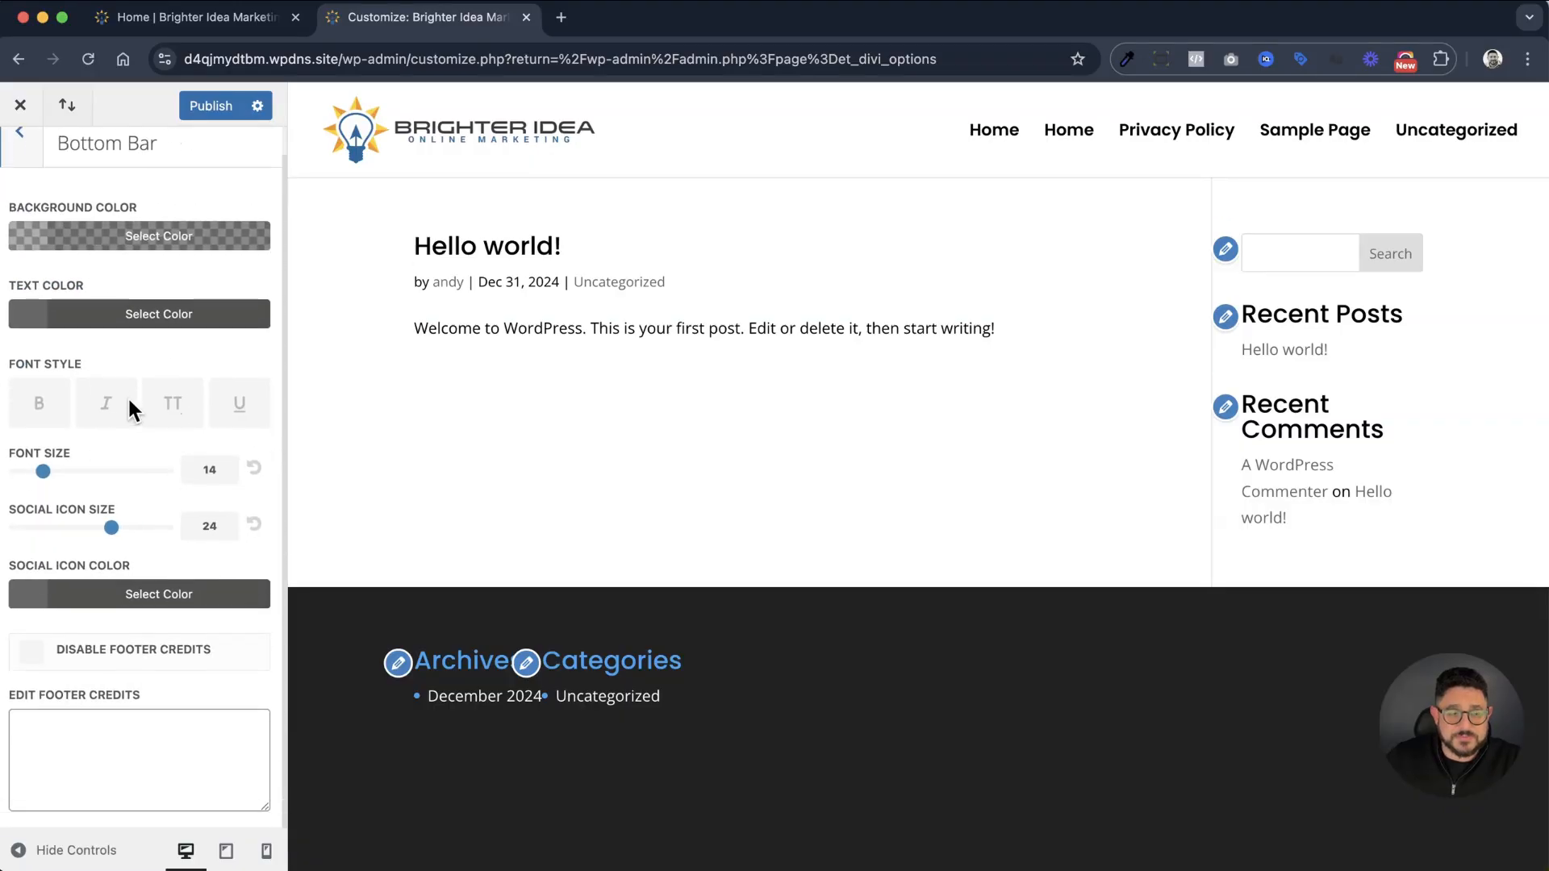
{"action": "left_click", "coordinate": [112, 738]}
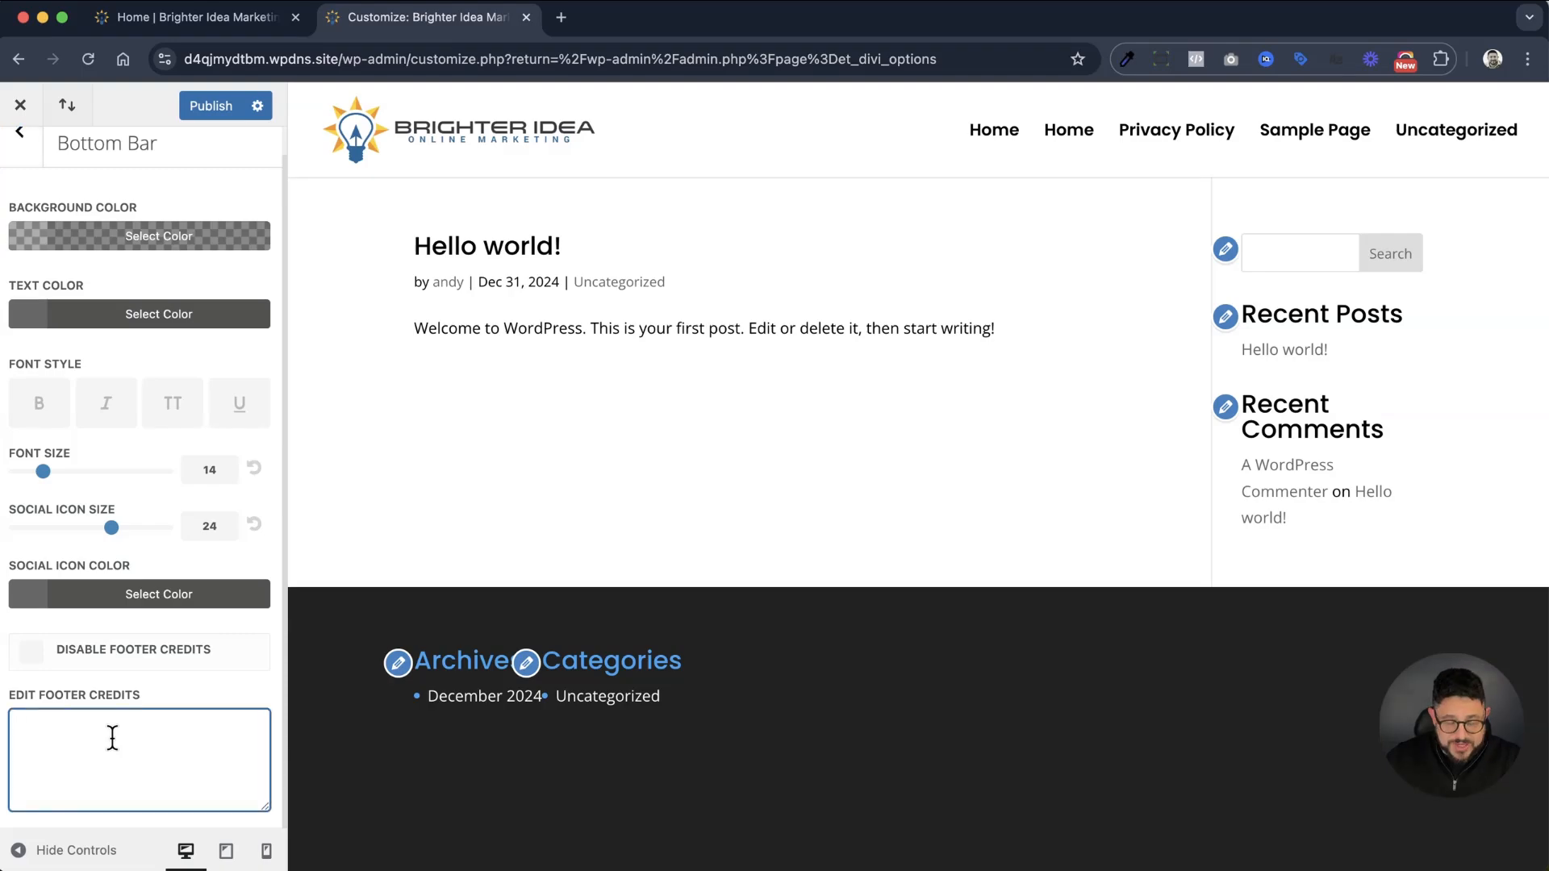
{"action": "right_click", "coordinate": [113, 738]}
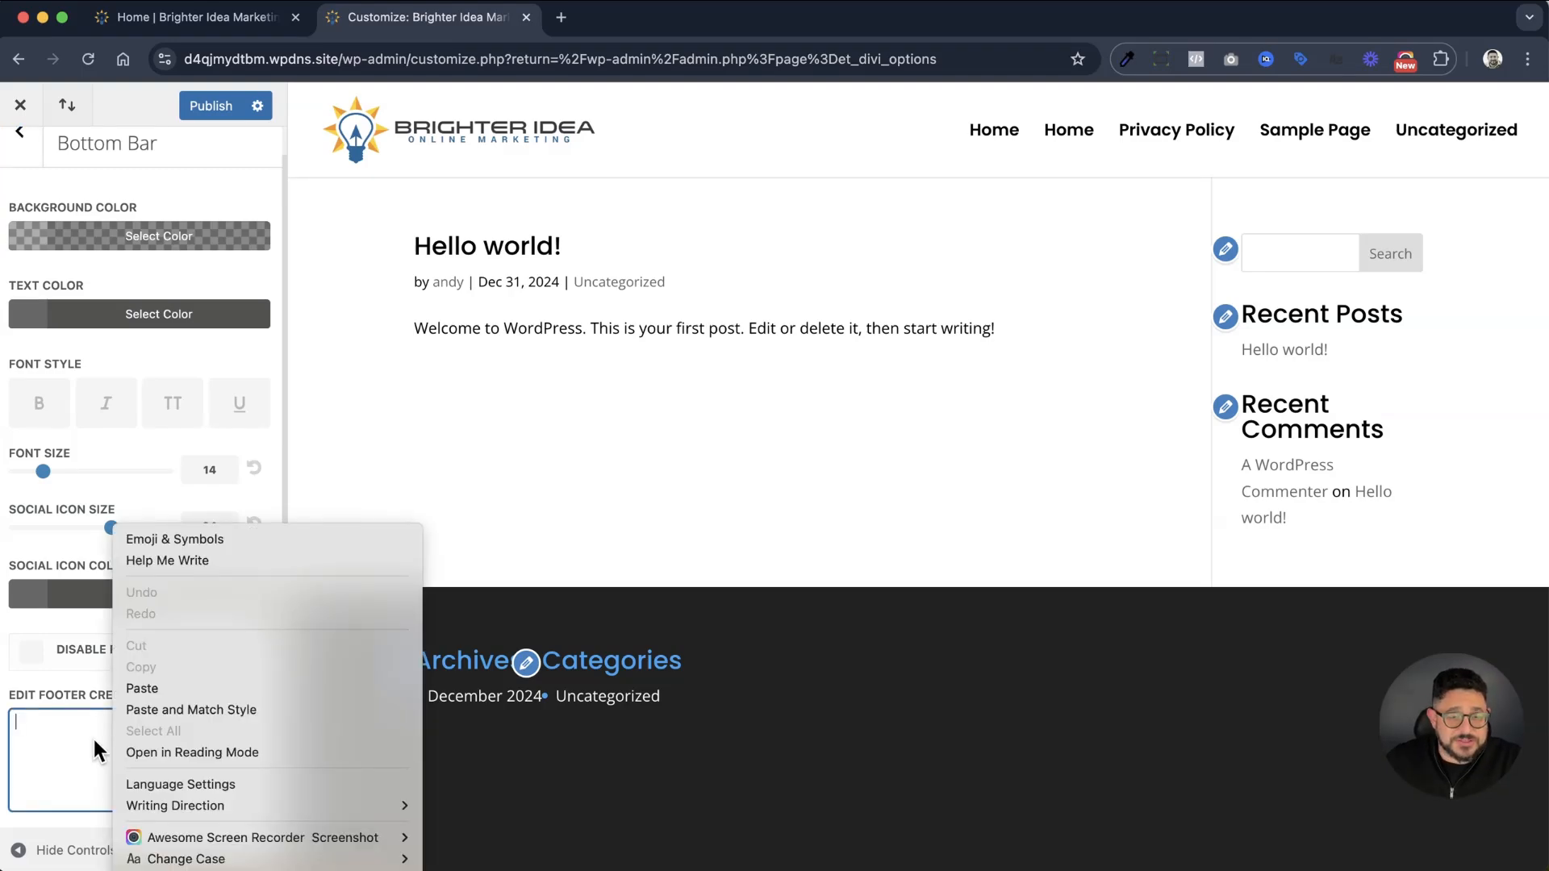
{"action": "left_click", "coordinate": [198, 535]}
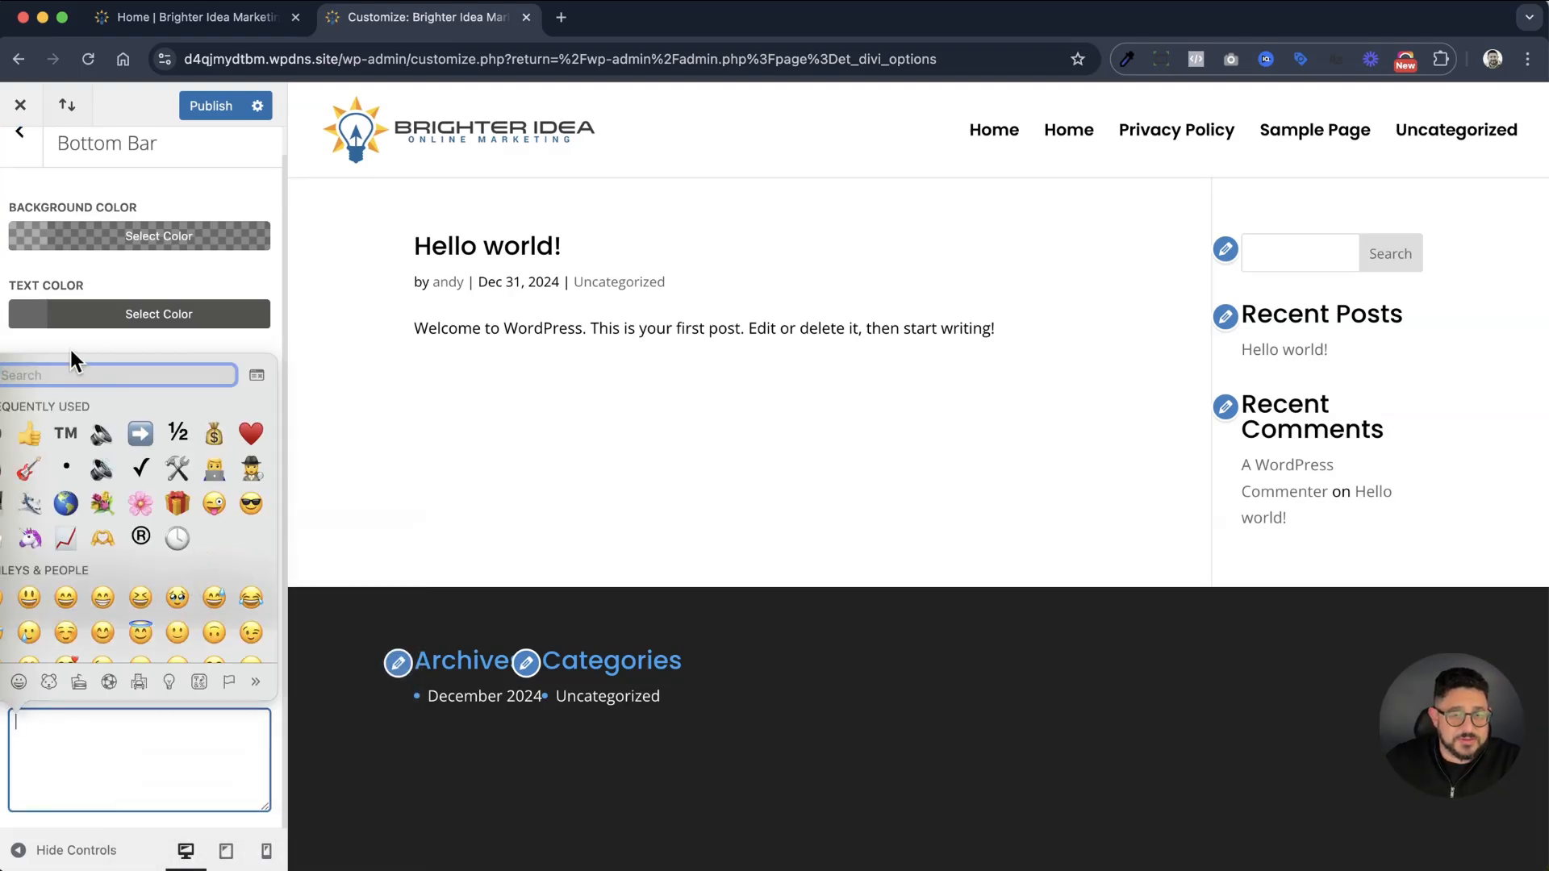
{"action": "left_click", "coordinate": [5, 452]}
{"action": "type", "text": "2025"}
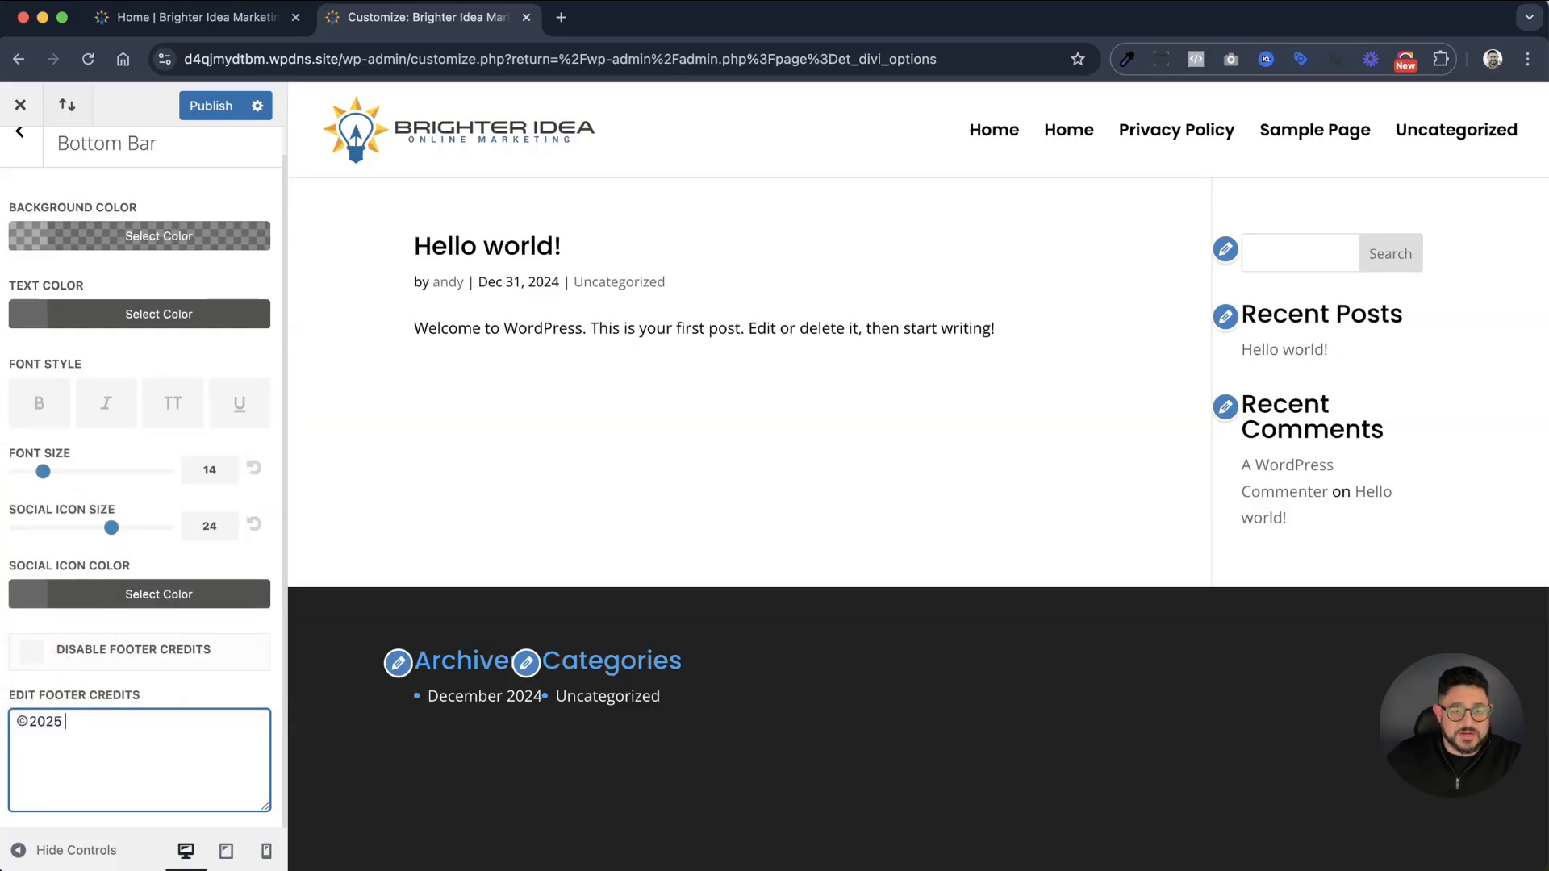
{"action": "type", "text": " Brighter Idea Marketing"}
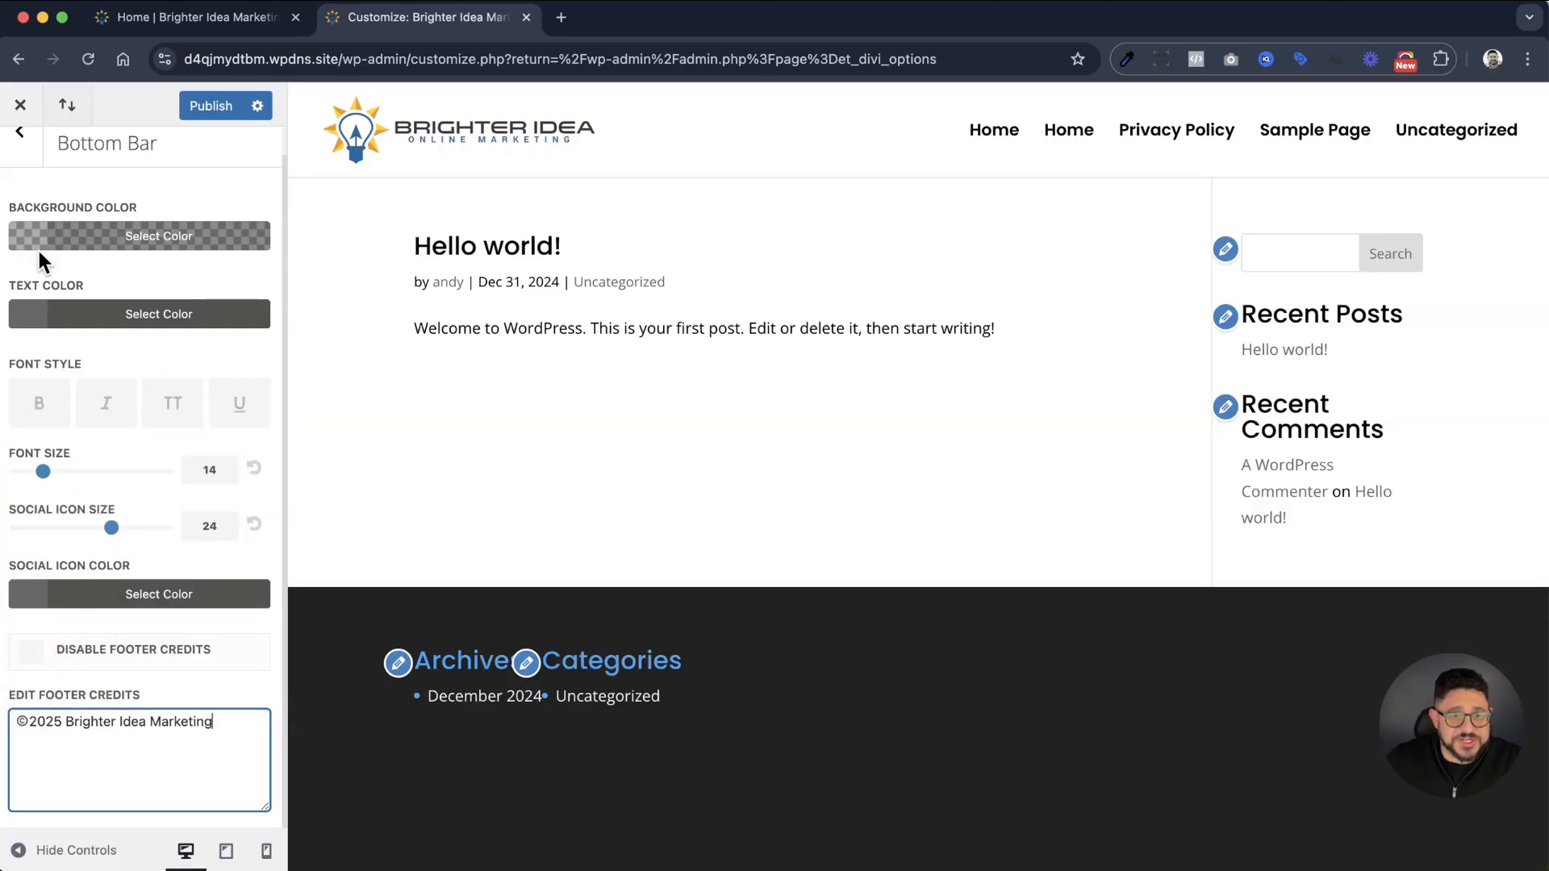
Set the bottom bar's background to fully opaque black (#000000) and its text color to white (#ffffff)
{"action": "left_click", "coordinate": [45, 241]}
{"action": "left_click", "coordinate": [27, 510]}
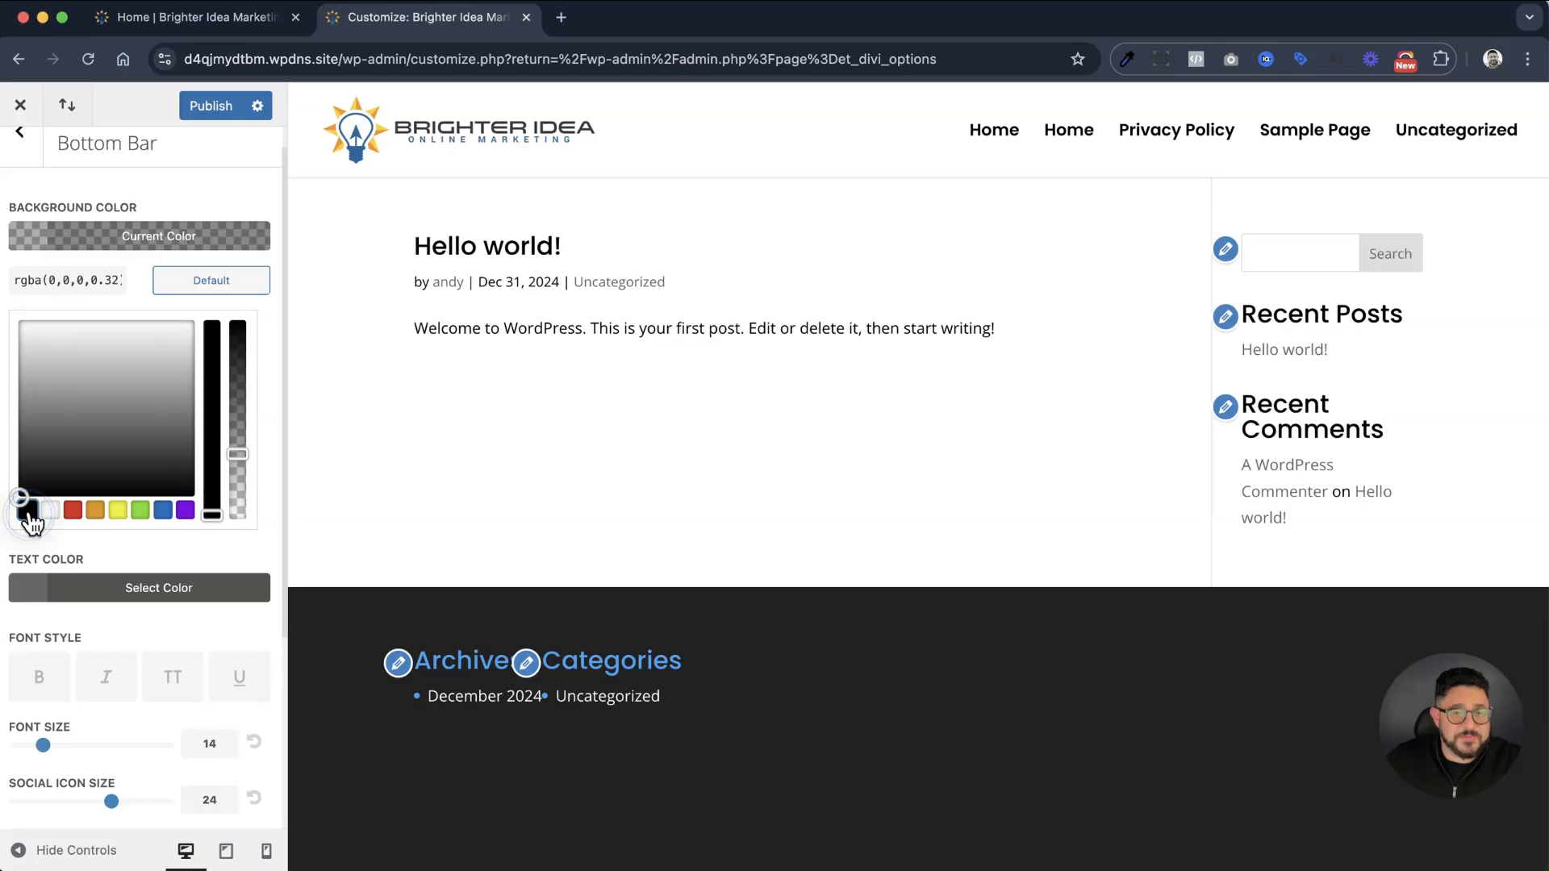
{"action": "left_click_drag", "start_coordinate": [239, 455], "coordinate": [246, 300]}
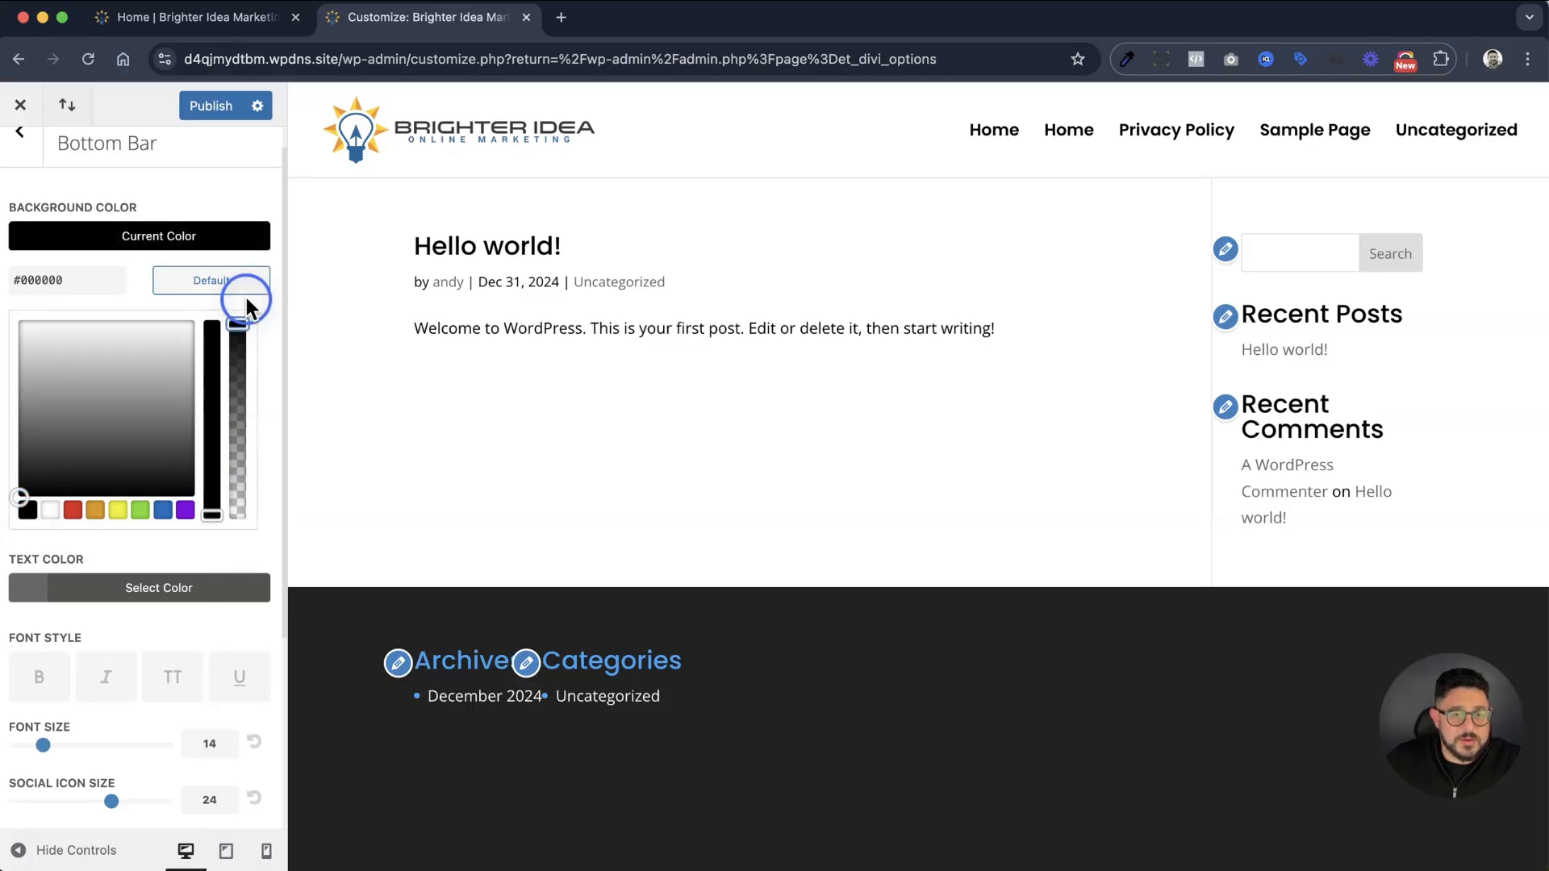
{"action": "left_click", "coordinate": [33, 587]}
{"action": "left_click", "coordinate": [51, 583]}
{"action": "scroll", "coordinate": [113, 590], "scroll_direction": "down", "scroll_amount": 5}
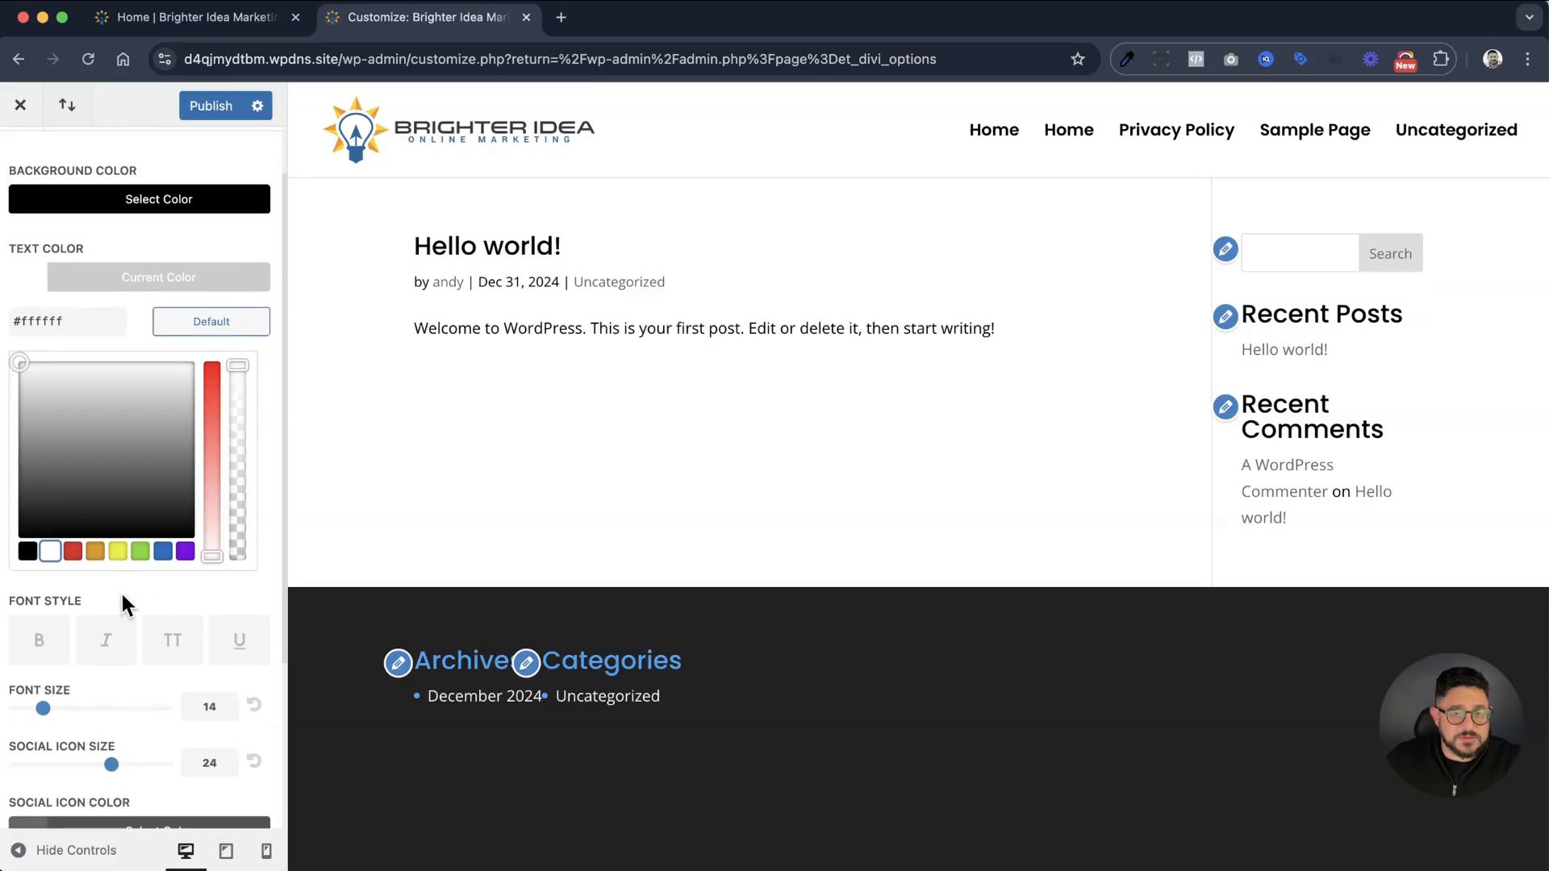
Set the bottom bar's social icon color to the palette's blue (#0c71c3)
{"action": "scroll", "coordinate": [584, 704], "scroll_direction": "down", "scroll_amount": 5}
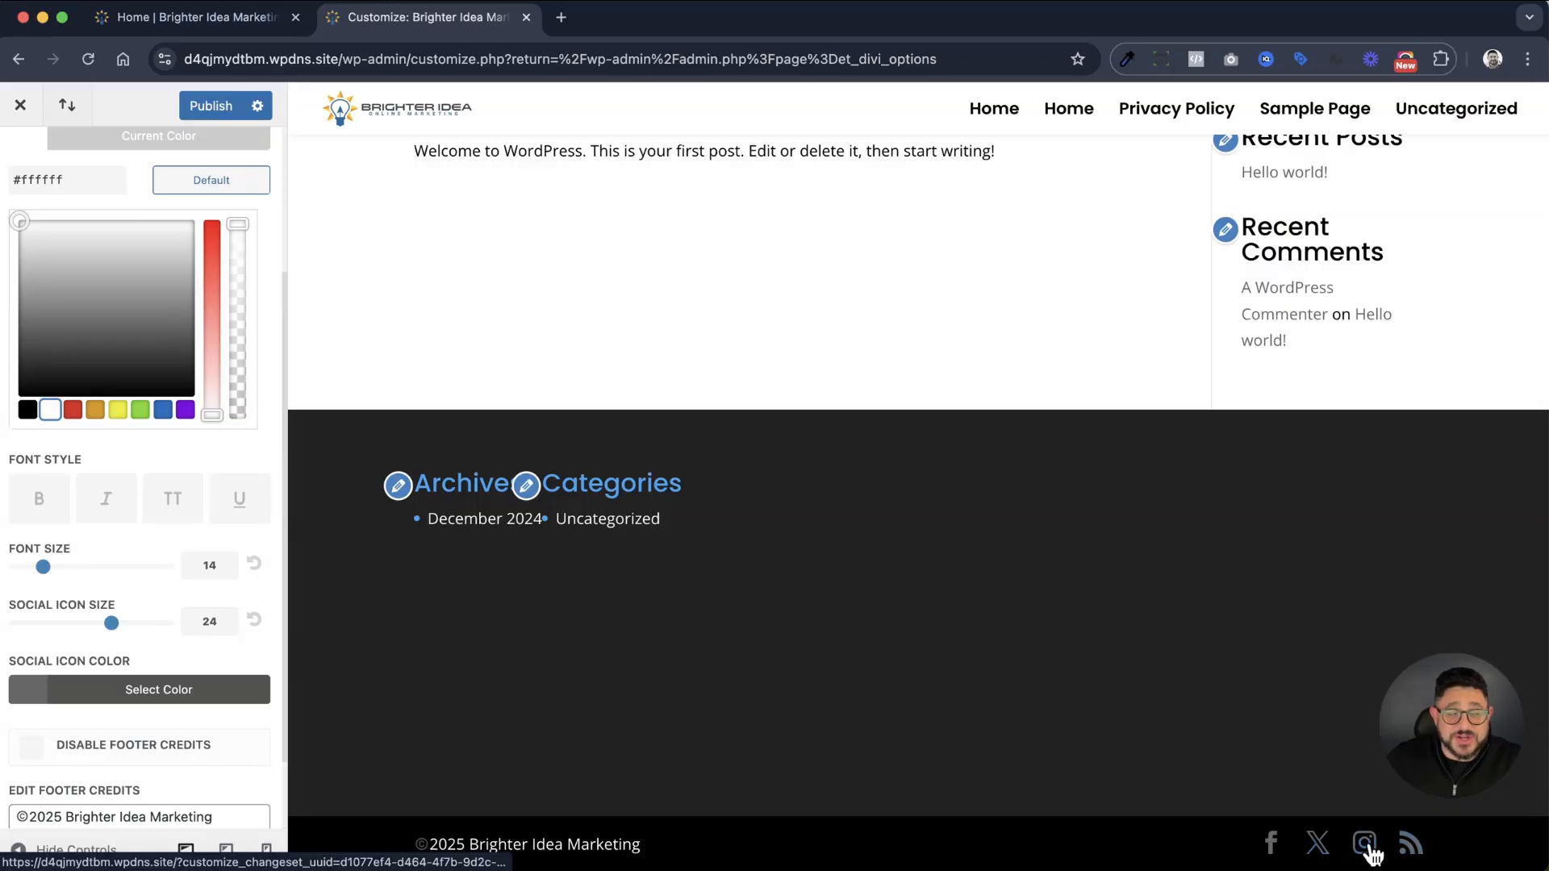
{"action": "left_click", "coordinate": [24, 690]}
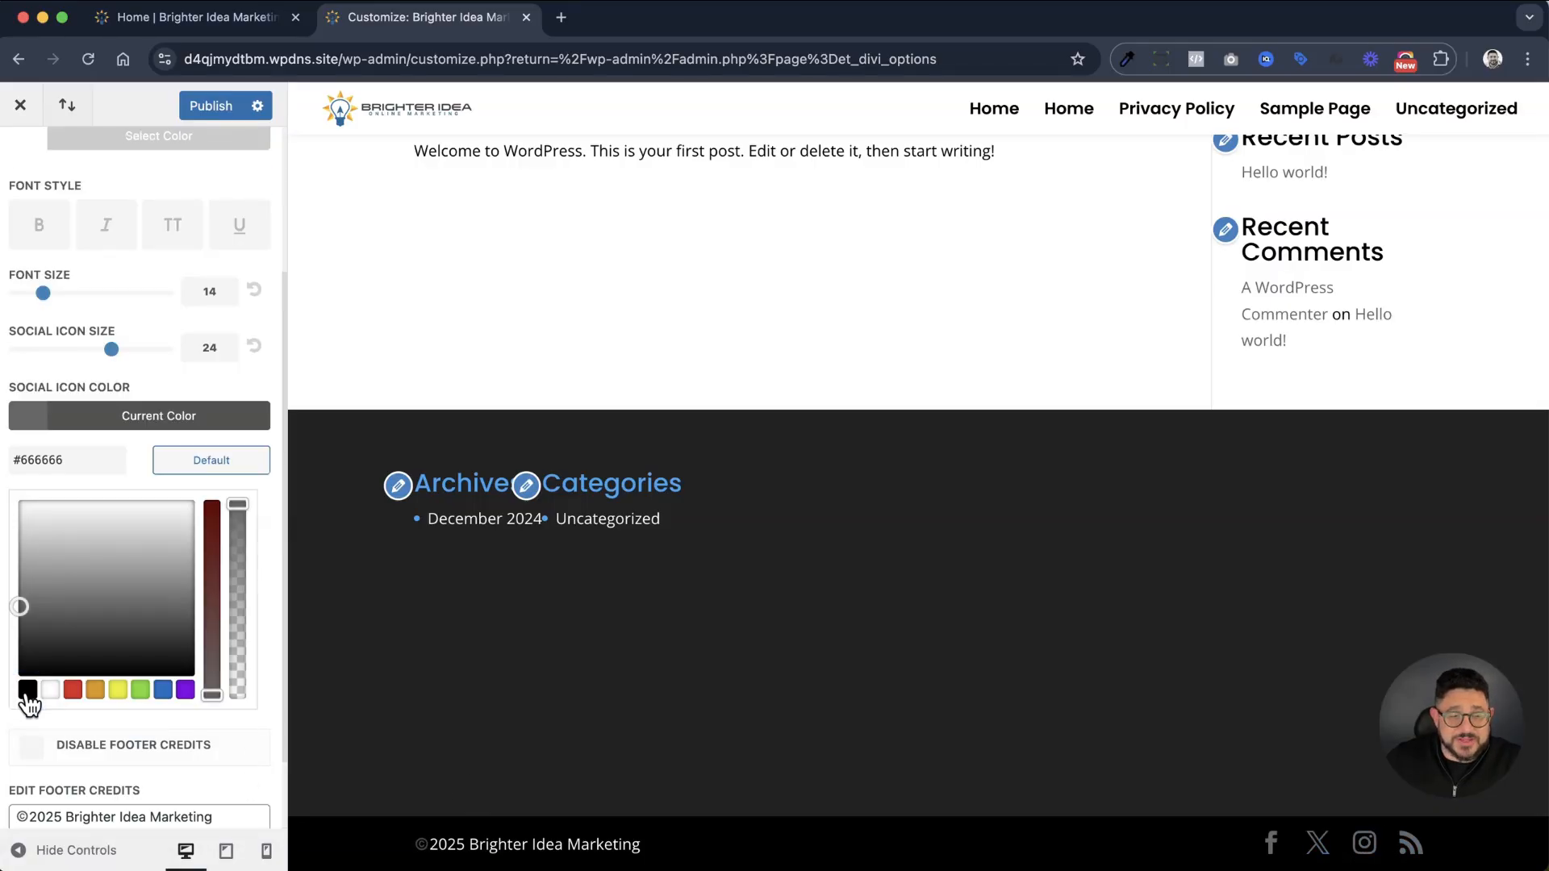
{"action": "left_click", "coordinate": [163, 692]}
{"action": "left_click", "coordinate": [140, 690]}
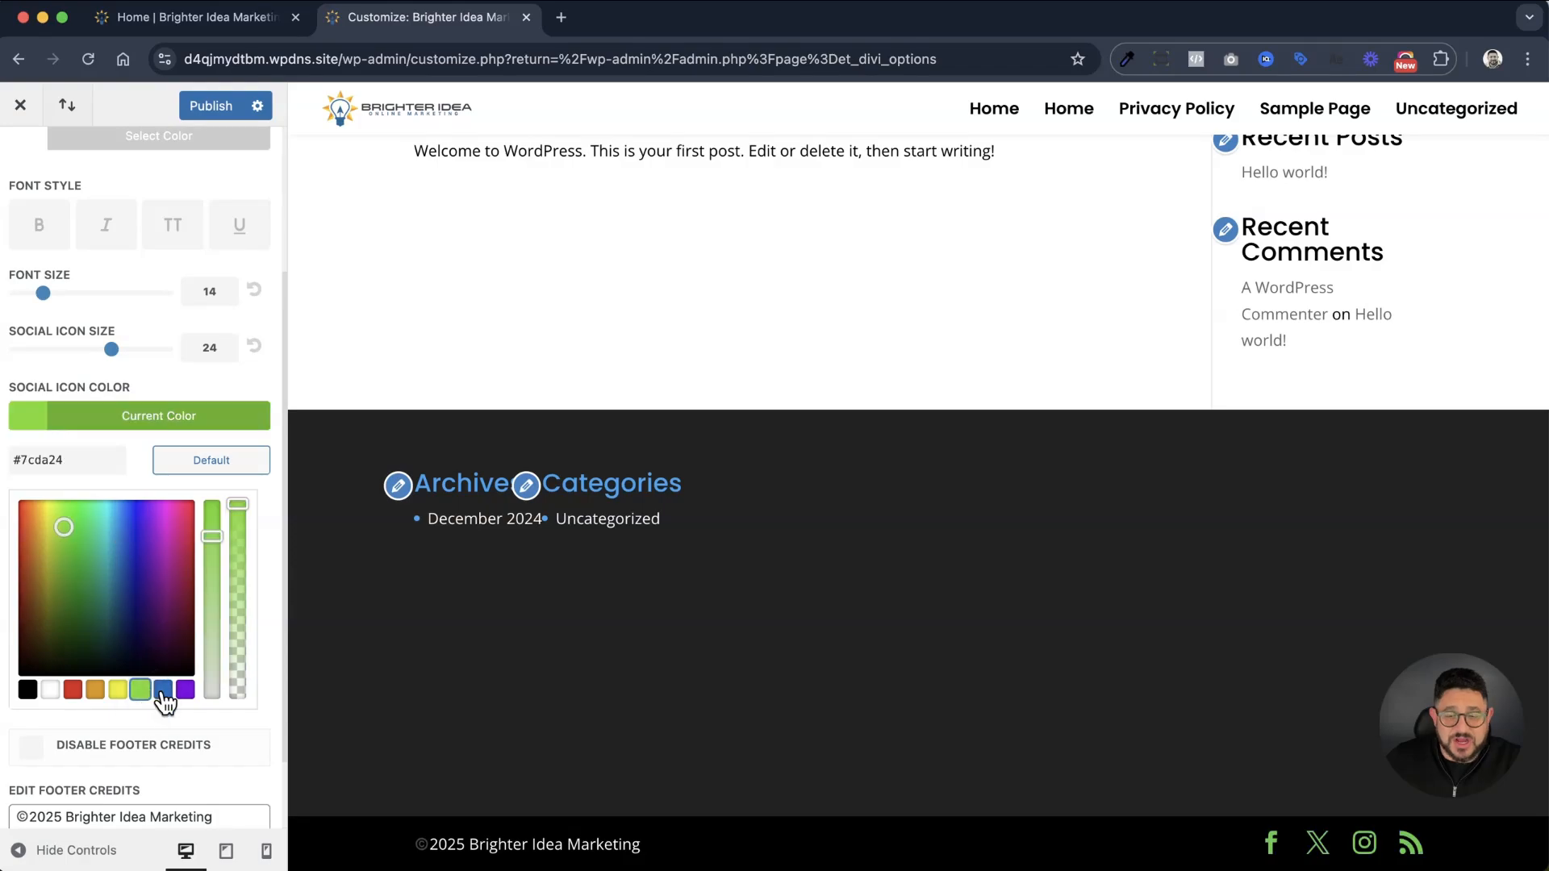
{"action": "left_click", "coordinate": [164, 691]}
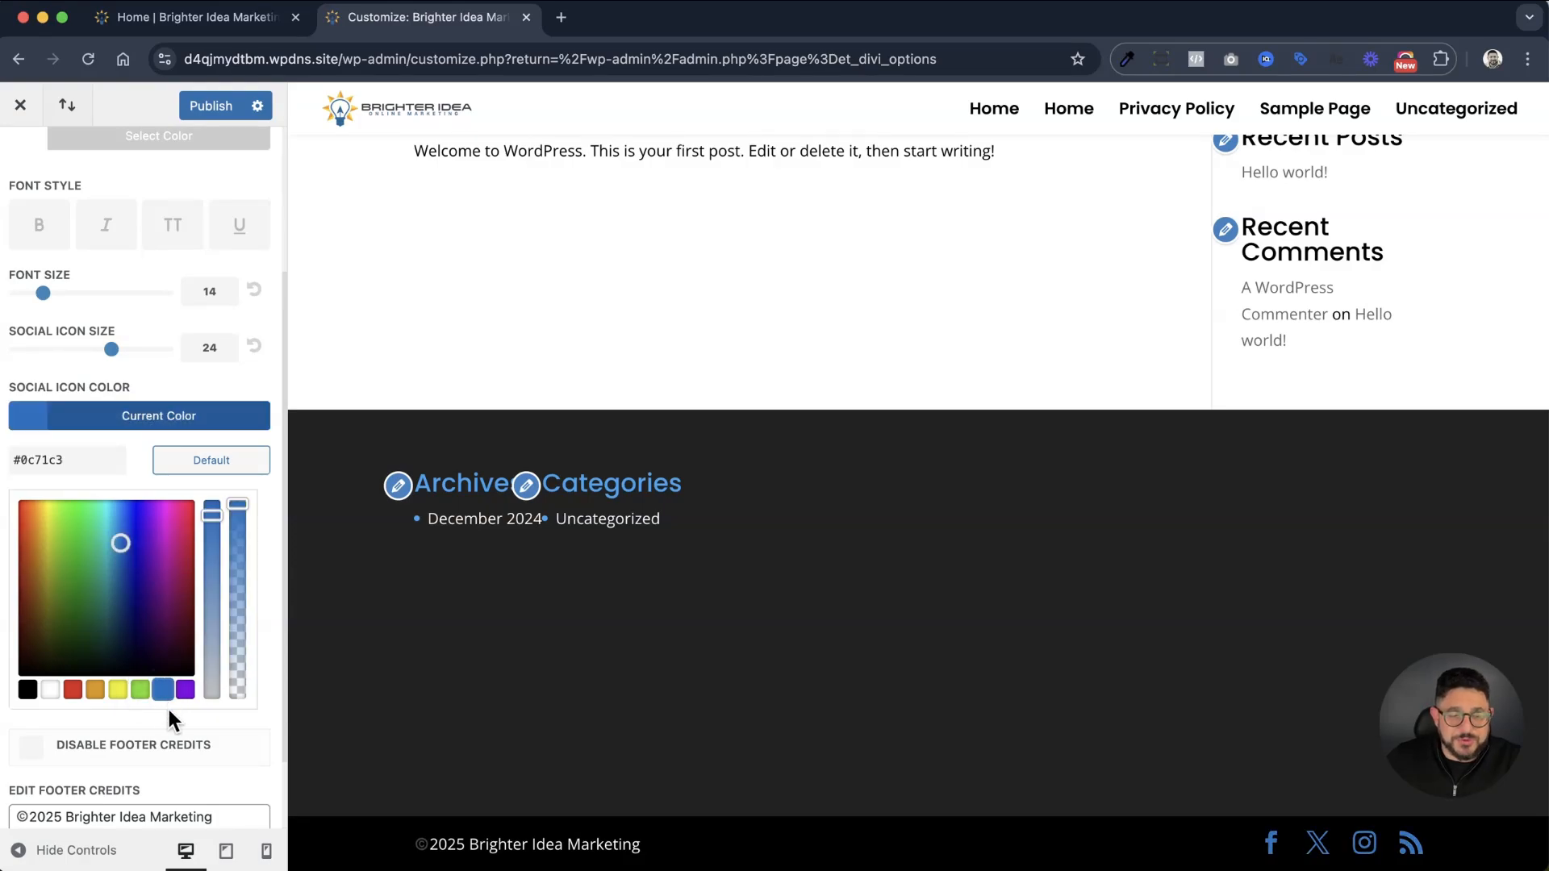
Publish the footer changes and return to the Customizer's main list
{"action": "scroll", "coordinate": [167, 705], "scroll_direction": "down", "scroll_amount": 2}
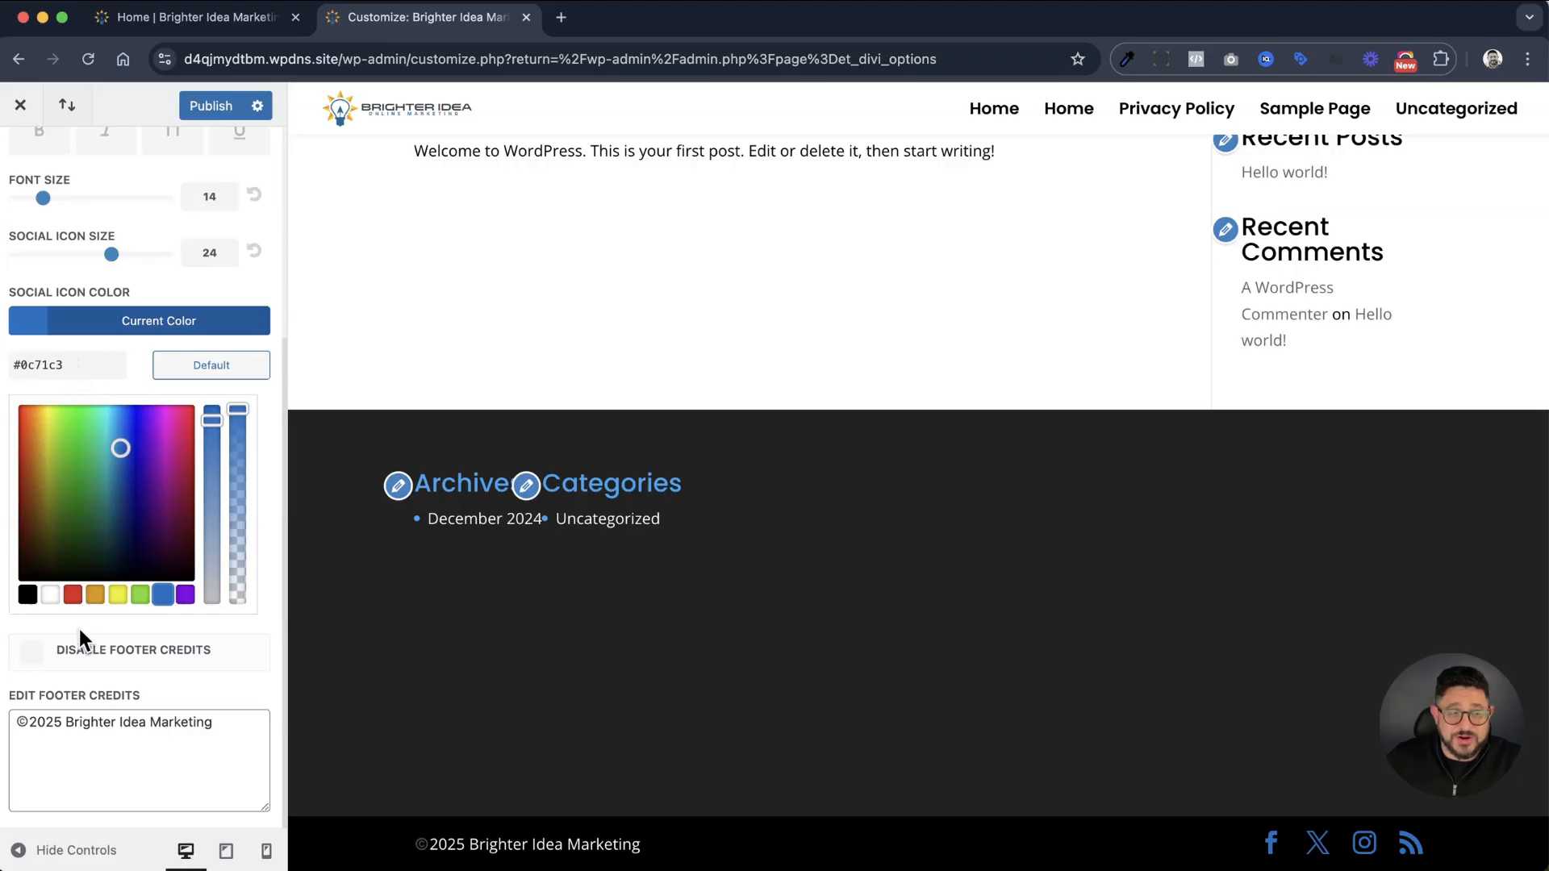
{"action": "left_click", "coordinate": [209, 113]}
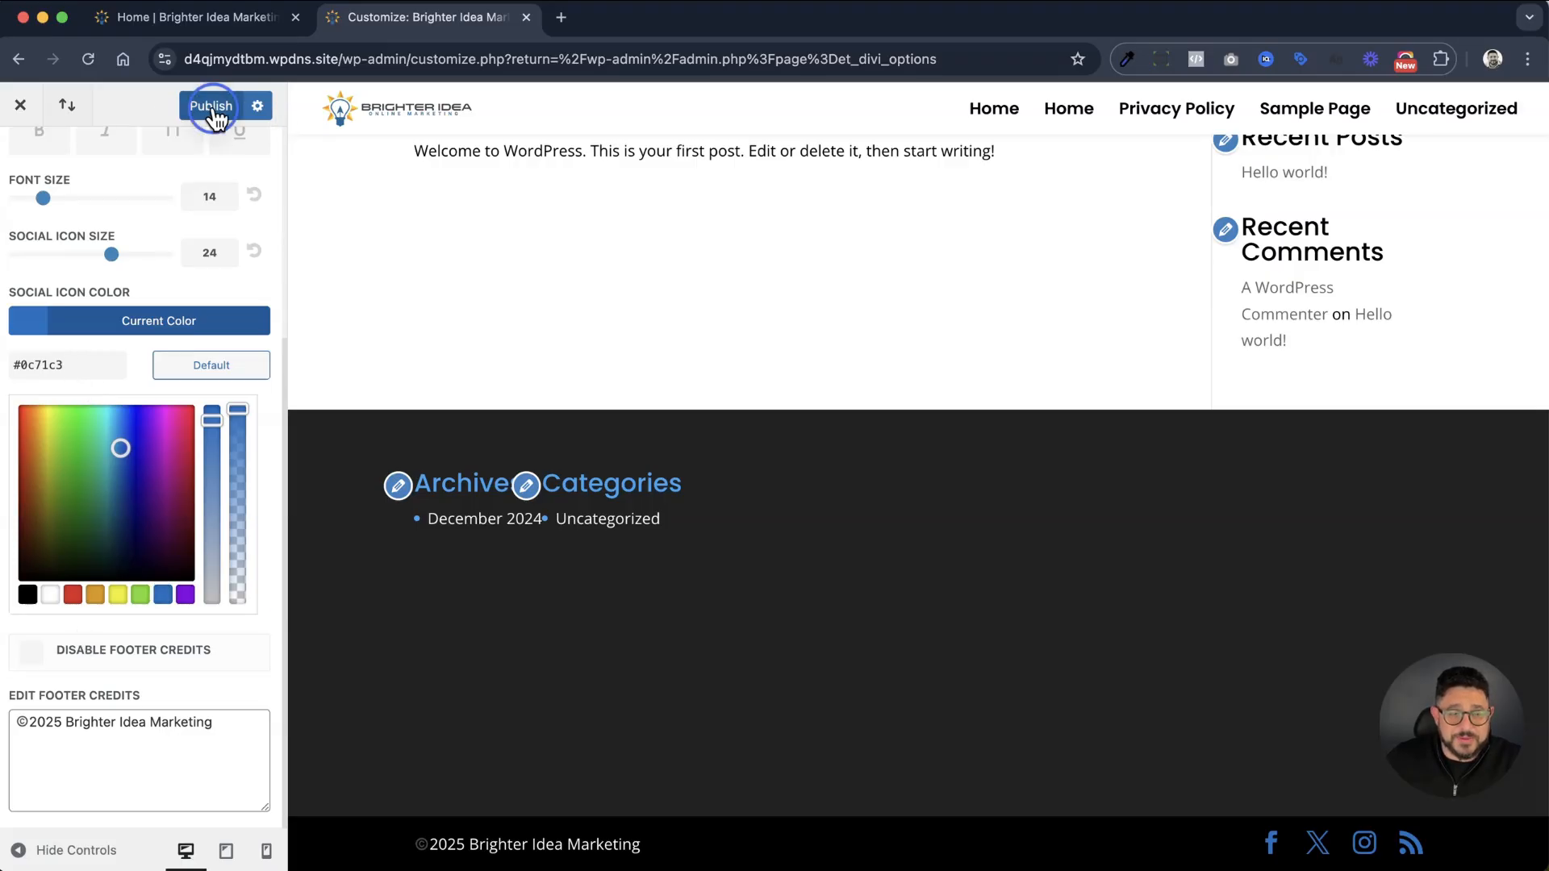
{"action": "left_click", "coordinate": [26, 186]}
{"action": "left_click", "coordinate": [32, 176]}
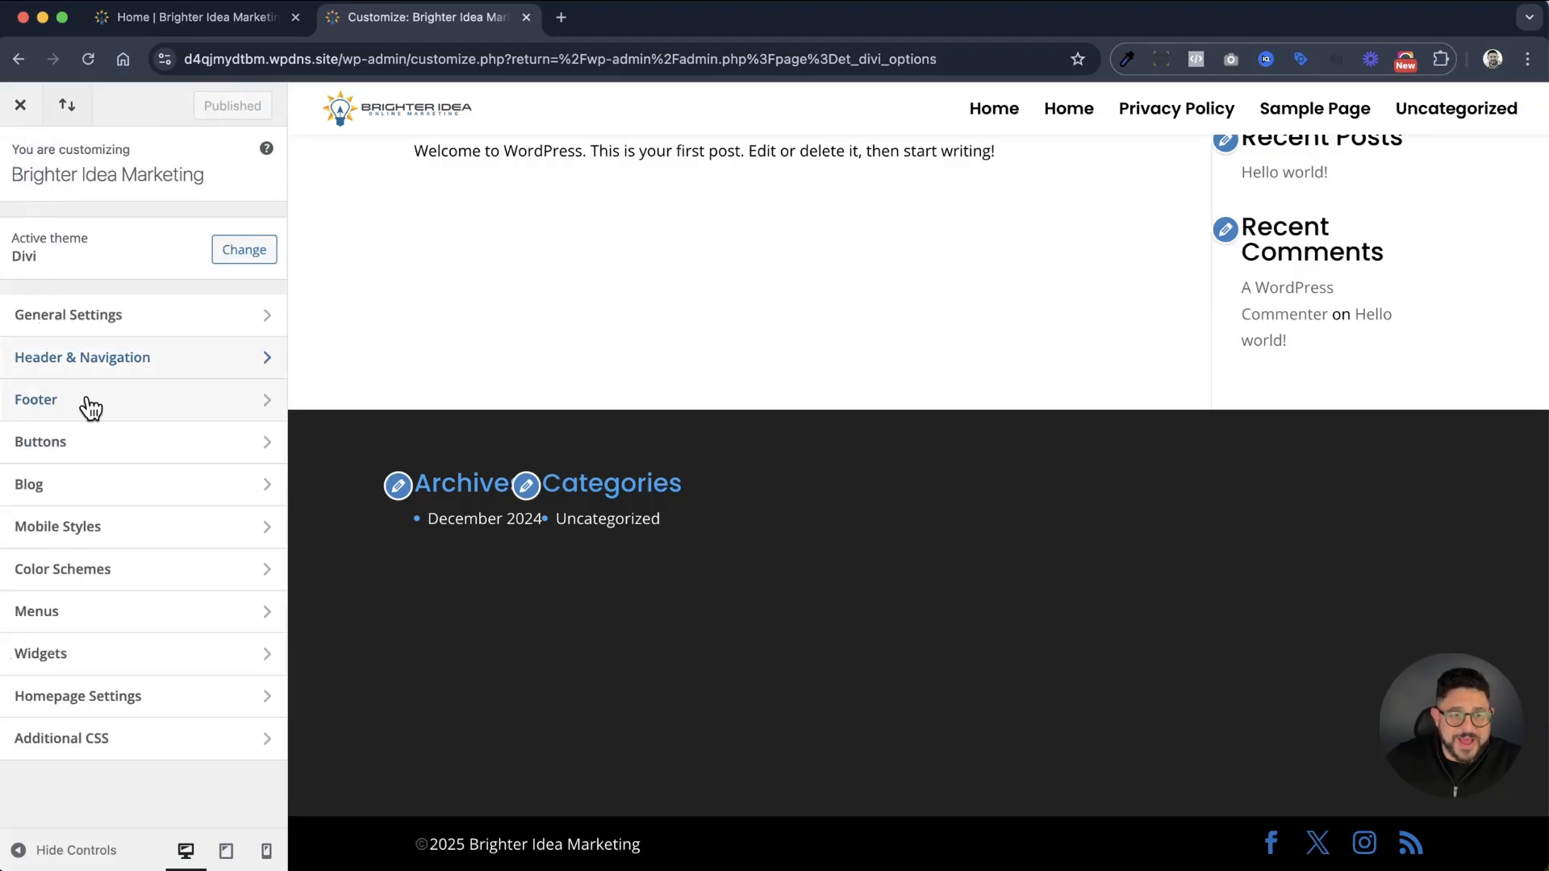
{"action": "scroll", "coordinate": [468, 587], "scroll_direction": "up", "scroll_amount": 1}
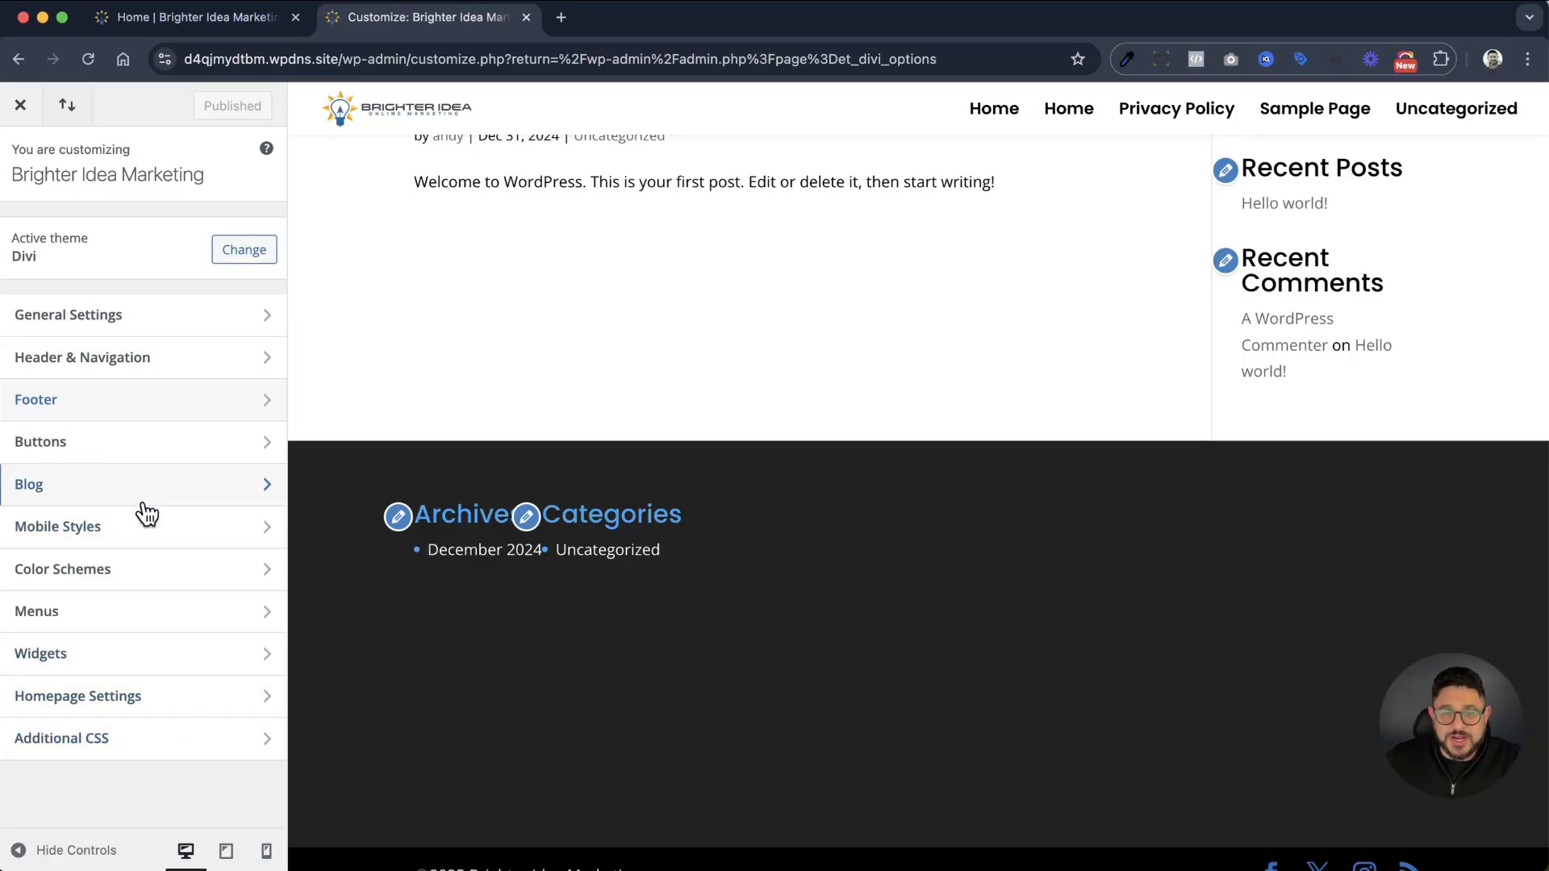
{"action": "scroll", "coordinate": [403, 304], "scroll_direction": "up", "scroll_amount": 5}
{"action": "scroll", "coordinate": [484, 500], "scroll_direction": "down", "scroll_amount": 5}
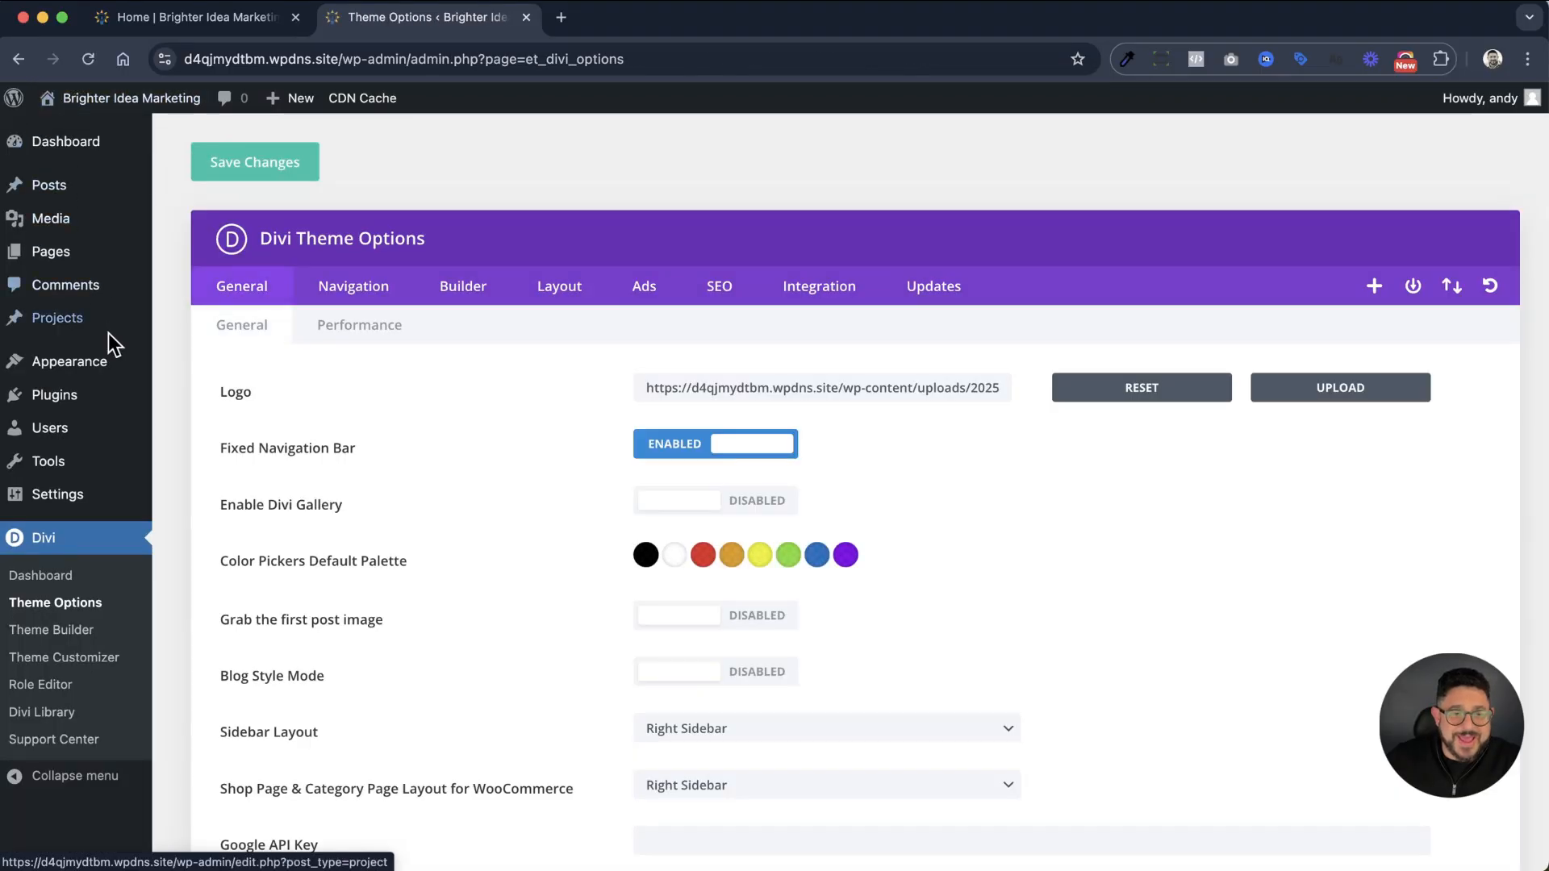
Open the site's Widgets page and dismiss the block Widgets introduction
{"action": "mouse_move", "coordinate": [103, 373]}
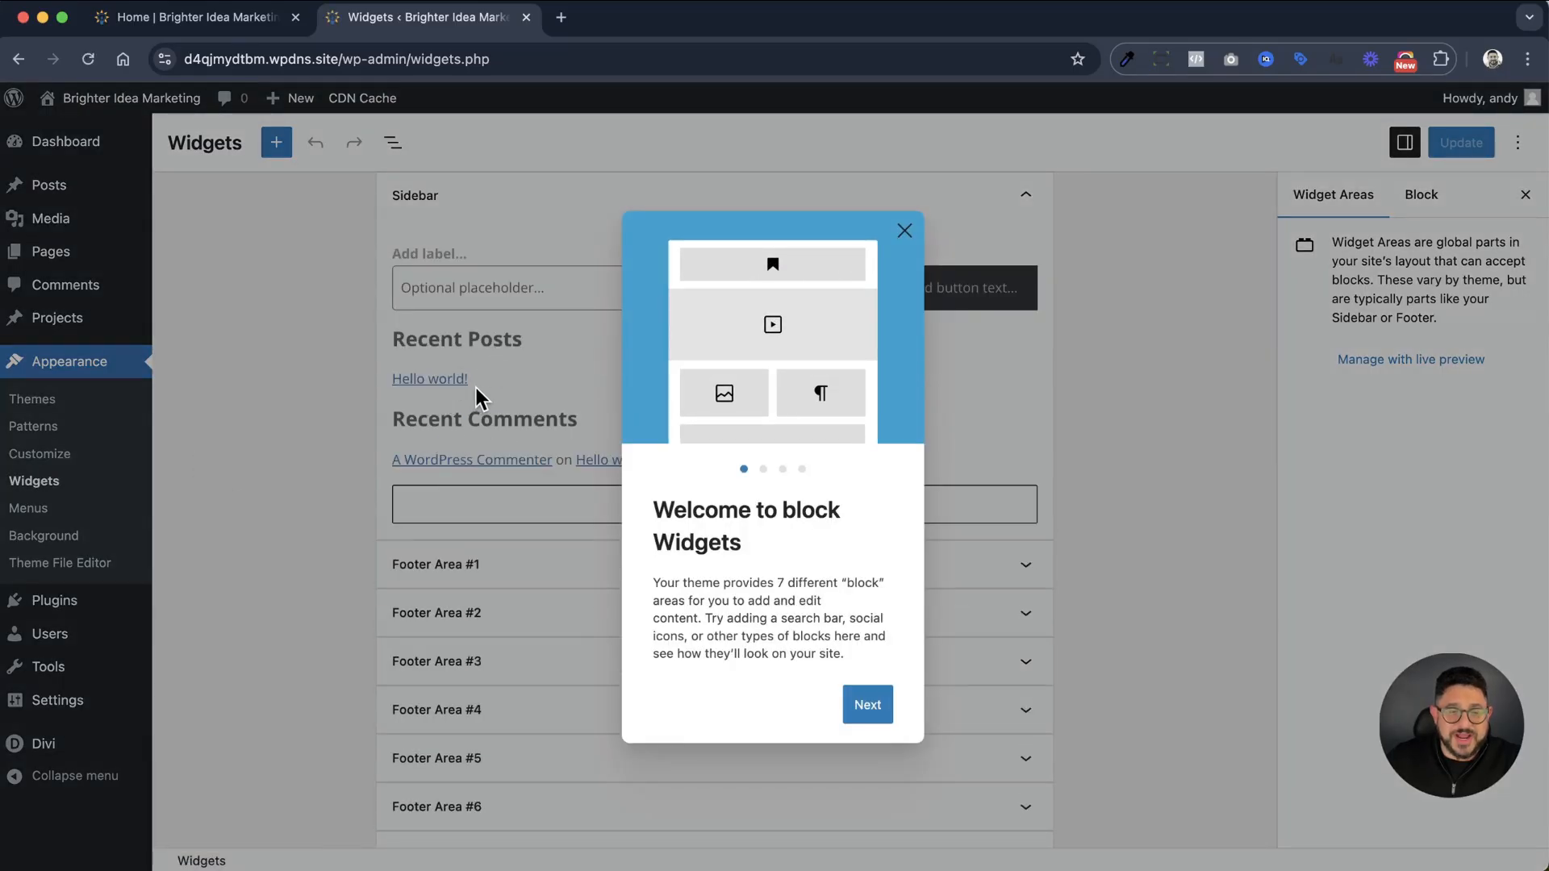
{"action": "left_click", "coordinate": [905, 231]}
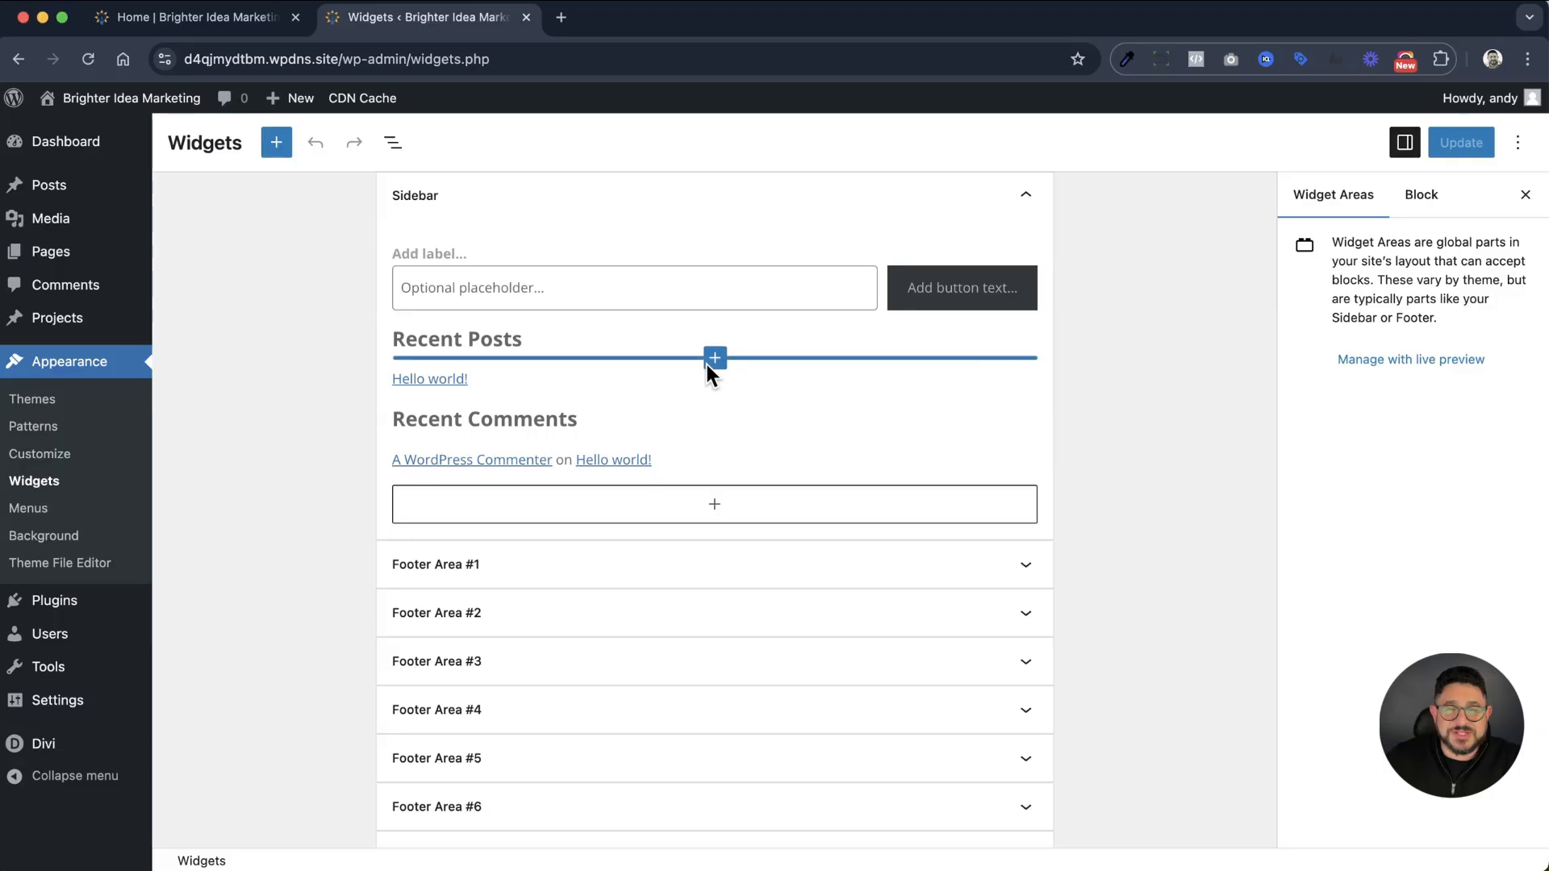
Delete the Recent Posts and Recent Comments blocks from the Sidebar widget area
{"action": "left_click", "coordinate": [727, 342]}
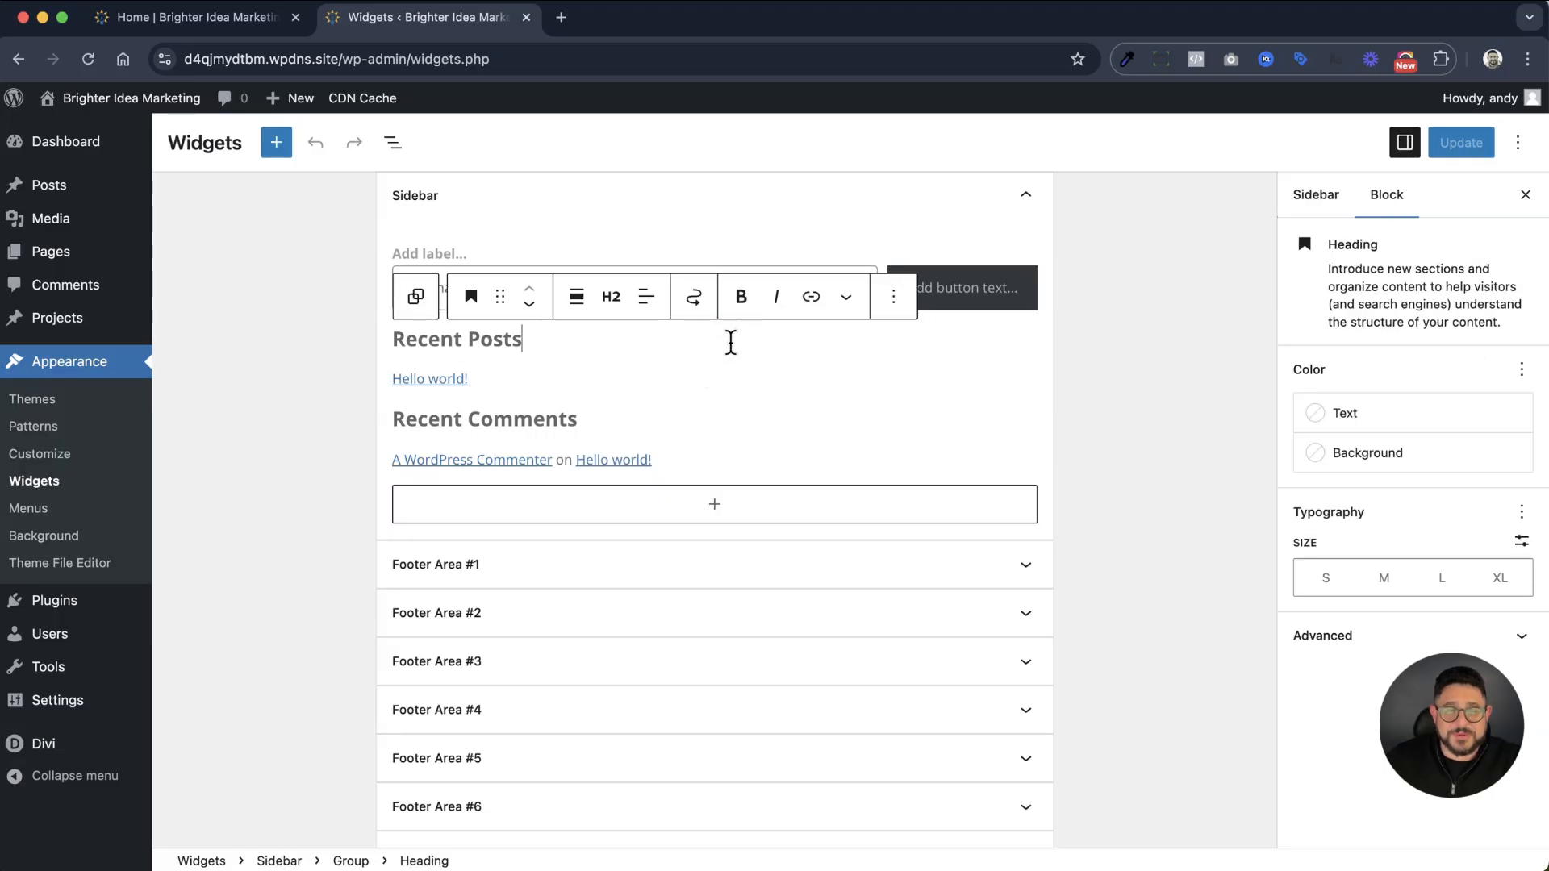
{"action": "left_click", "coordinate": [895, 297]}
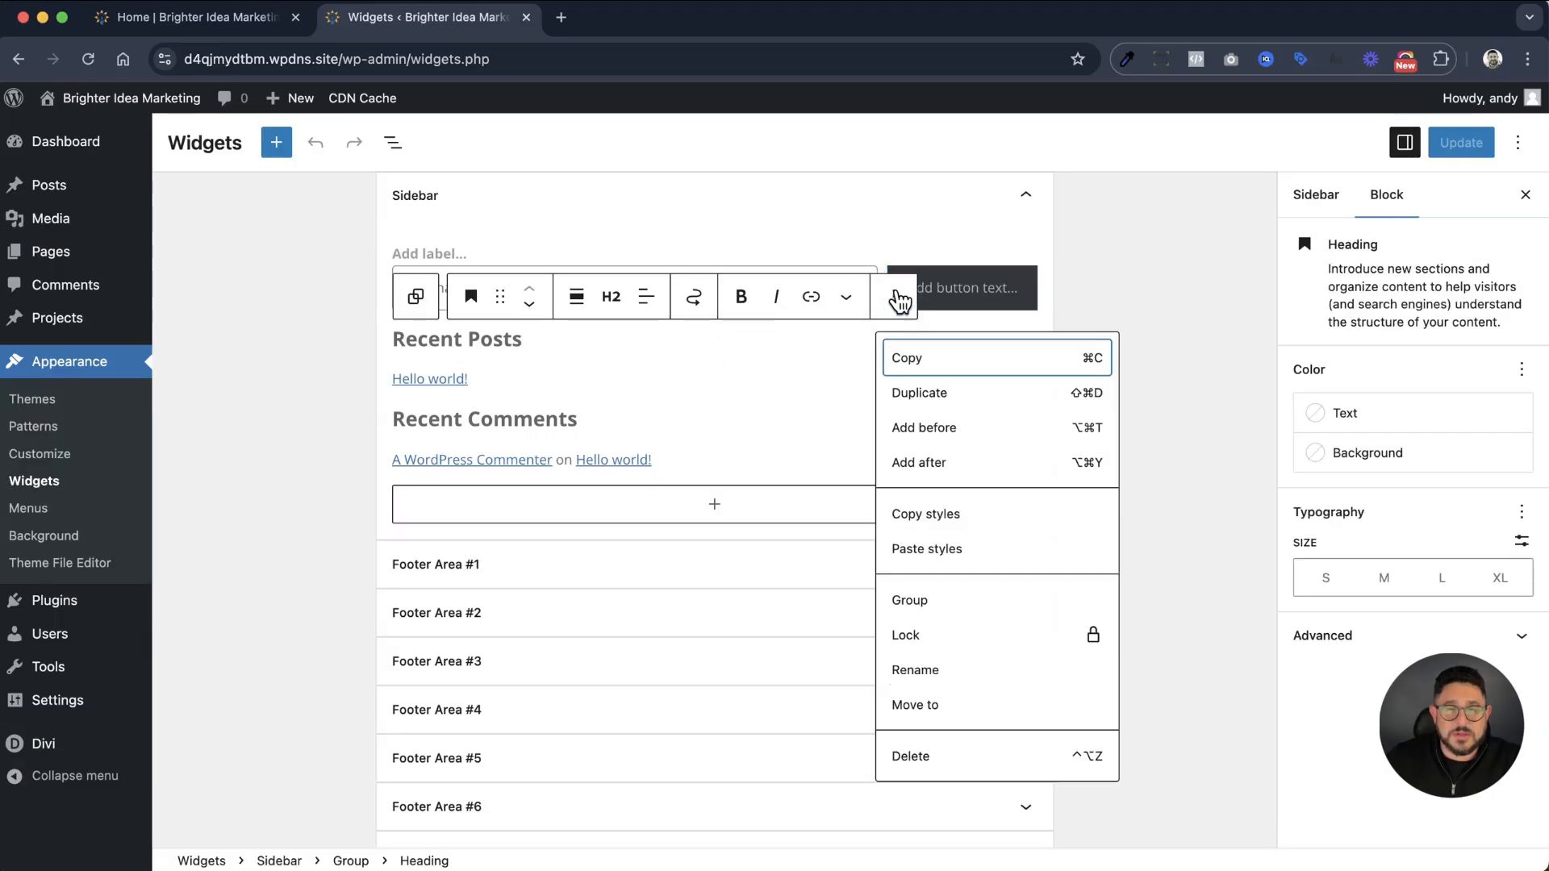
{"action": "left_click", "coordinate": [926, 756]}
{"action": "left_click", "coordinate": [698, 418]}
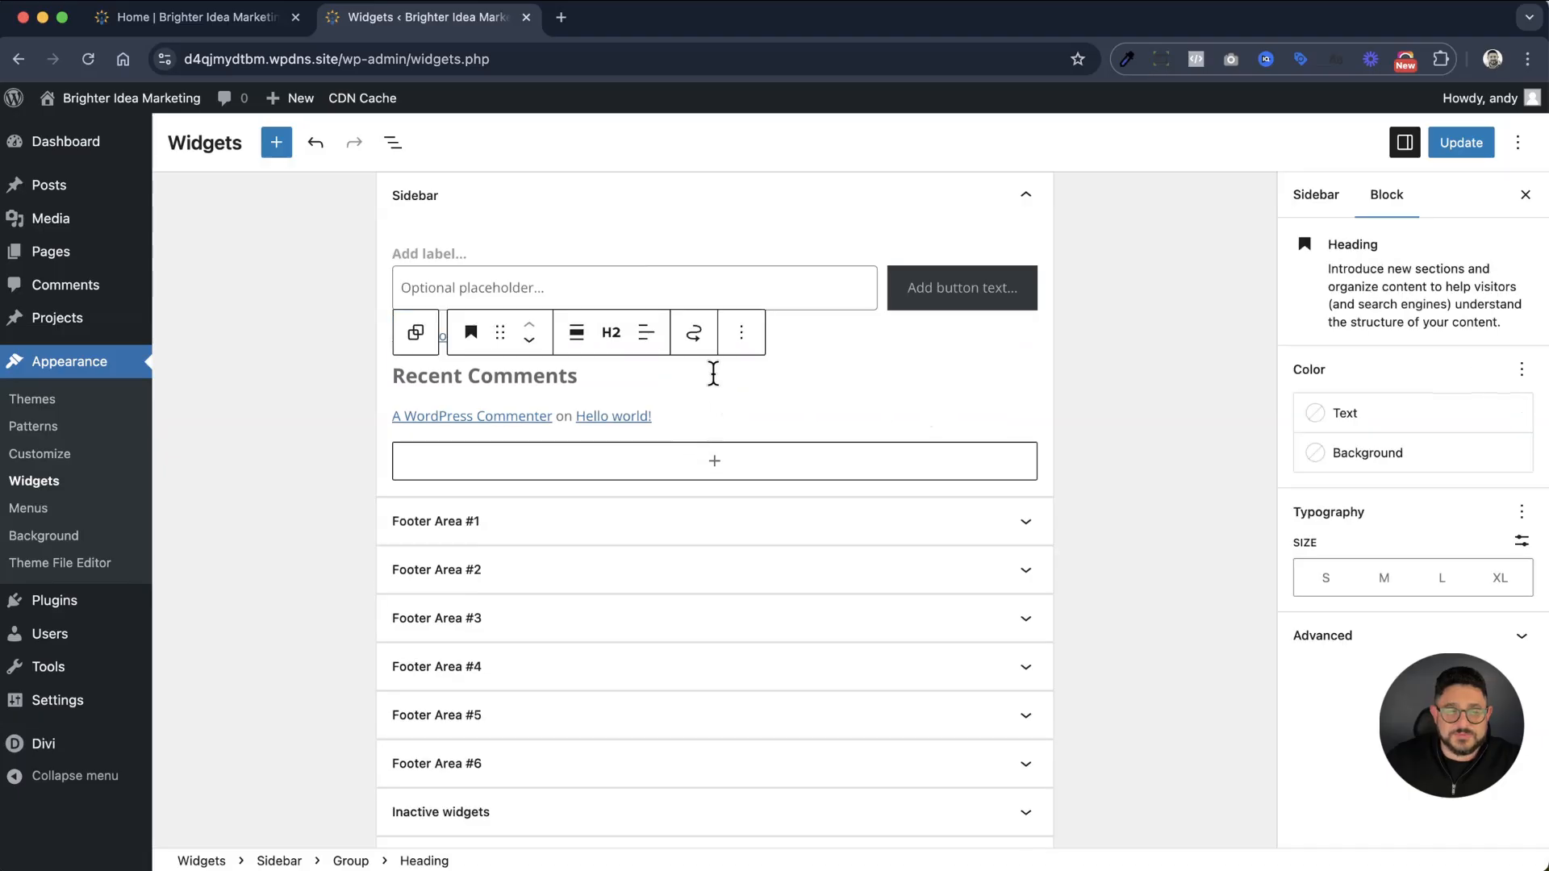
{"action": "left_click", "coordinate": [894, 345]}
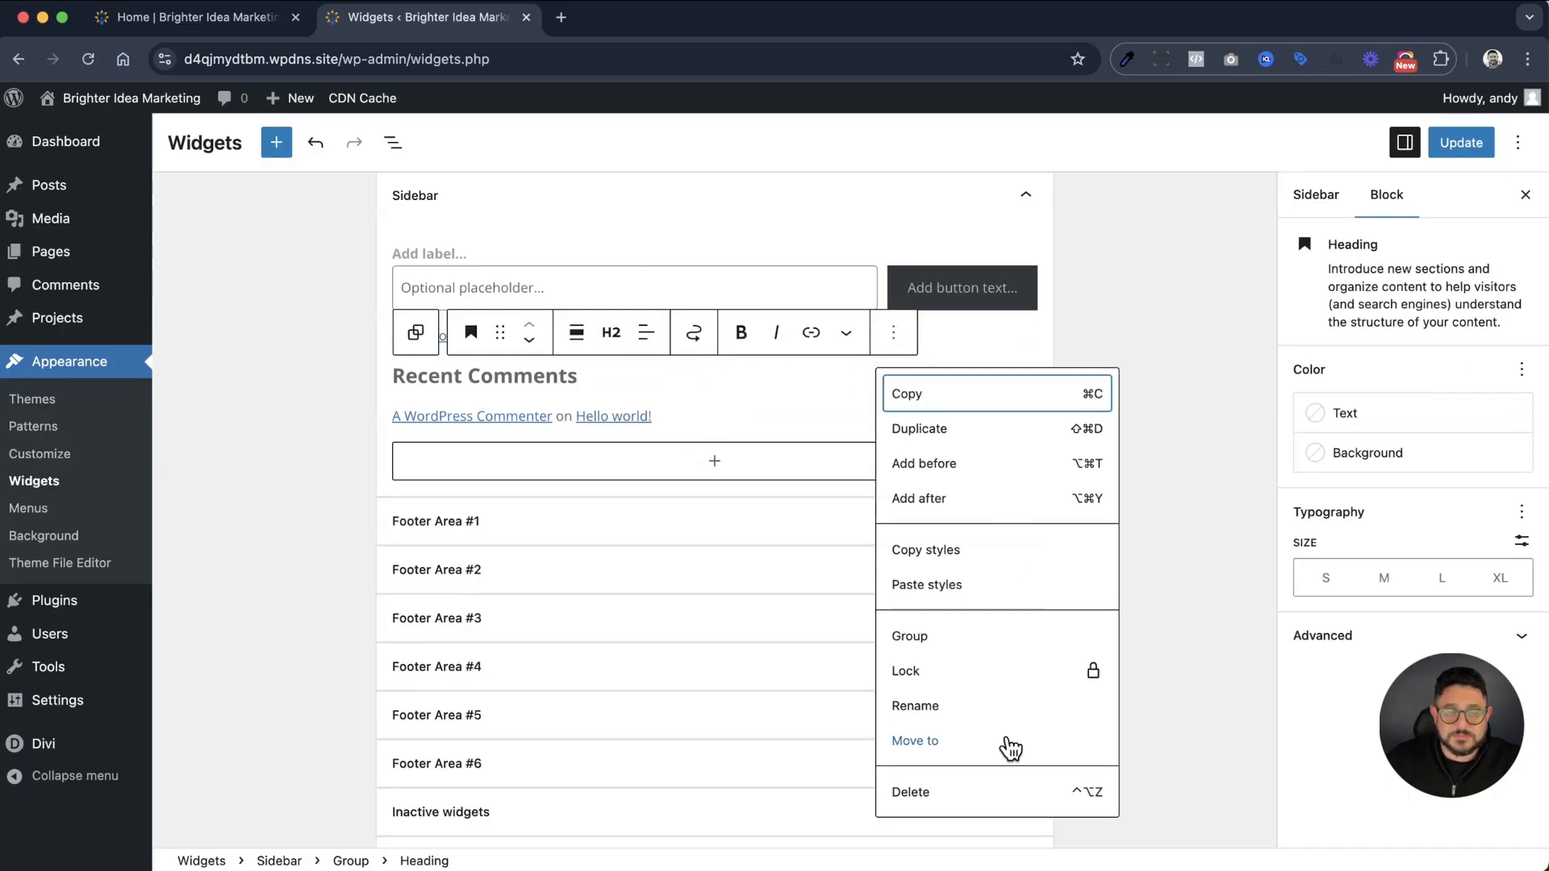
{"action": "left_click", "coordinate": [969, 794]}
Delete the Archives and Categories blocks from the Footer Area #1 widget area and save the widget changes
{"action": "left_click", "coordinate": [486, 389]}
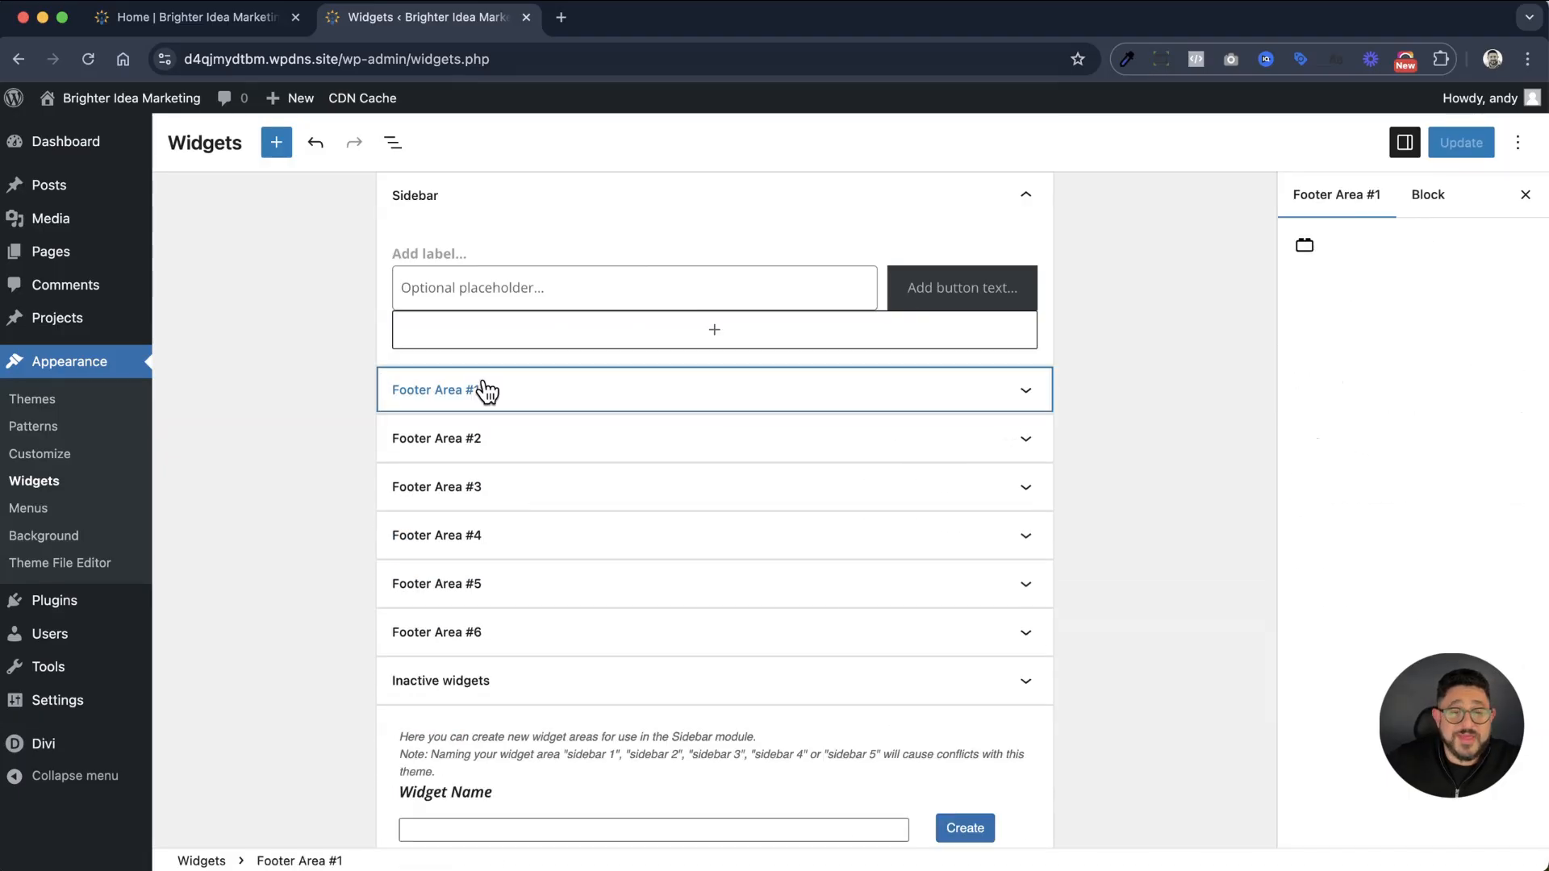
{"action": "left_click", "coordinate": [562, 397]}
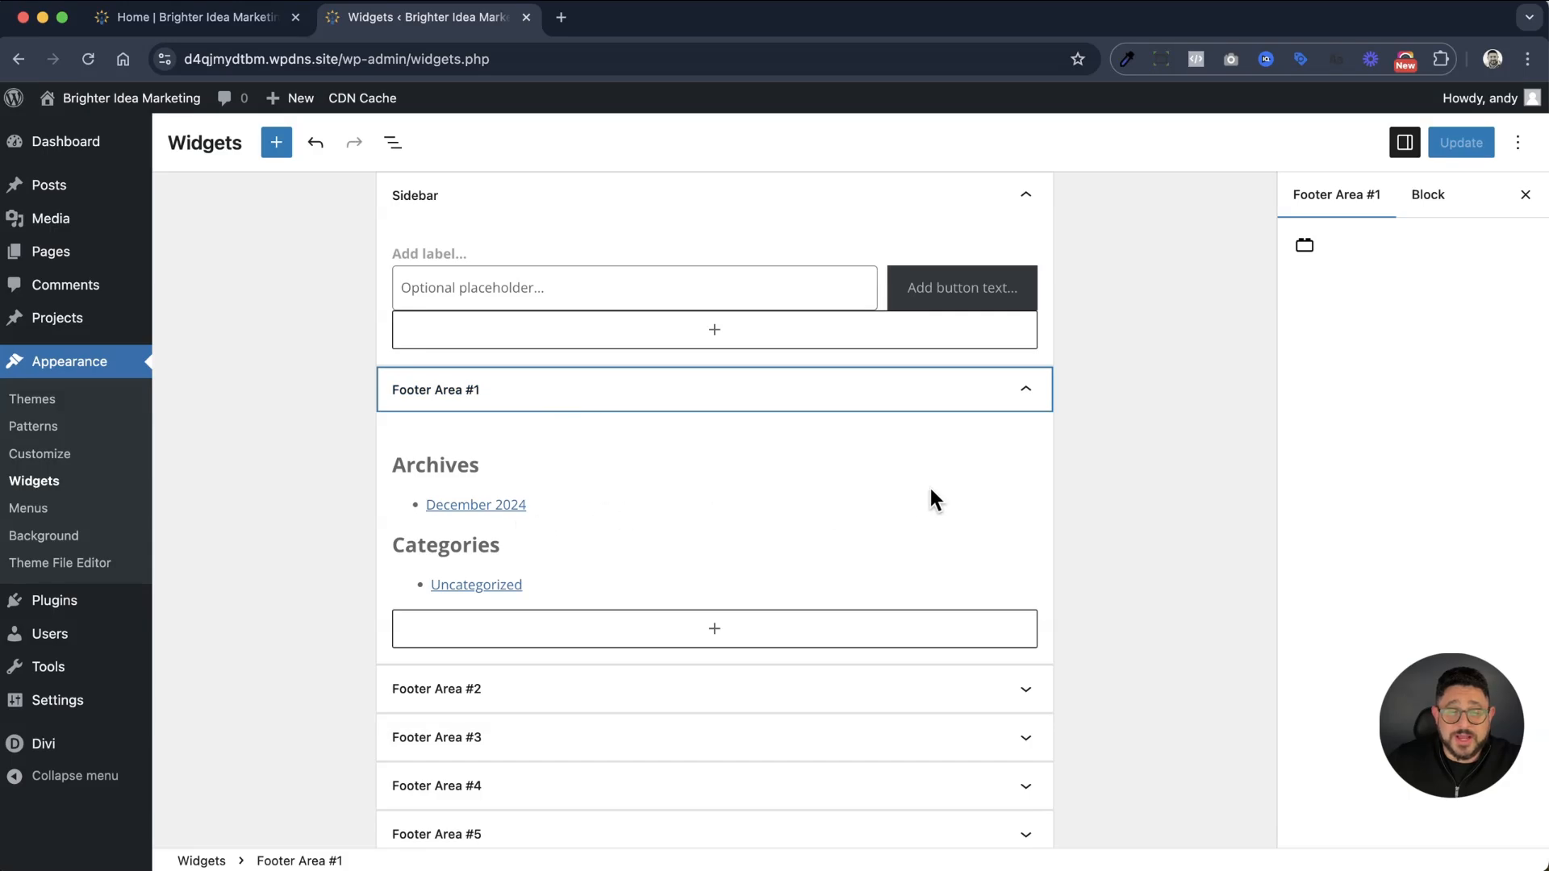
{"action": "left_click", "coordinate": [930, 493]}
{"action": "left_click", "coordinate": [681, 476]}
{"action": "scroll", "coordinate": [753, 715], "scroll_direction": "down", "scroll_amount": 2}
{"action": "left_click", "coordinate": [730, 838]}
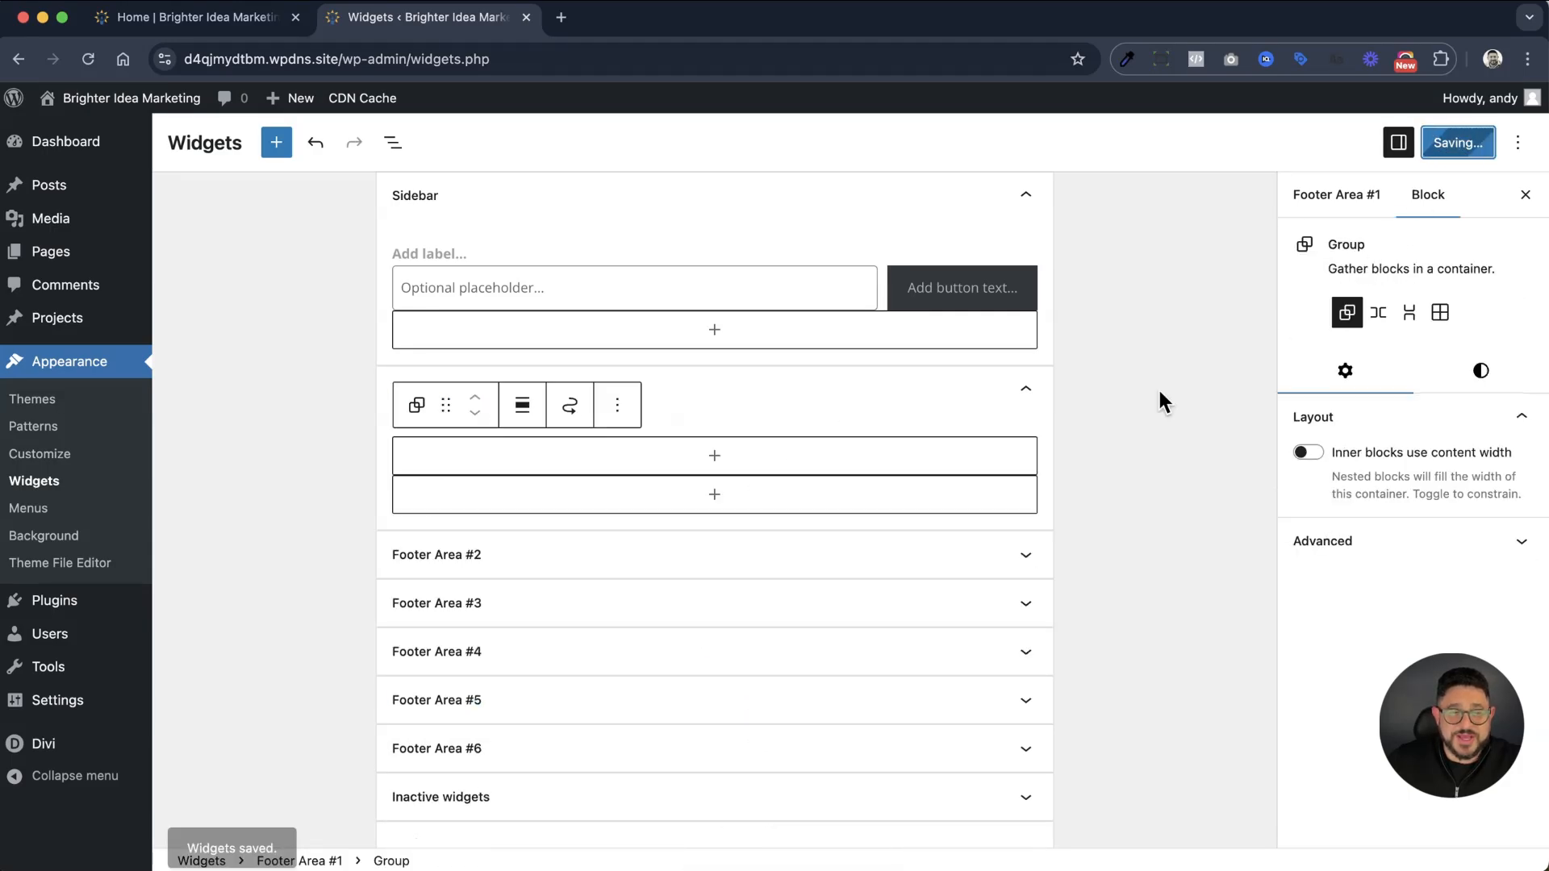
Return to the Home page's browser tab, reload the page and open it in the Divi Visual Builder
{"action": "left_click", "coordinate": [205, 25]}
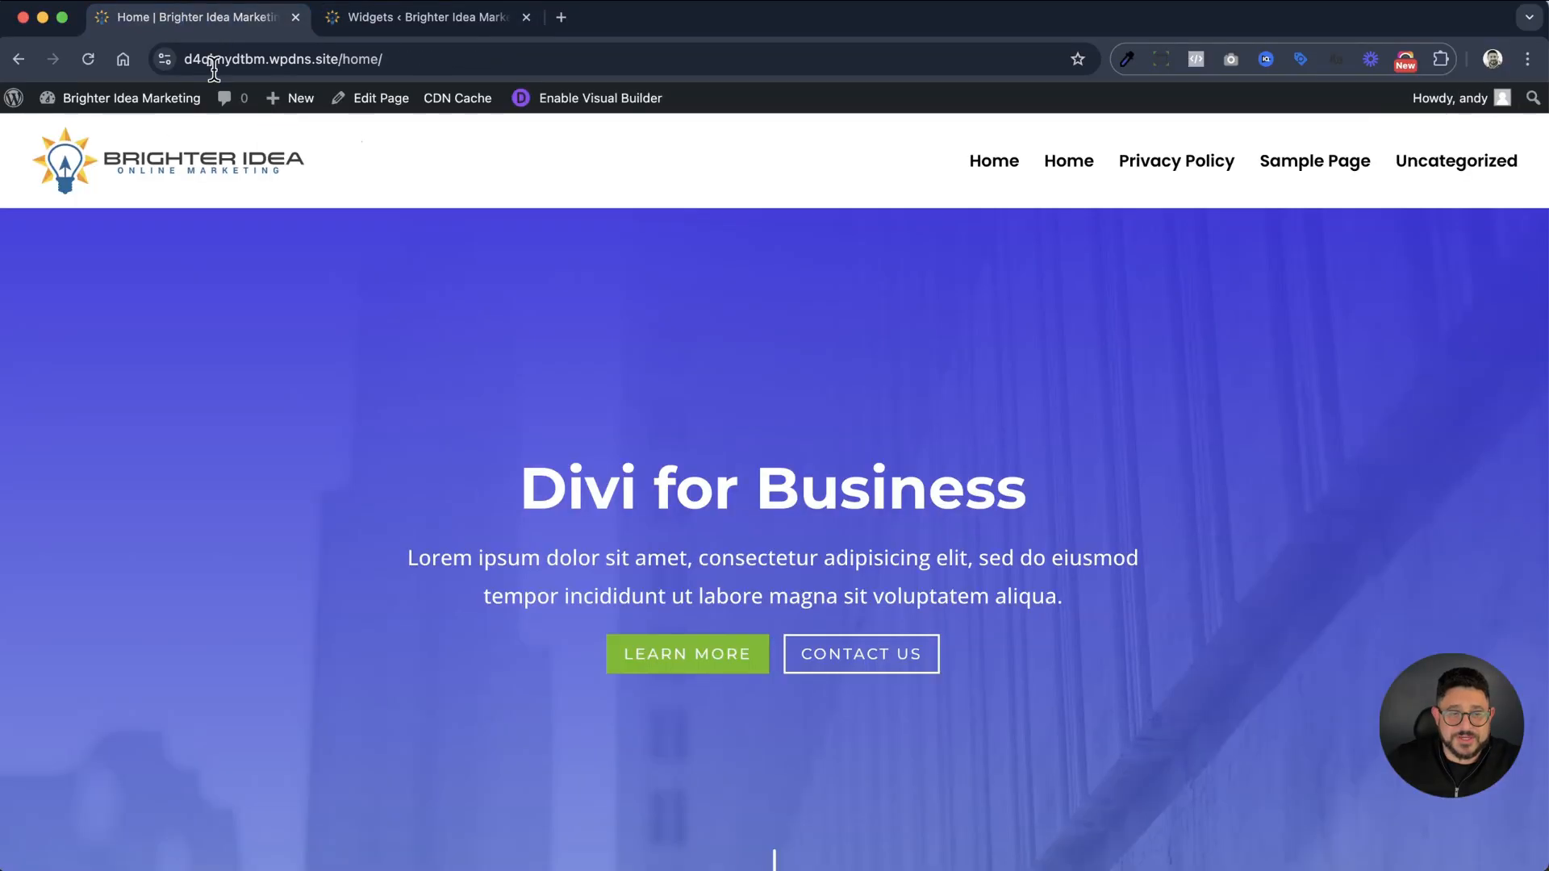
{"action": "left_click", "coordinate": [89, 59]}
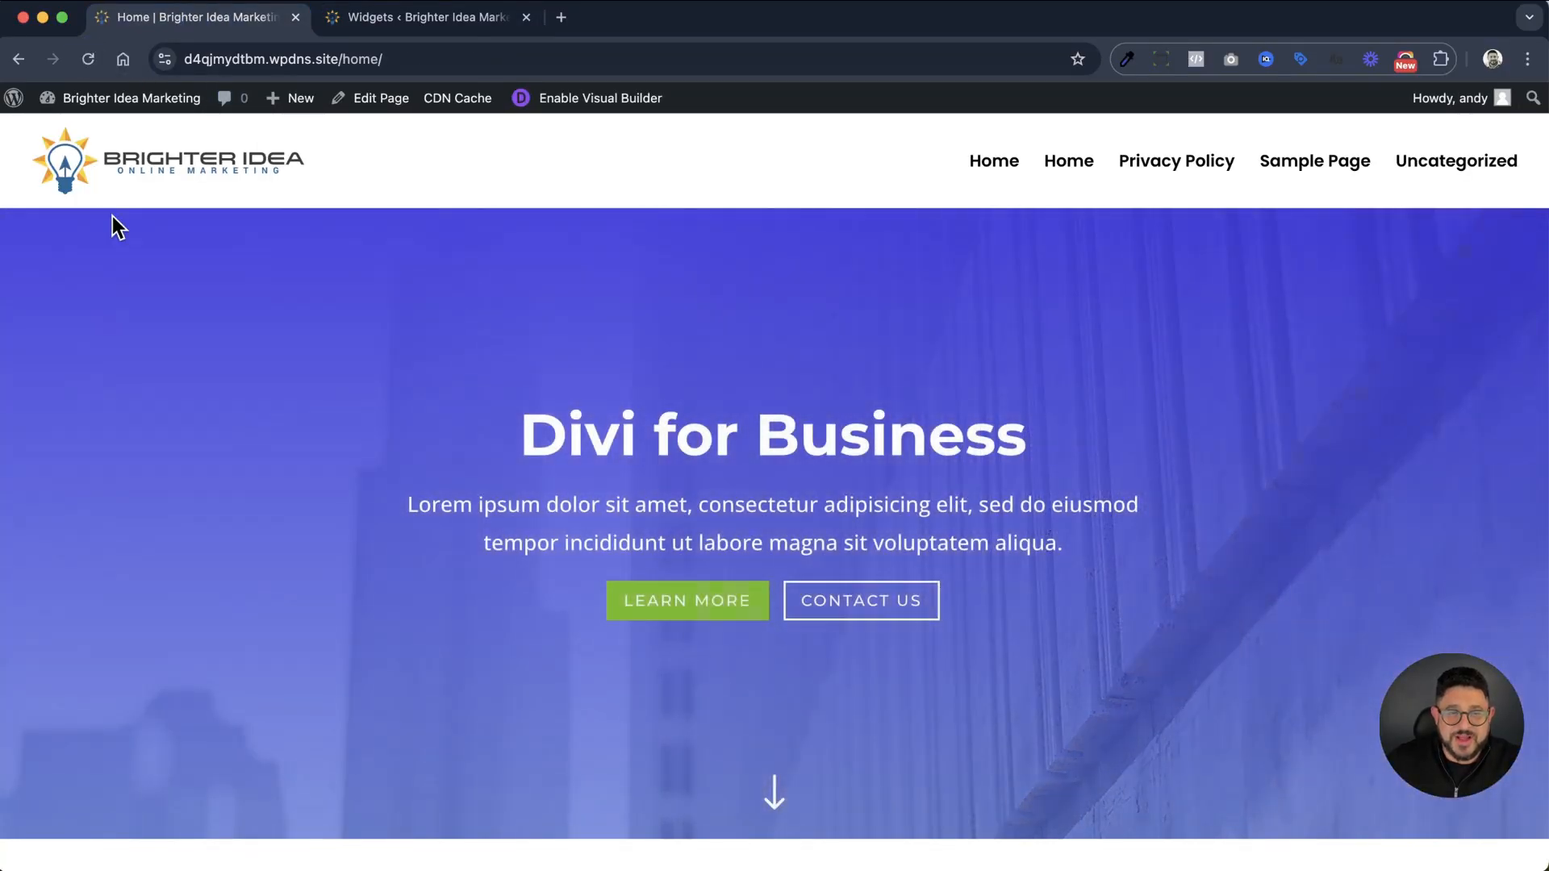
{"action": "scroll", "coordinate": [572, 303], "scroll_direction": "down", "scroll_amount": 20}
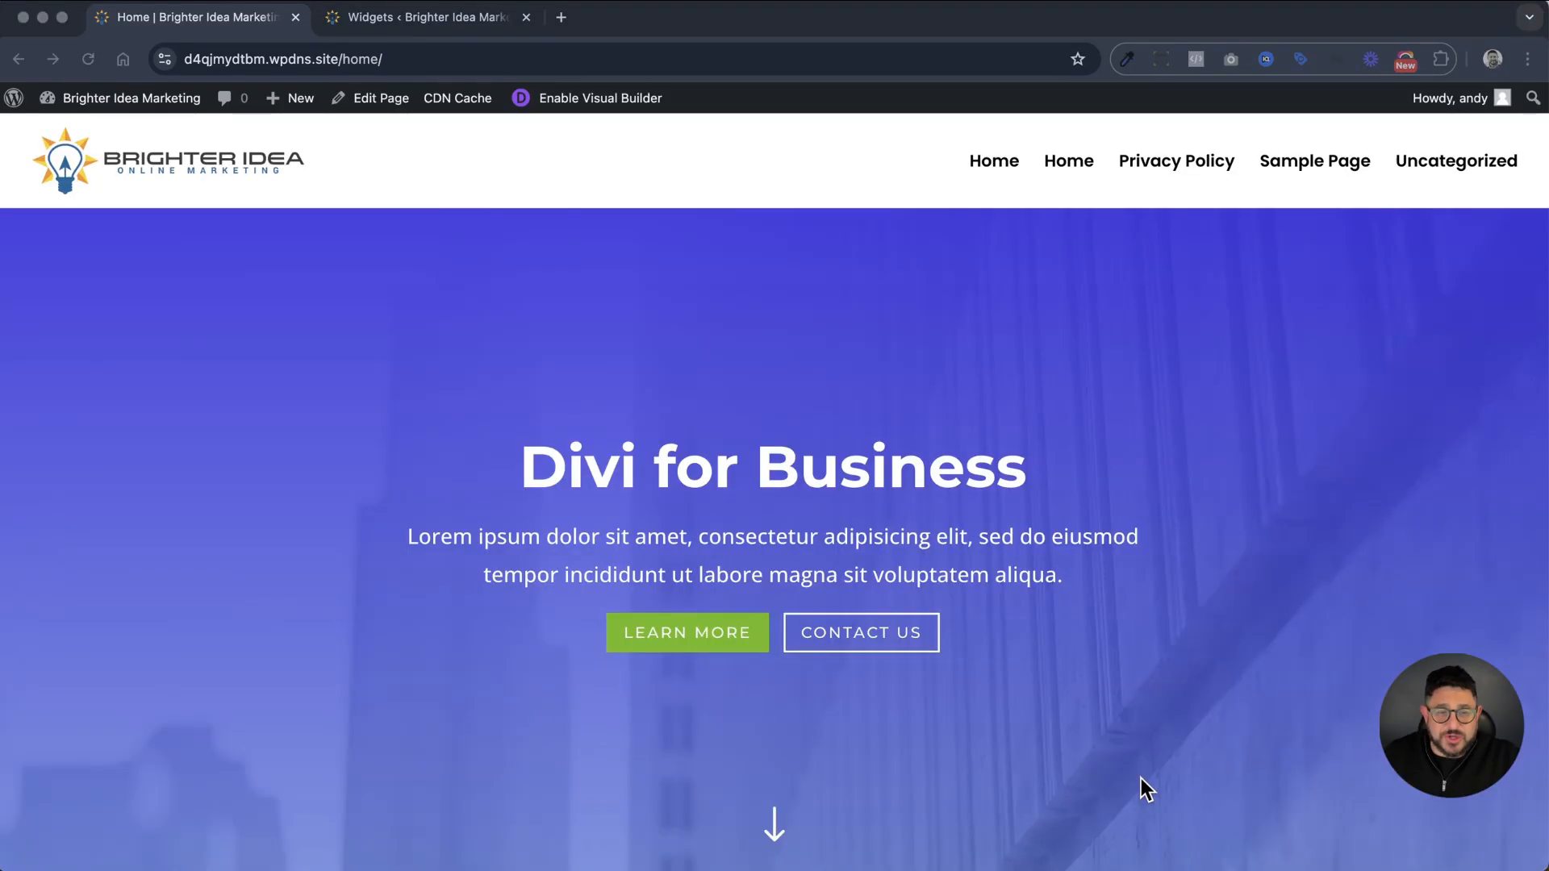
{"action": "left_click", "coordinate": [619, 109]}
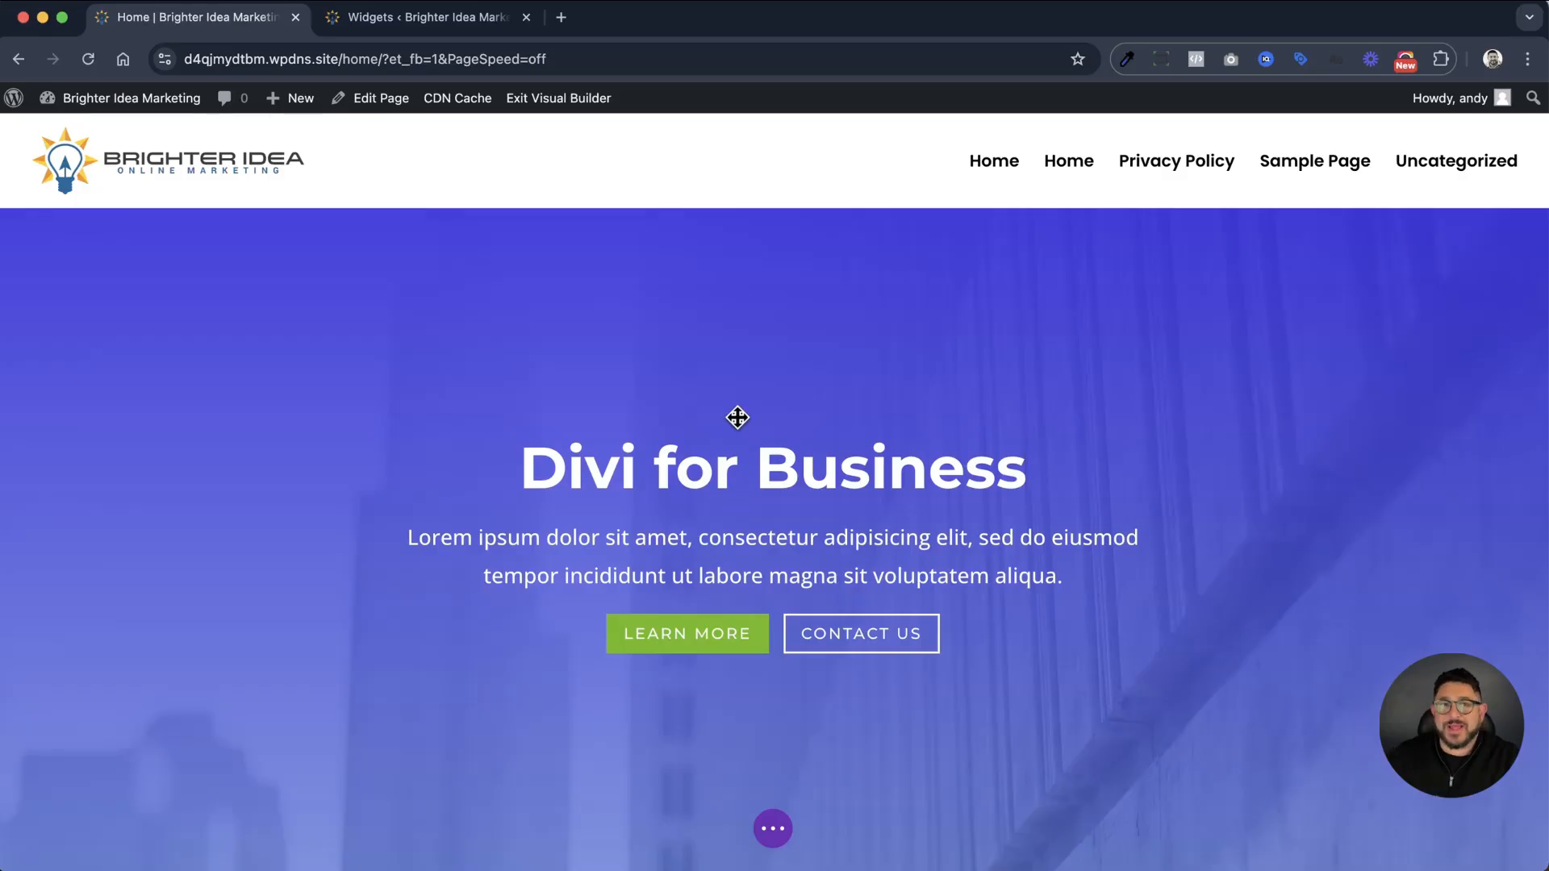
Examine the section, row and module controls from the hero to the Building Successful Businesses section
{"action": "scroll", "coordinate": [180, 263], "scroll_direction": "down", "scroll_amount": 1}
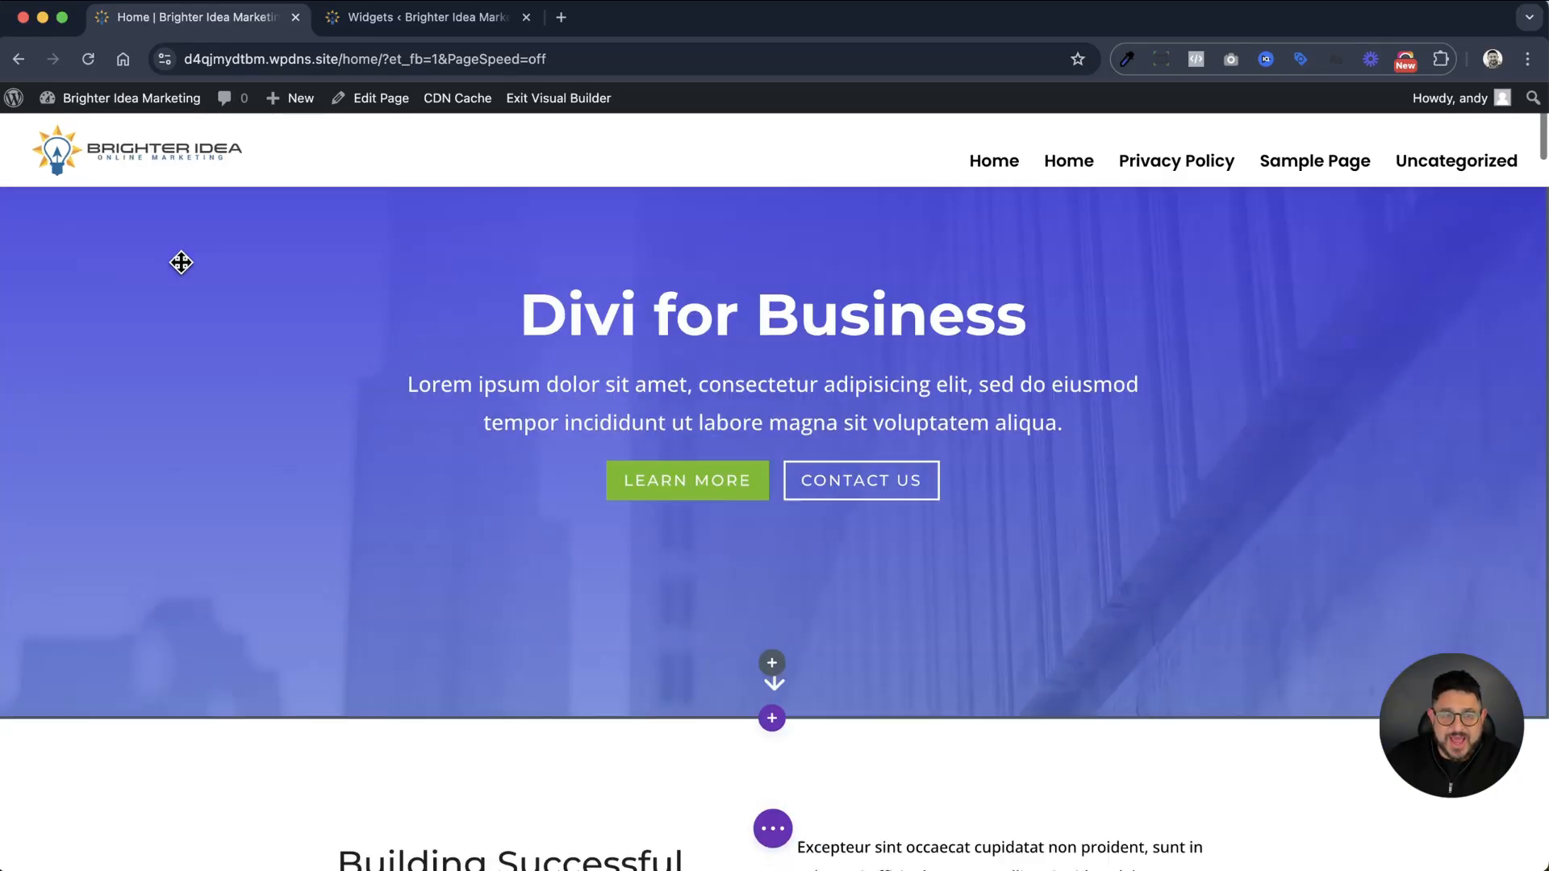
{"action": "scroll", "coordinate": [180, 263], "scroll_direction": "up", "scroll_amount": 1}
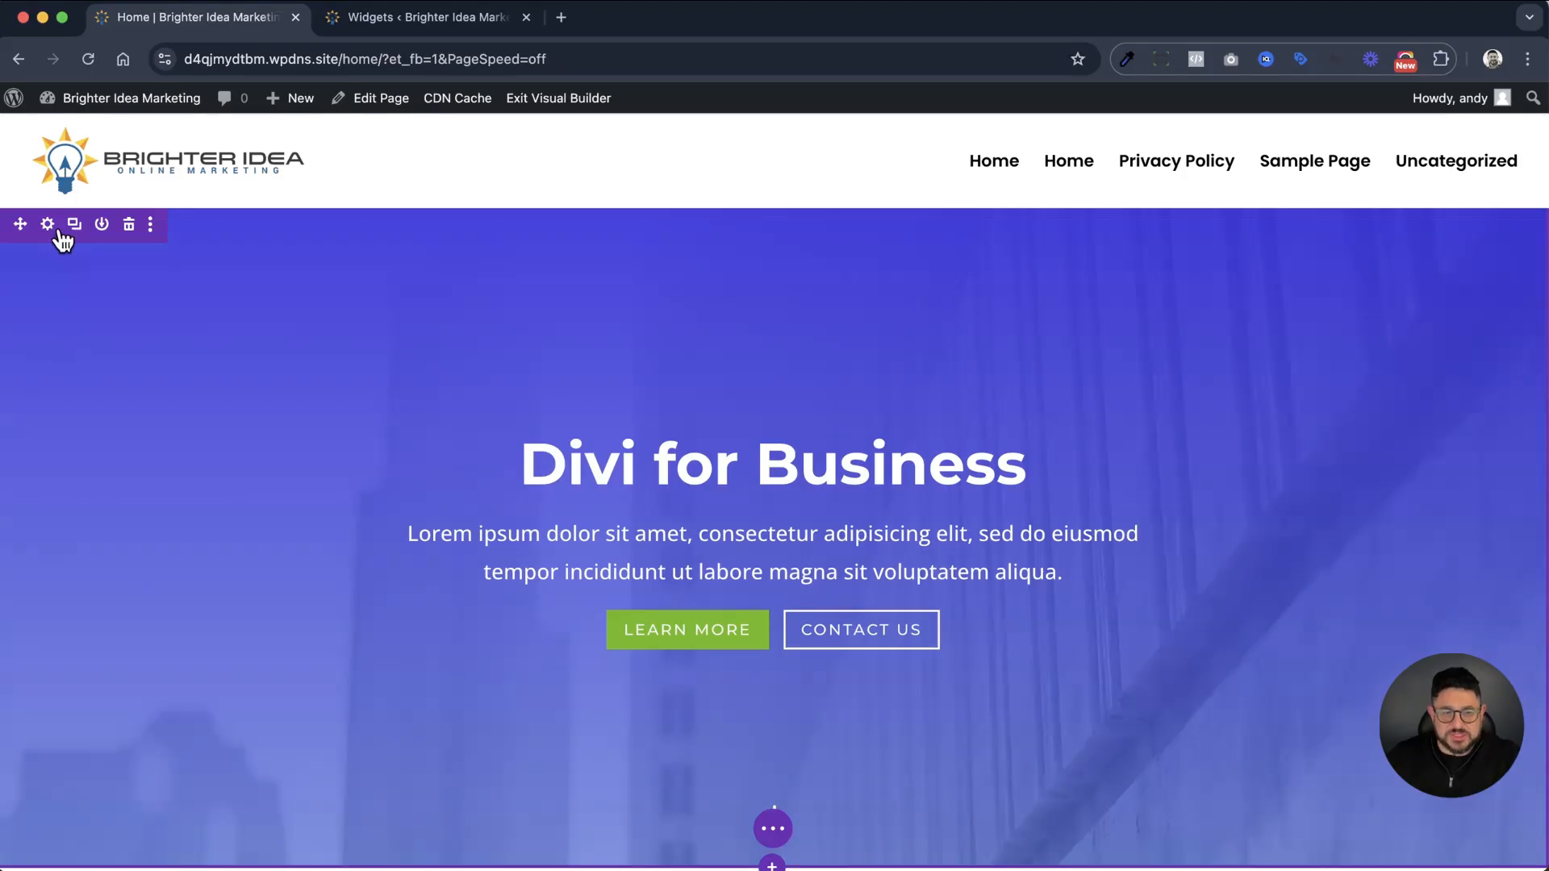
{"action": "scroll", "coordinate": [83, 235], "scroll_direction": "down", "scroll_amount": 5}
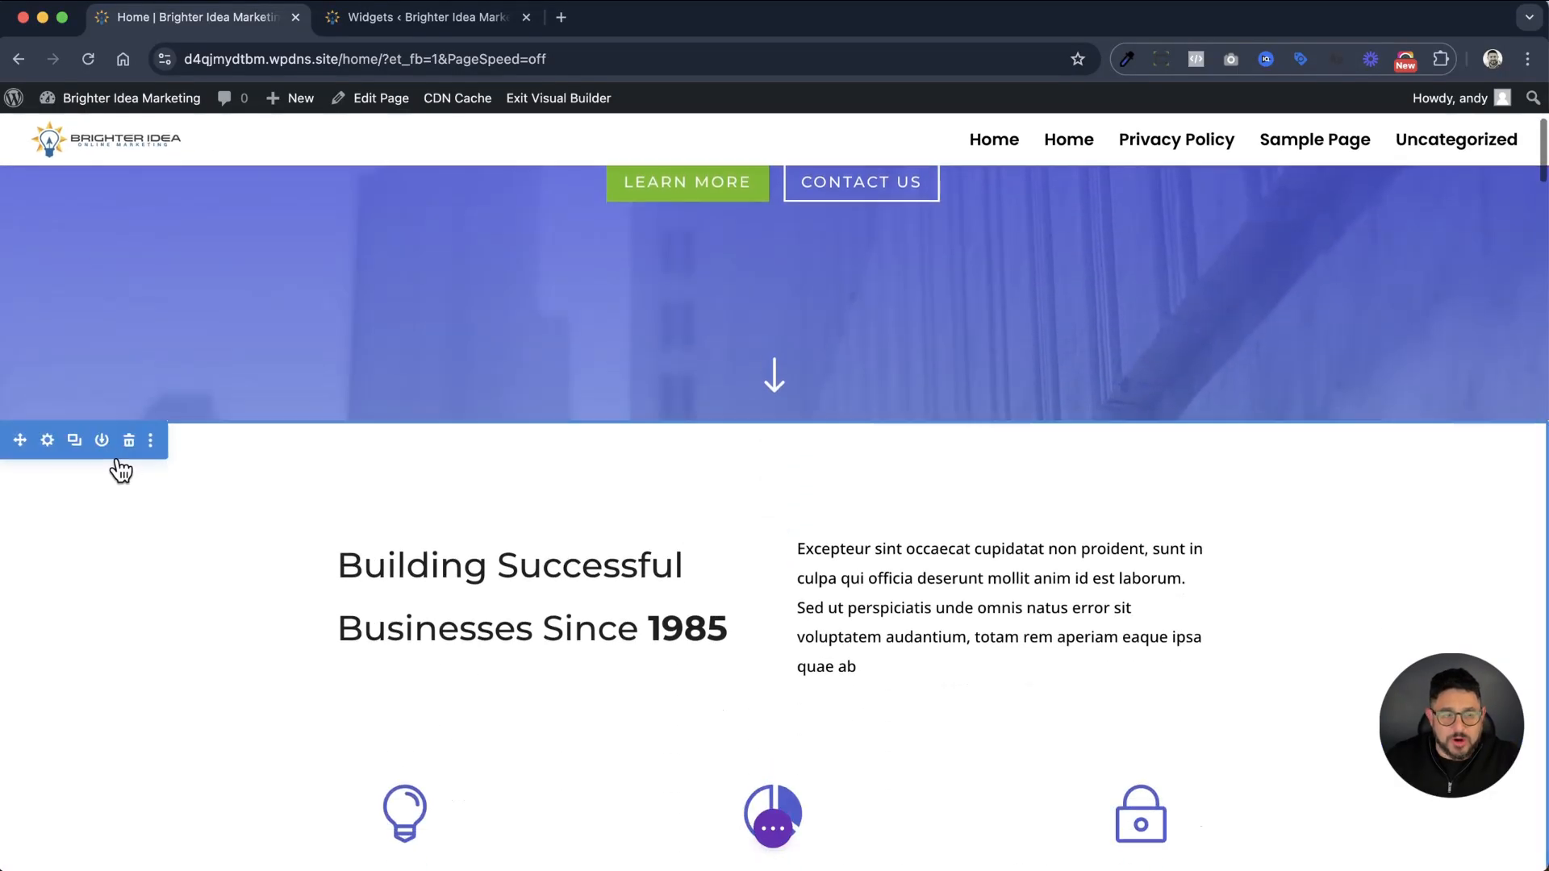
{"action": "scroll", "coordinate": [103, 456], "scroll_direction": "down", "scroll_amount": 1}
{"action": "scroll", "coordinate": [102, 448], "scroll_direction": "down", "scroll_amount": 2}
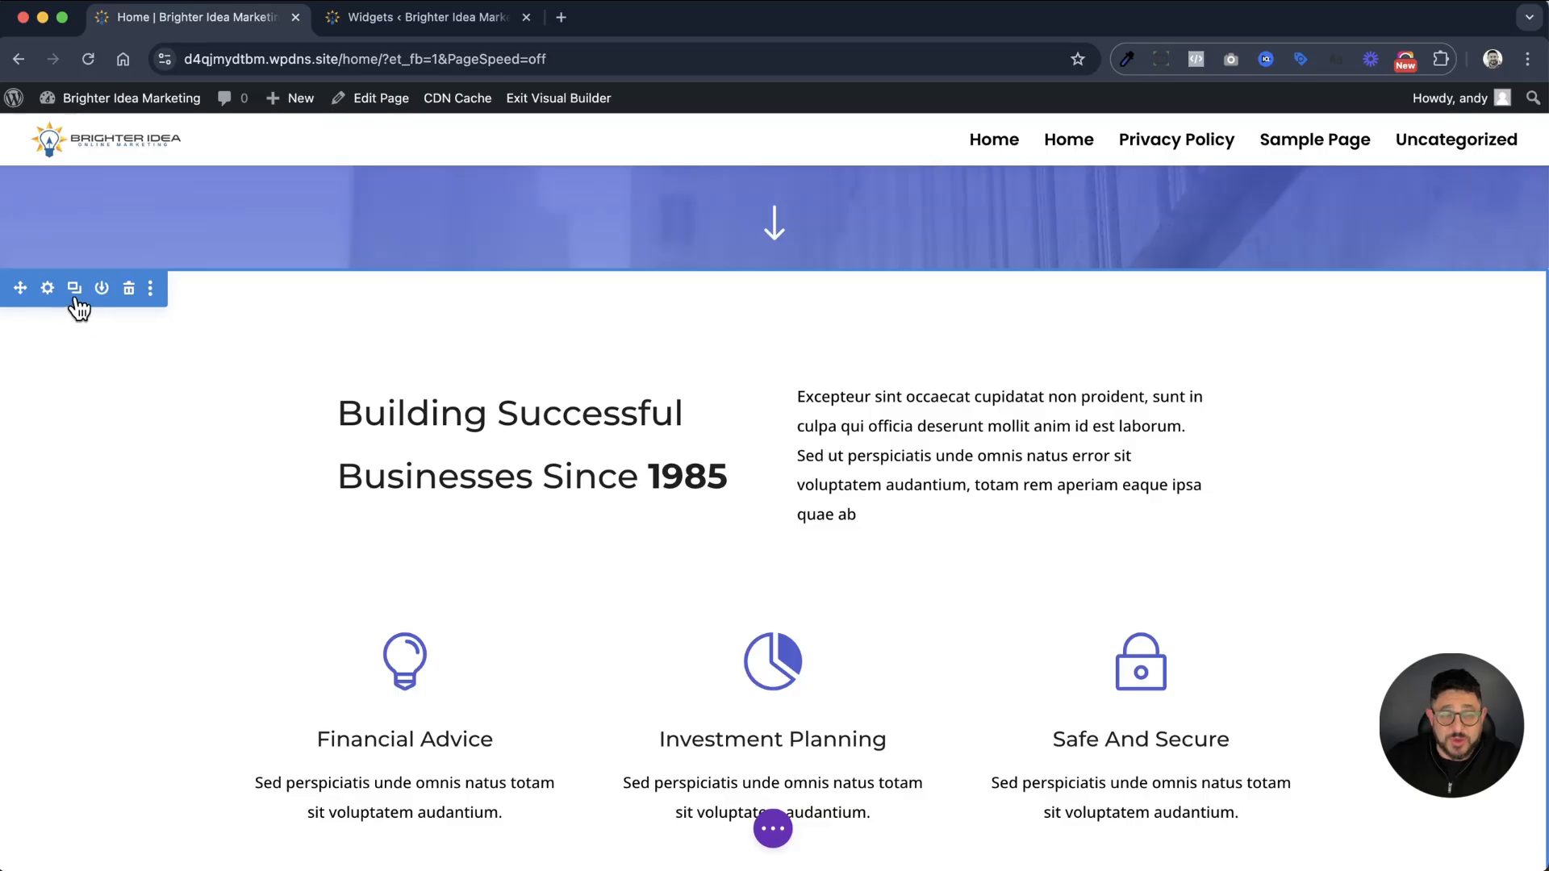
{"action": "scroll", "coordinate": [77, 306], "scroll_direction": "down", "scroll_amount": 1}
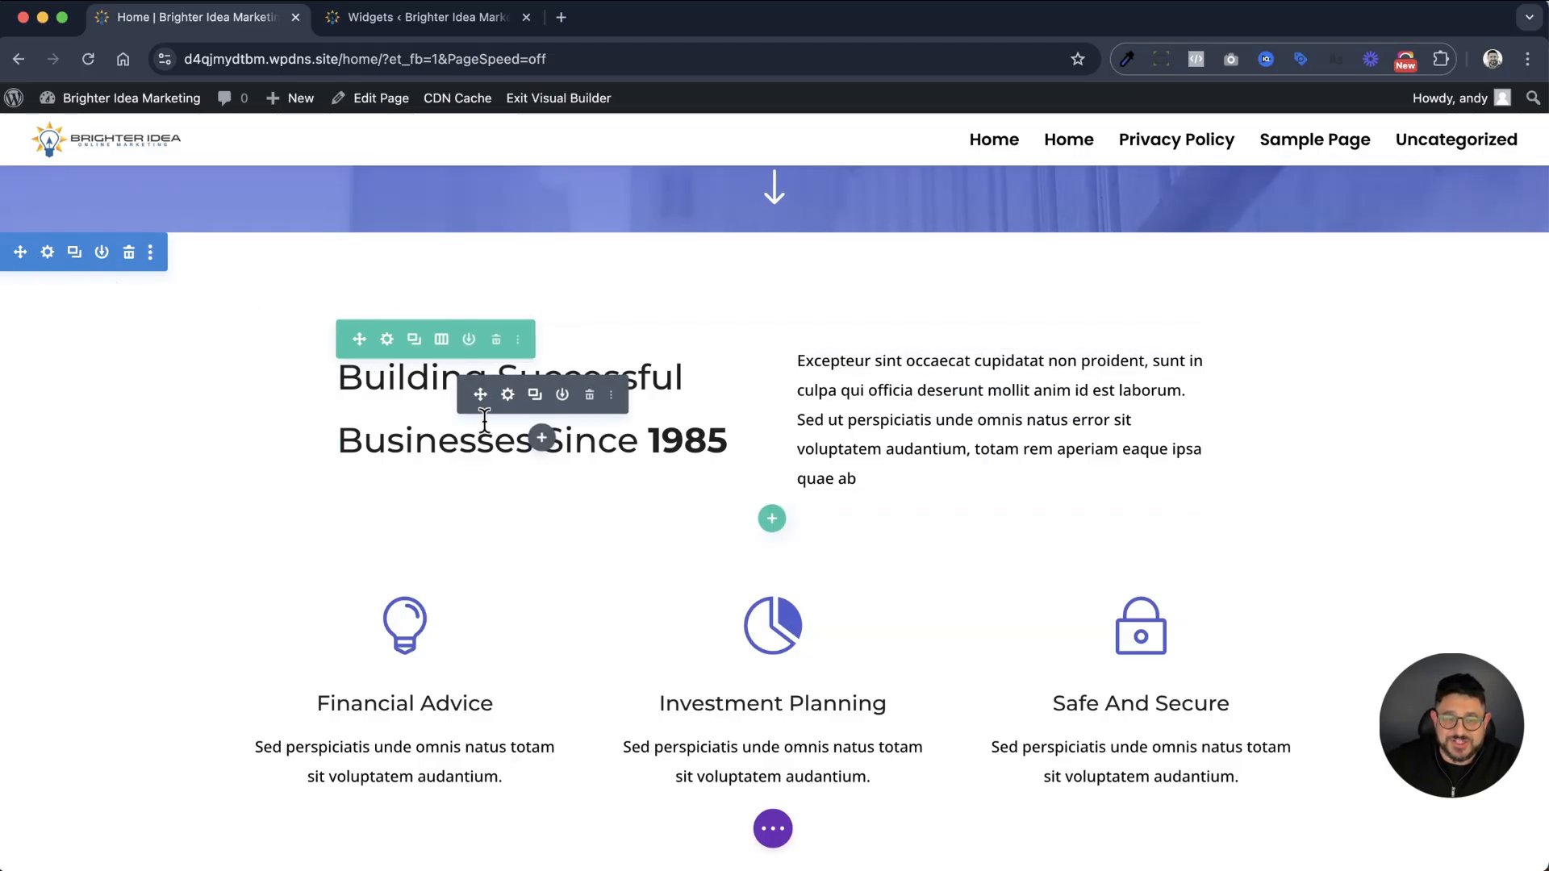
Swap the two columns of the Building Successful Businesses row, restore their original order and close the row settings
{"action": "left_click", "coordinate": [388, 340]}
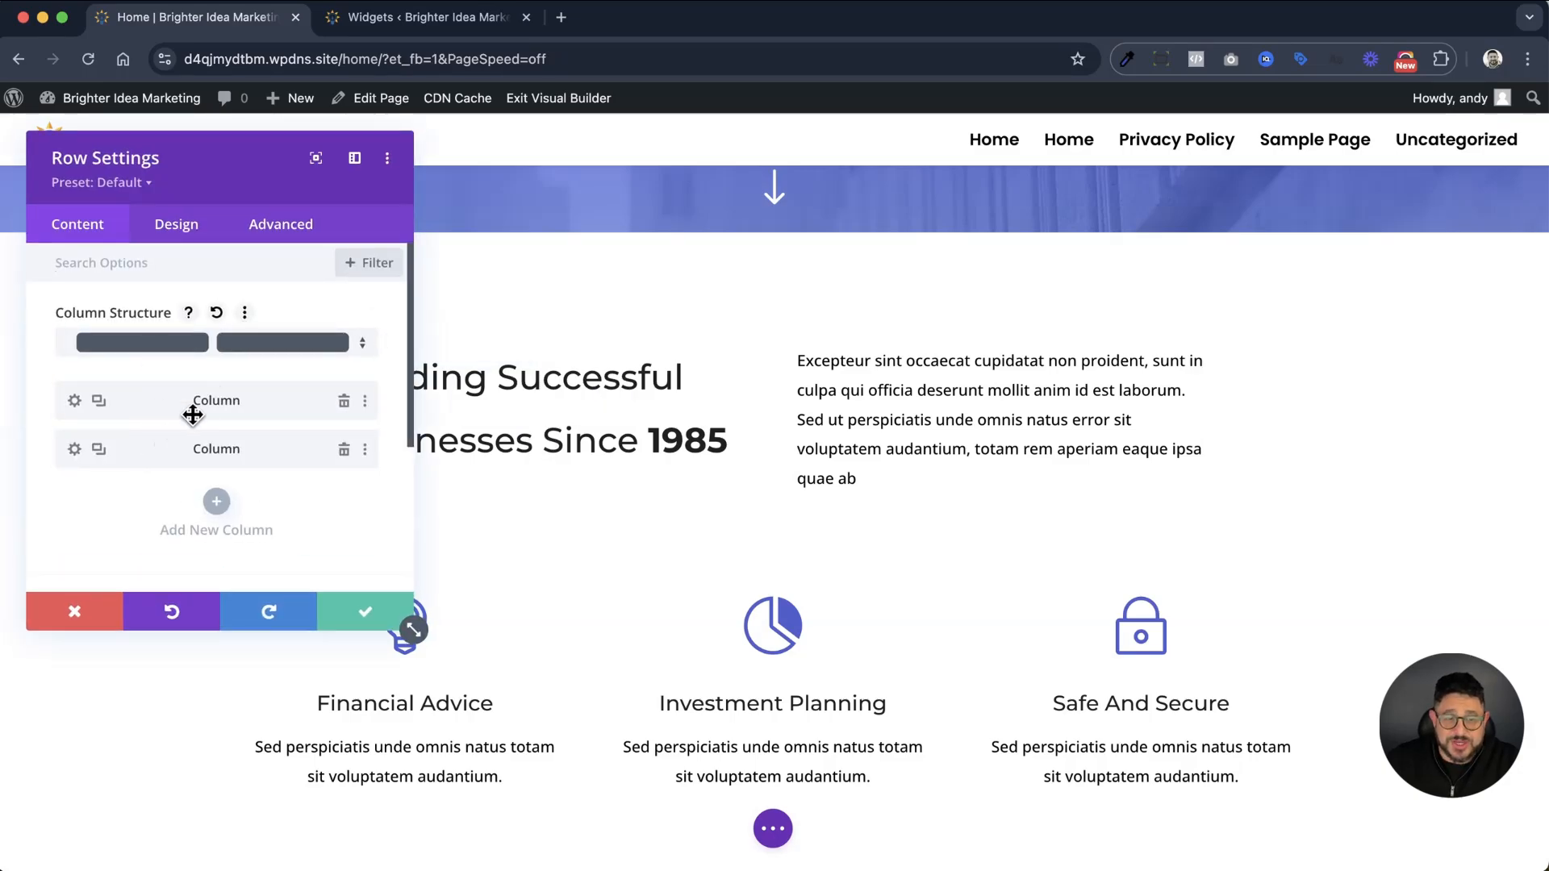
{"action": "left_click_drag", "start_coordinate": [190, 446], "coordinate": [169, 408]}
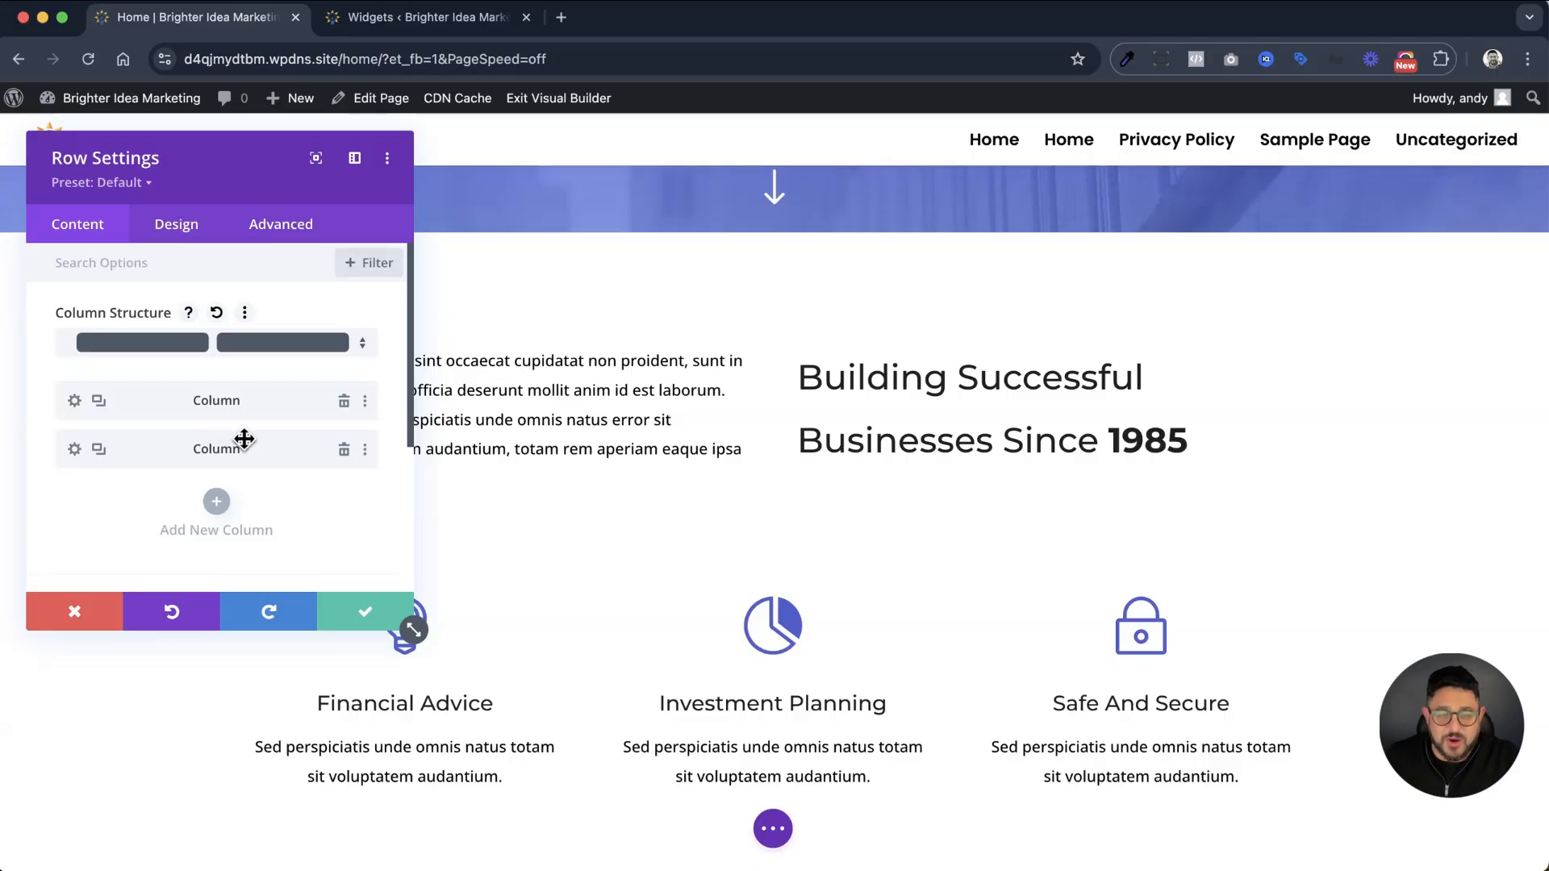
{"action": "left_click_drag", "start_coordinate": [118, 436], "coordinate": [131, 391]}
{"action": "left_click", "coordinate": [365, 609]}
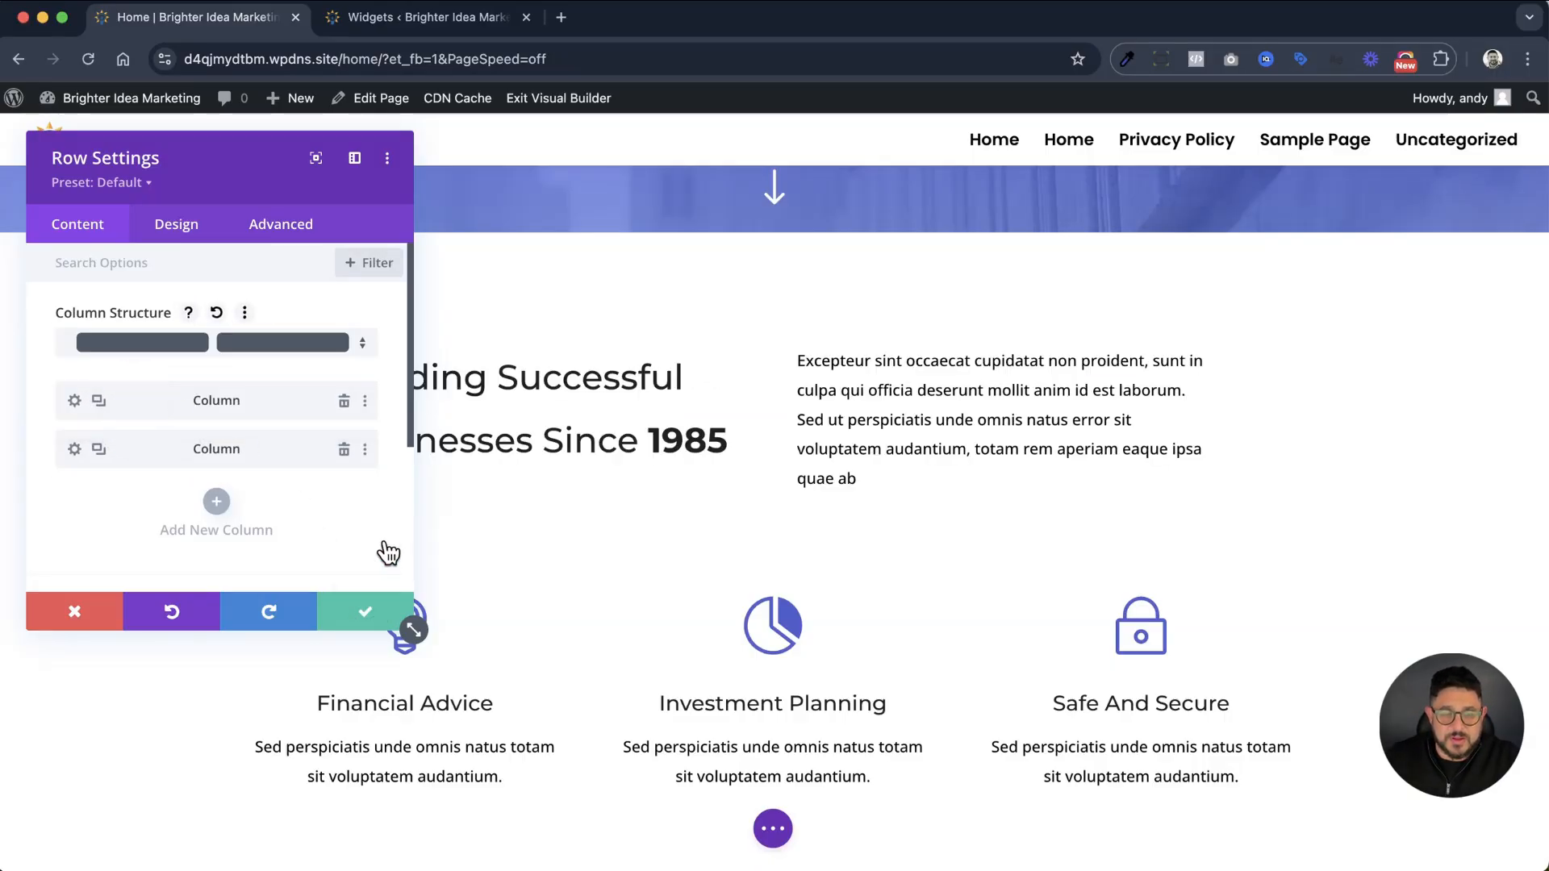
{"action": "left_click", "coordinate": [395, 621]}
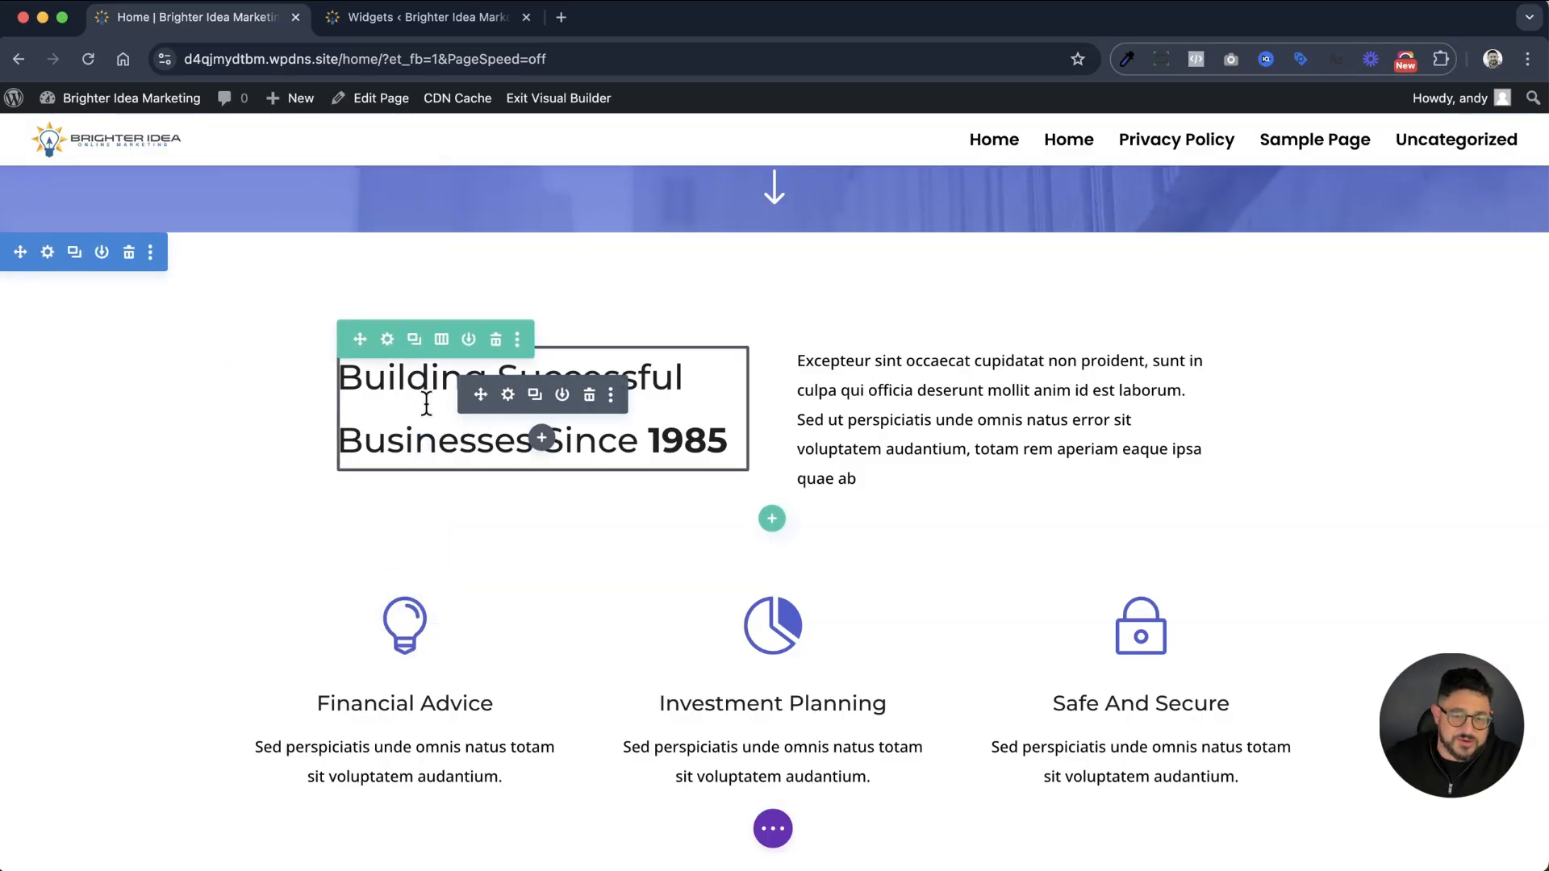
Look at the Building Successful Businesses heading's text settings and browse the modules available to insert below it, without adding one
{"action": "left_click", "coordinate": [508, 395]}
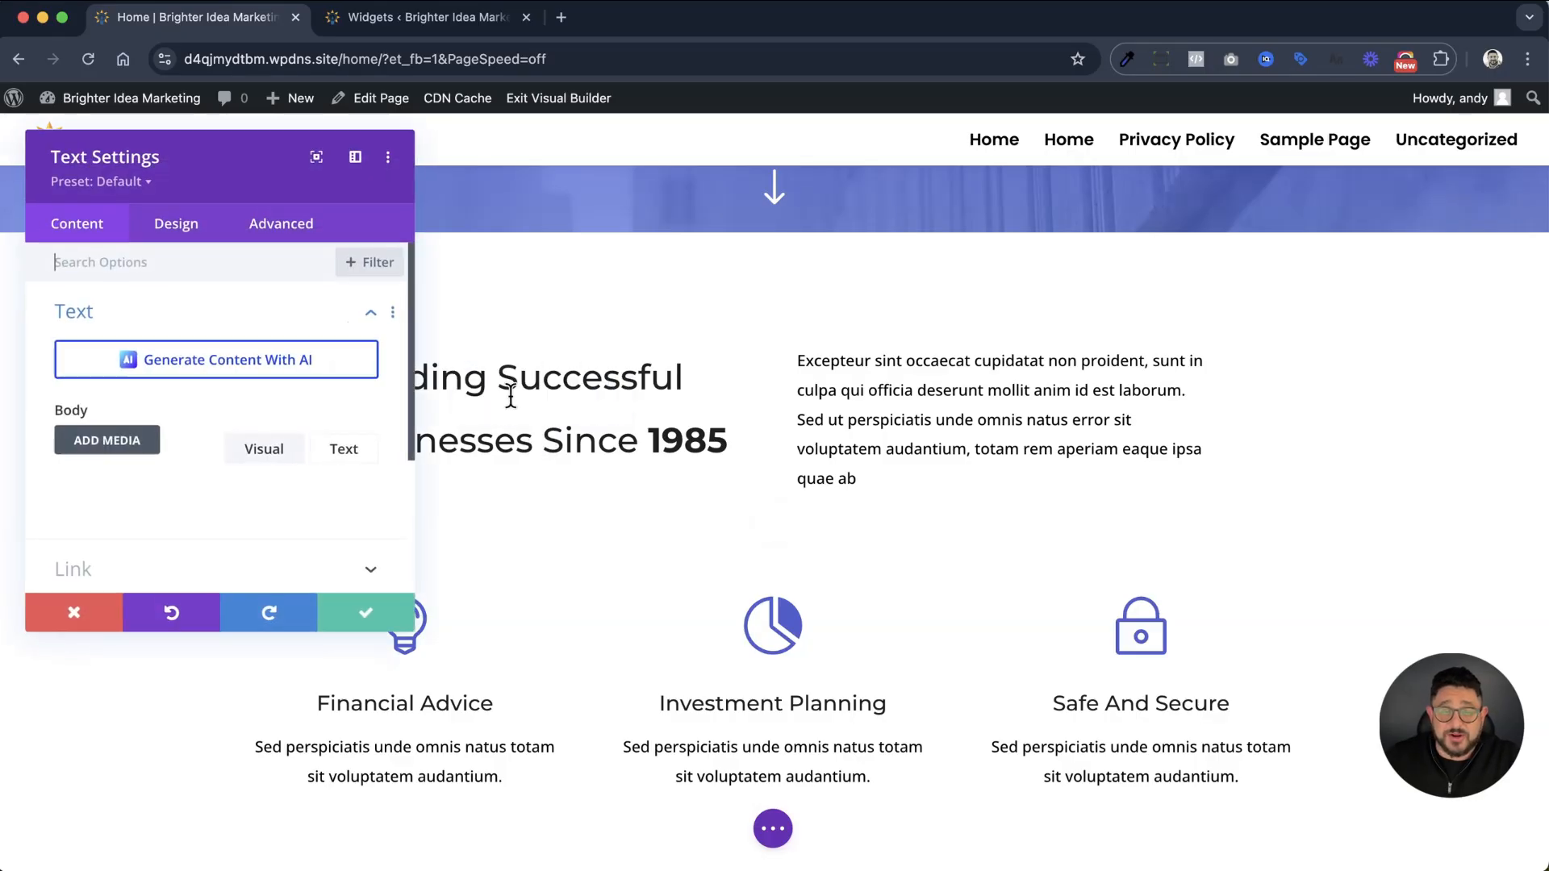
{"action": "left_click", "coordinate": [86, 618]}
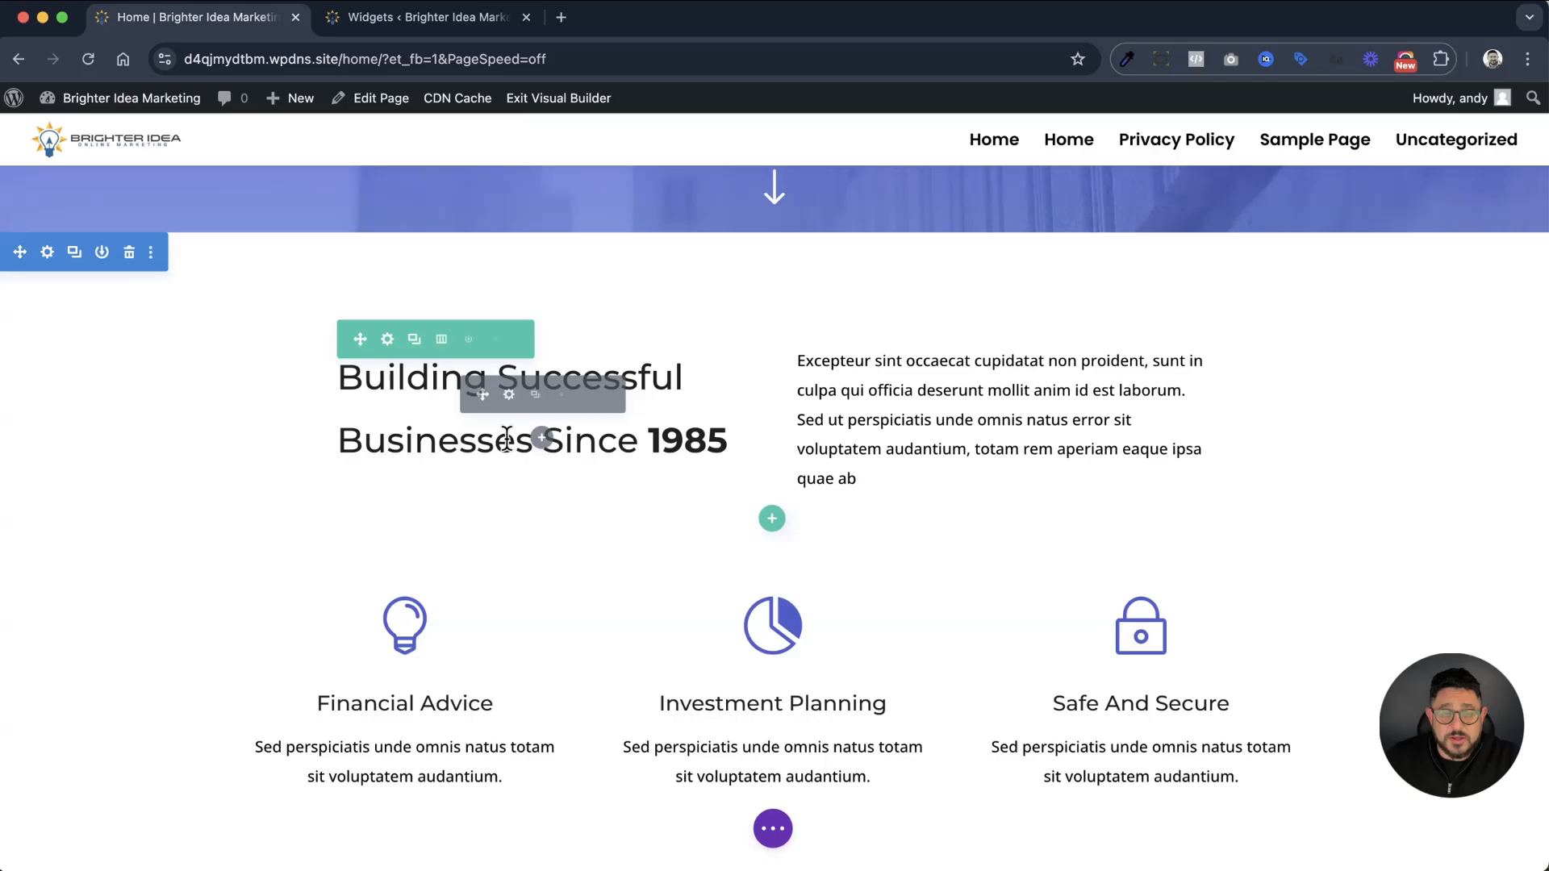
{"action": "left_click", "coordinate": [547, 442]}
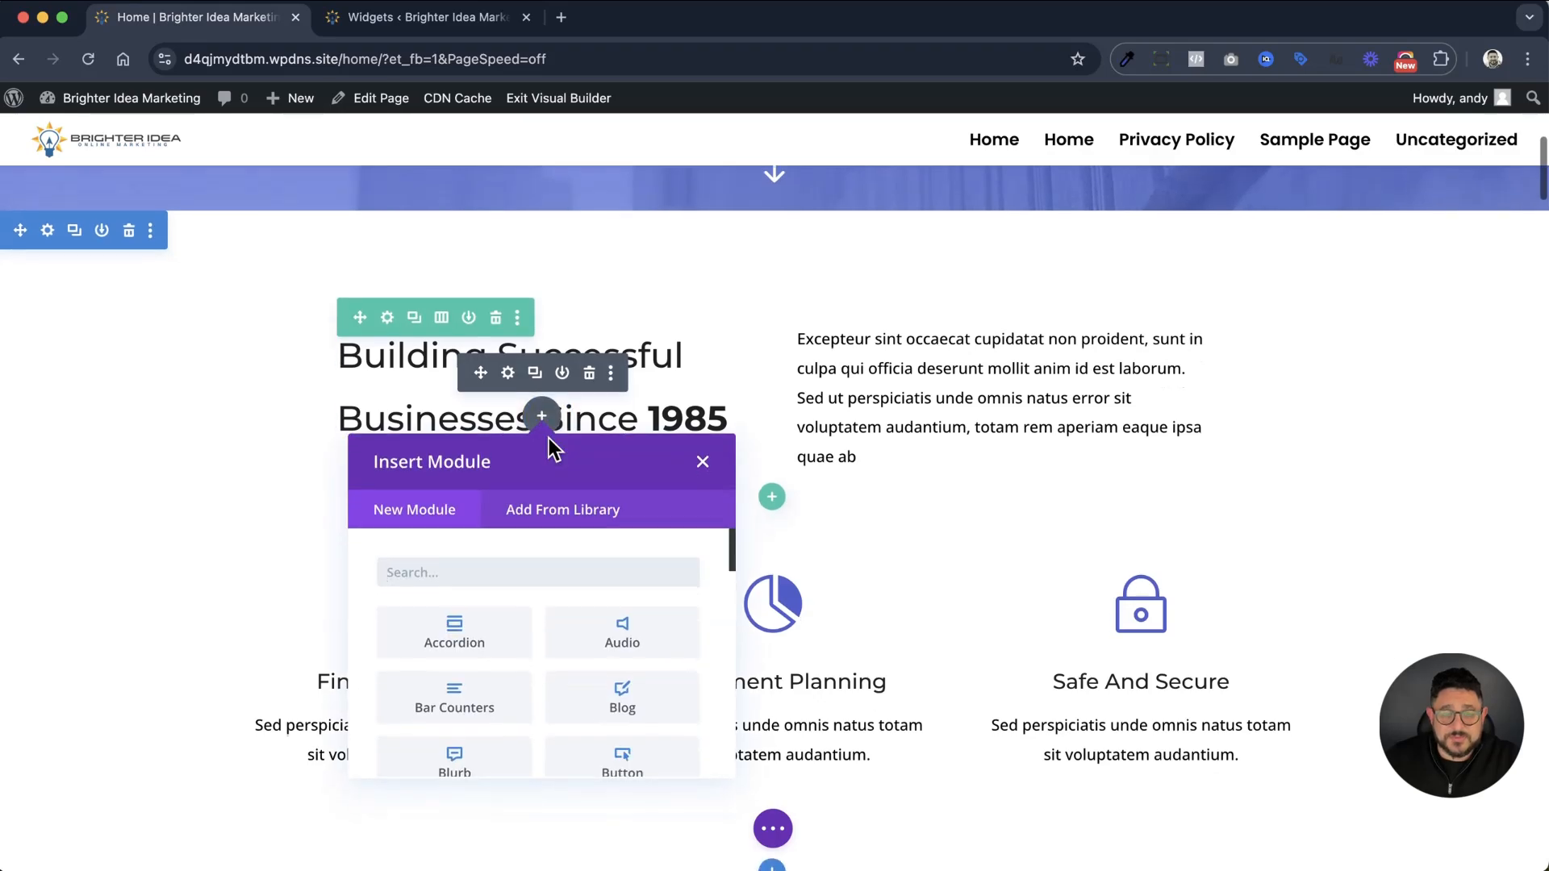
{"action": "scroll", "coordinate": [659, 611], "scroll_direction": "down", "scroll_amount": 1}
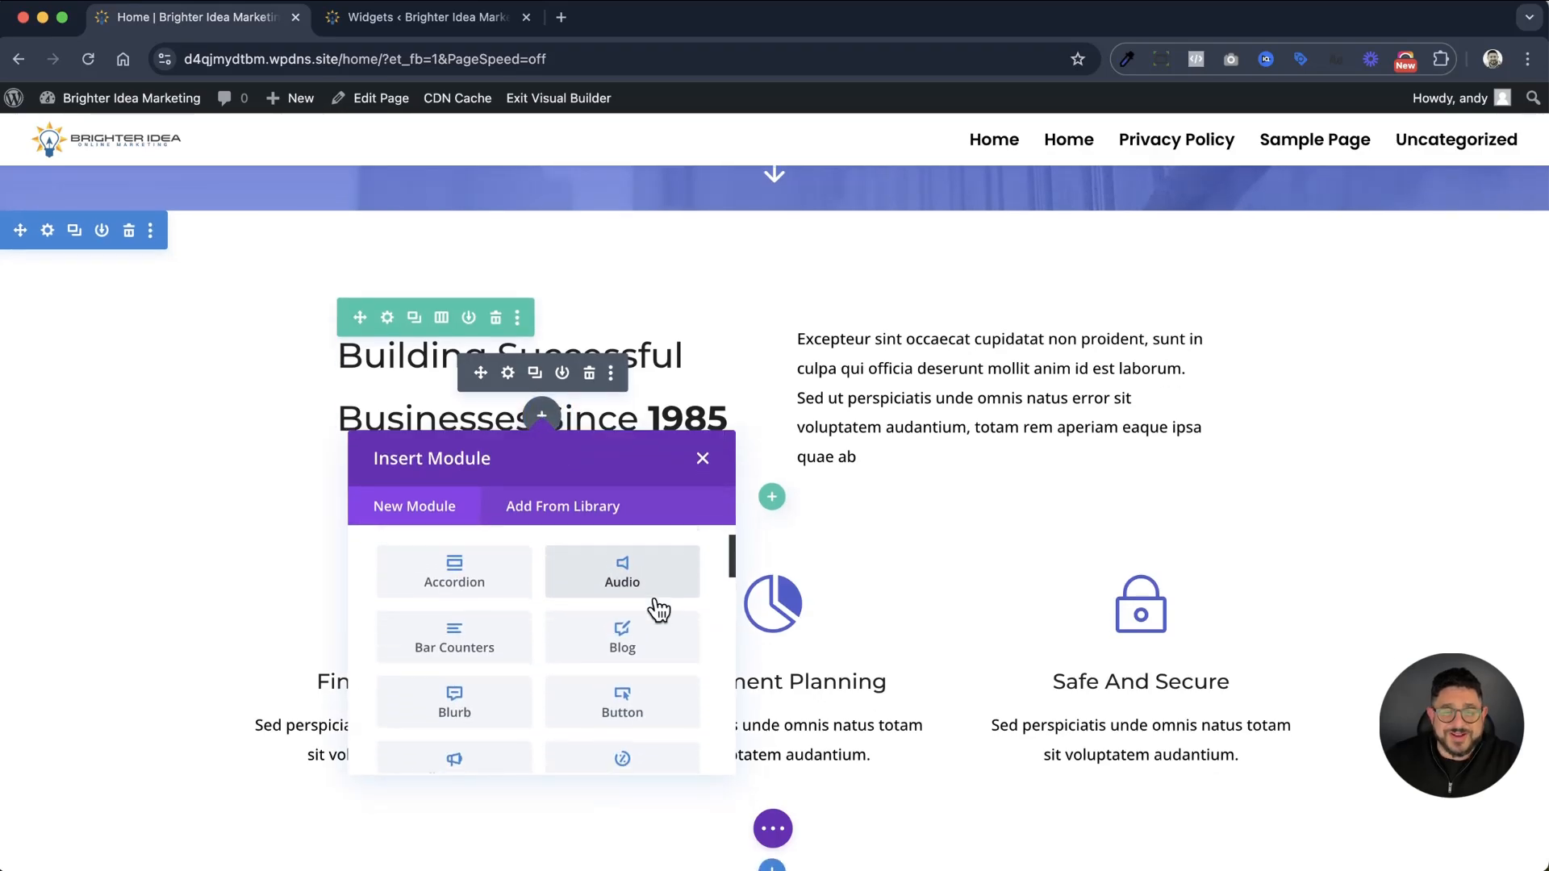
{"action": "scroll", "coordinate": [659, 611], "scroll_direction": "down", "scroll_amount": 1}
{"action": "scroll", "coordinate": [659, 611], "scroll_direction": "down", "scroll_amount": 2}
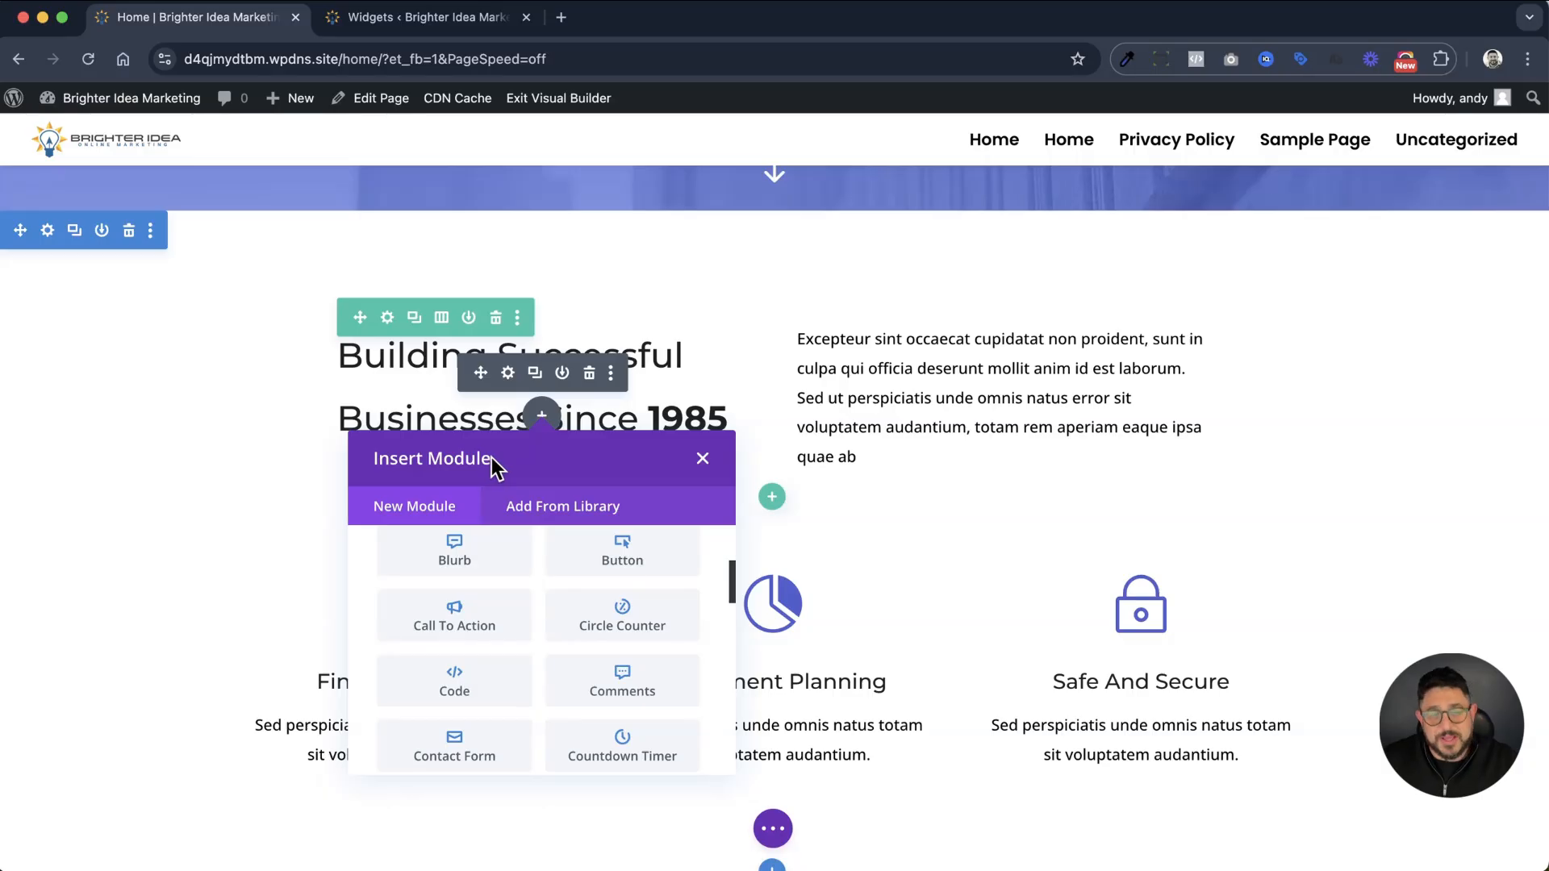
{"action": "scroll", "coordinate": [588, 621], "scroll_direction": "up", "scroll_amount": 4}
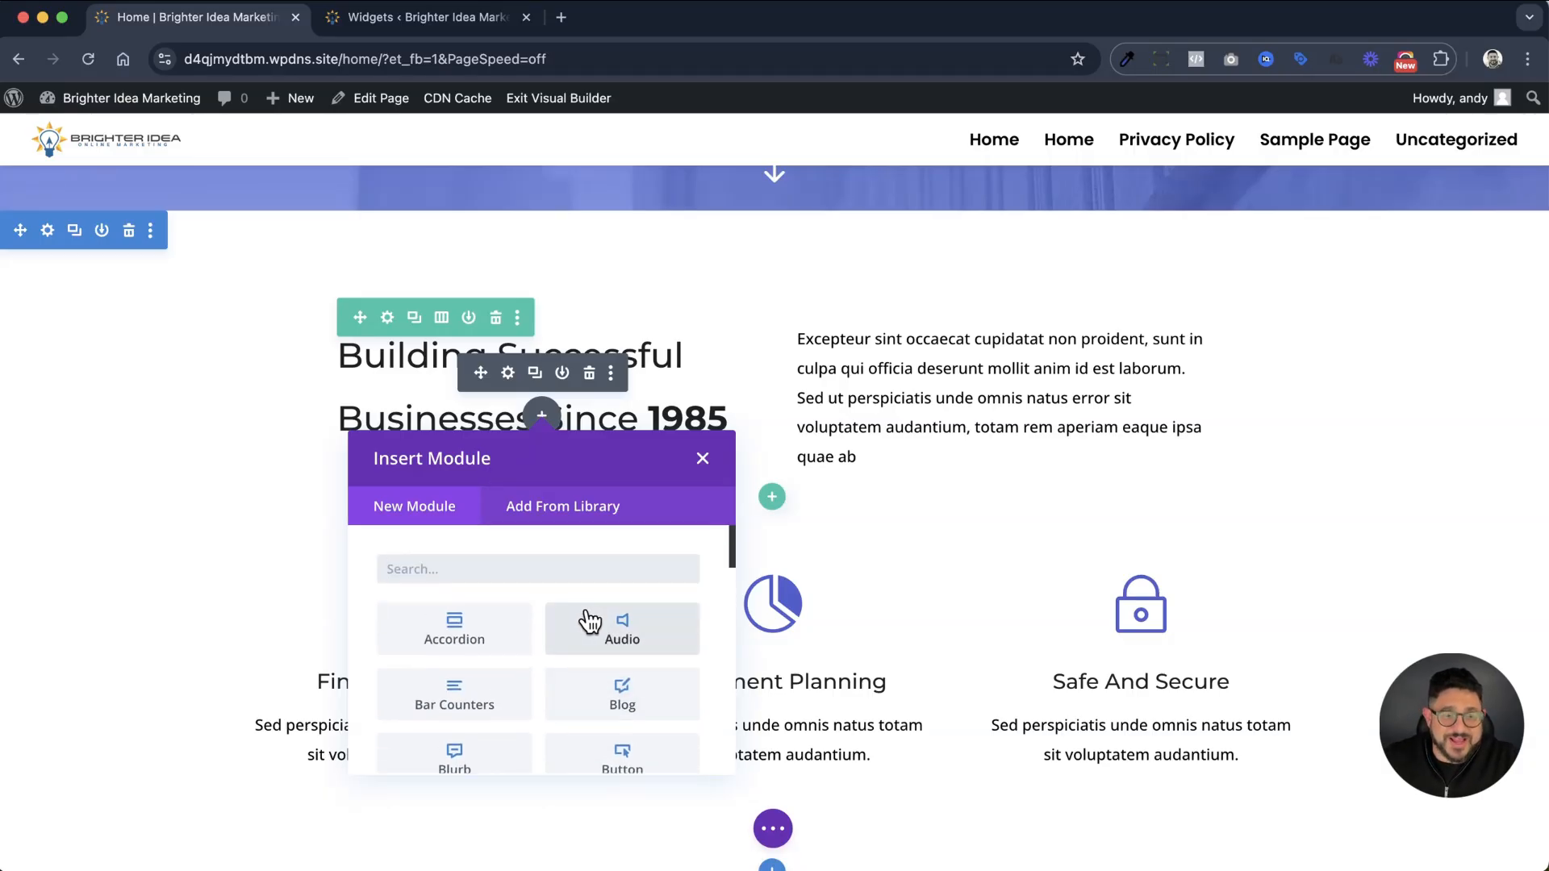
{"action": "scroll", "coordinate": [508, 637], "scroll_direction": "down", "scroll_amount": 1}
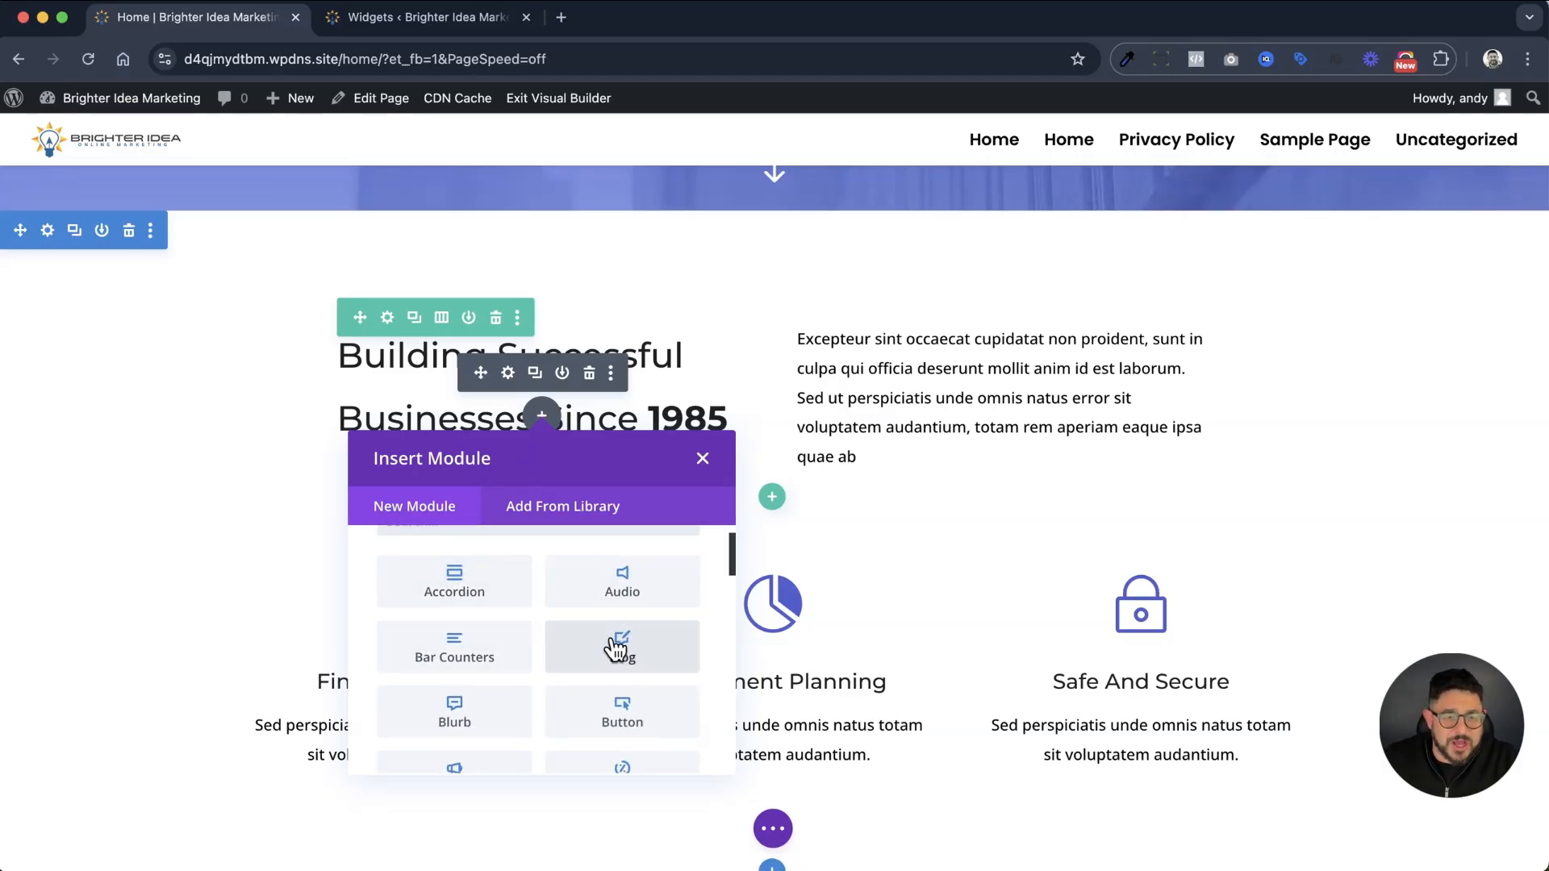
{"action": "scroll", "coordinate": [464, 693], "scroll_direction": "down", "scroll_amount": 3}
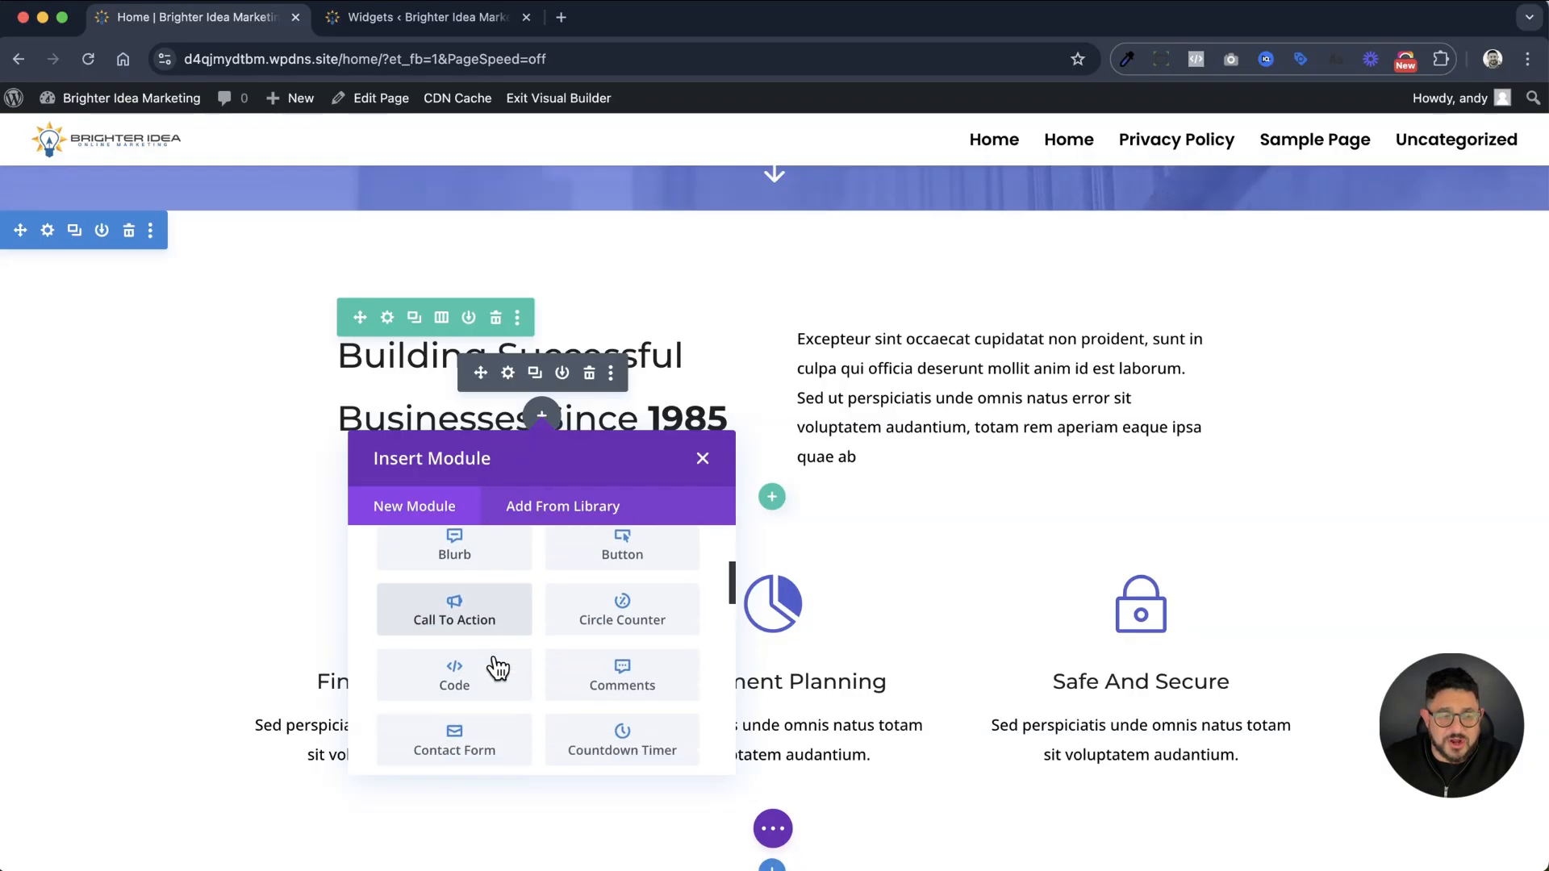
{"action": "scroll", "coordinate": [494, 660], "scroll_direction": "down", "scroll_amount": 3}
{"action": "scroll", "coordinate": [490, 661], "scroll_direction": "down", "scroll_amount": 5}
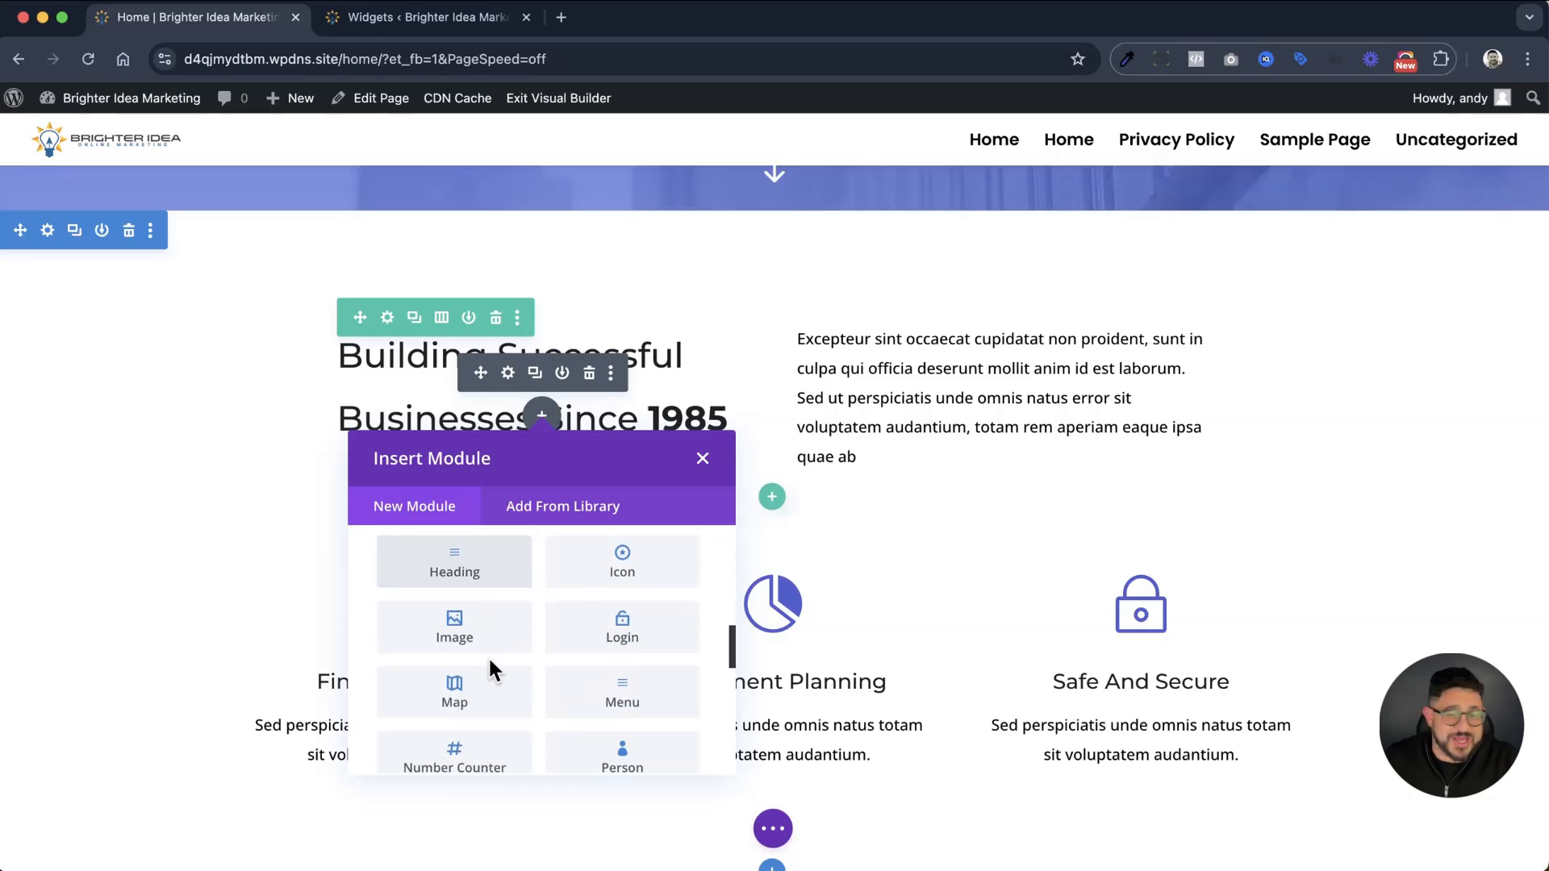
{"action": "scroll", "coordinate": [488, 645], "scroll_direction": "down", "scroll_amount": 6}
{"action": "scroll", "coordinate": [489, 637], "scroll_direction": "down", "scroll_amount": 6}
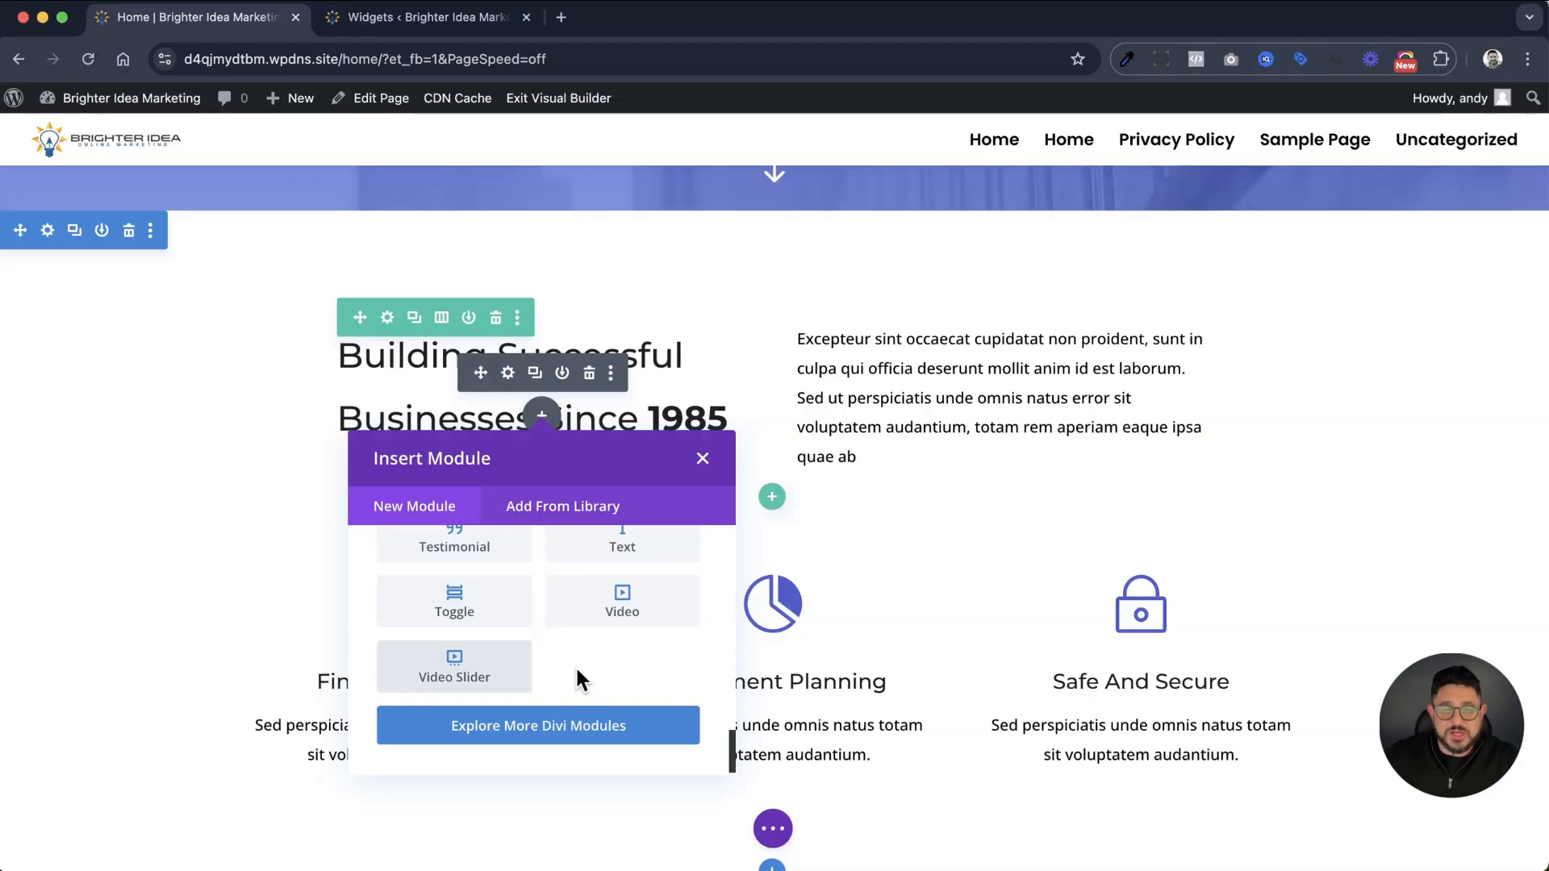
{"action": "left_click", "coordinate": [895, 550]}
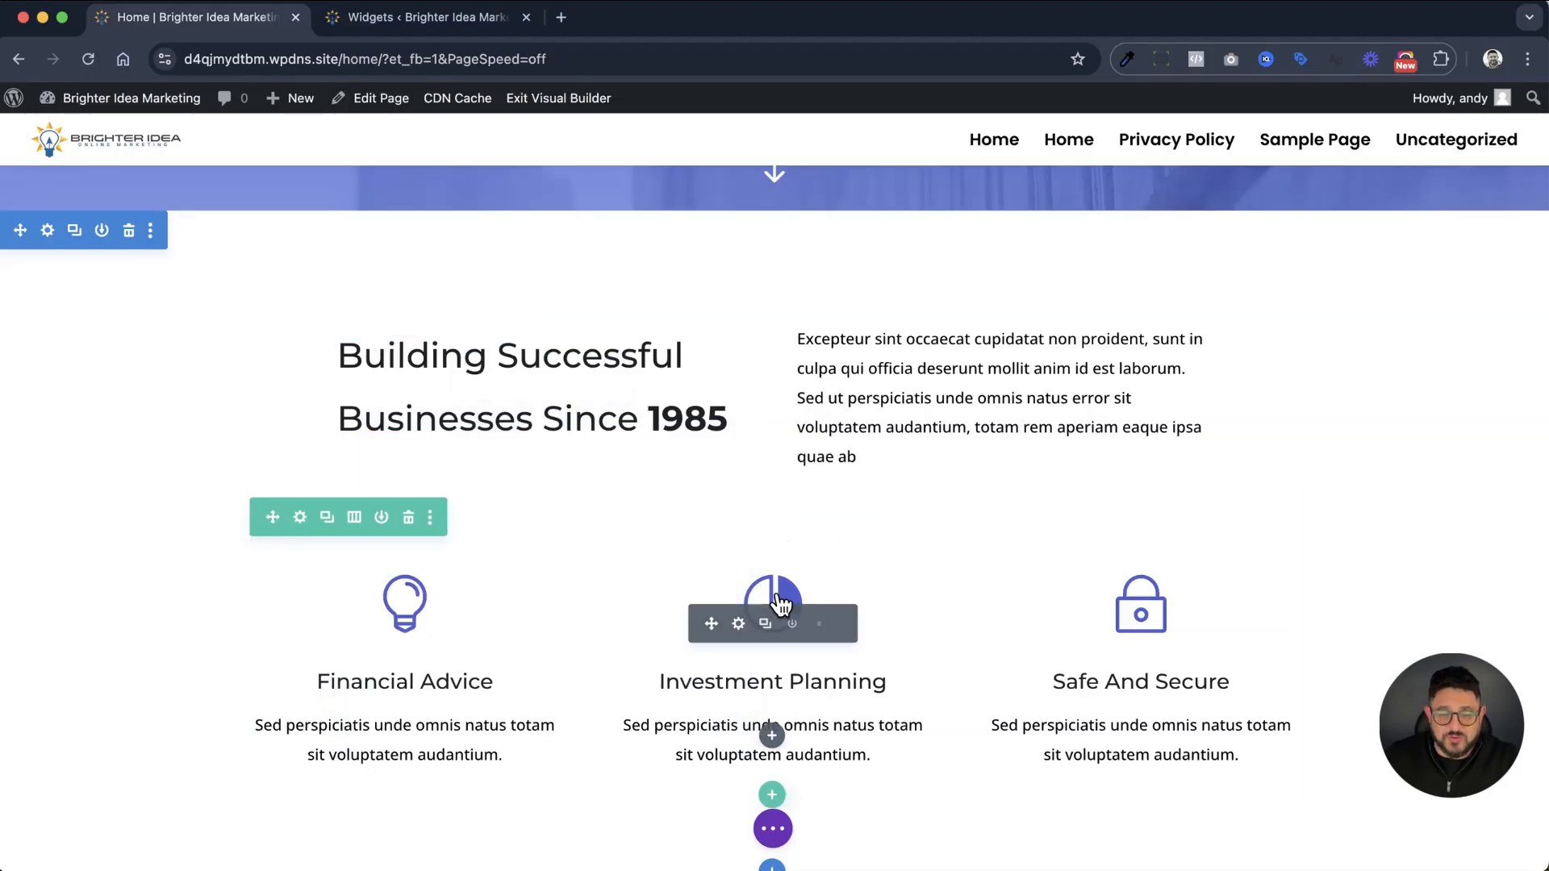
Insert a Call To Action module below the Investment Planning blurb, discard its settings and undo the insertion
{"action": "left_click", "coordinate": [772, 736]}
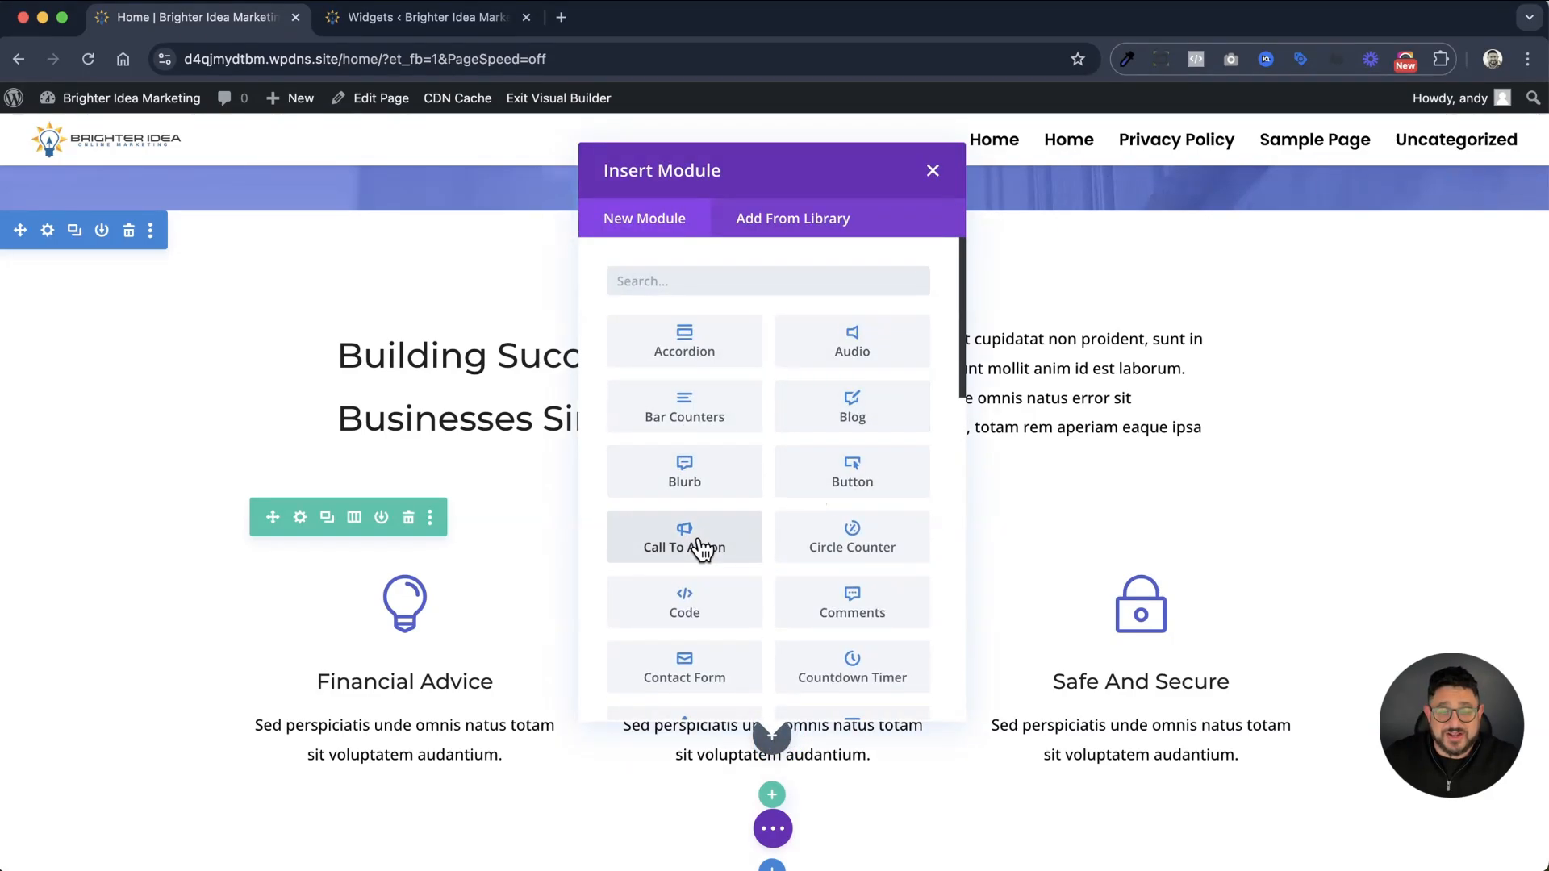
{"action": "scroll", "coordinate": [702, 538], "scroll_direction": "down", "scroll_amount": 5}
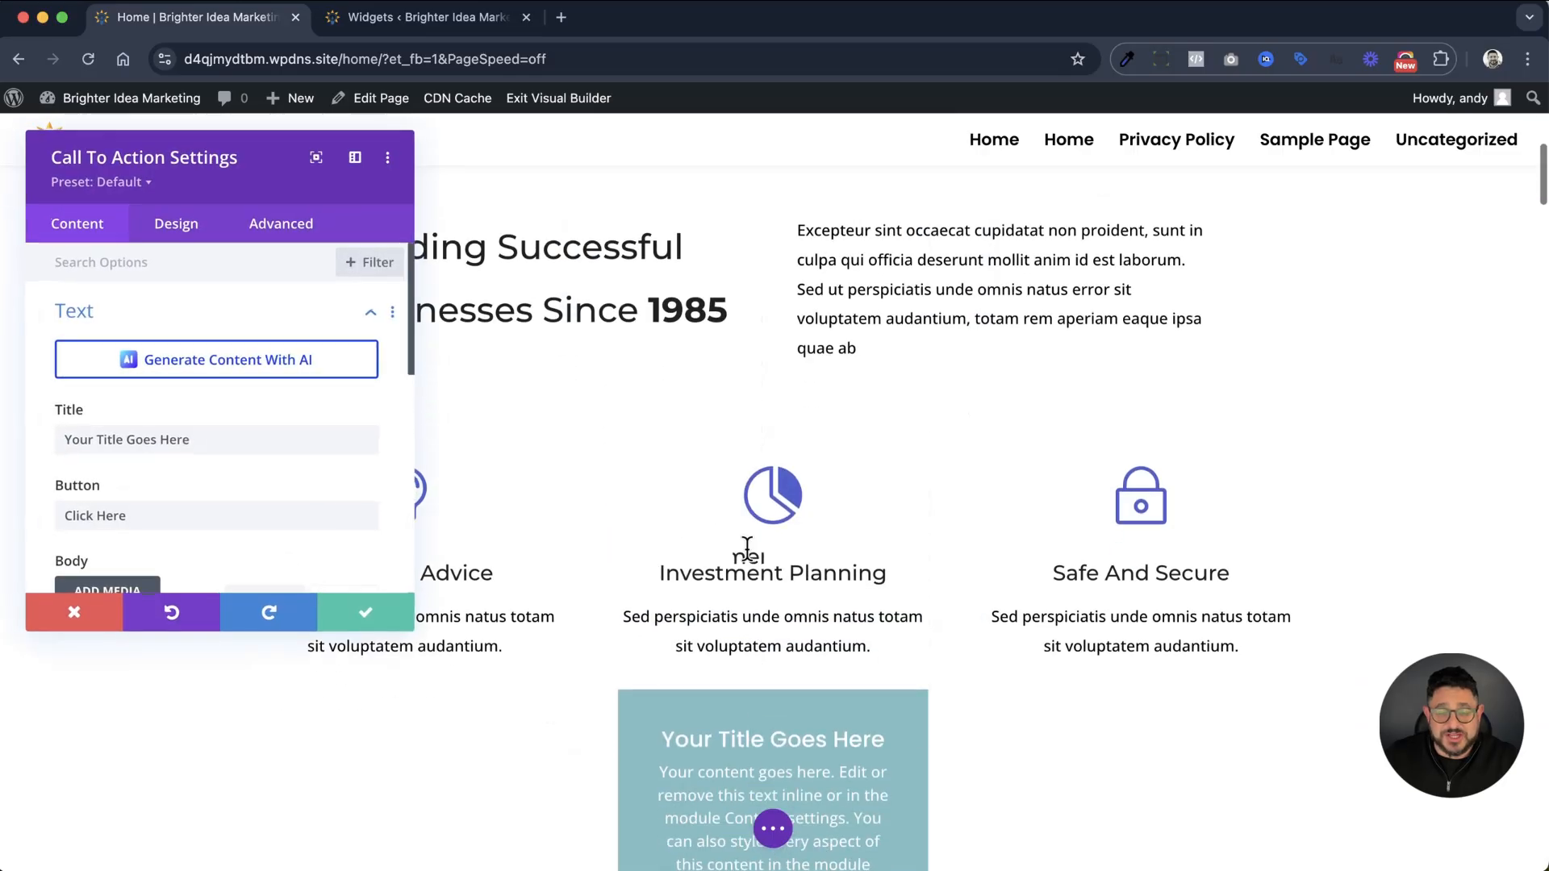
{"action": "left_click", "coordinate": [103, 622]}
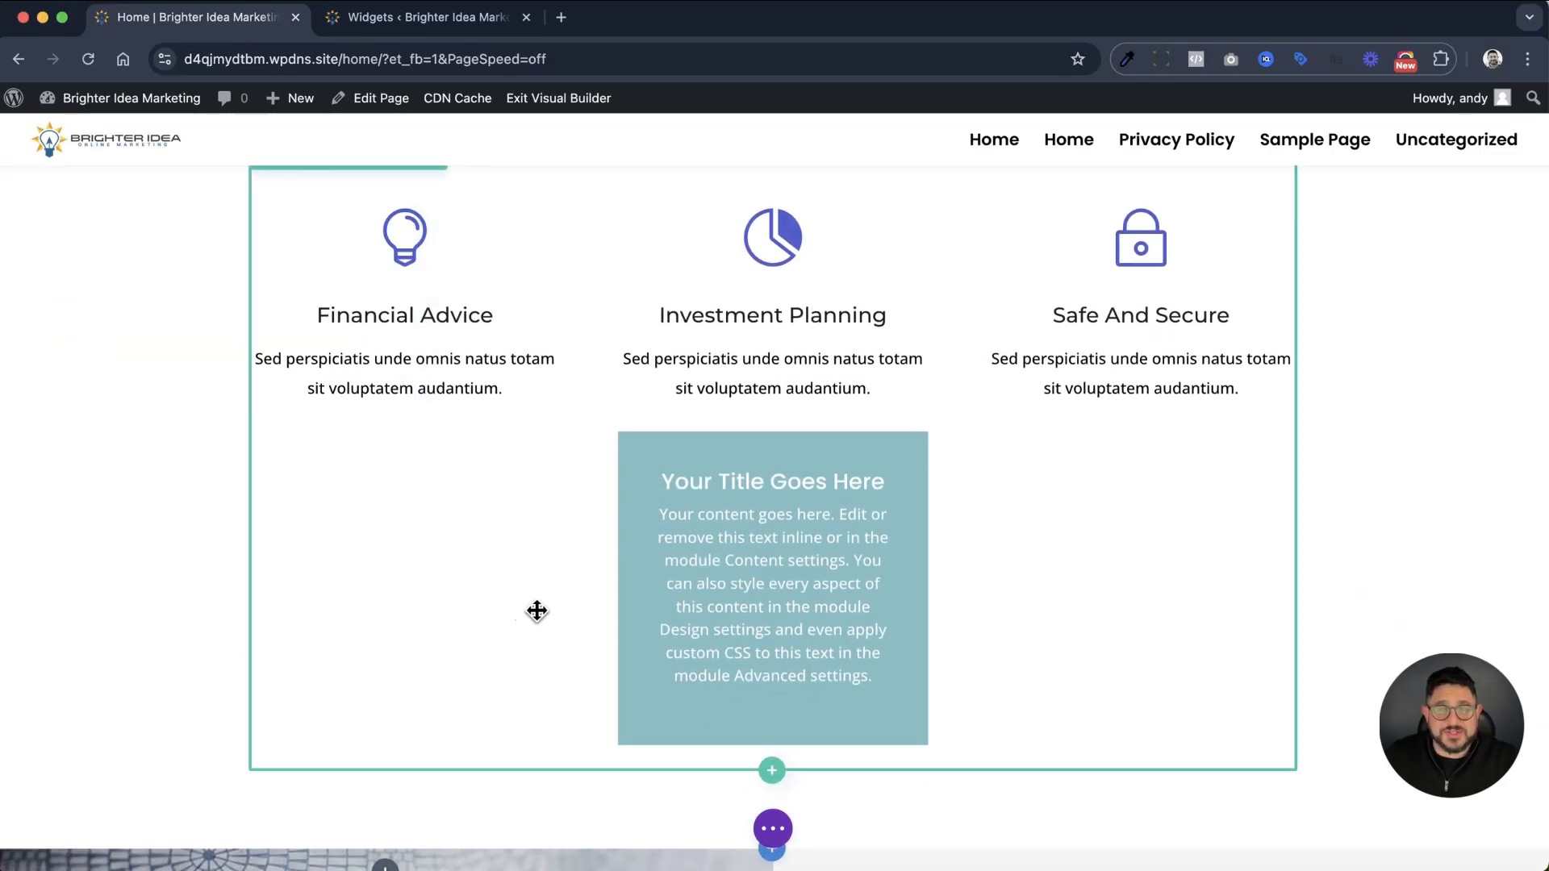
{"action": "key", "text": "super+z"}
Replace the hero section's background image with an uploaded bkrd.jpg and save the section settings
{"action": "scroll", "coordinate": [581, 617], "scroll_direction": "up", "scroll_amount": 10}
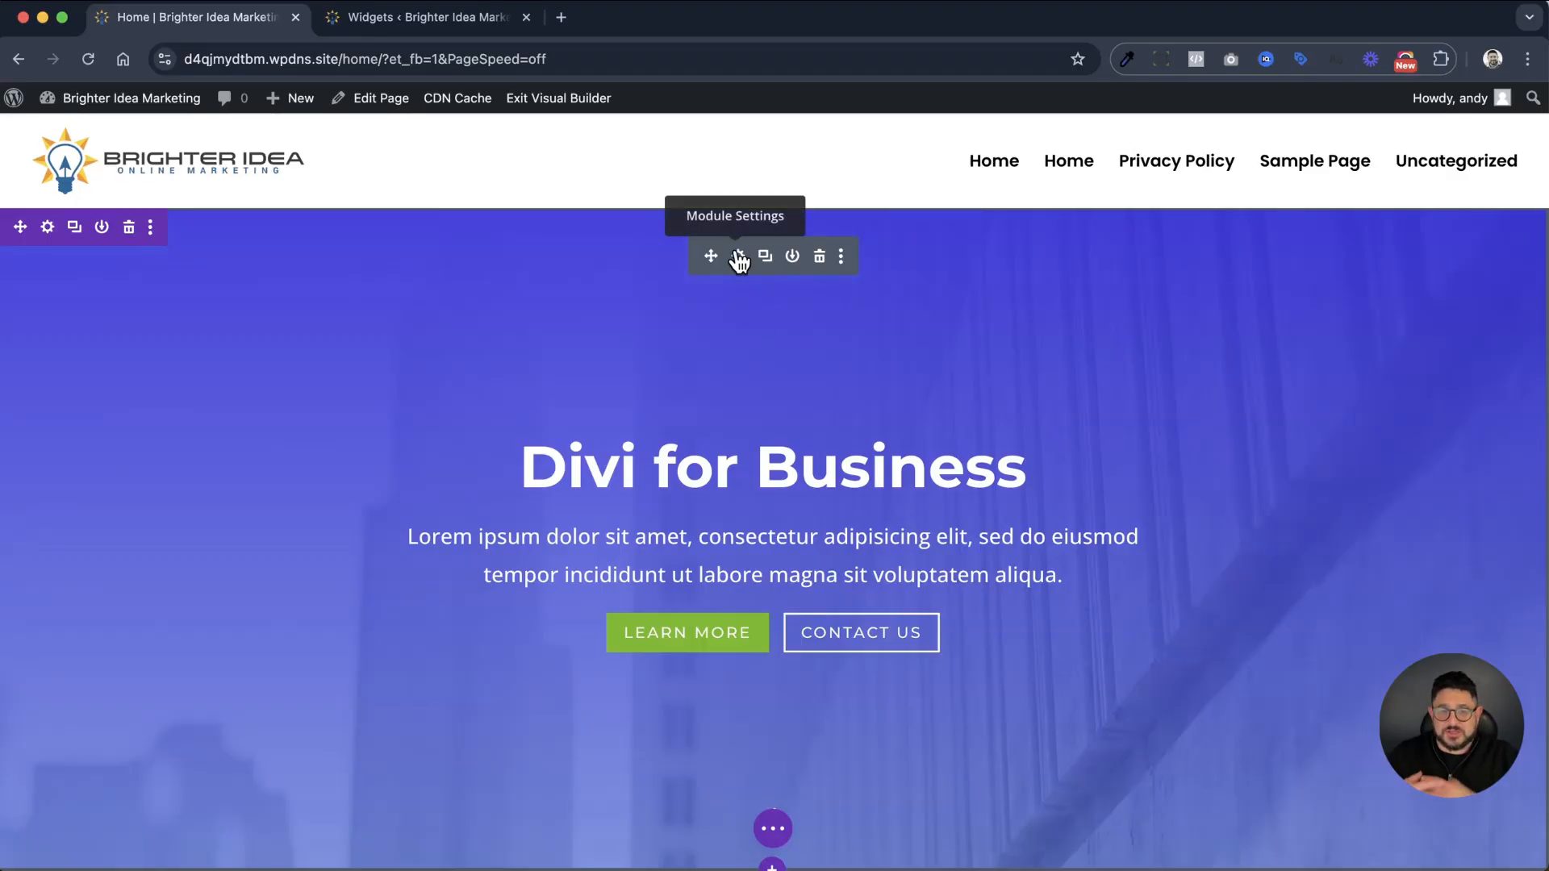
{"action": "left_click", "coordinate": [48, 226]}
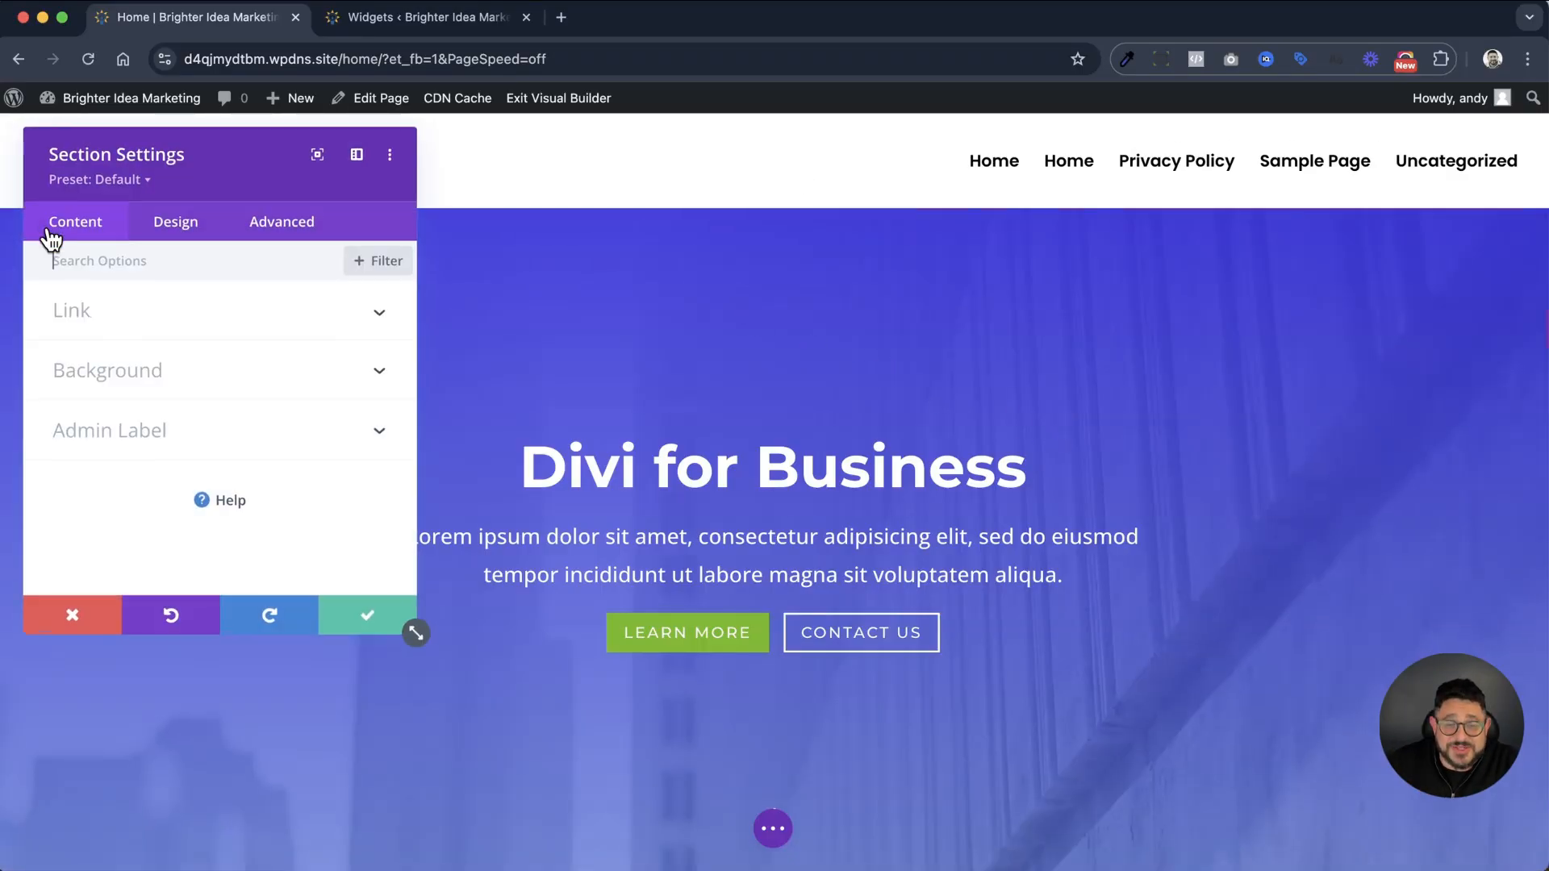
{"action": "left_click", "coordinate": [113, 367]}
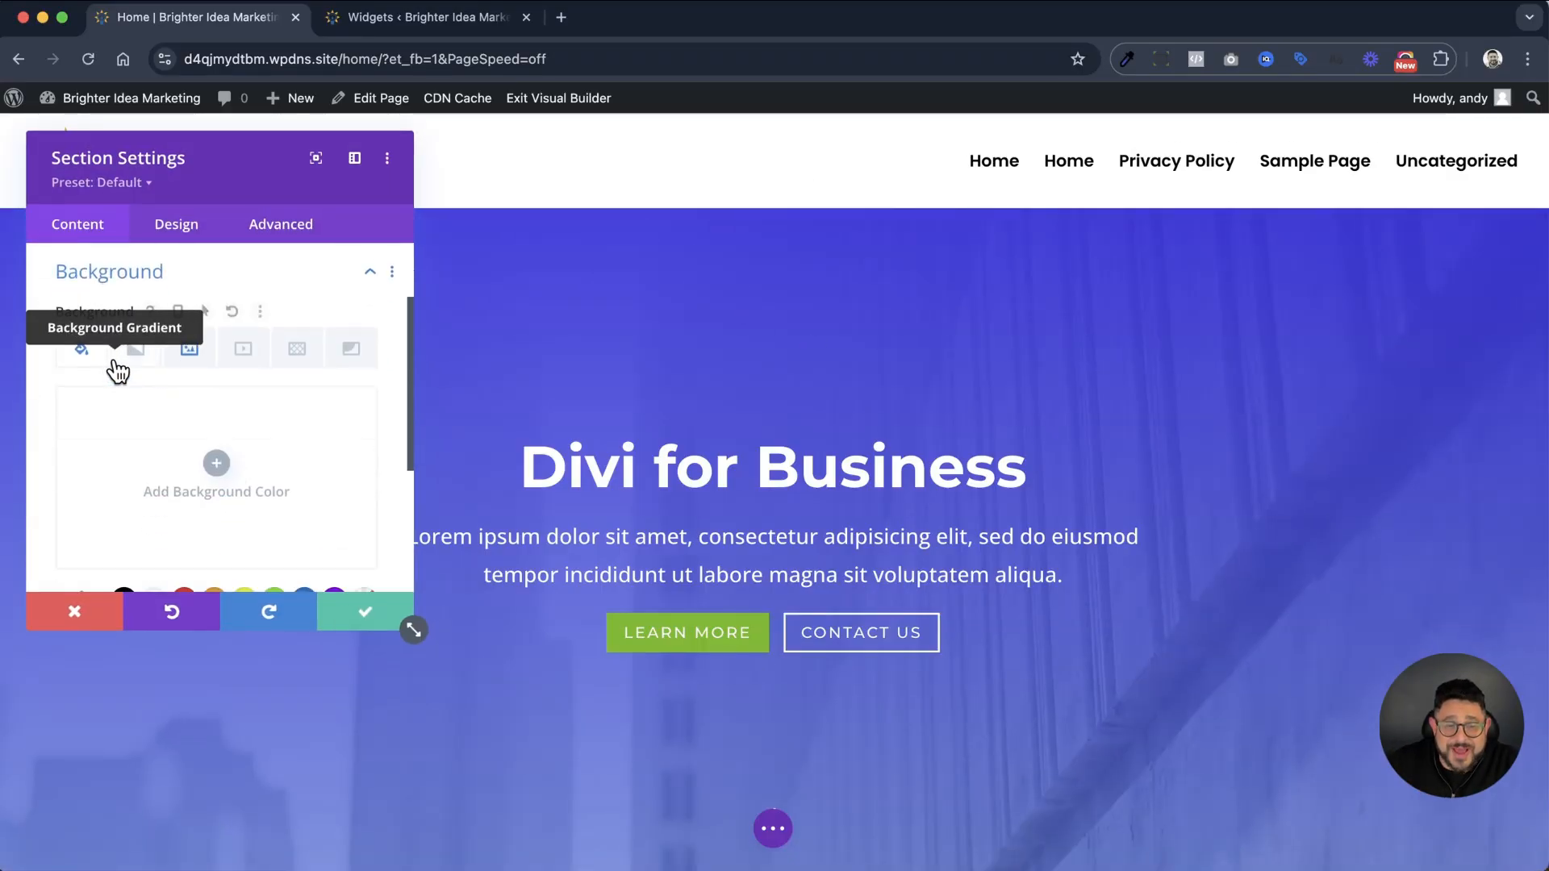
{"action": "left_click", "coordinate": [189, 351]}
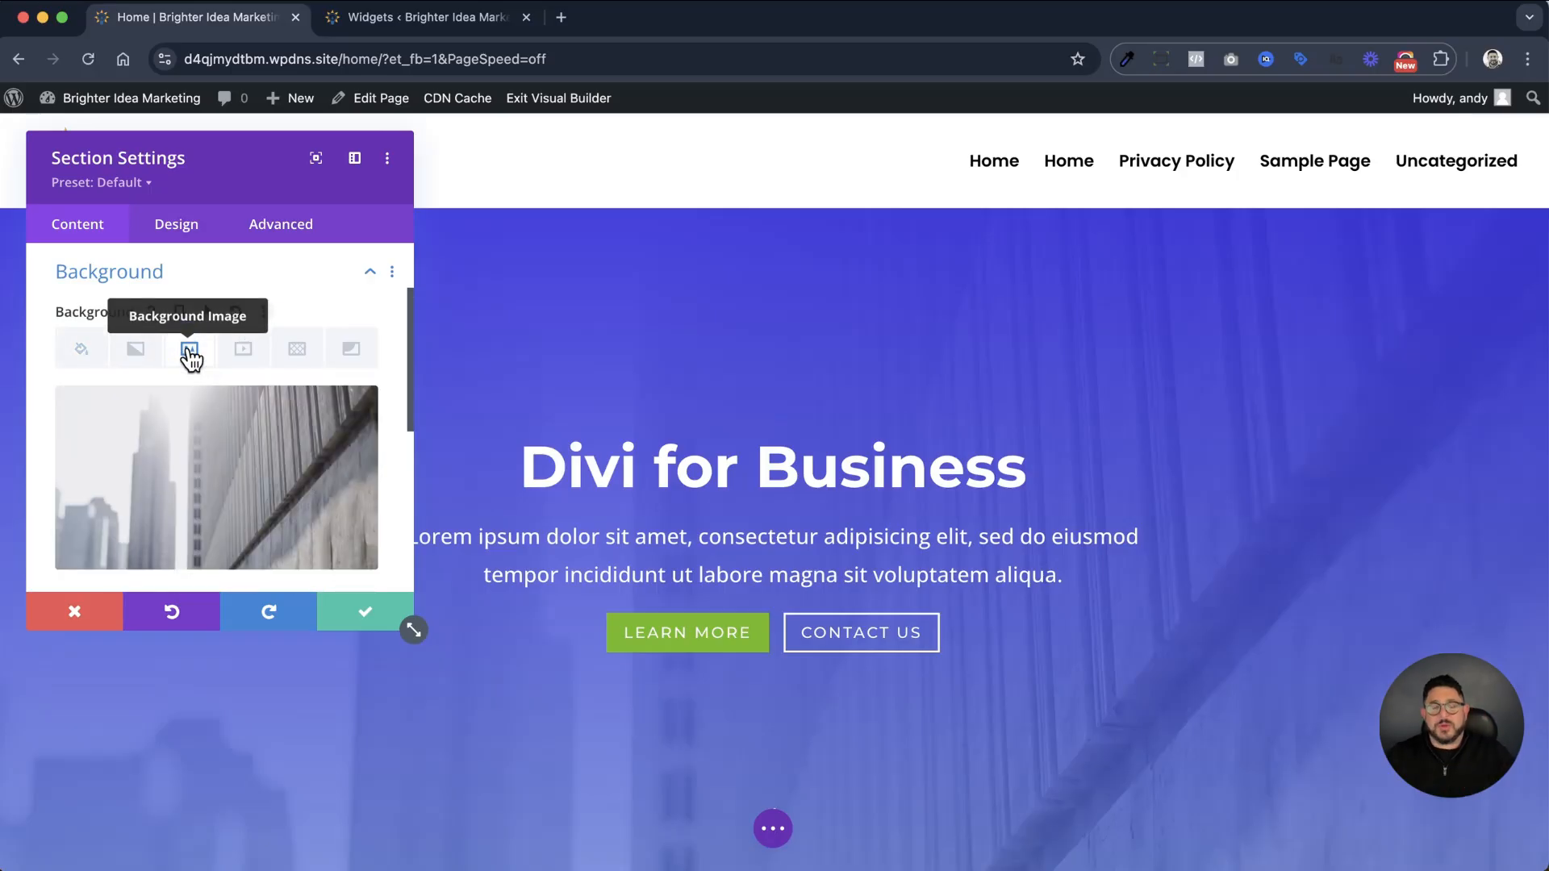
{"action": "scroll", "coordinate": [185, 359], "scroll_direction": "down", "scroll_amount": 2}
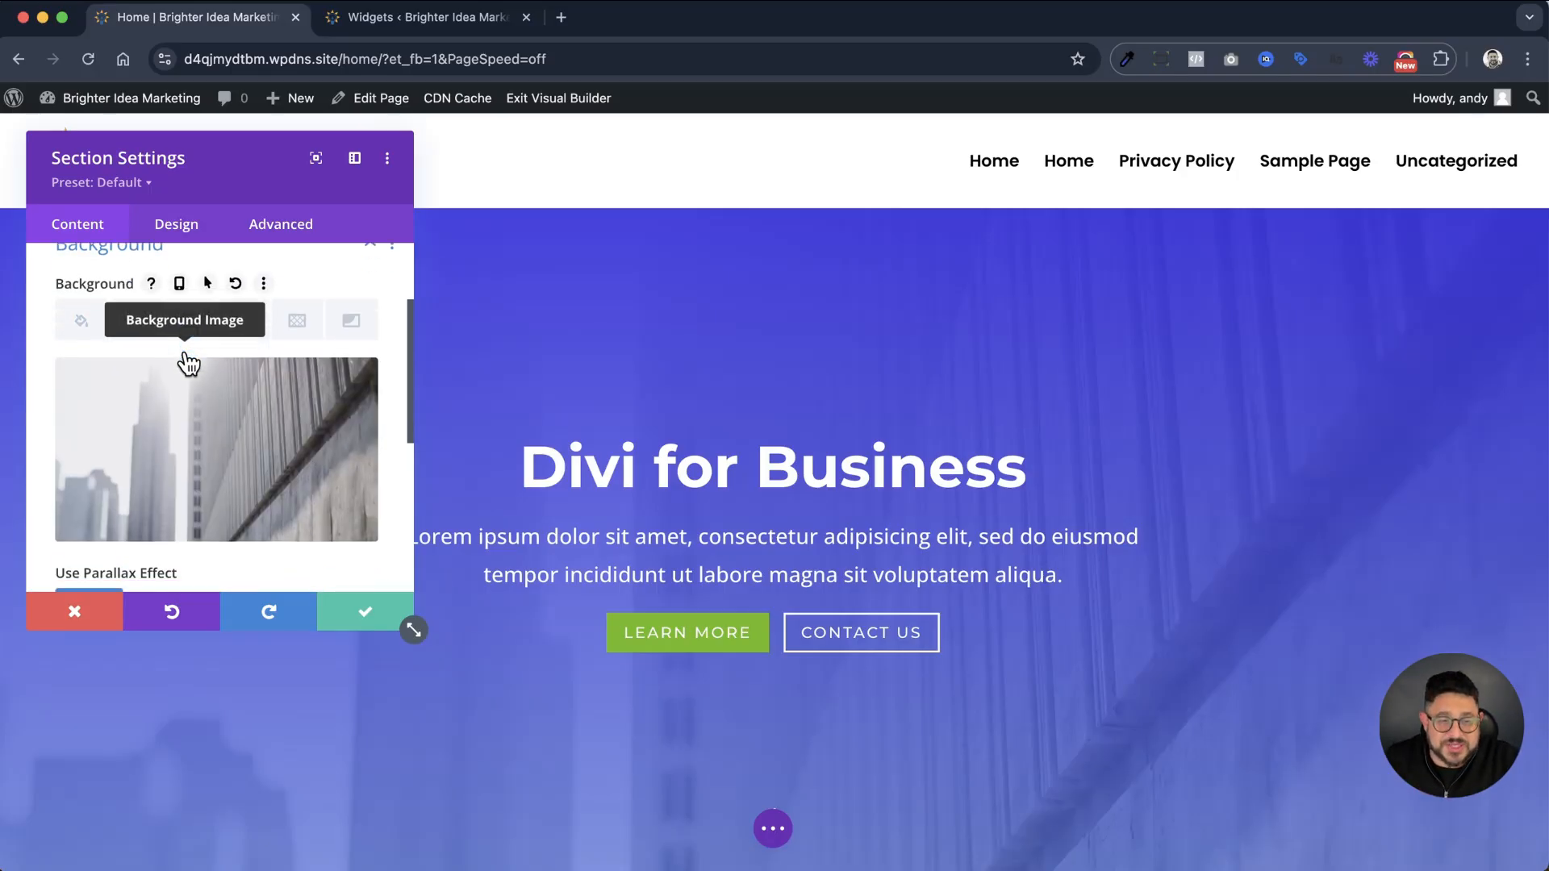
{"action": "left_click", "coordinate": [157, 468]}
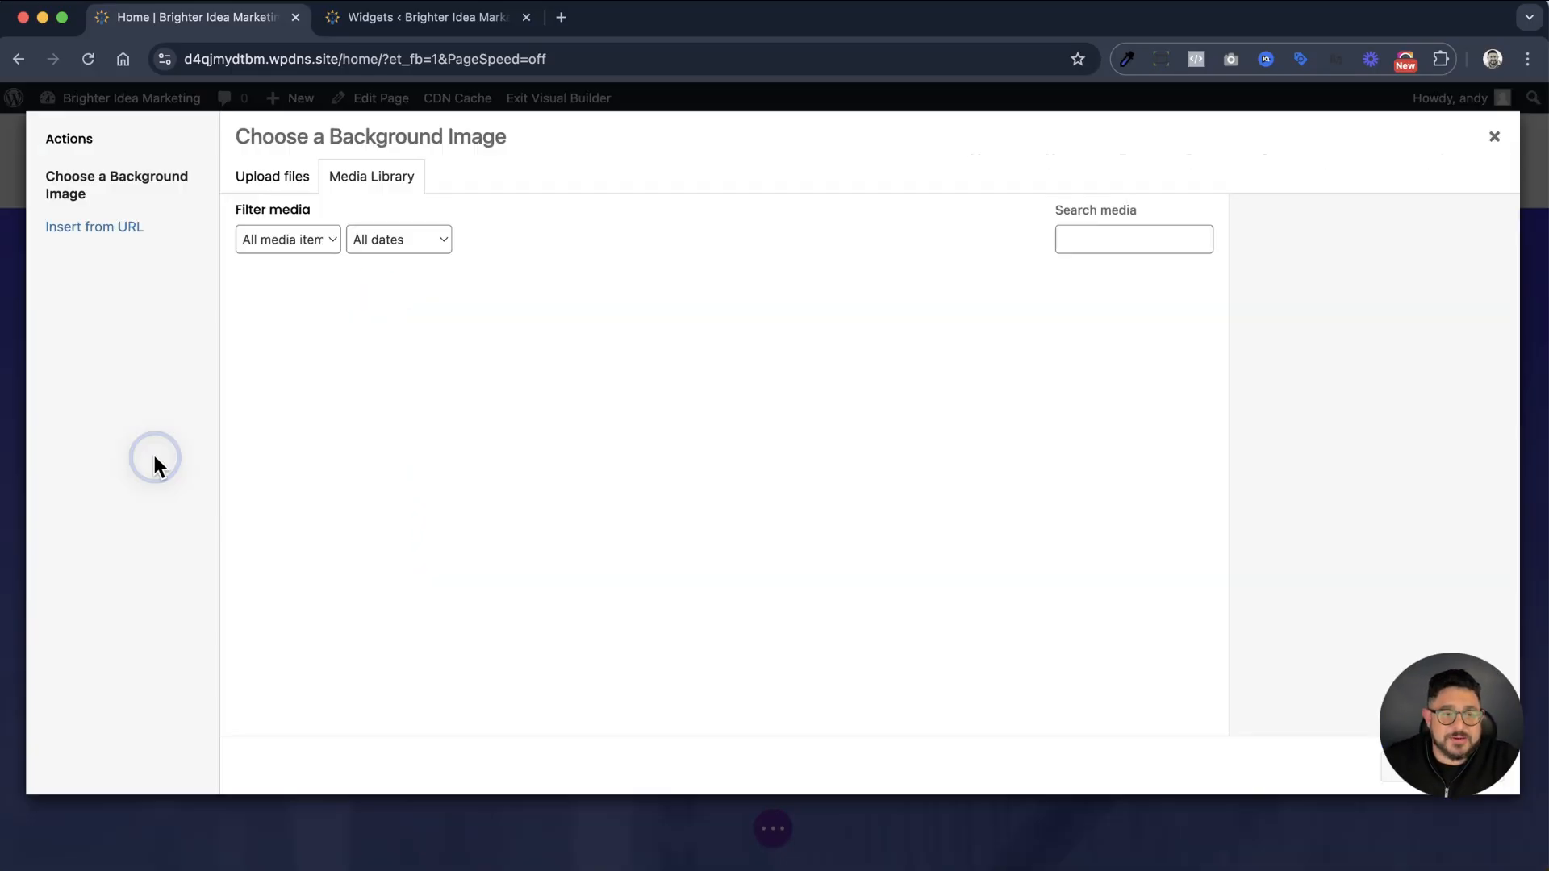
{"action": "left_click", "coordinate": [283, 182]}
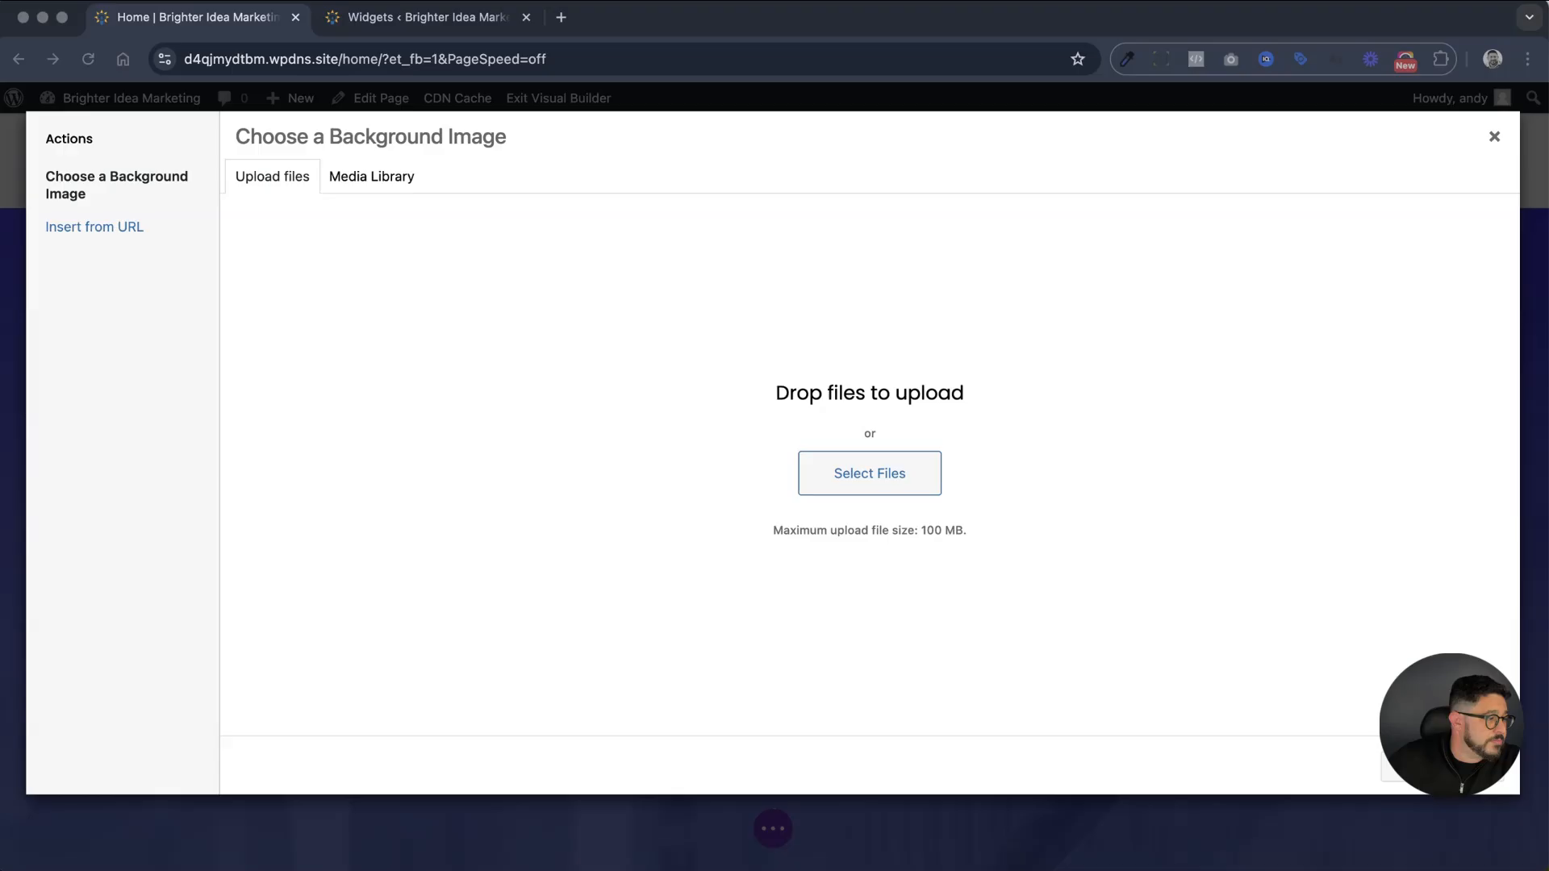
{"action": "left_click_drag", "start_coordinate": [775, 870], "coordinate": [655, 548]}
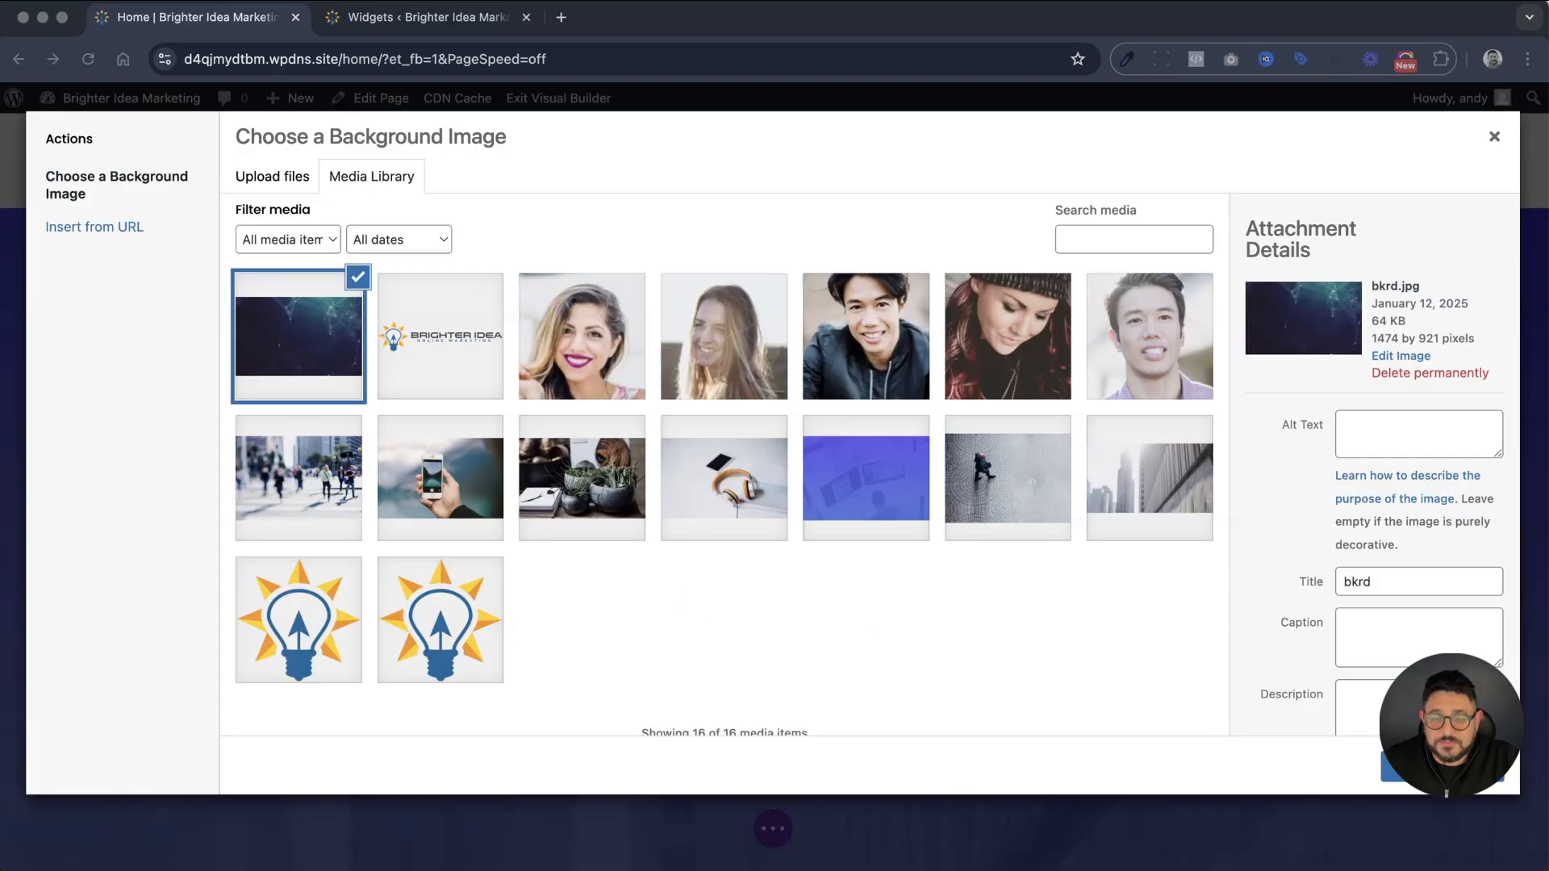
{"action": "left_click", "coordinate": [1422, 766]}
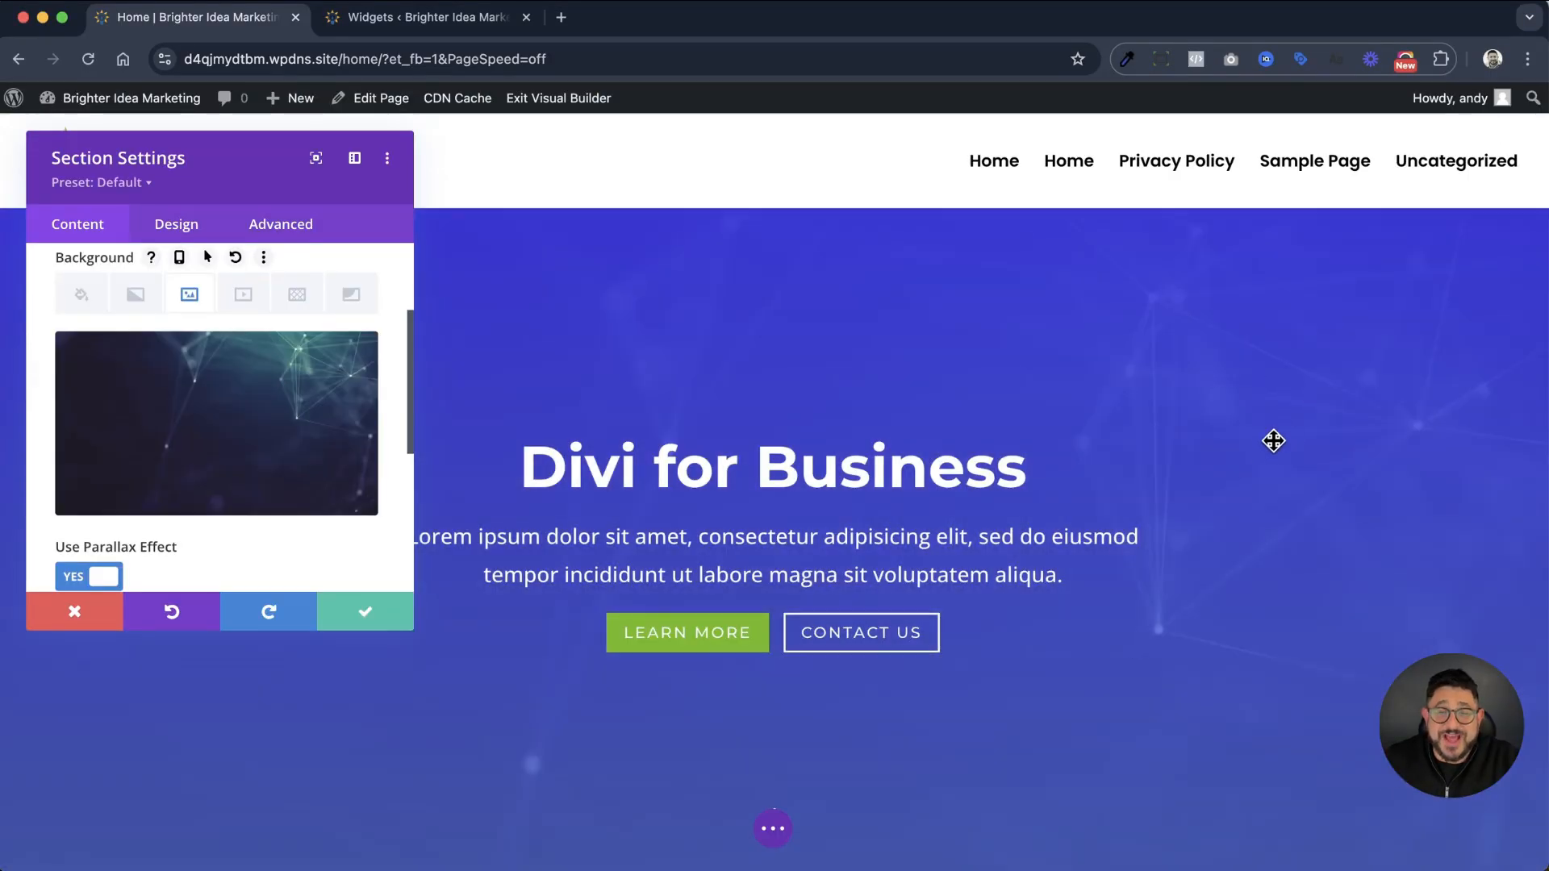
{"action": "left_click", "coordinate": [352, 610]}
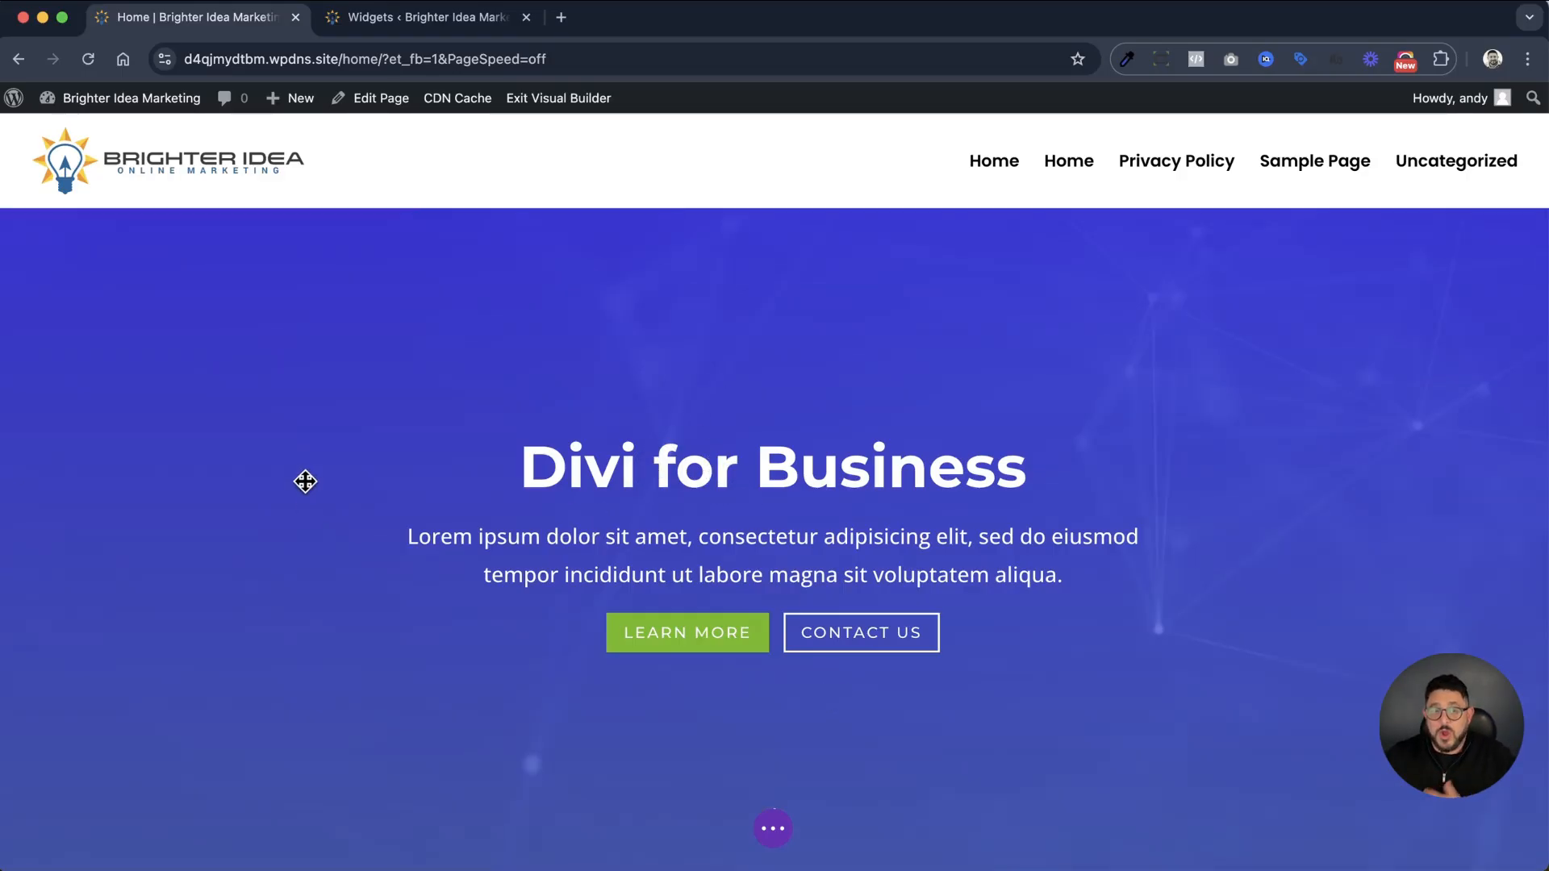
Set the hero header module's title to "Brighter Idea Marketing"
{"action": "scroll", "coordinate": [239, 425], "scroll_direction": "down", "scroll_amount": 5}
{"action": "left_click", "coordinate": [681, 687]}
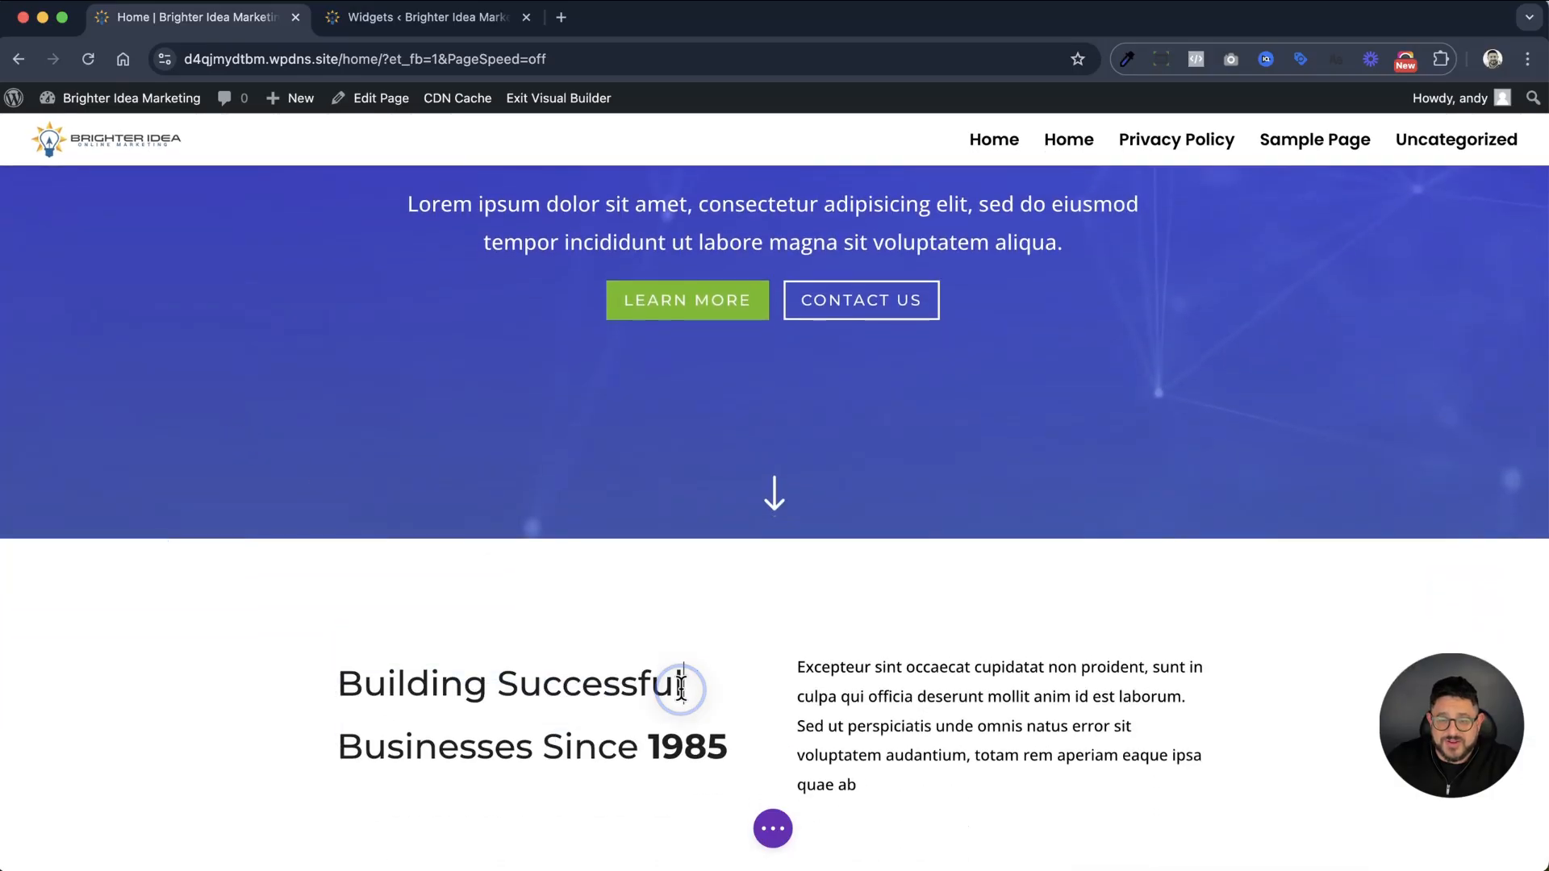
{"action": "scroll", "coordinate": [682, 687], "scroll_direction": "up", "scroll_amount": 5}
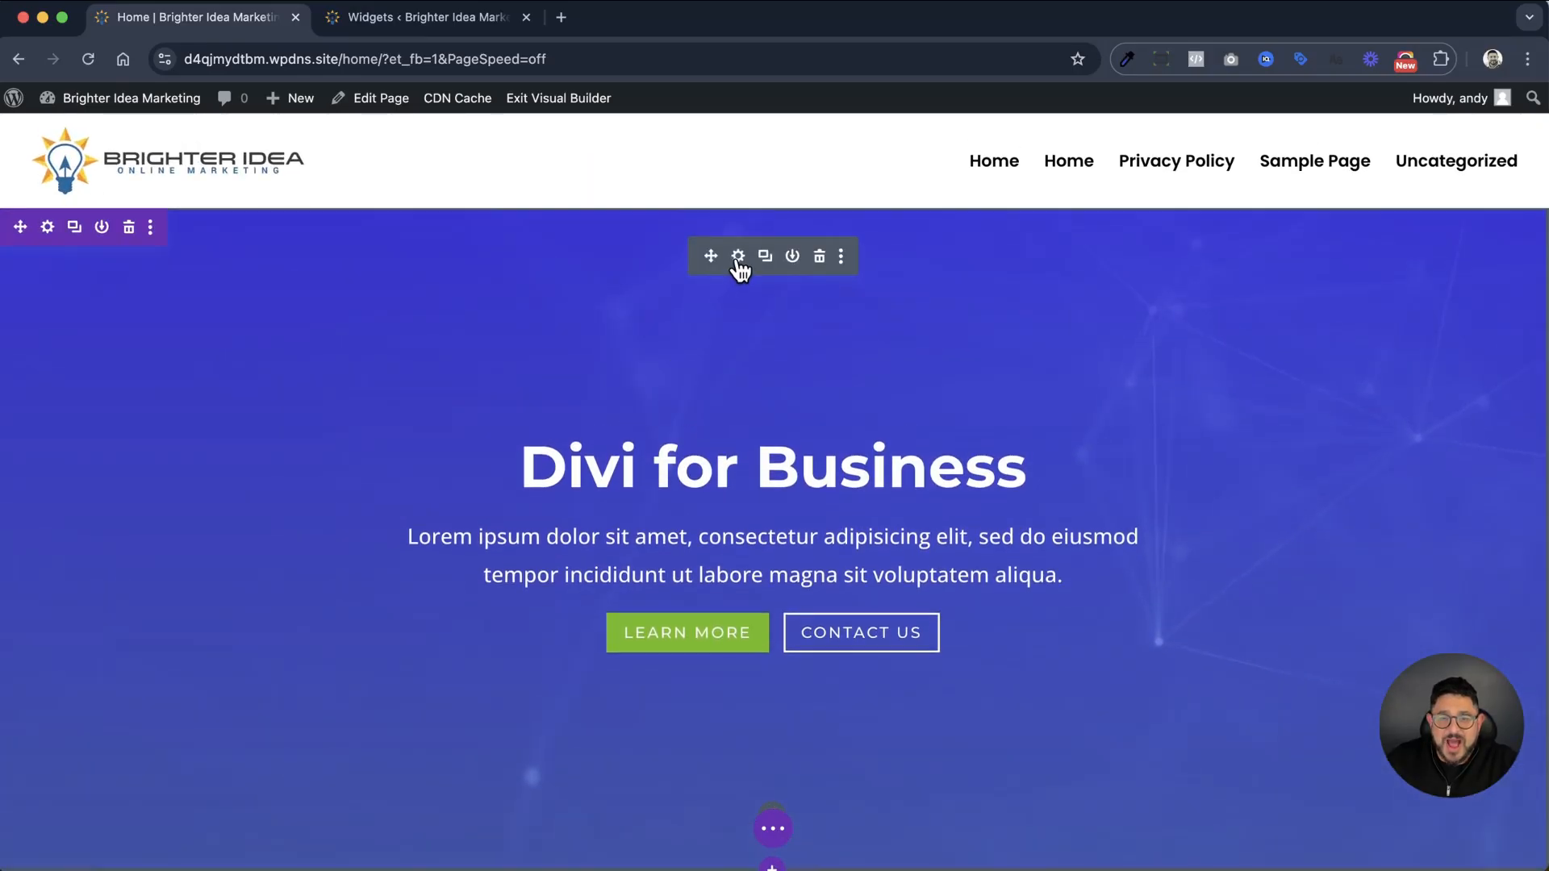
{"action": "left_click", "coordinate": [738, 258]}
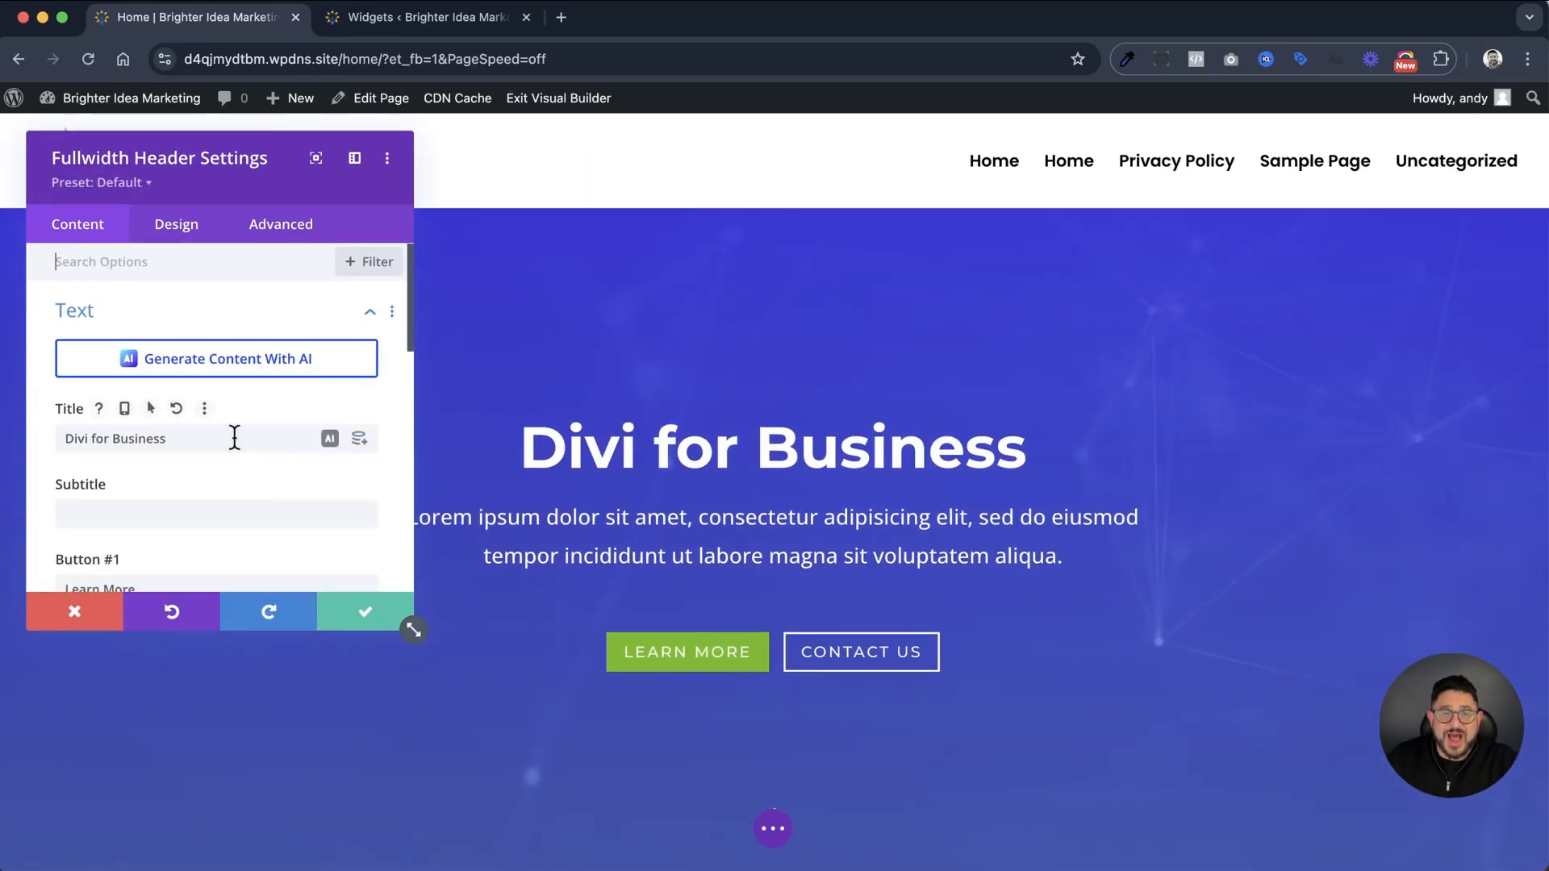
{"action": "scroll", "coordinate": [229, 437], "scroll_direction": "down", "scroll_amount": 3}
{"action": "scroll", "coordinate": [232, 449], "scroll_direction": "up", "scroll_amount": 3}
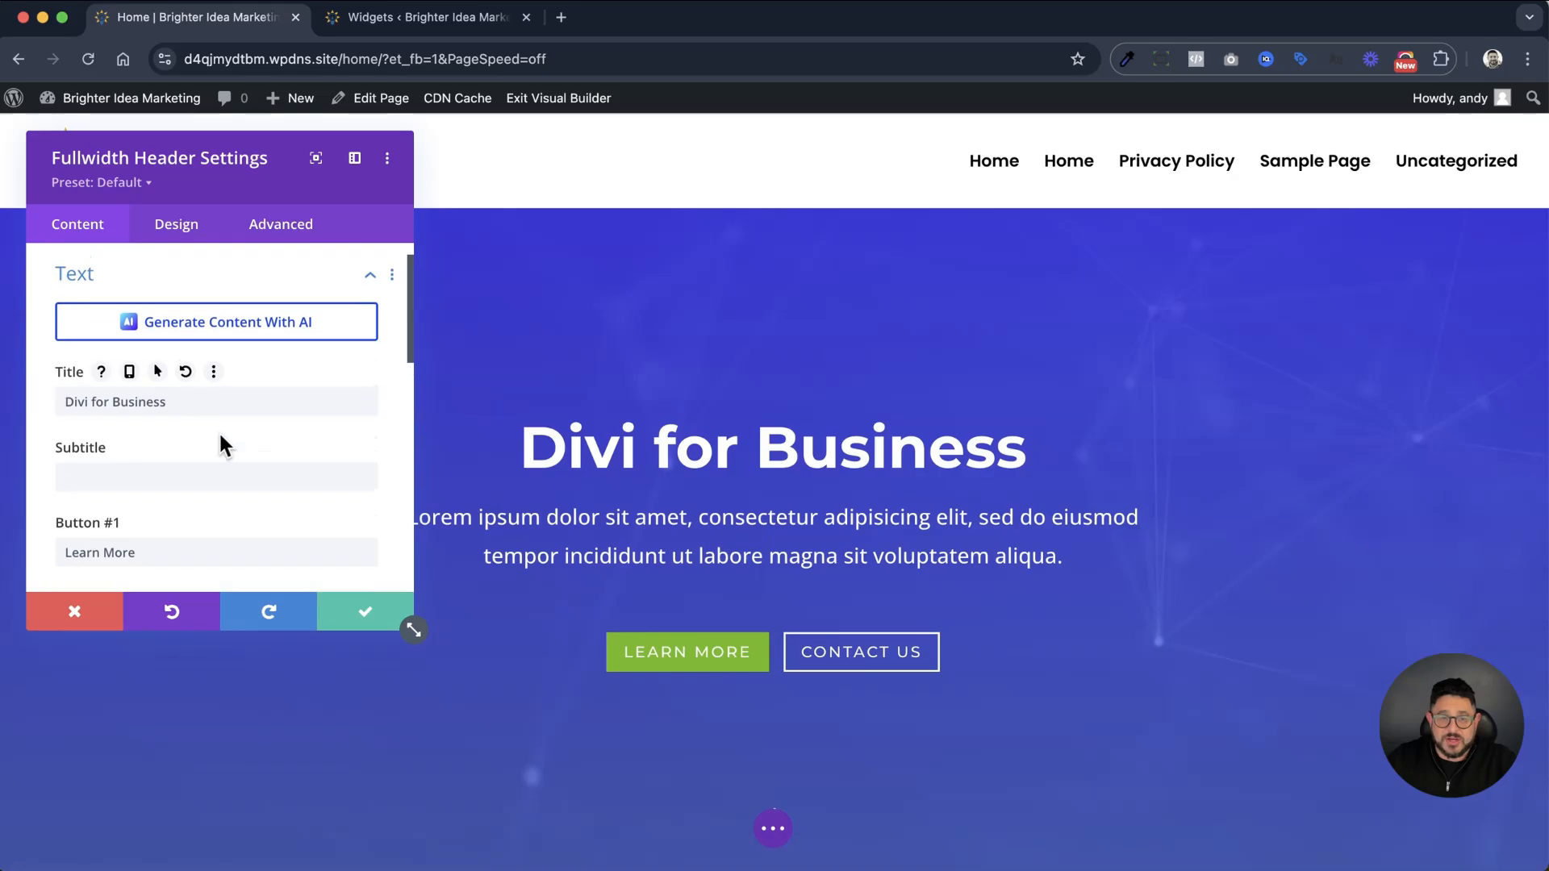
{"action": "left_click_drag", "start_coordinate": [197, 403], "coordinate": [52, 401]}
{"action": "type", "text": "Bru"}
{"action": "key", "text": "BackSpace"}
{"action": "type", "text": "ighter id"}
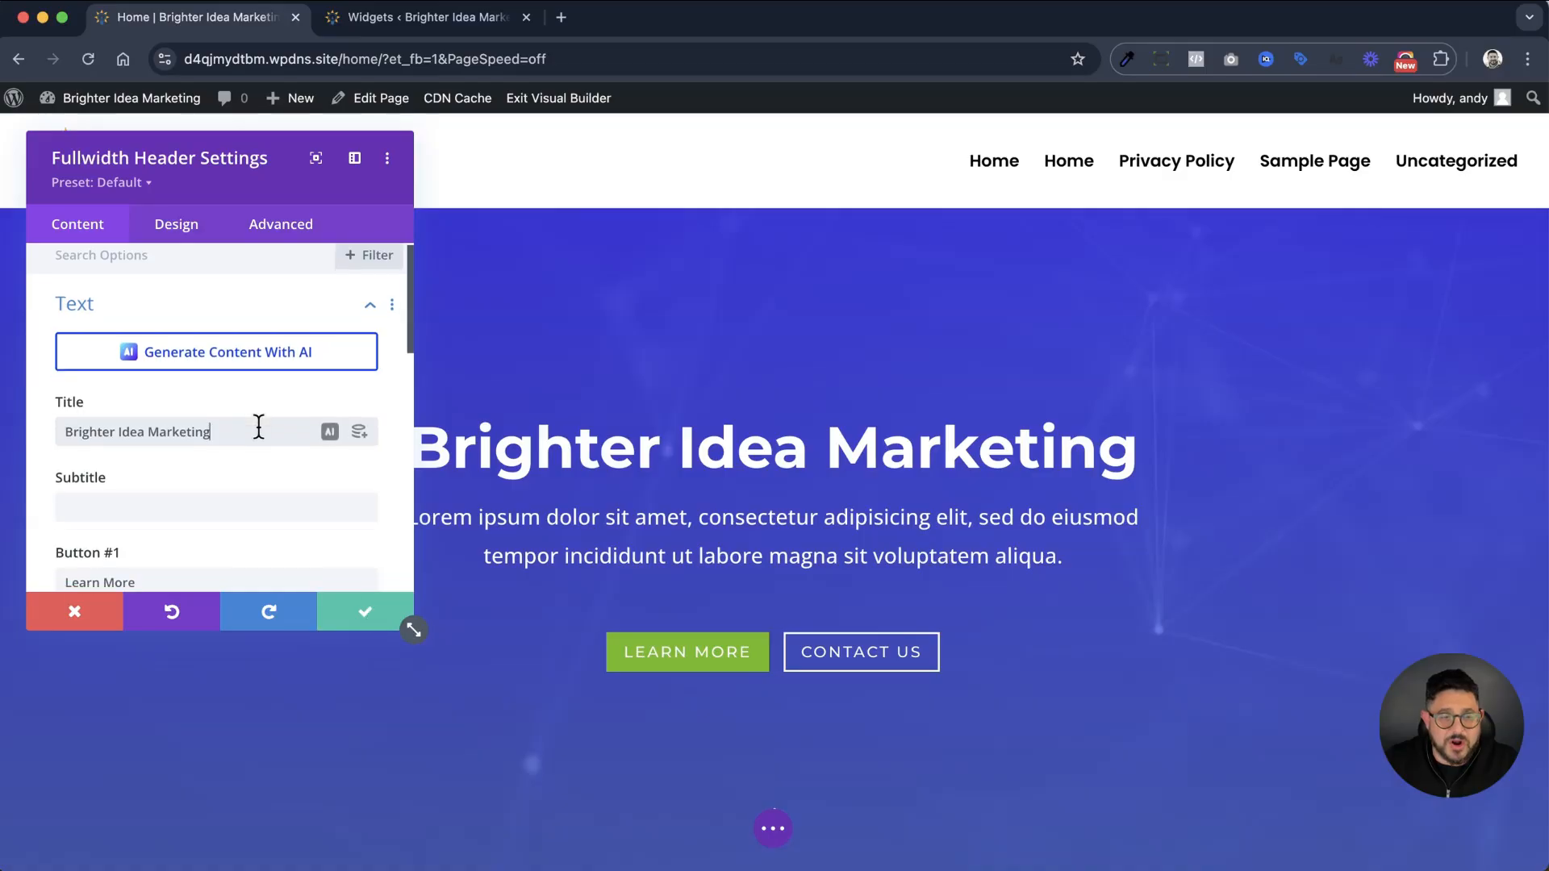
Review the hero header module's remaining content fields through the body text and save its settings
{"action": "scroll", "coordinate": [257, 428], "scroll_direction": "down", "scroll_amount": 3}
{"action": "scroll", "coordinate": [257, 426], "scroll_direction": "down", "scroll_amount": 1}
{"action": "scroll", "coordinate": [193, 403], "scroll_direction": "up", "scroll_amount": 4}
{"action": "scroll", "coordinate": [137, 384], "scroll_direction": "down", "scroll_amount": 5}
{"action": "scroll", "coordinate": [218, 415], "scroll_direction": "up", "scroll_amount": 2}
{"action": "scroll", "coordinate": [208, 415], "scroll_direction": "down", "scroll_amount": 2}
{"action": "scroll", "coordinate": [207, 452], "scroll_direction": "up", "scroll_amount": 2}
{"action": "scroll", "coordinate": [203, 460], "scroll_direction": "up", "scroll_amount": 1}
{"action": "scroll", "coordinate": [201, 458], "scroll_direction": "down", "scroll_amount": 4}
{"action": "scroll", "coordinate": [137, 483], "scroll_direction": "down", "scroll_amount": 1}
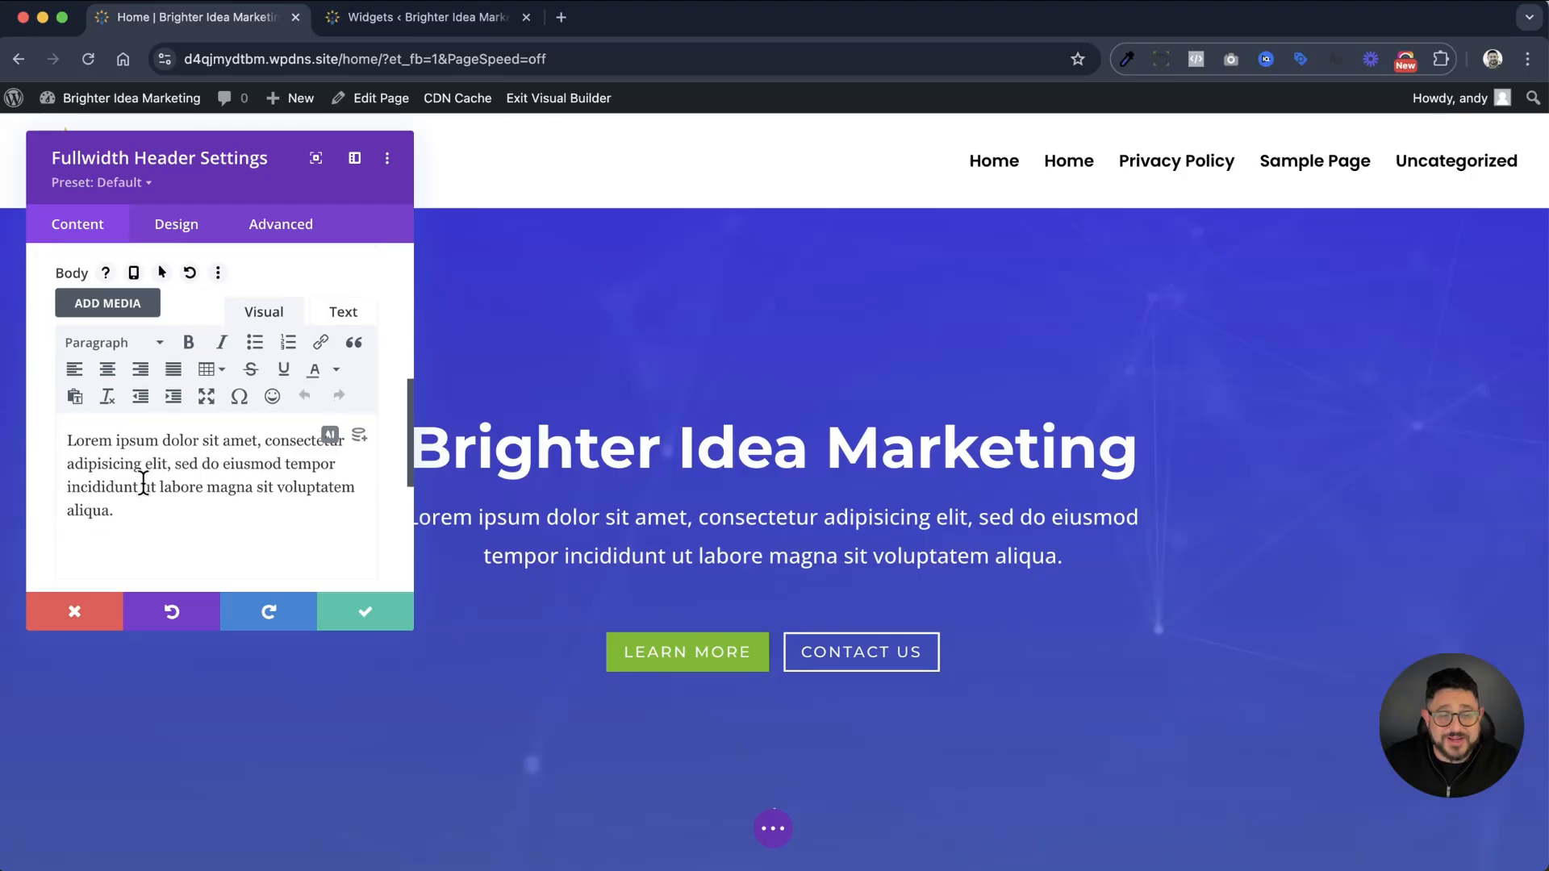
{"action": "left_click", "coordinate": [371, 614]}
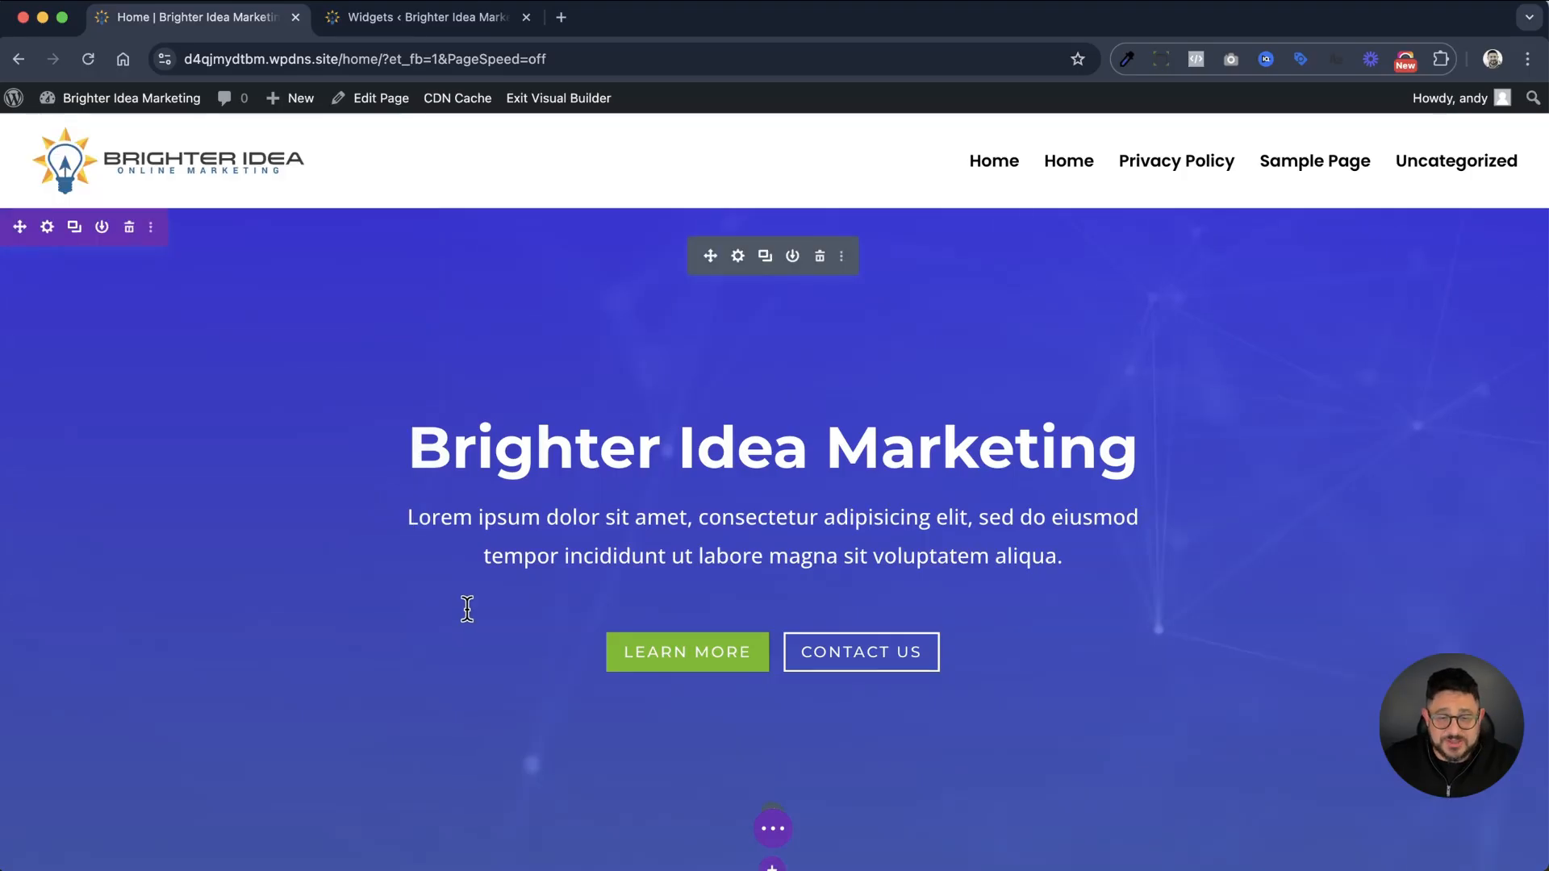
Replace the video beside the Signature Process text with an uploaded Sales Page Video.mp4 and save the module settings
{"action": "scroll", "coordinate": [473, 609], "scroll_direction": "down", "scroll_amount": 5}
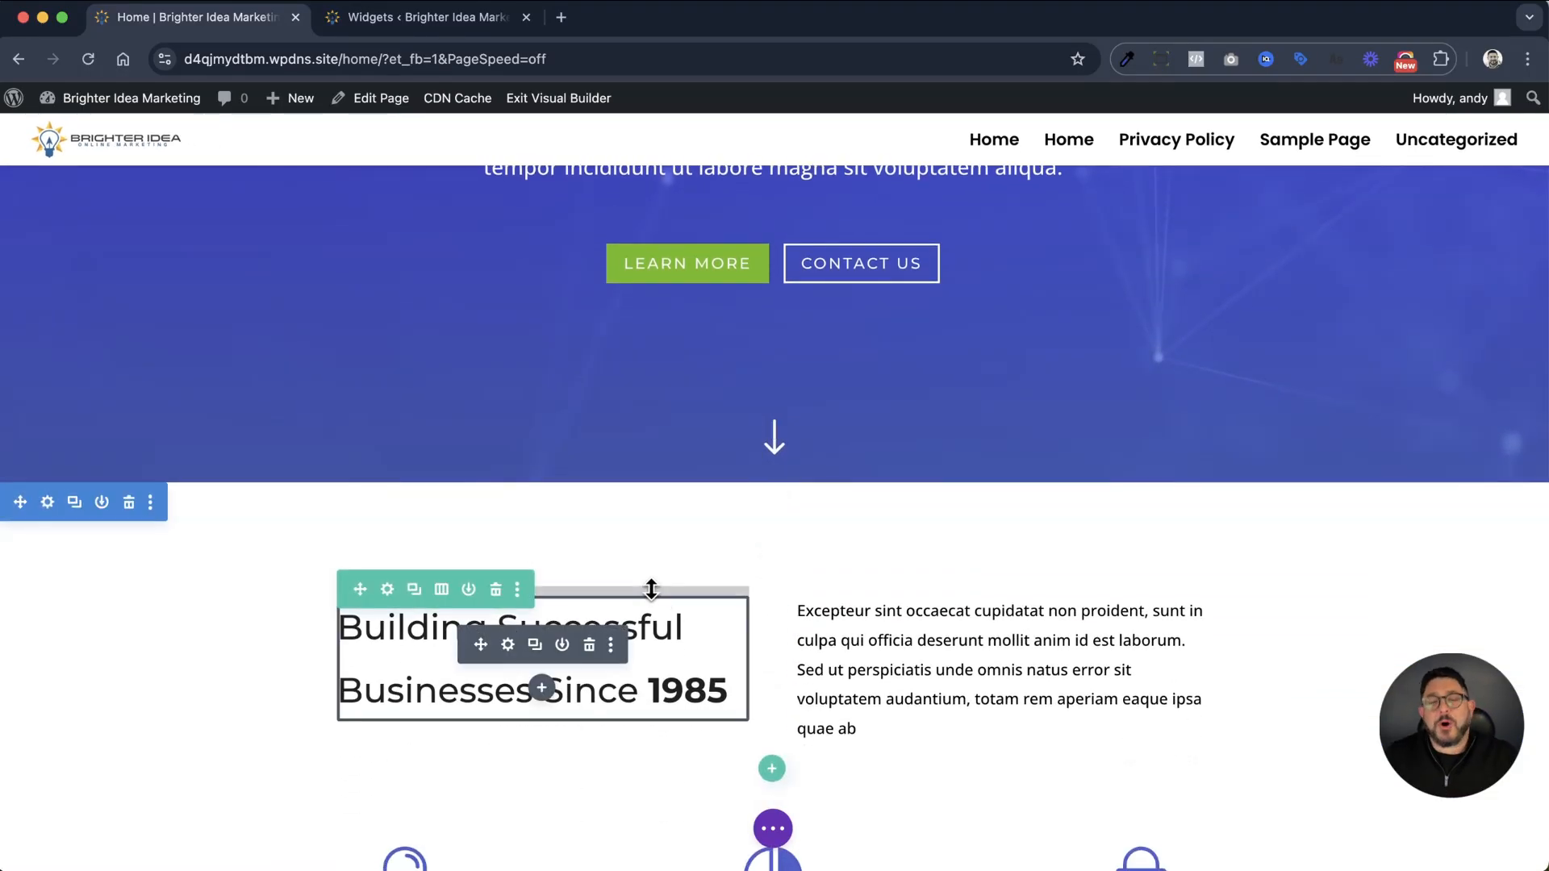
{"action": "scroll", "coordinate": [613, 591], "scroll_direction": "down", "scroll_amount": 5}
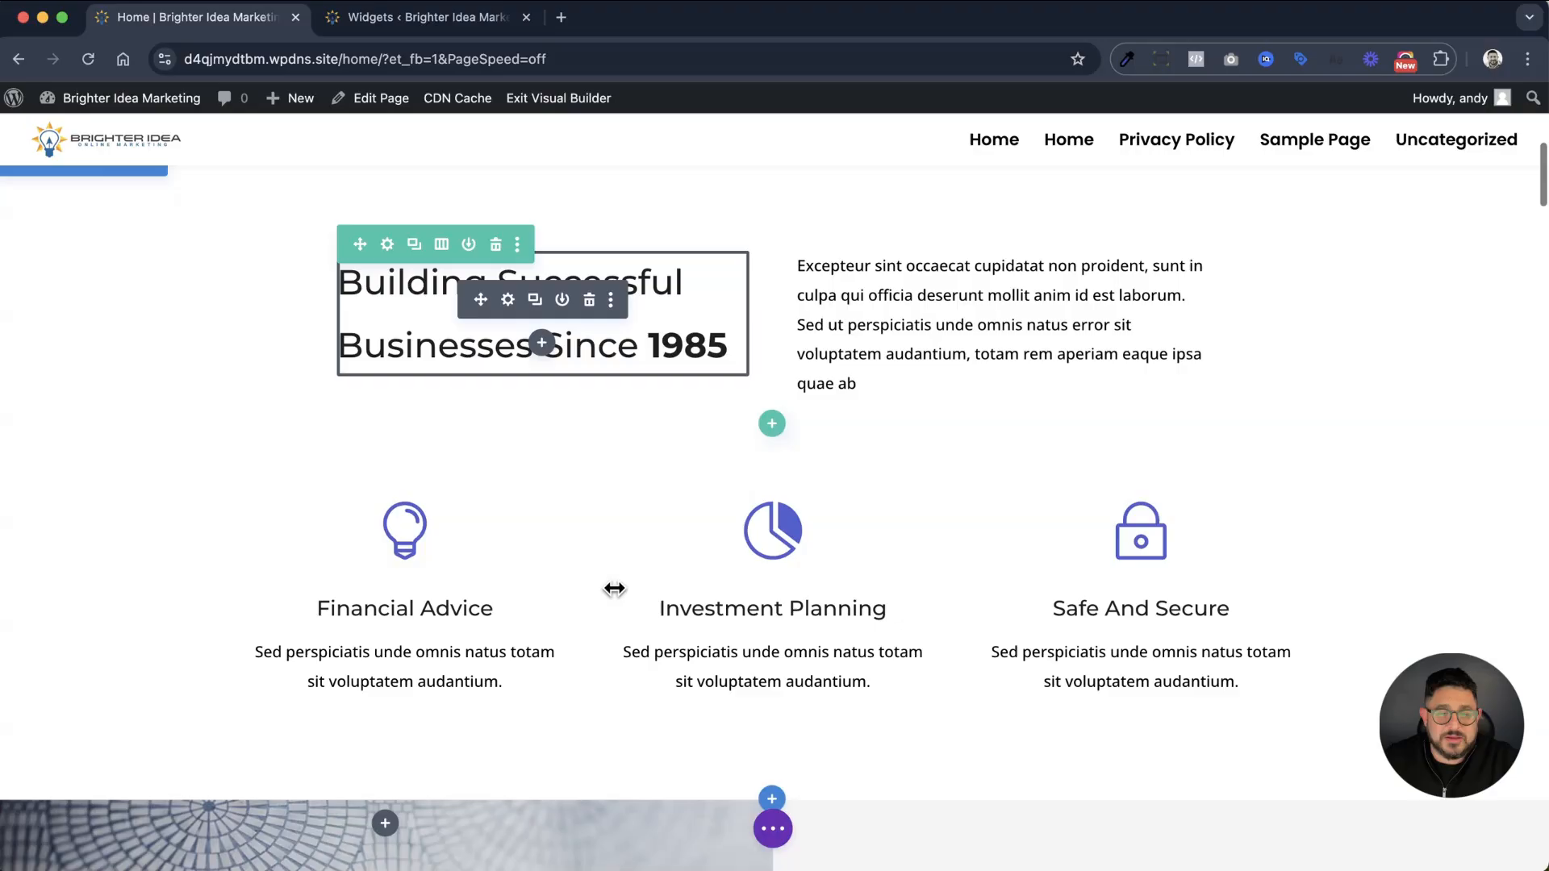
{"action": "scroll", "coordinate": [615, 588], "scroll_direction": "down", "scroll_amount": 5}
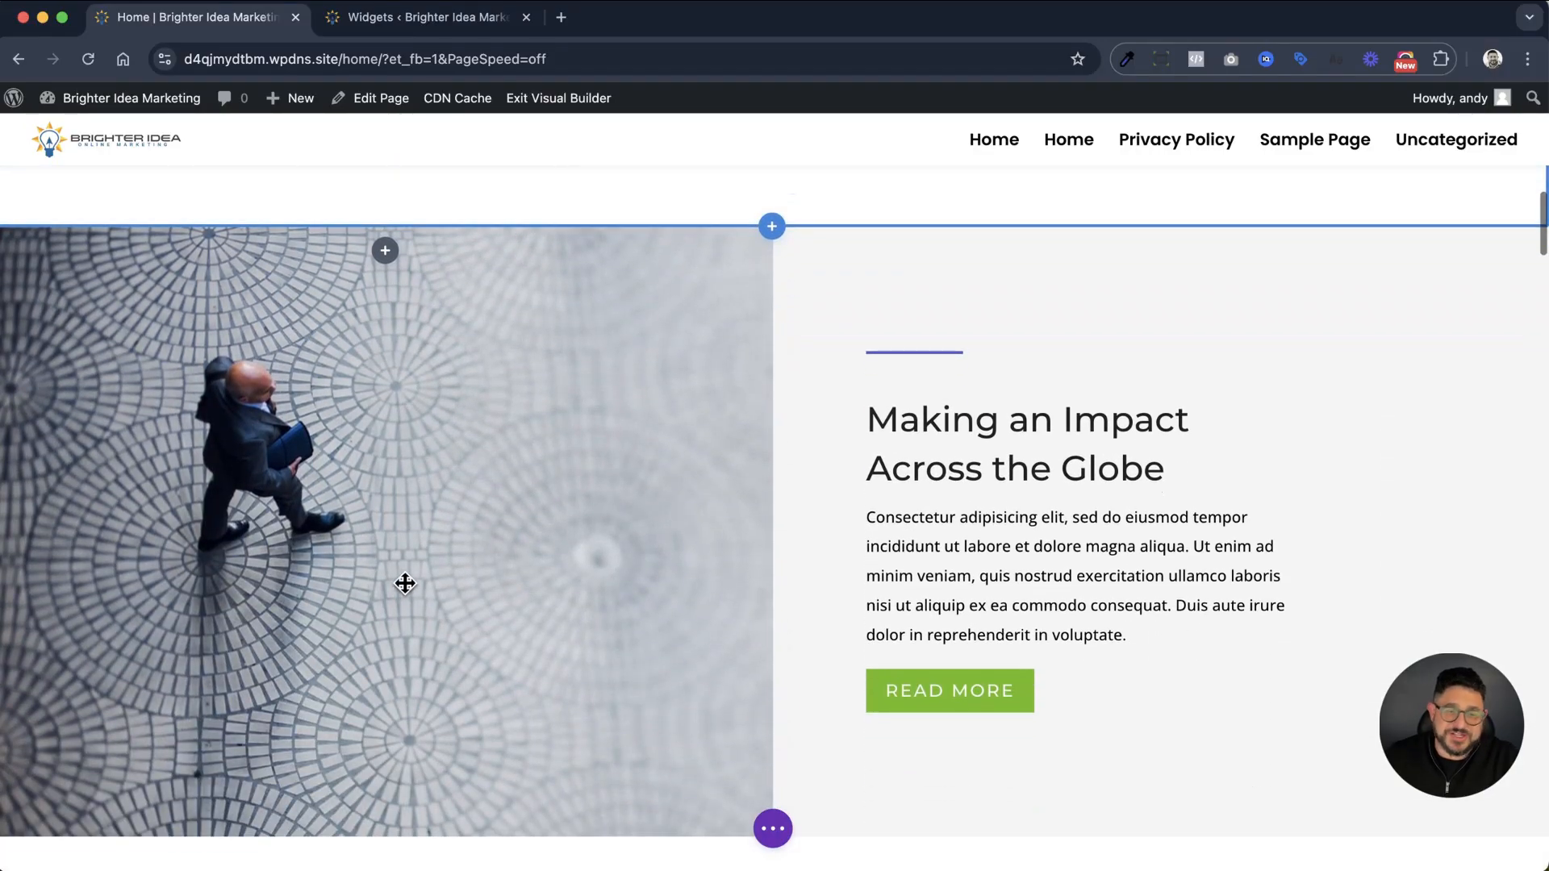
{"action": "scroll", "coordinate": [1153, 498], "scroll_direction": "down", "scroll_amount": 12}
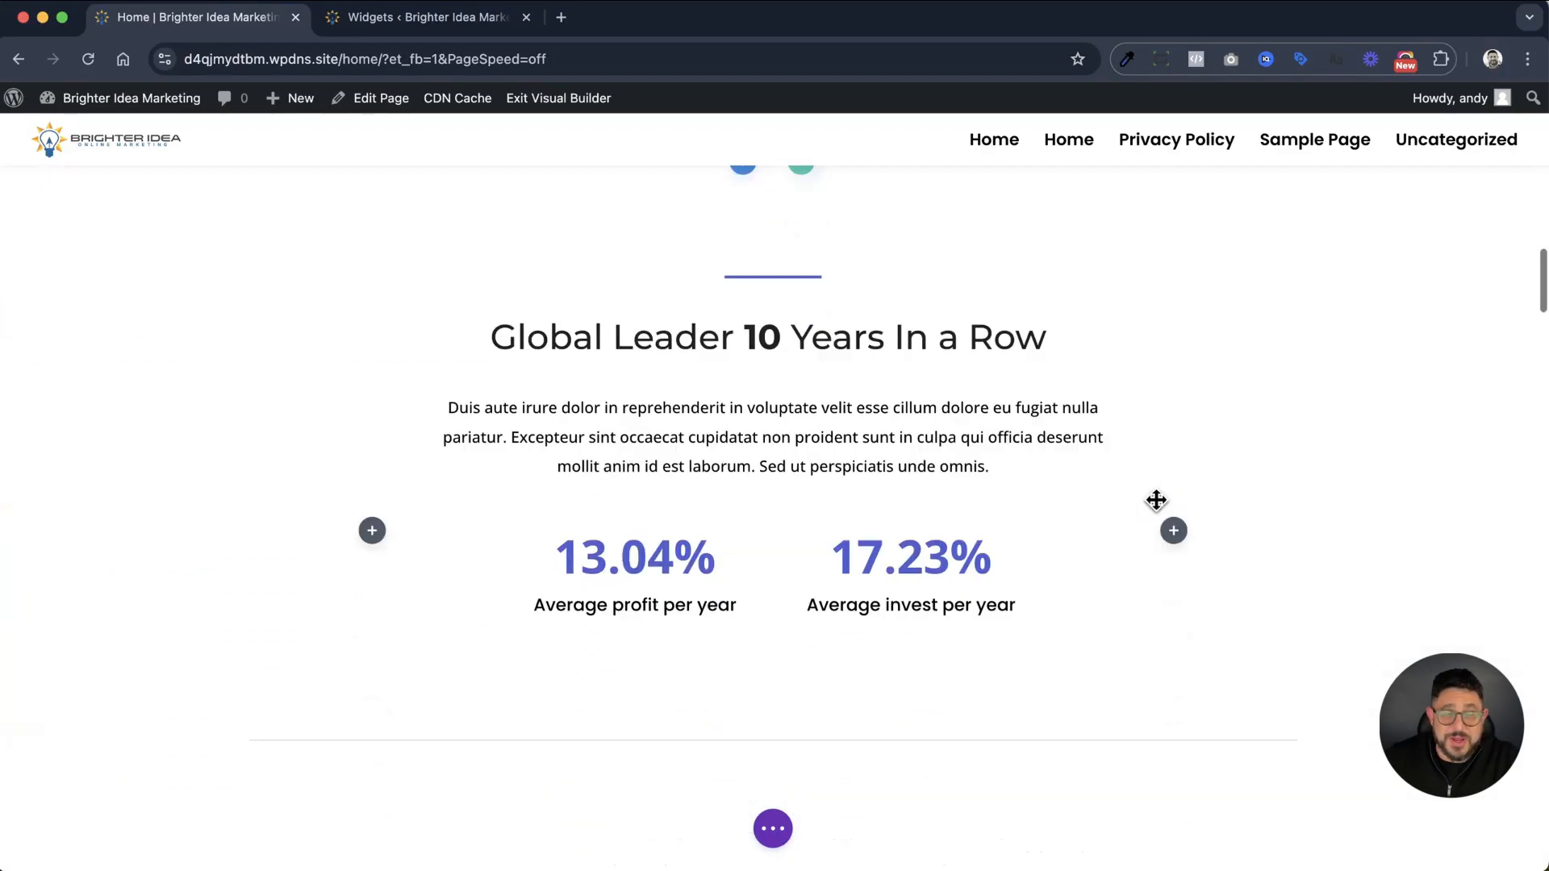
{"action": "scroll", "coordinate": [1155, 500], "scroll_direction": "down", "scroll_amount": 3}
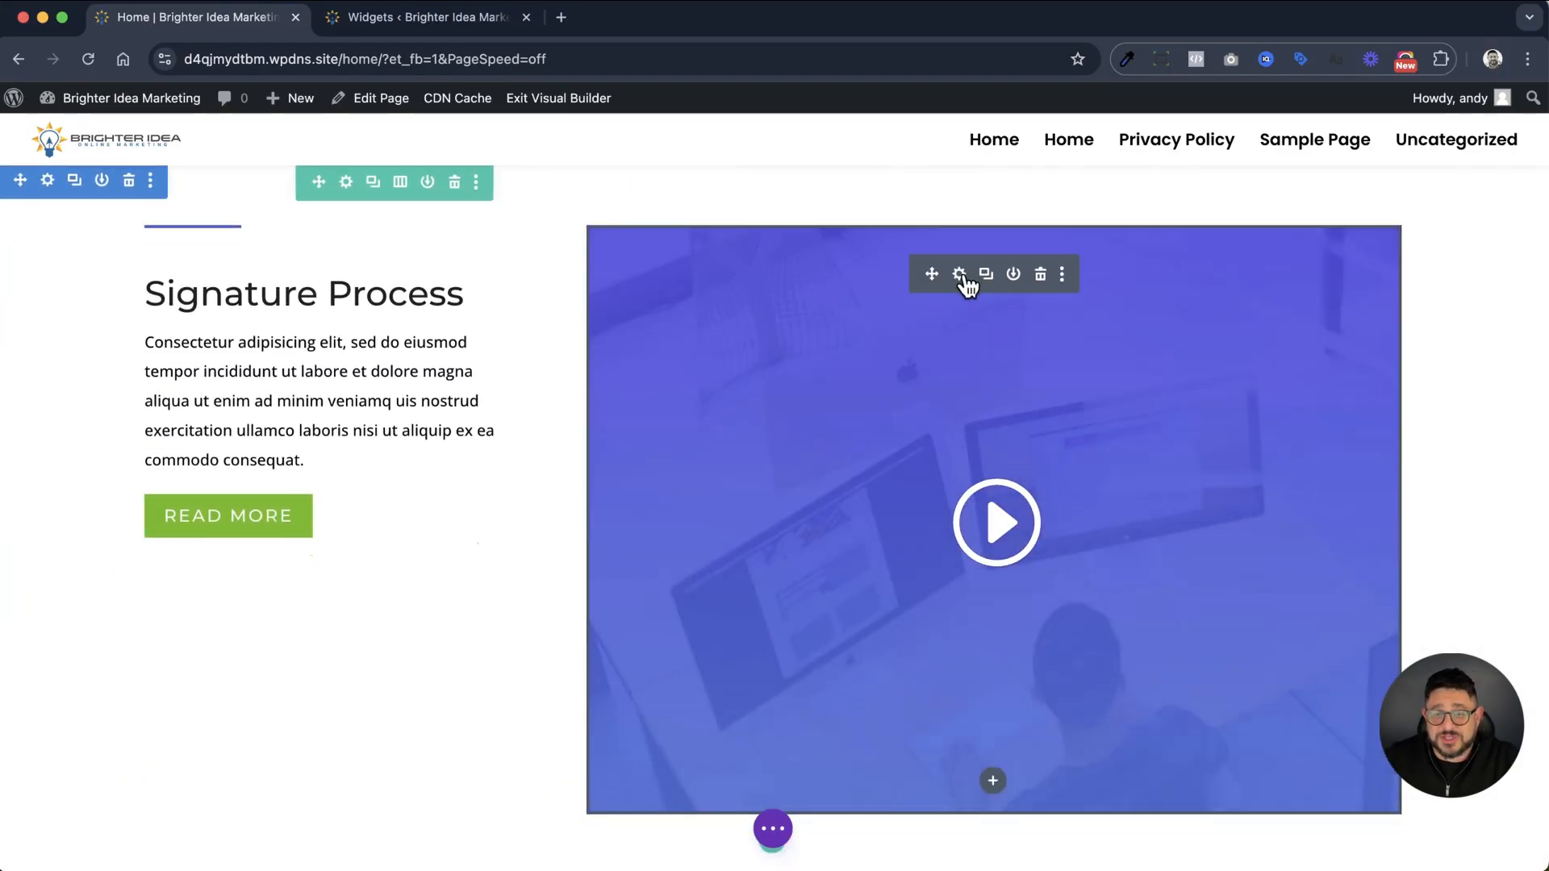
{"action": "left_click", "coordinate": [962, 278]}
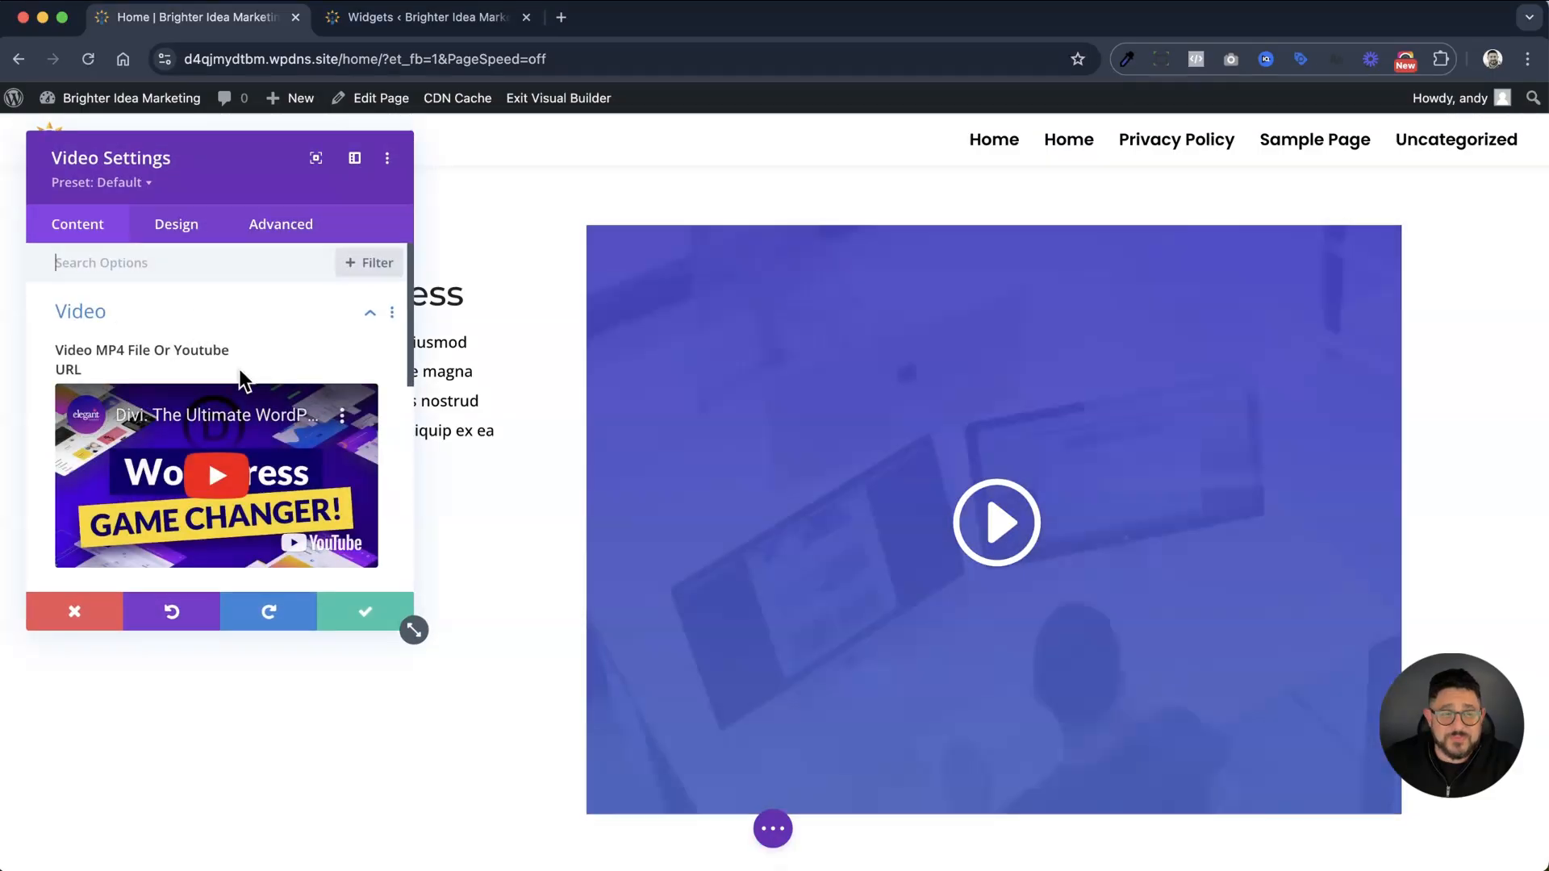
{"action": "mouse_move", "coordinate": [348, 419]}
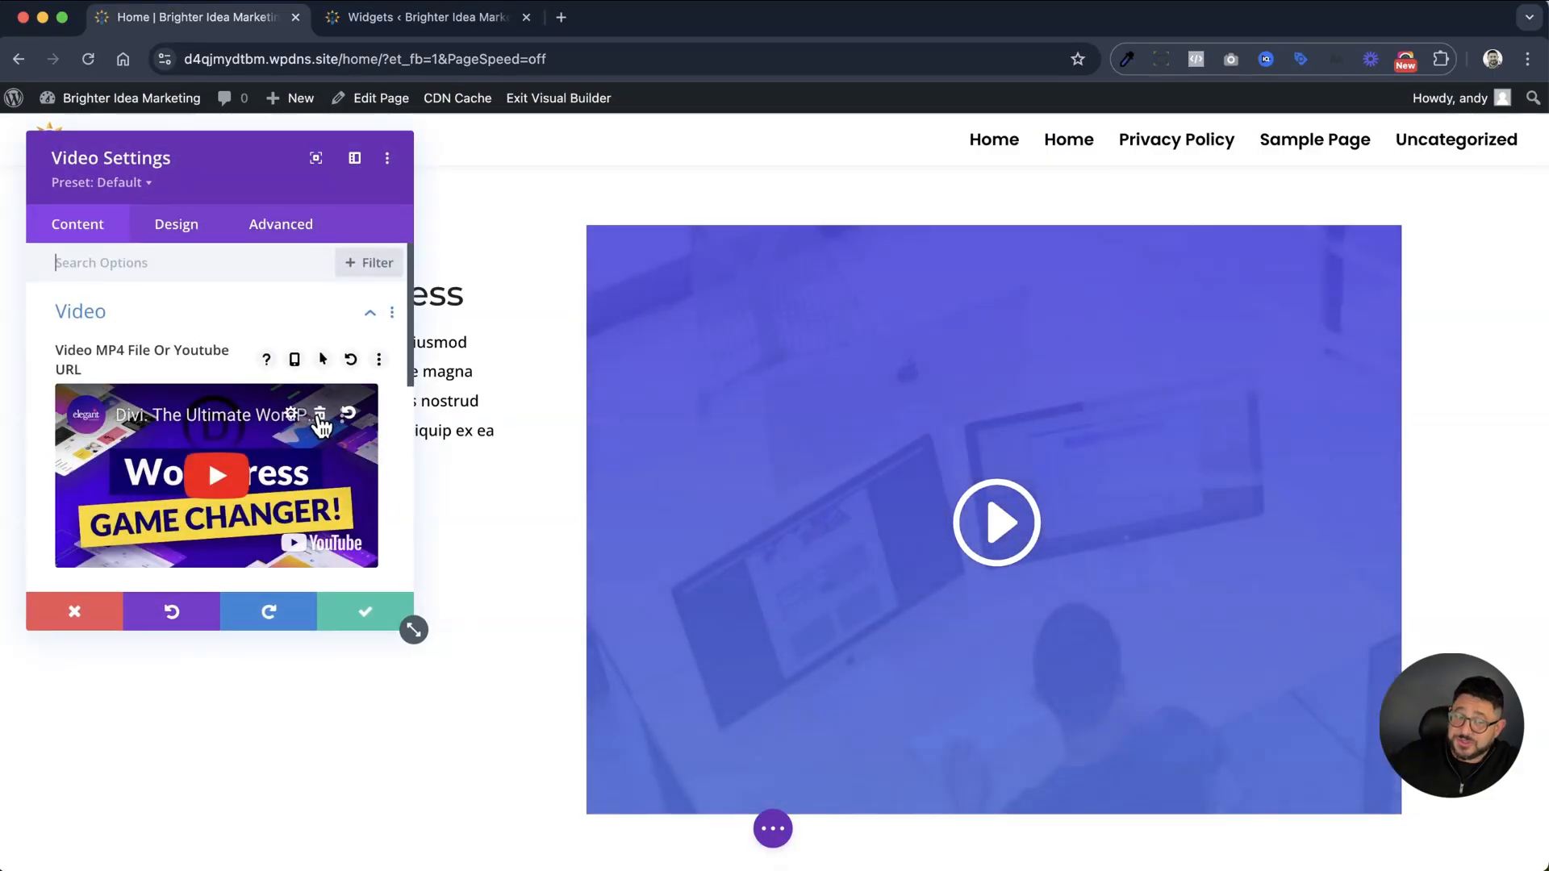
{"action": "left_click", "coordinate": [320, 416]}
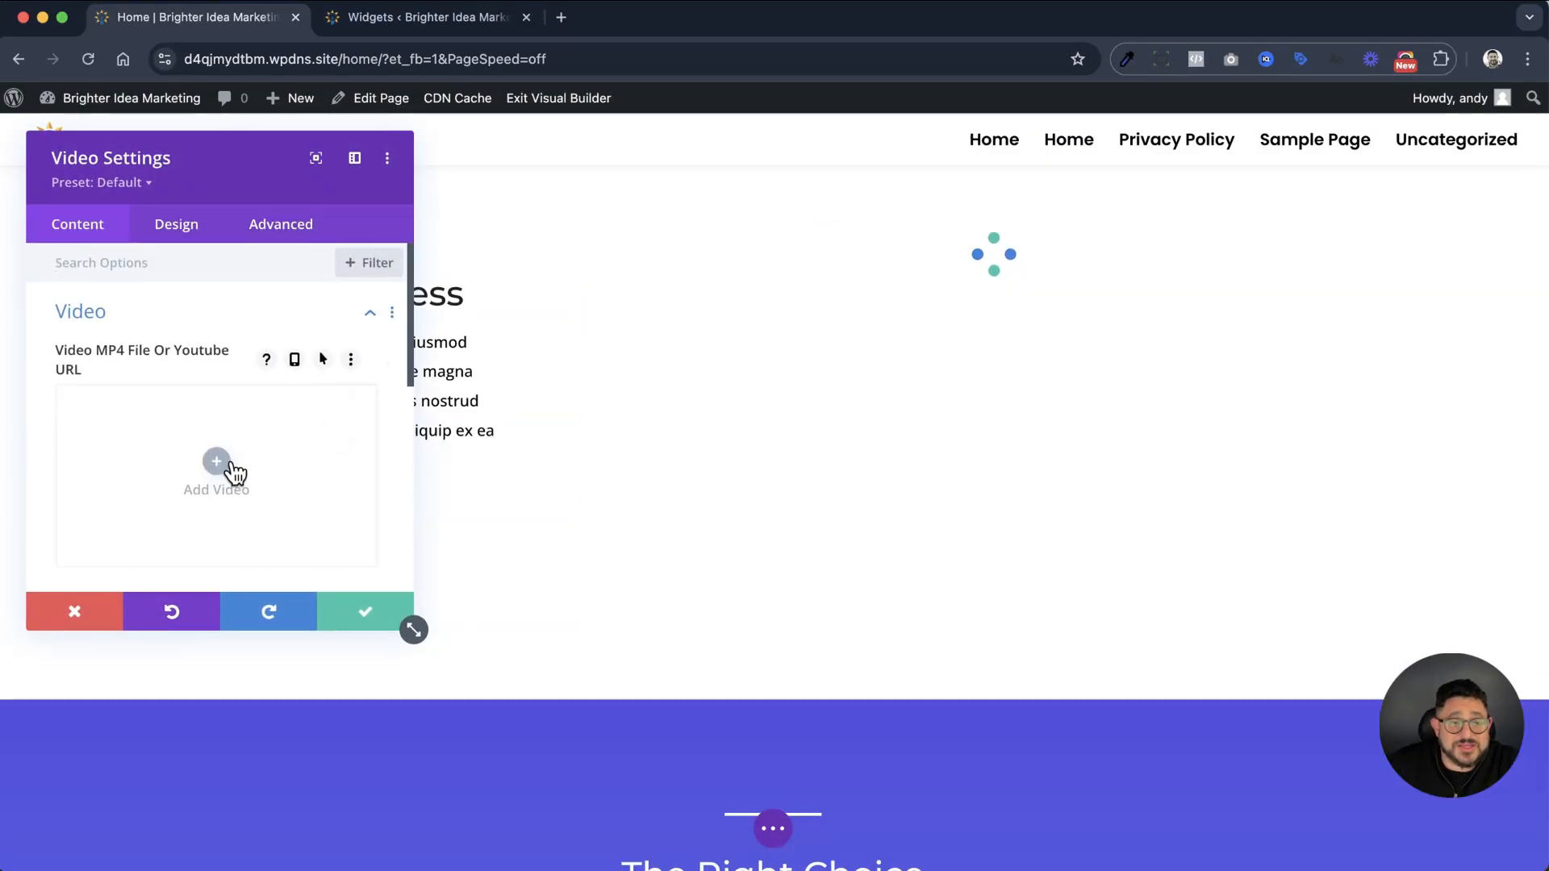
{"action": "left_click", "coordinate": [222, 464]}
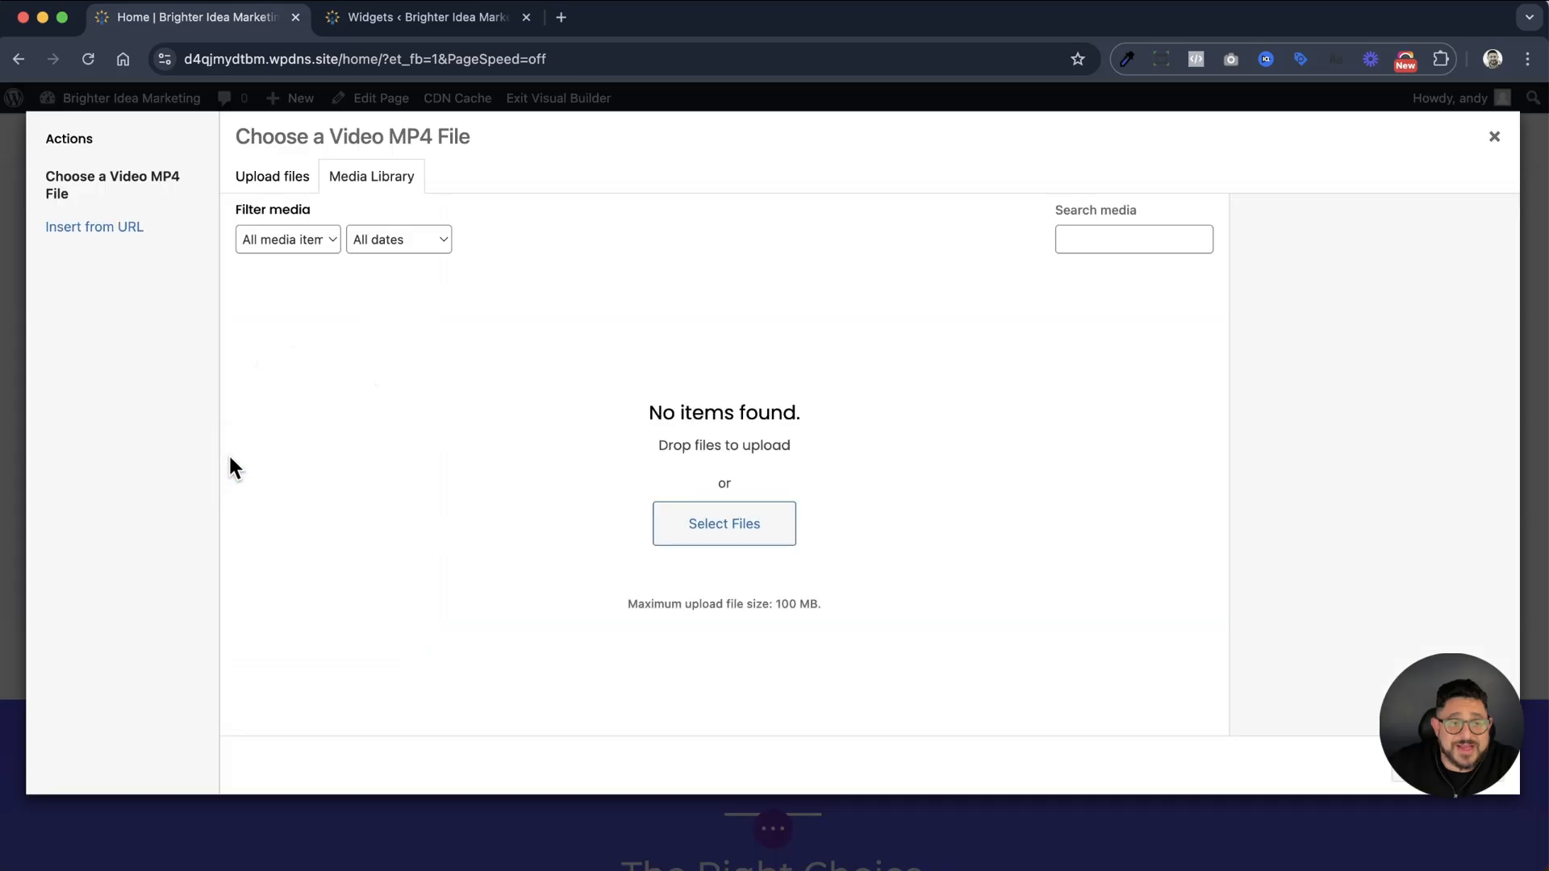
{"action": "left_click", "coordinate": [275, 177]}
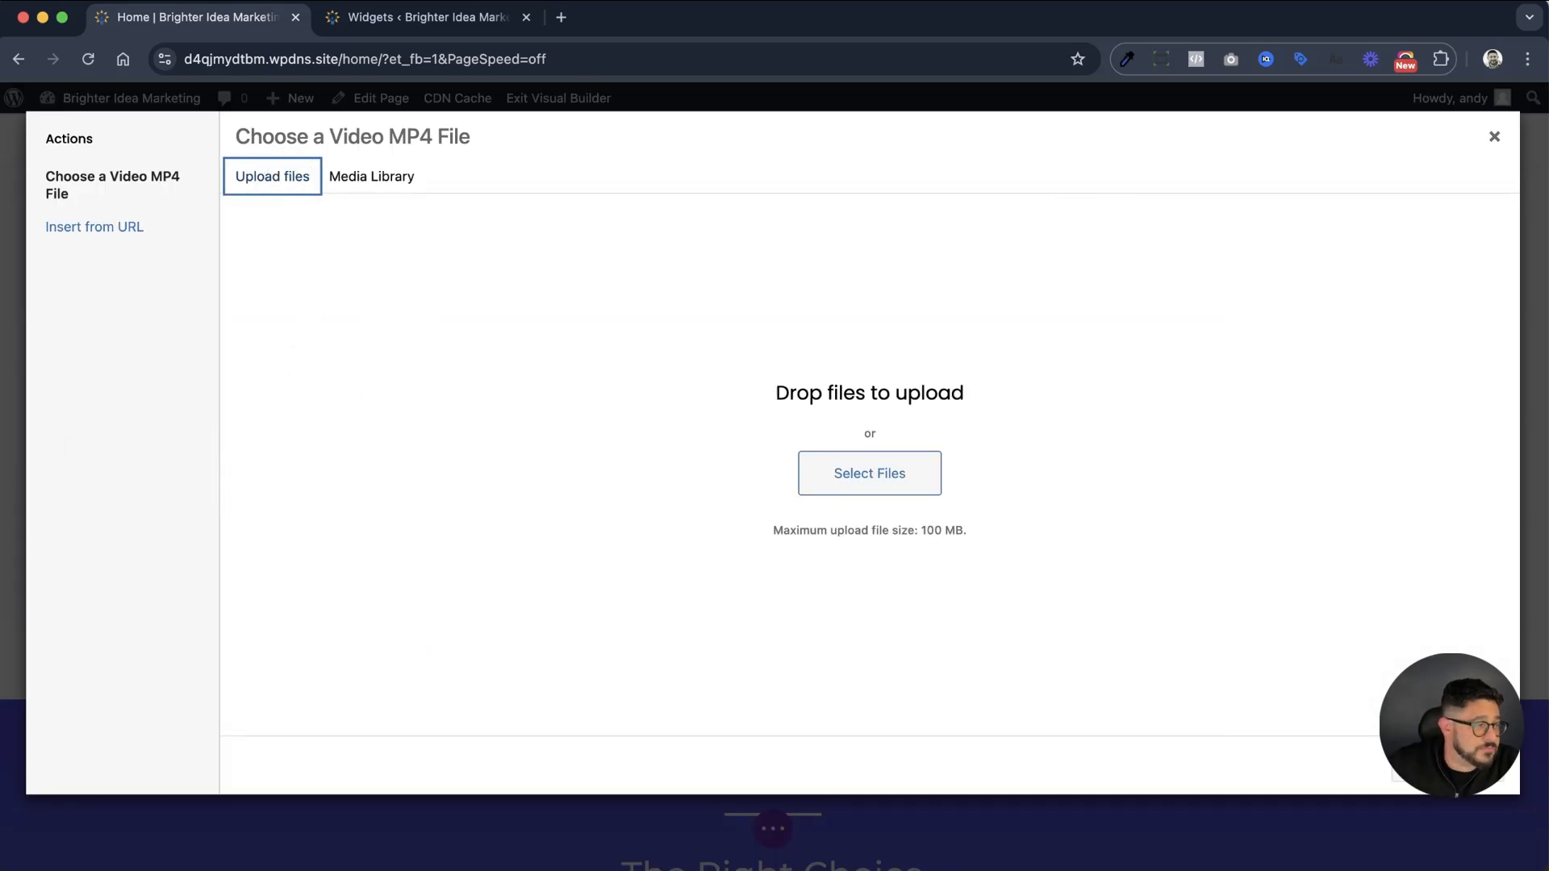
{"action": "left_click_drag", "start_coordinate": [1548, 617], "coordinate": [1184, 612]}
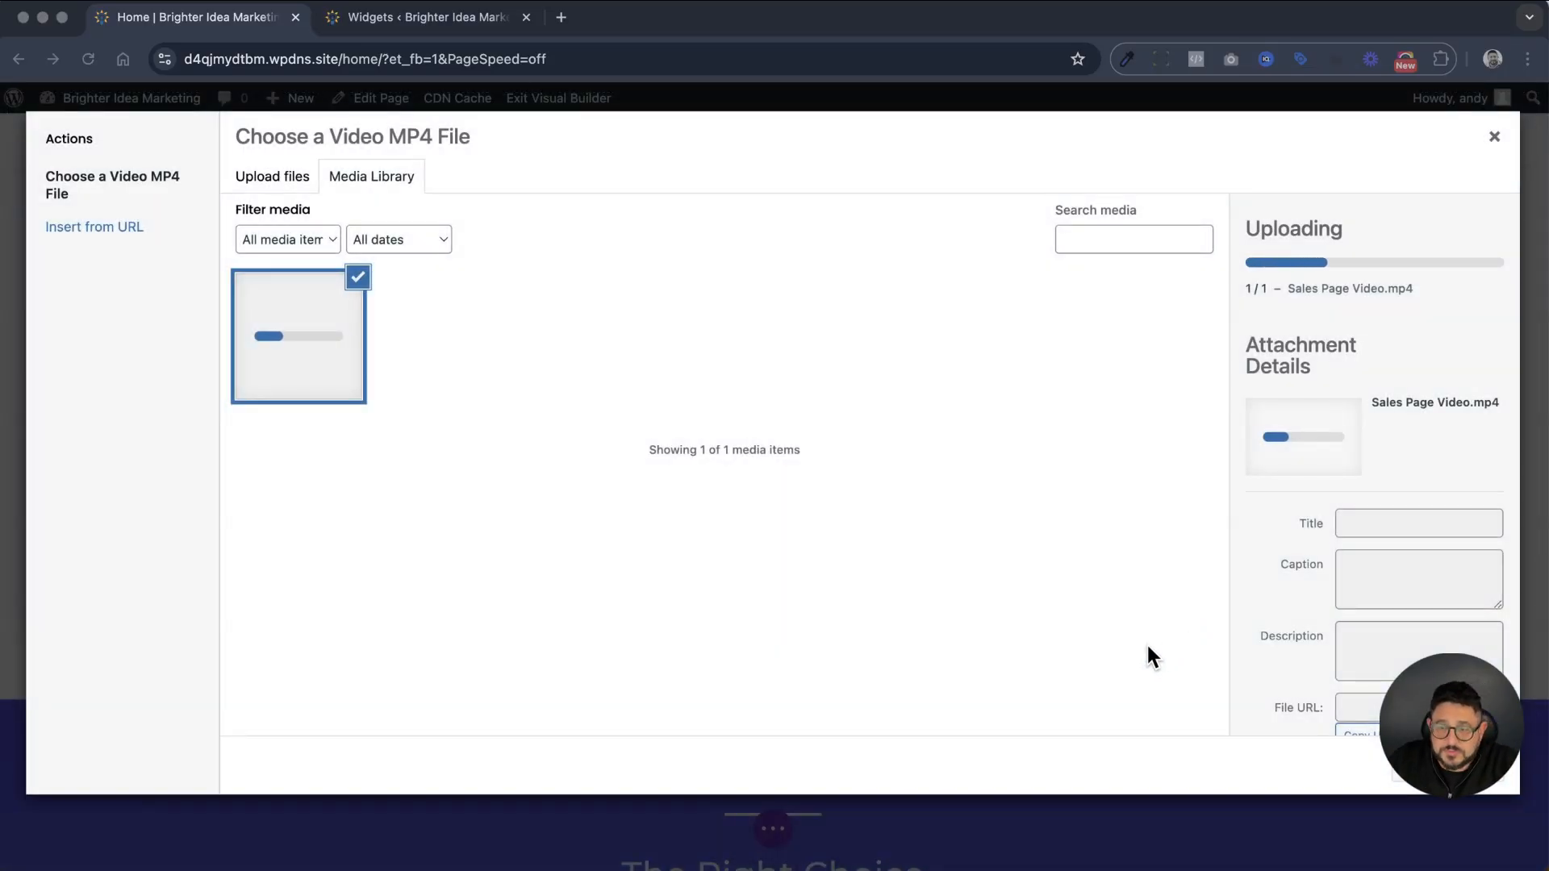
{"action": "left_click", "coordinate": [1477, 773]}
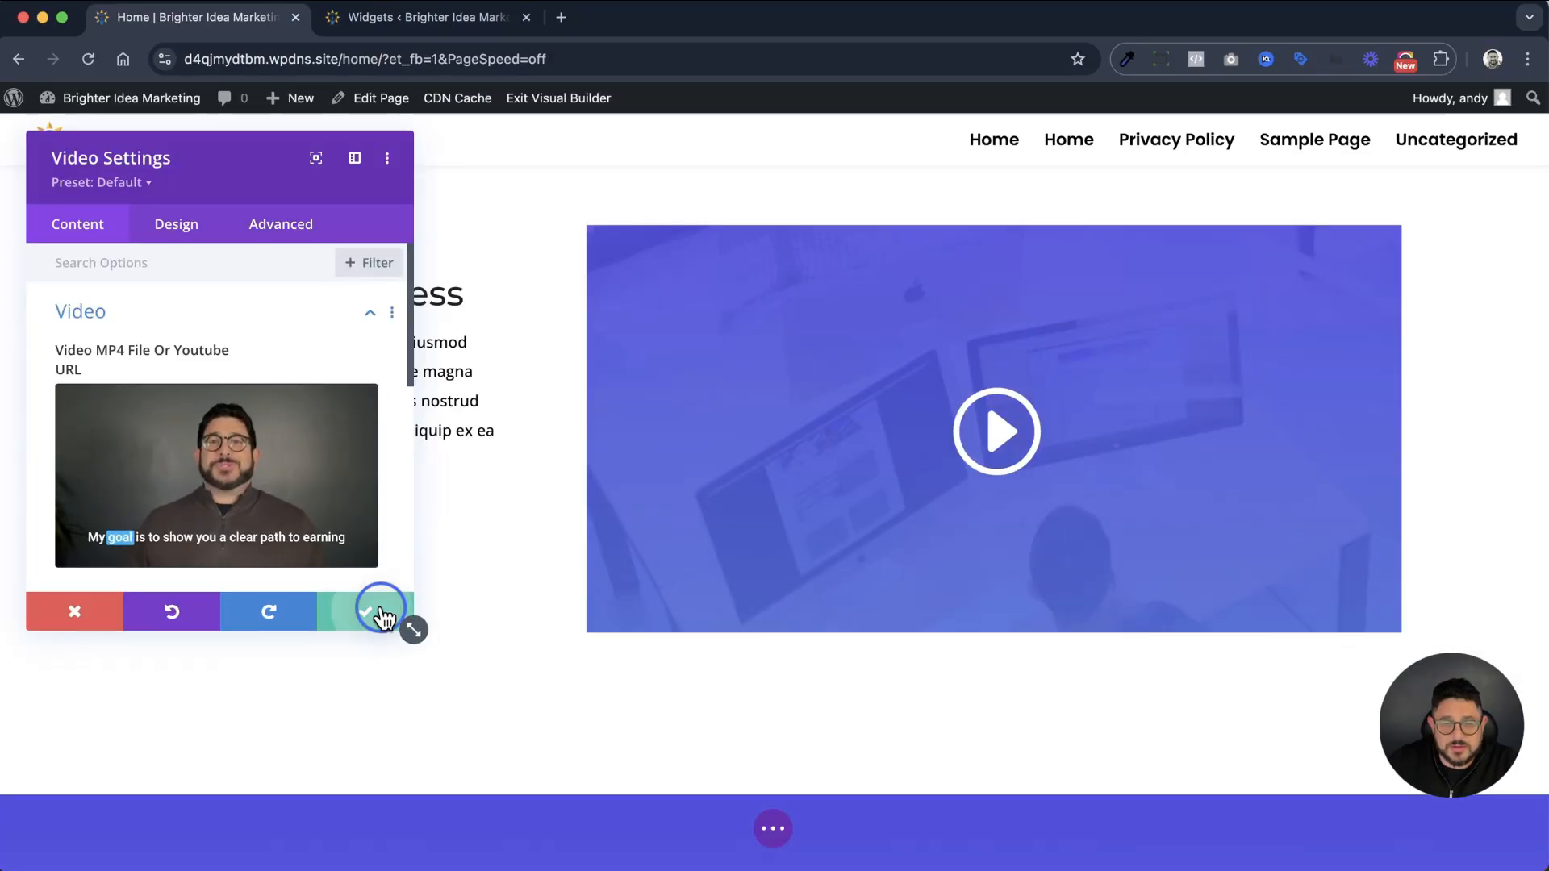
{"action": "left_click", "coordinate": [376, 621]}
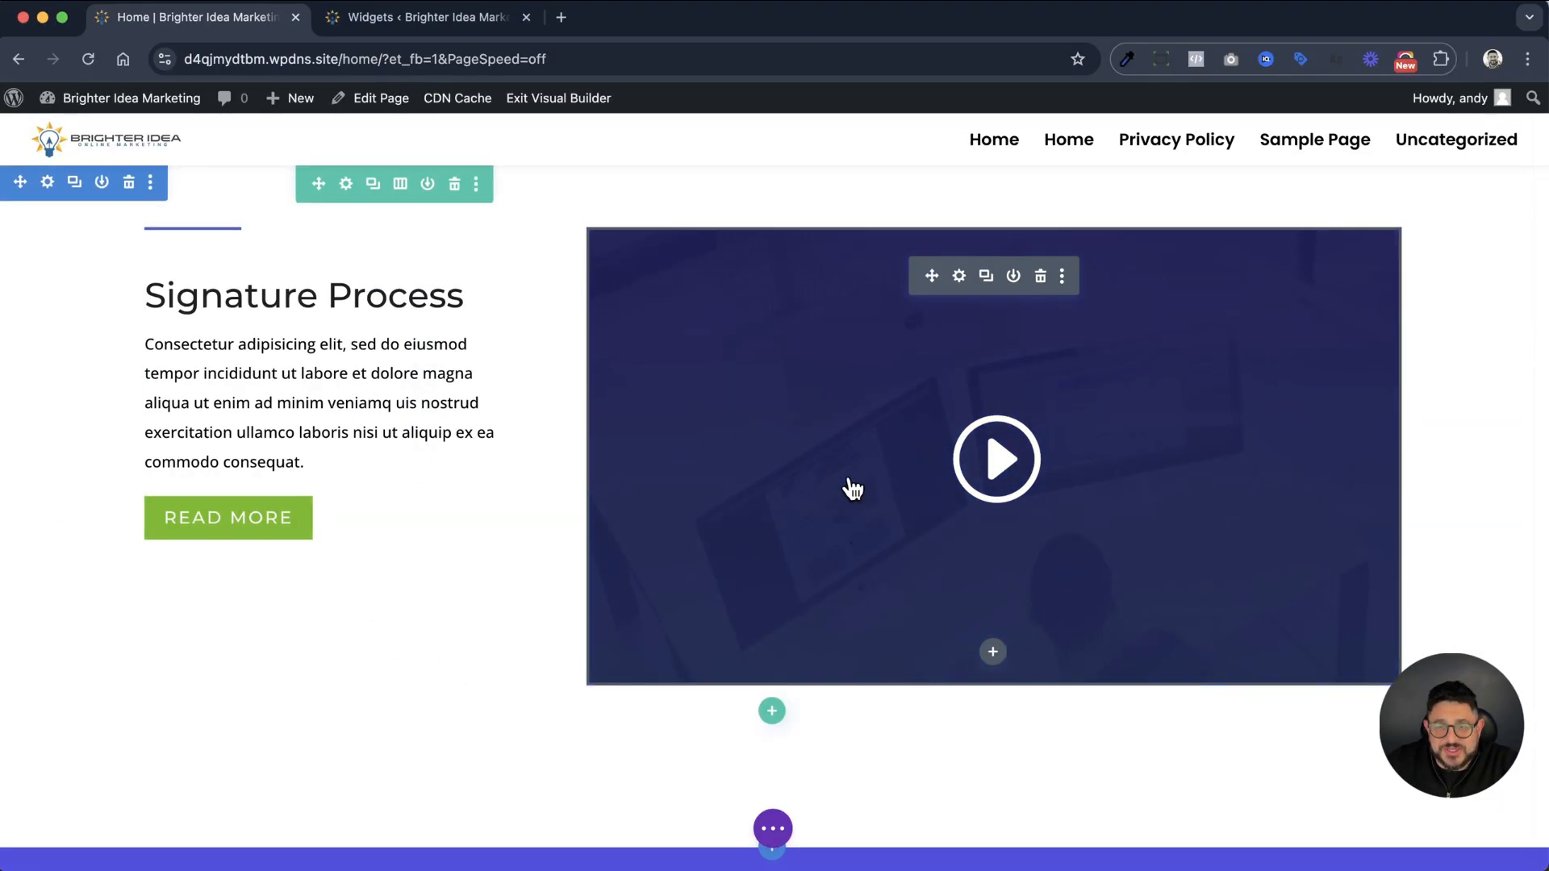
Replace the overlay image of the video beside the Signature Process text with business-05.jpg from the media library and save the module settings
{"action": "scroll", "coordinate": [1079, 443], "scroll_direction": "up", "scroll_amount": 1}
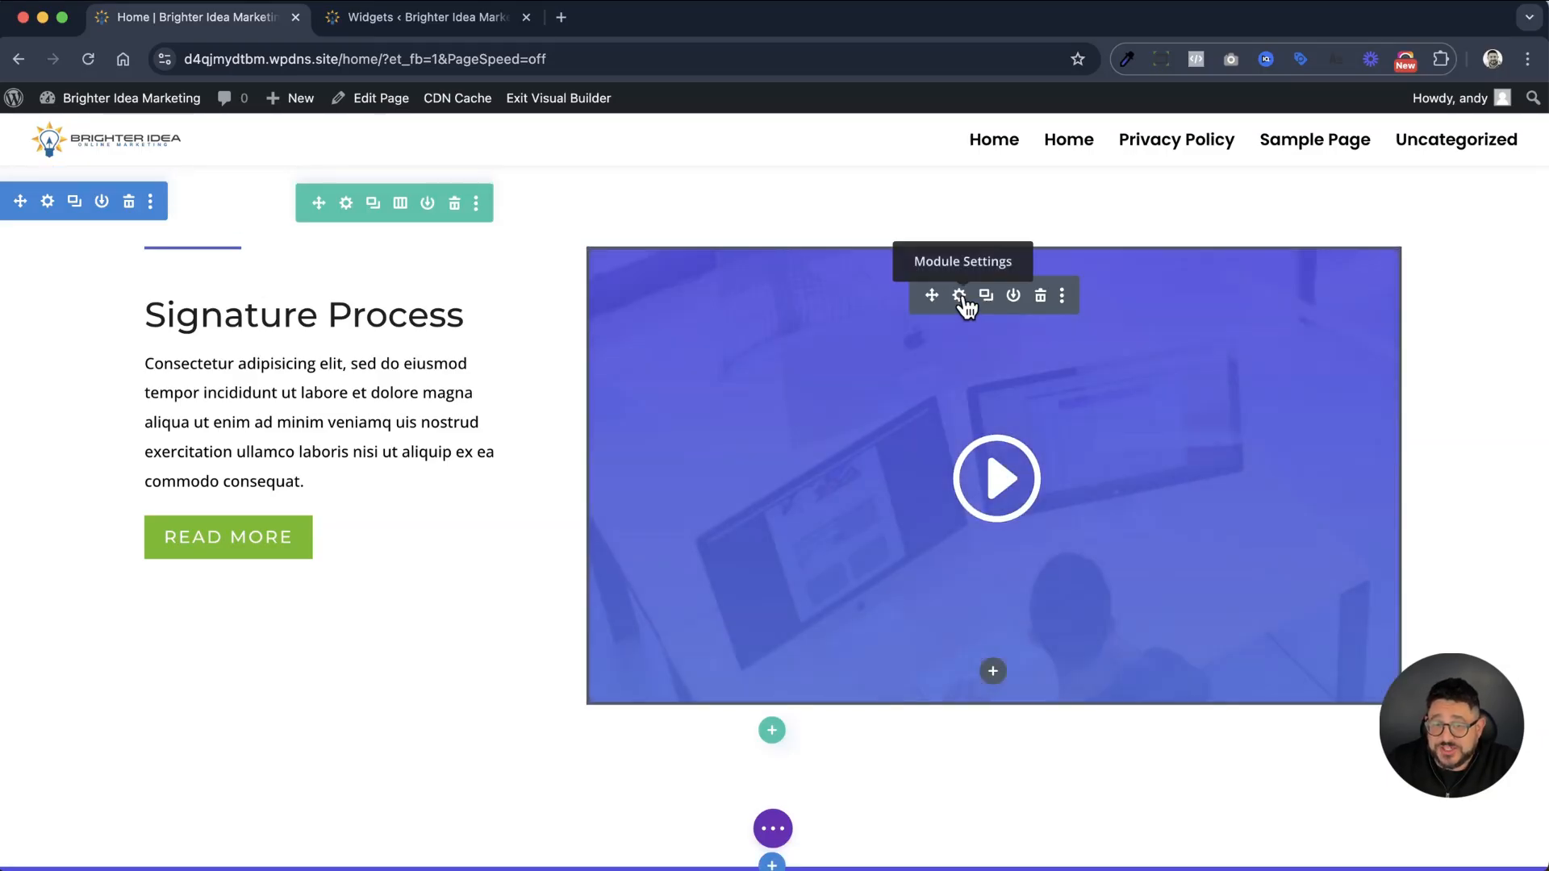
{"action": "left_click", "coordinate": [960, 296]}
{"action": "scroll", "coordinate": [242, 363], "scroll_direction": "down", "scroll_amount": 5}
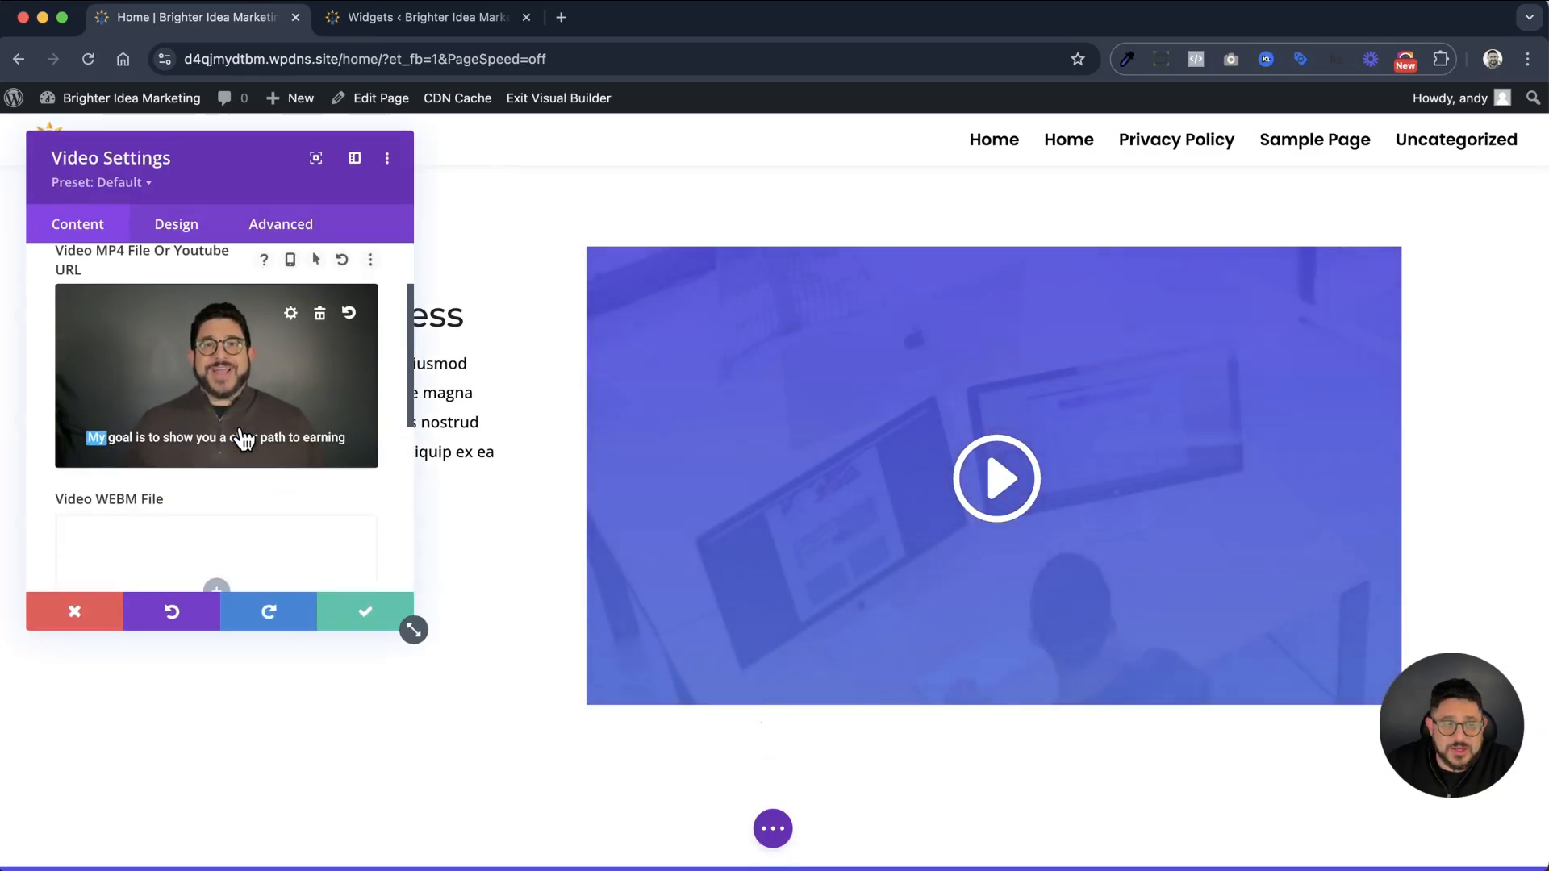
{"action": "scroll", "coordinate": [243, 439], "scroll_direction": "down", "scroll_amount": 2}
{"action": "left_click", "coordinate": [207, 364]}
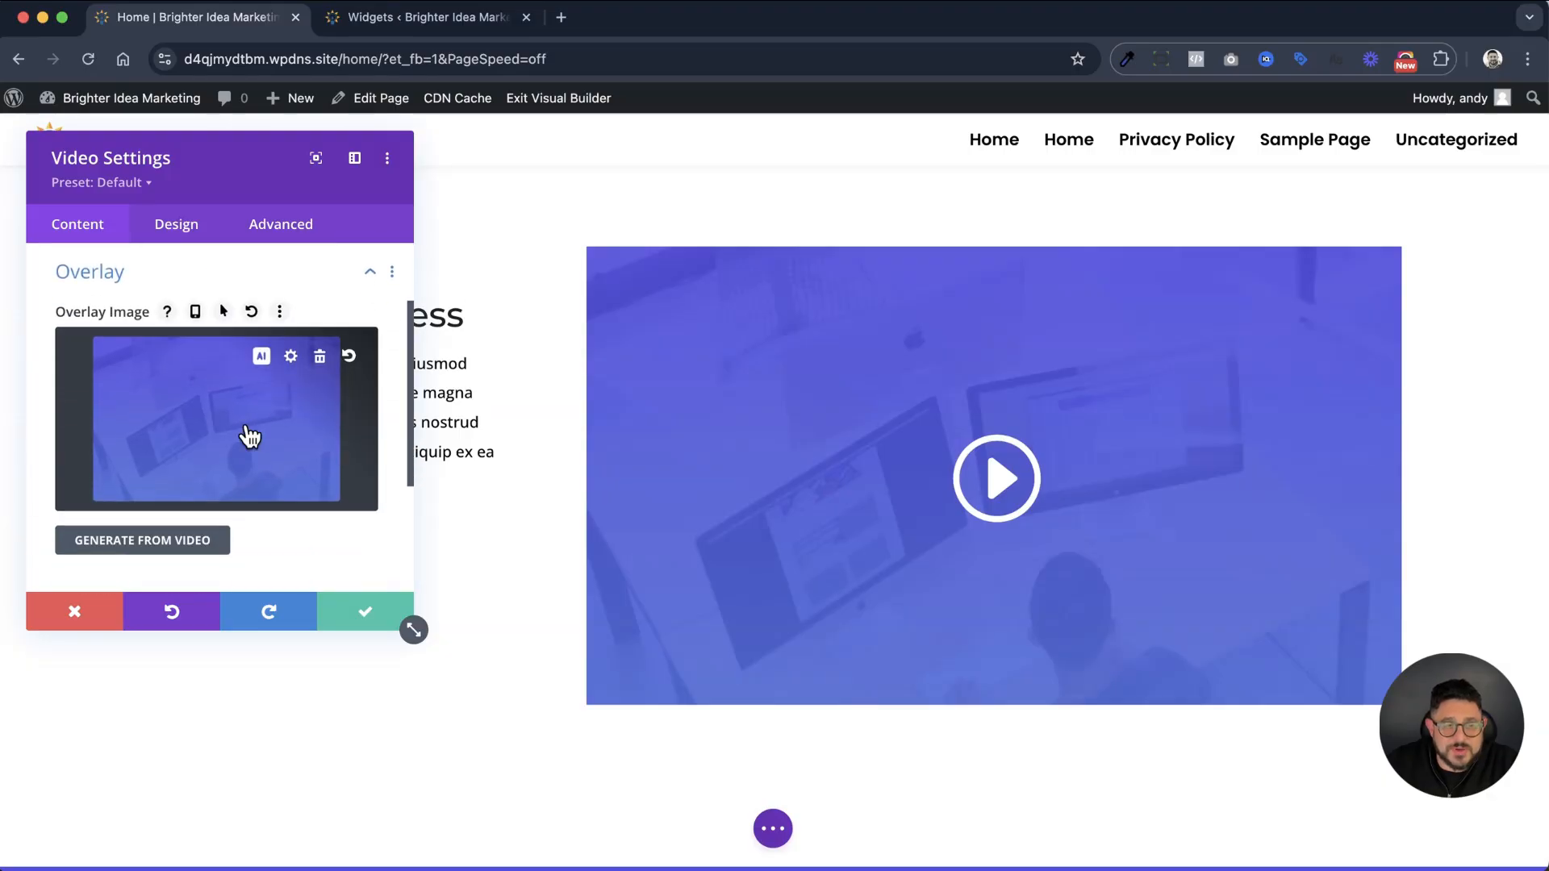
{"action": "left_click", "coordinate": [250, 436]}
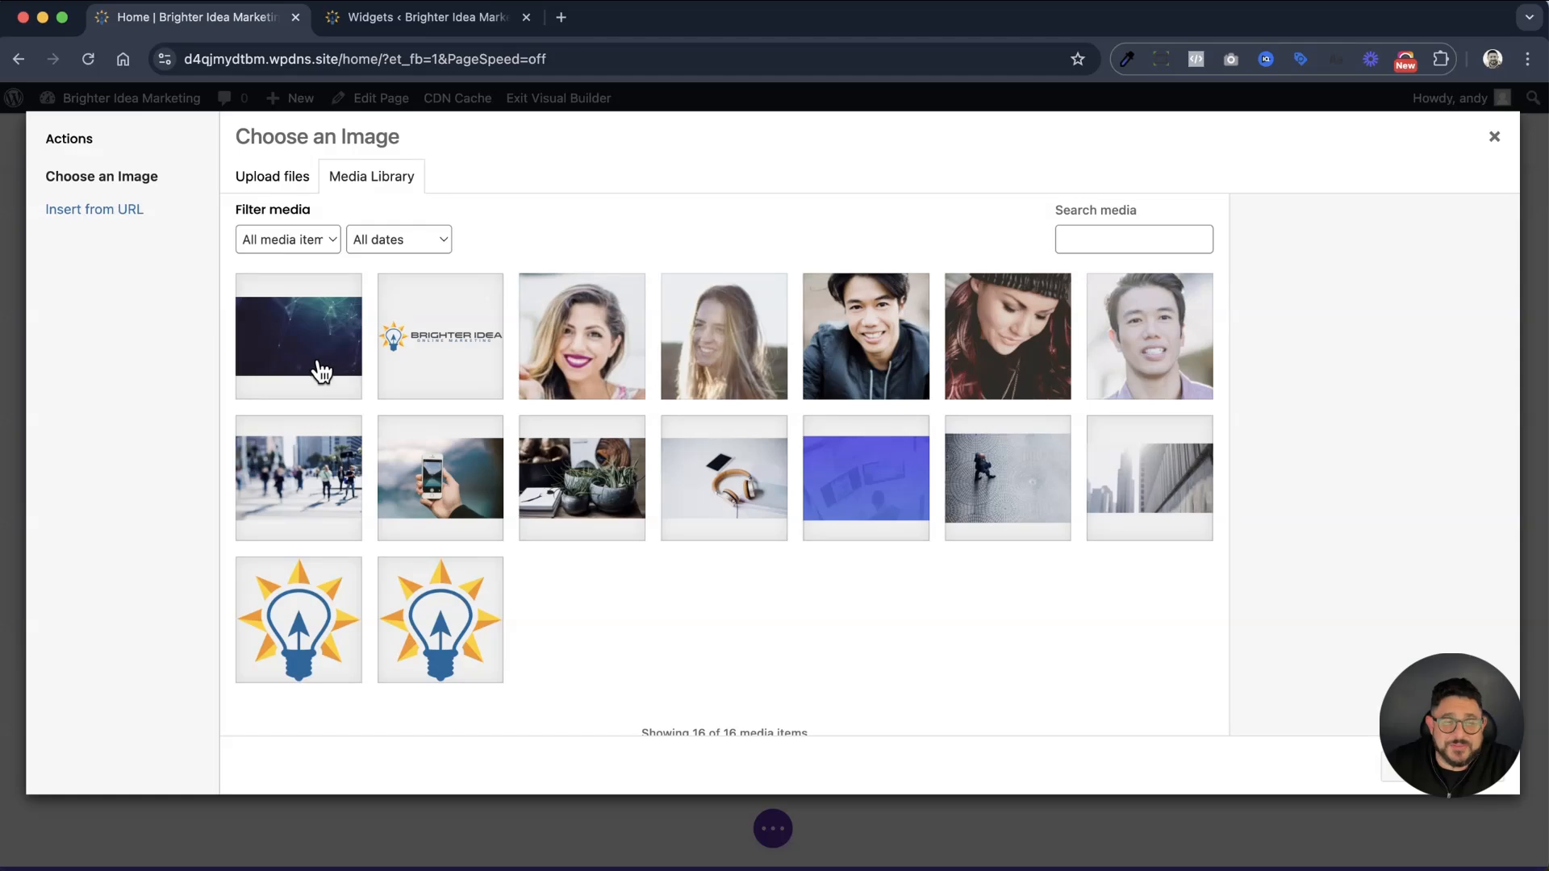
{"action": "left_click", "coordinate": [434, 492]}
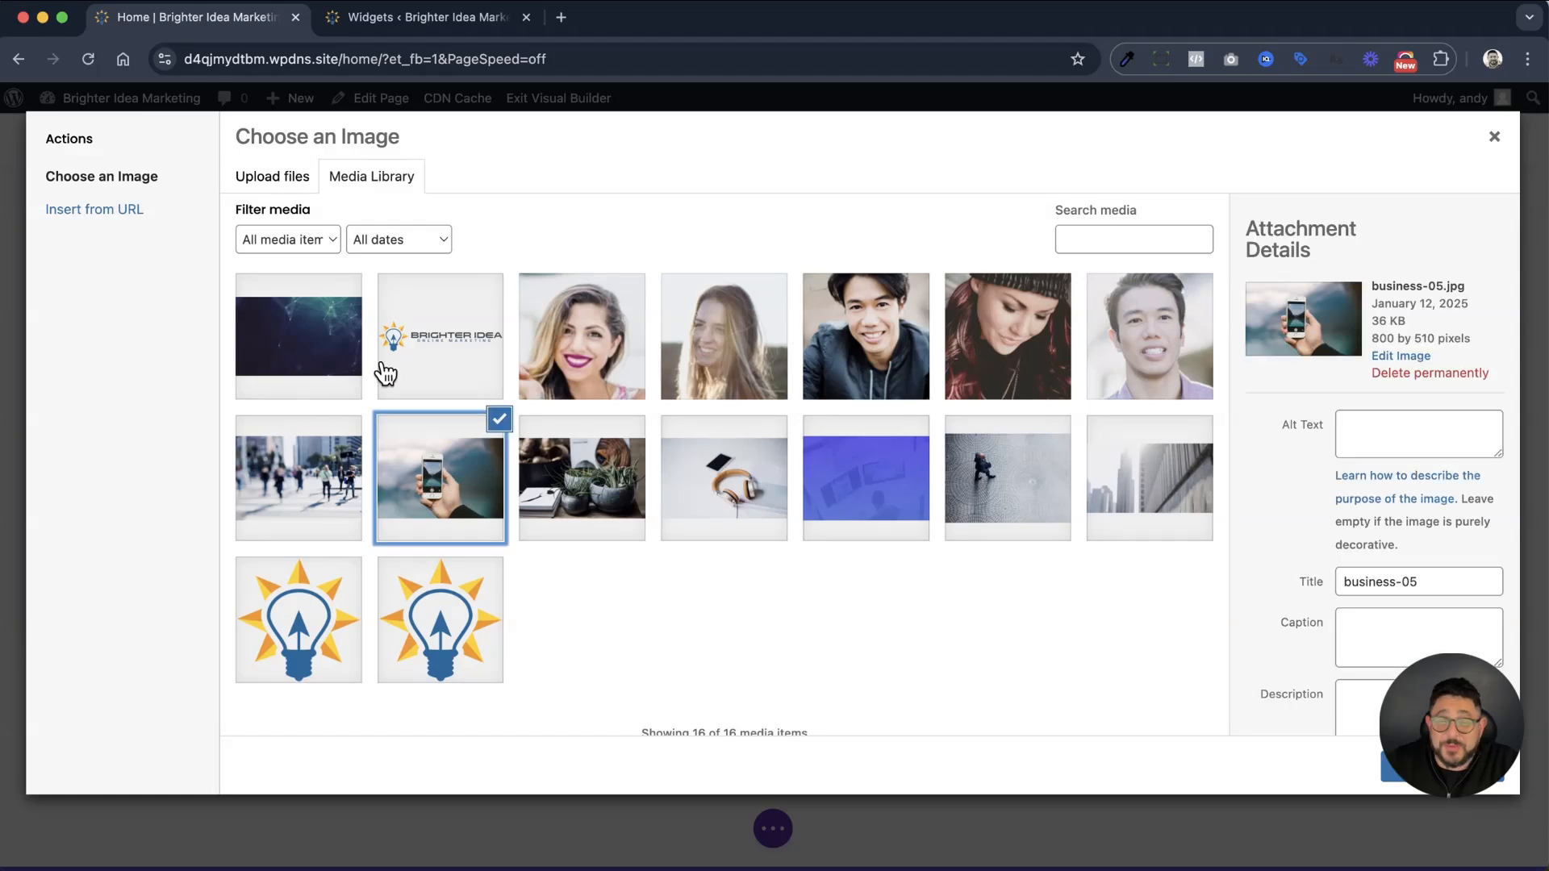
{"action": "left_click", "coordinate": [1440, 767]}
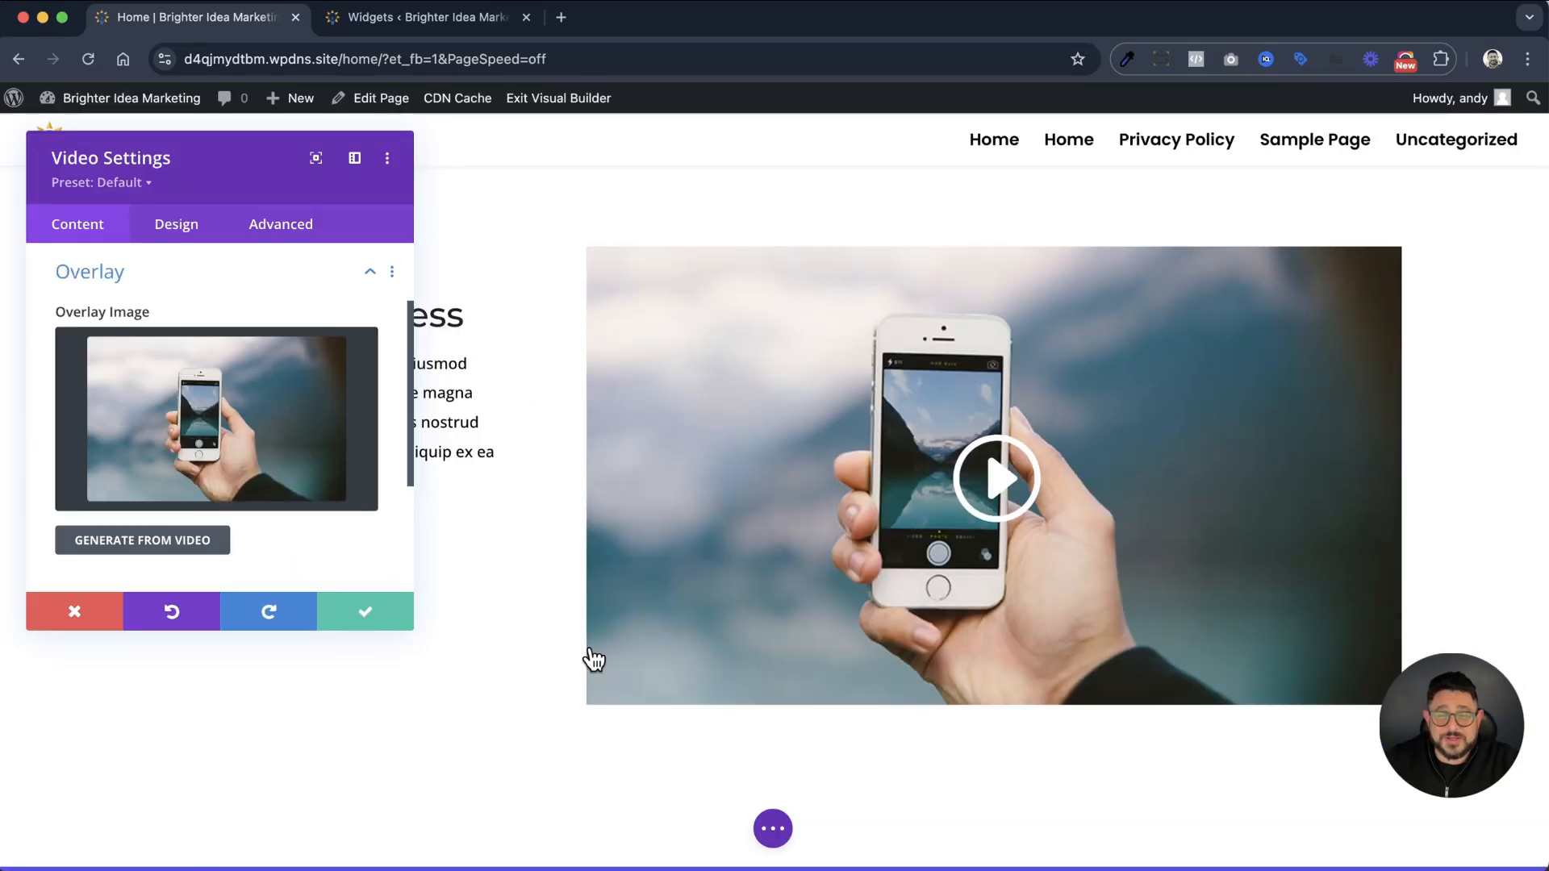
{"action": "left_click", "coordinate": [401, 615]}
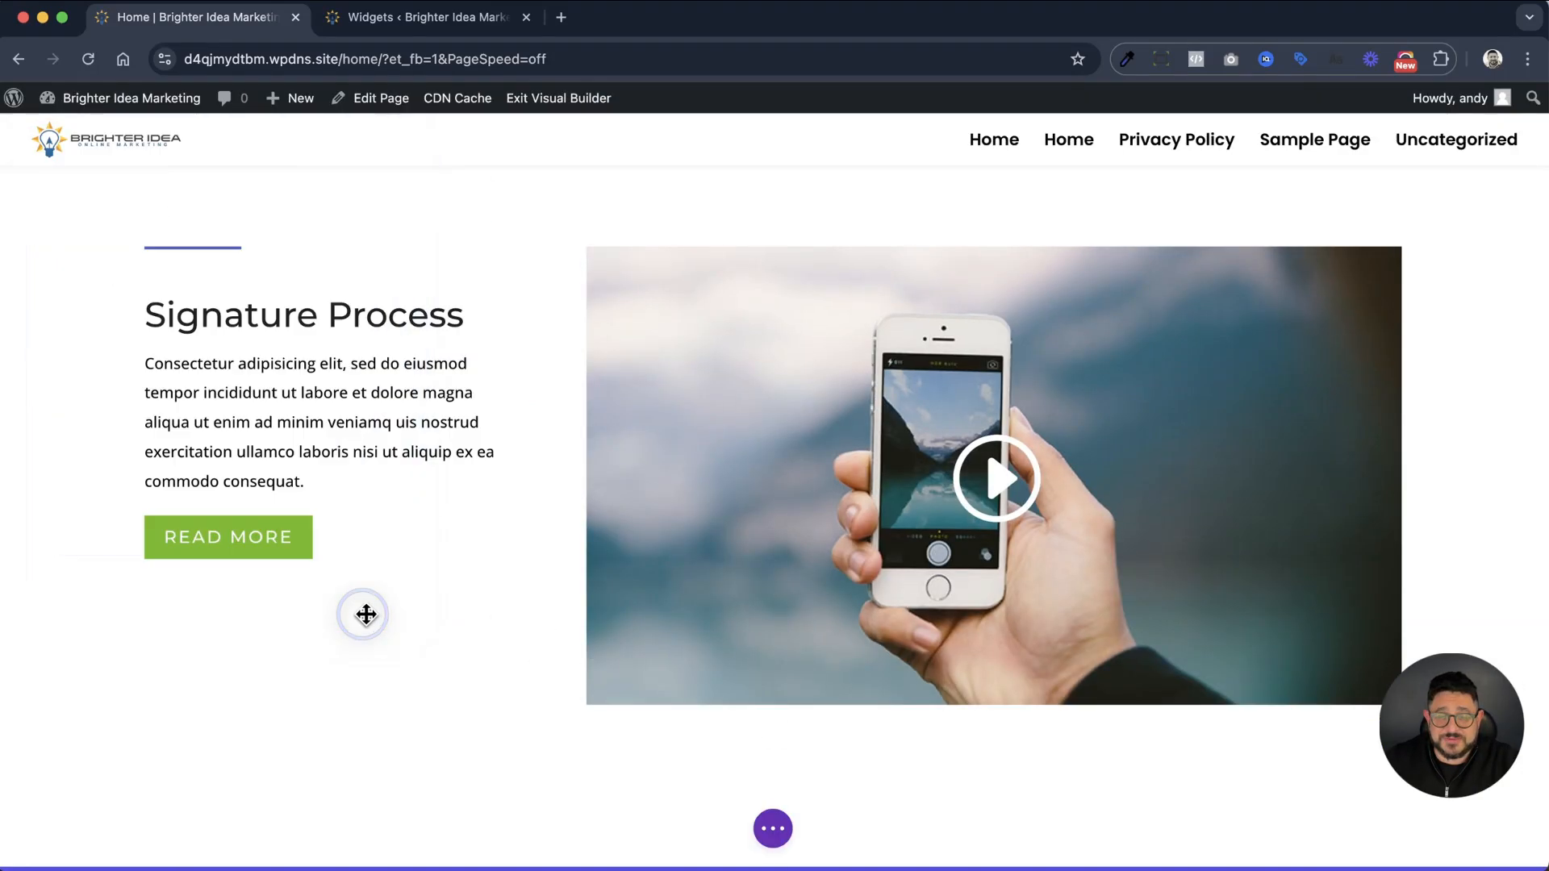
Examine the page's structure in wireframe view and its overall layout in zoomed-out view
{"action": "scroll", "coordinate": [1512, 525], "scroll_direction": "down", "scroll_amount": 5}
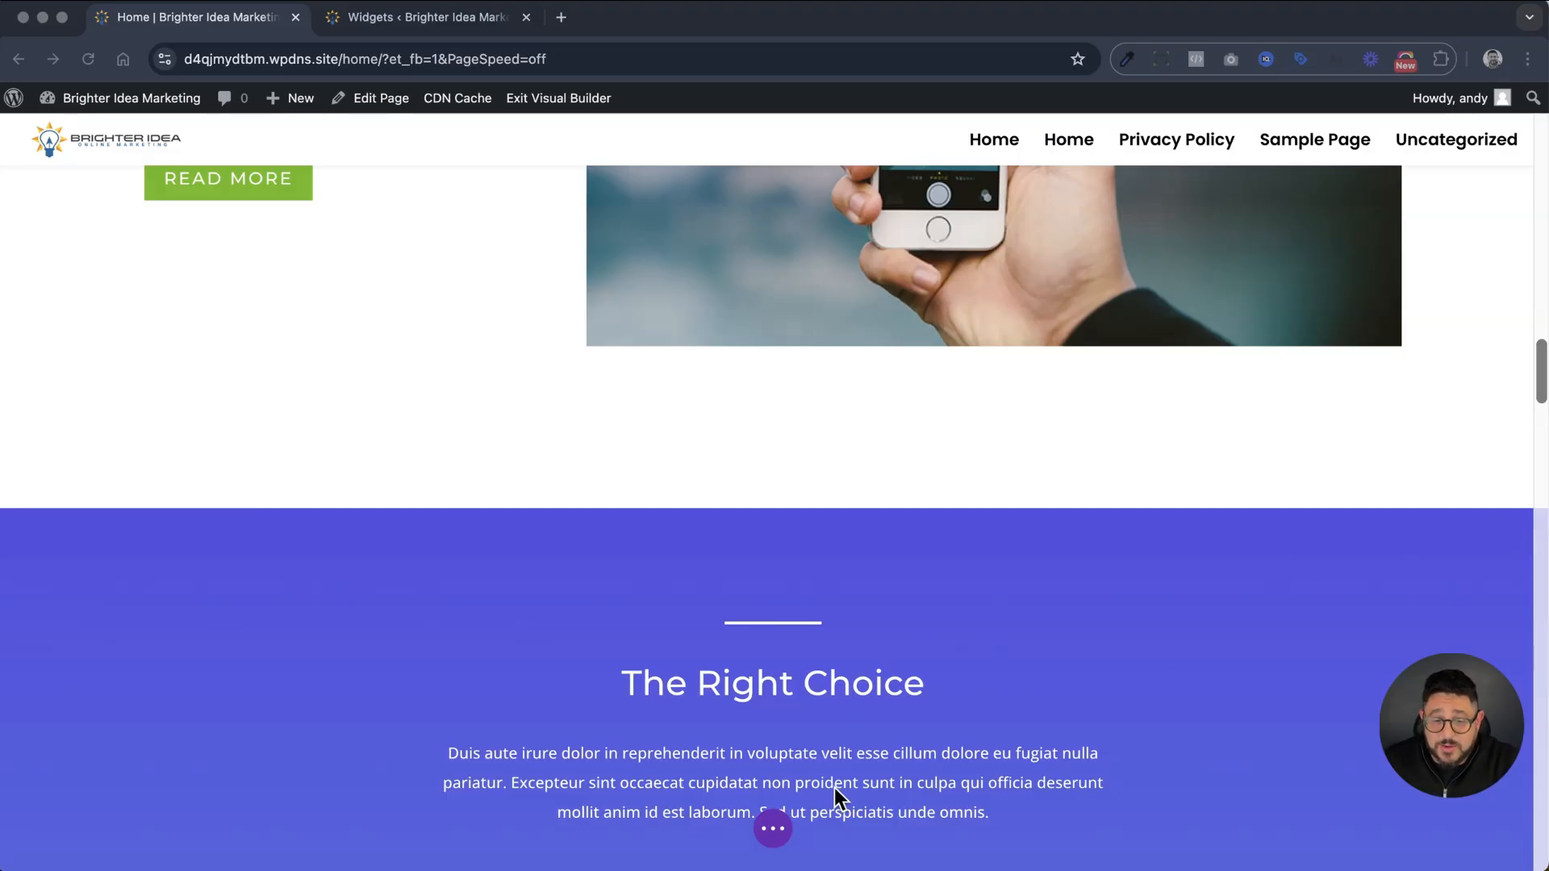
{"action": "left_click", "coordinate": [775, 830]}
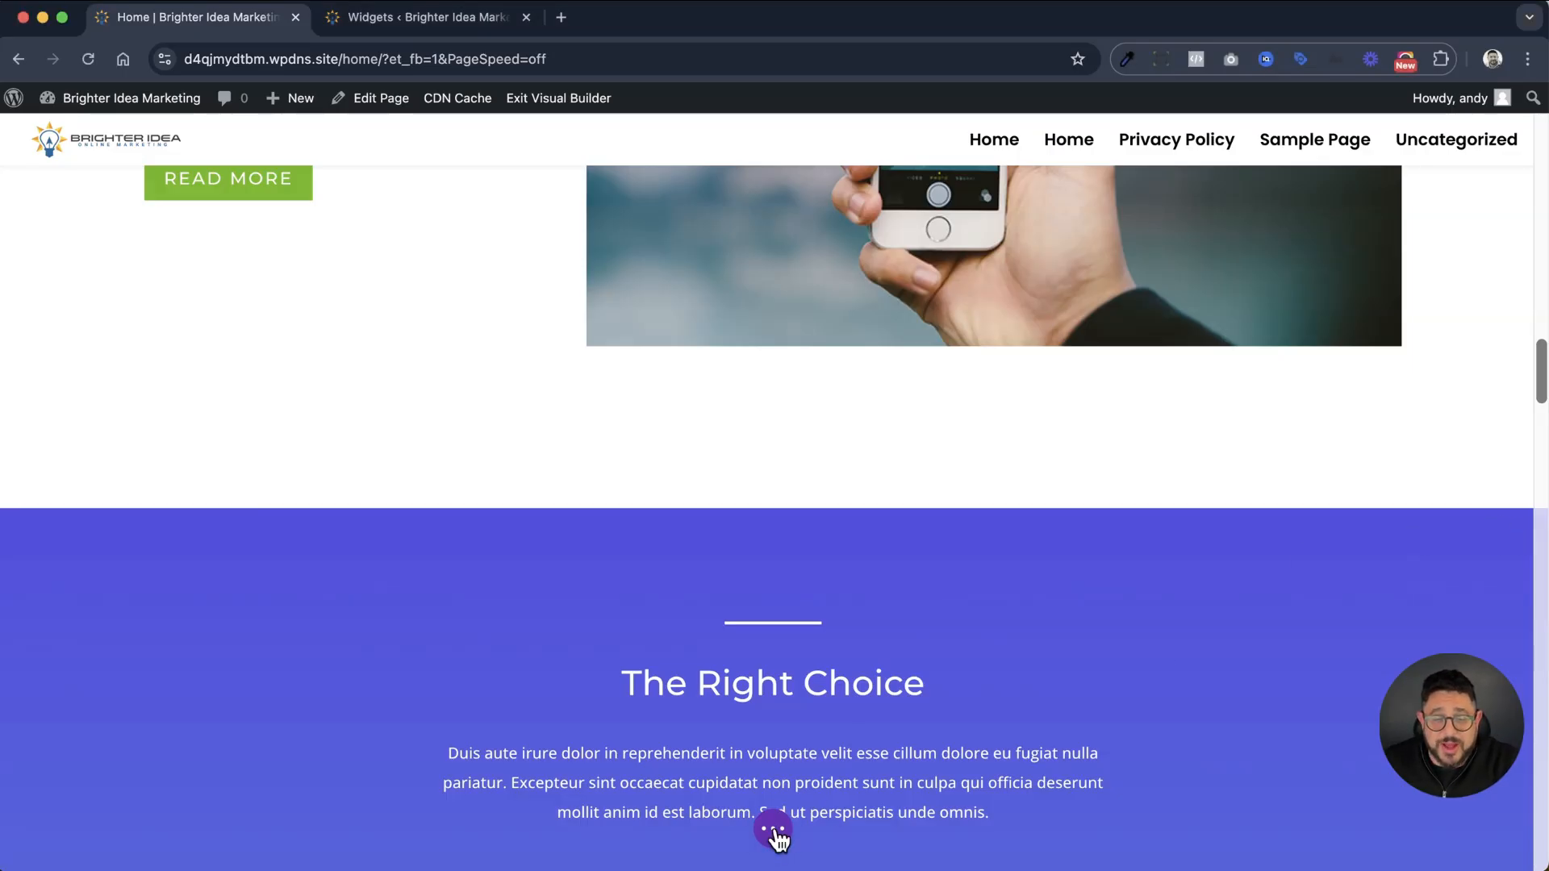
{"action": "left_click", "coordinate": [775, 829]}
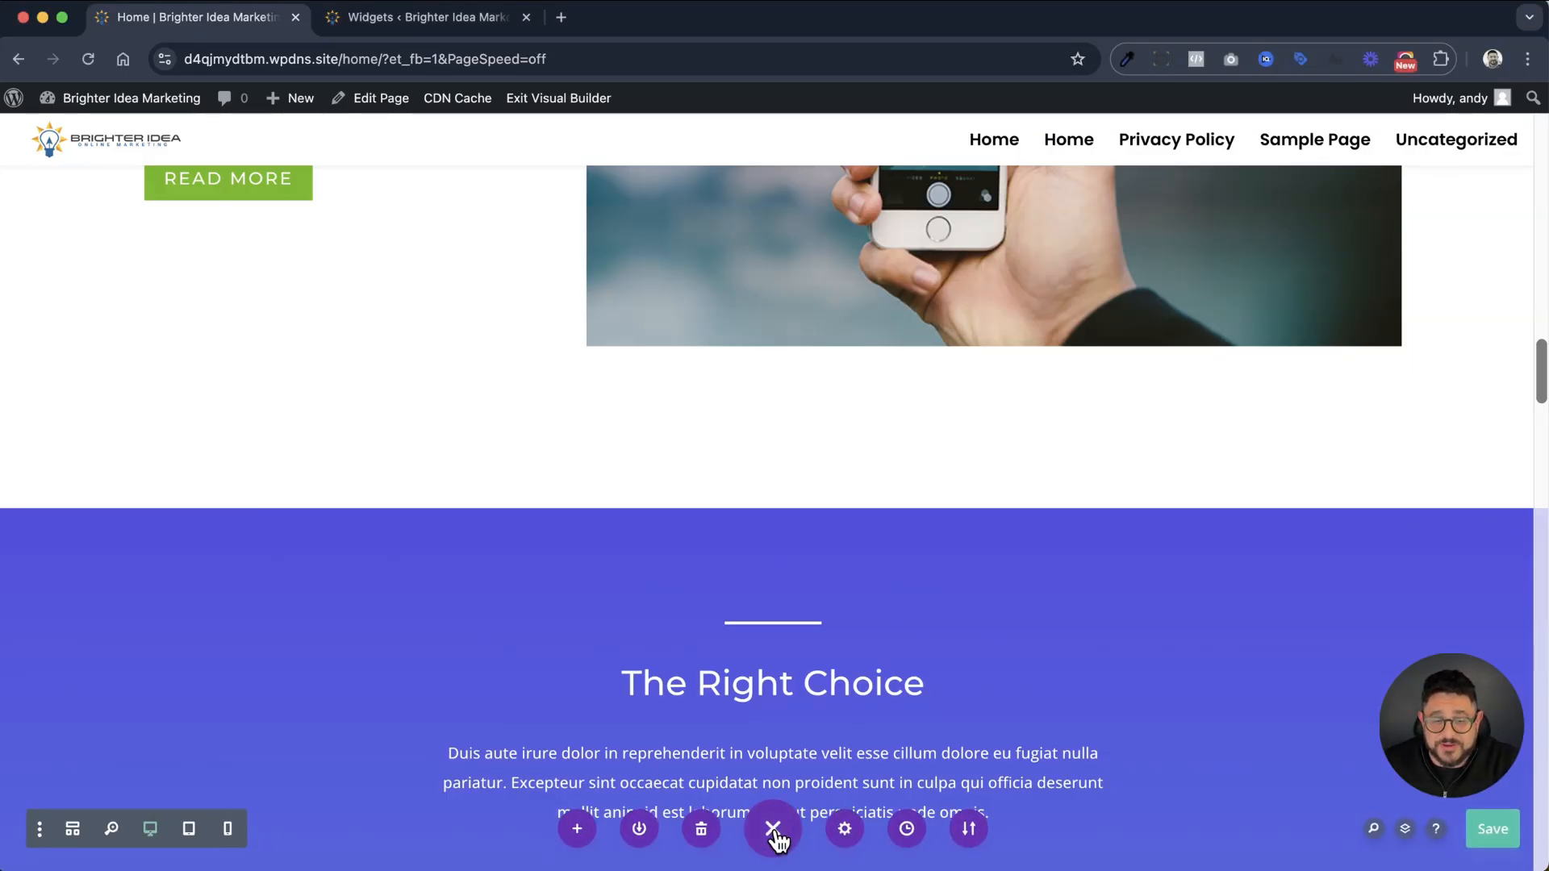
{"action": "left_click", "coordinate": [73, 830]}
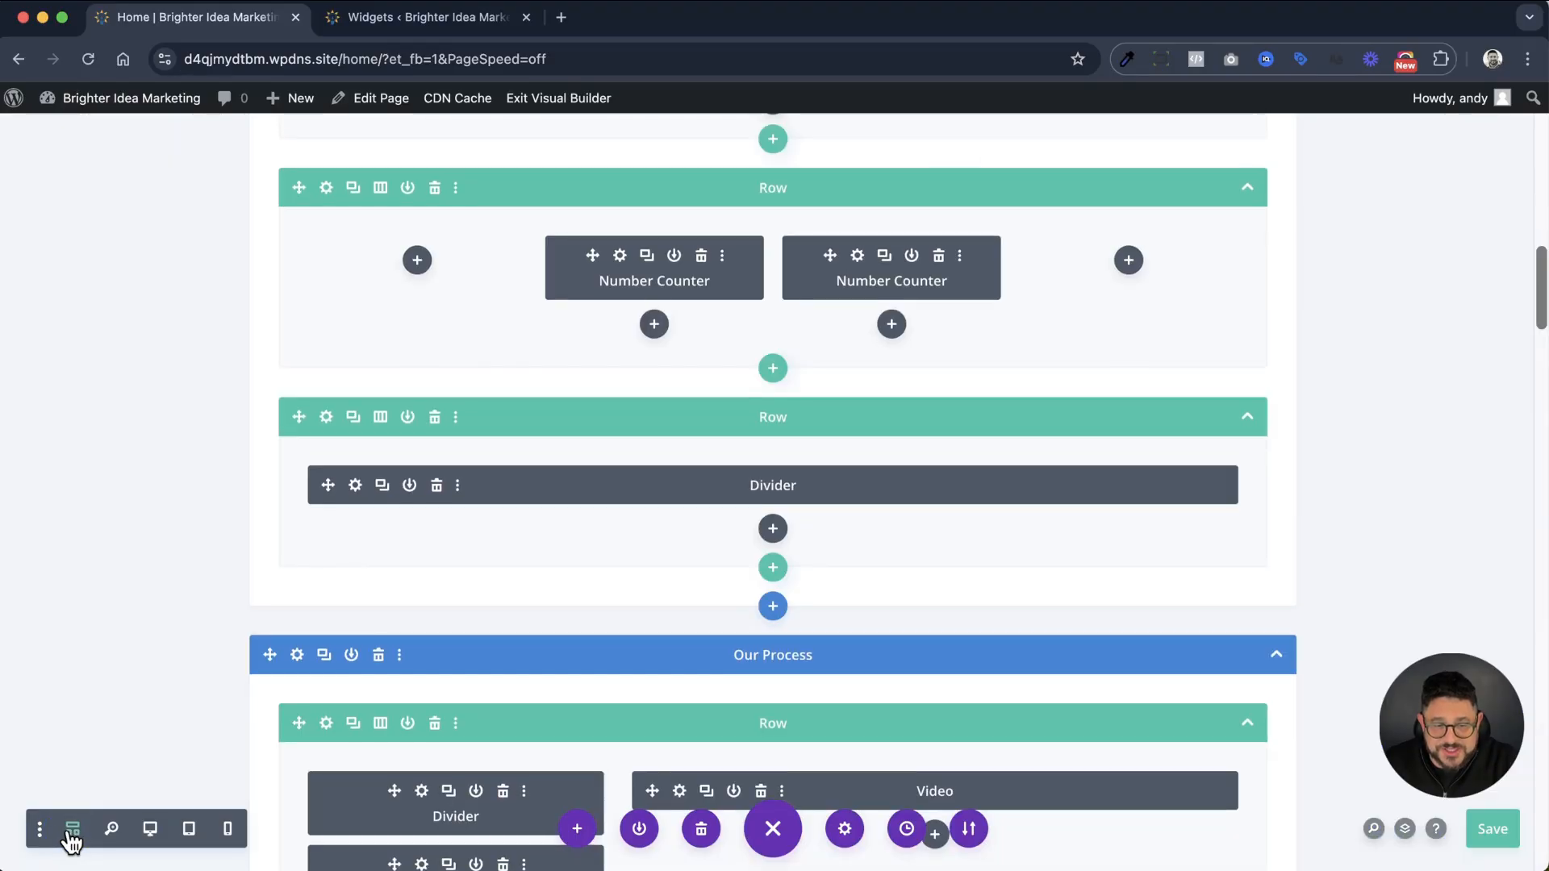
{"action": "left_click", "coordinate": [110, 831]}
{"action": "scroll", "coordinate": [487, 816], "scroll_direction": "up", "scroll_amount": 10}
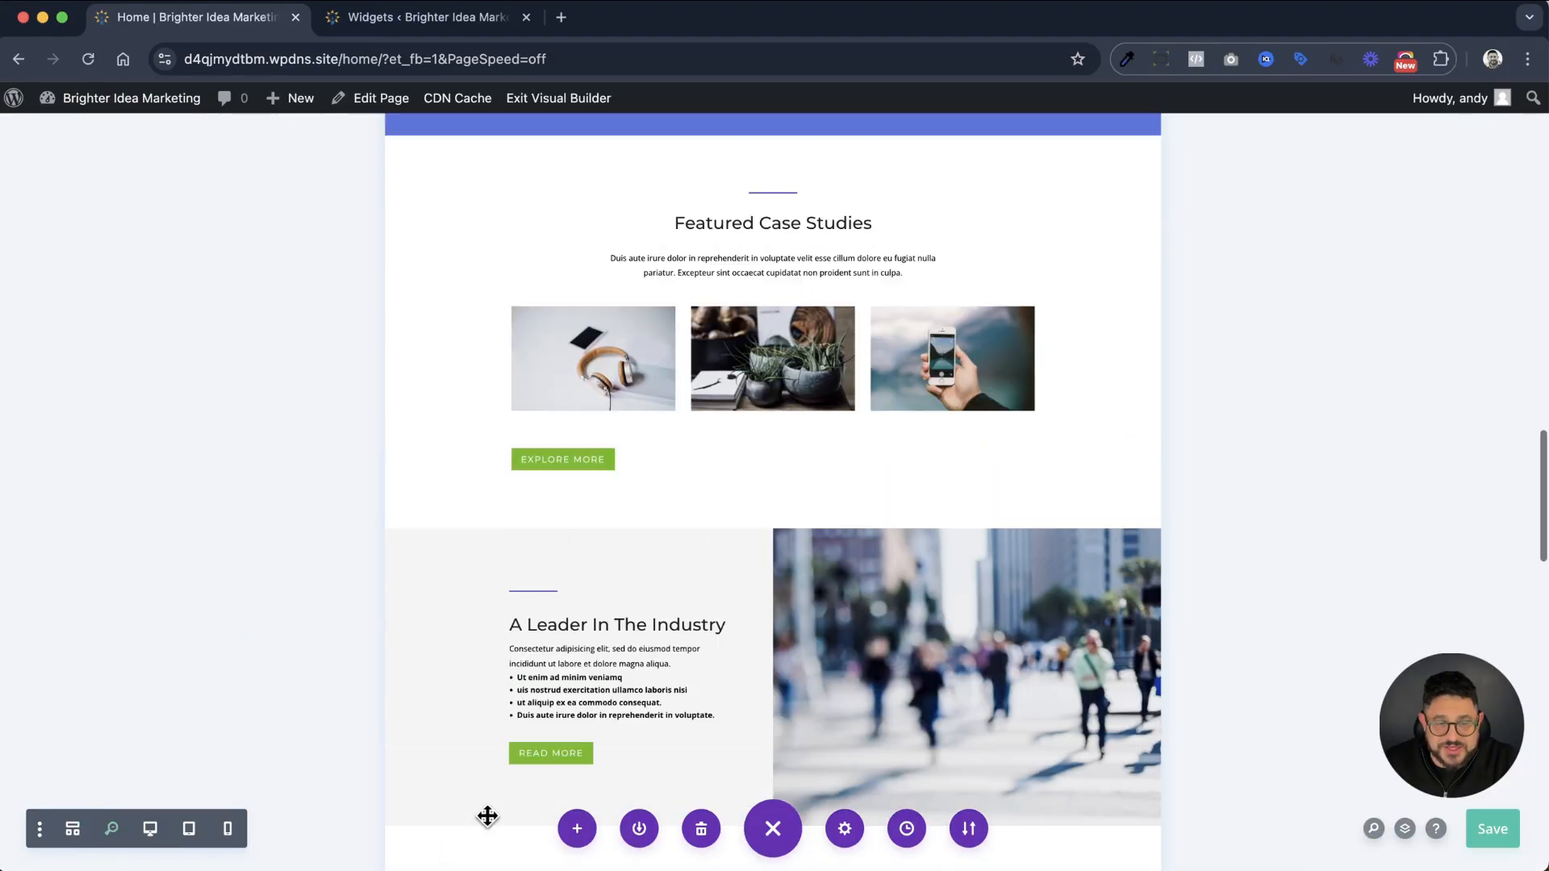
{"action": "scroll", "coordinate": [486, 824], "scroll_direction": "up", "scroll_amount": 6}
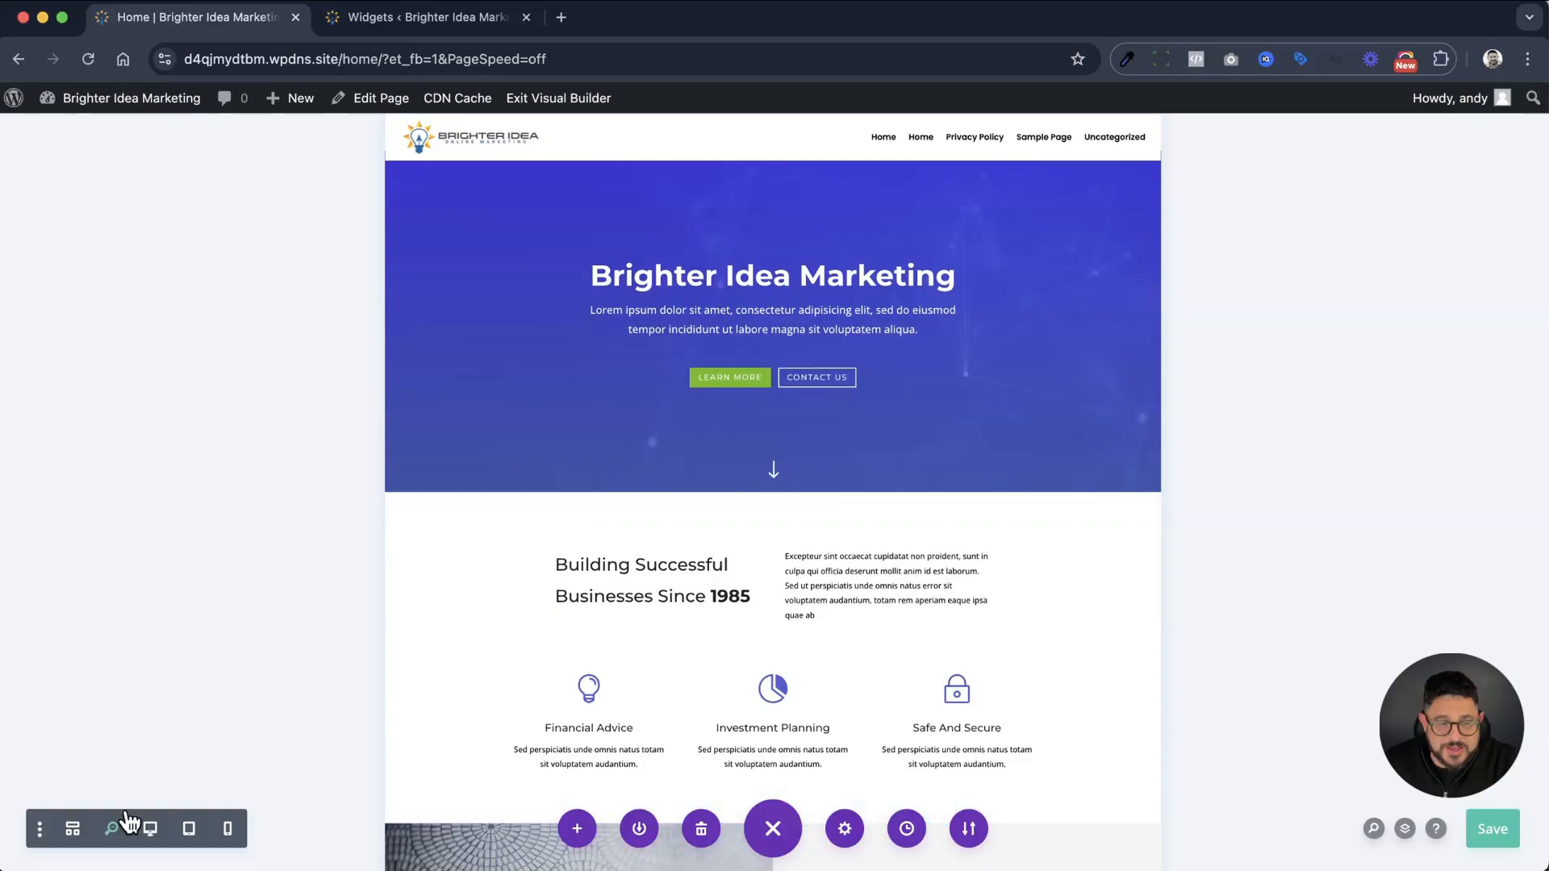
Preview the page in desktop, tablet and phone views, checking the hero section in the phone layout
{"action": "left_click", "coordinate": [151, 829]}
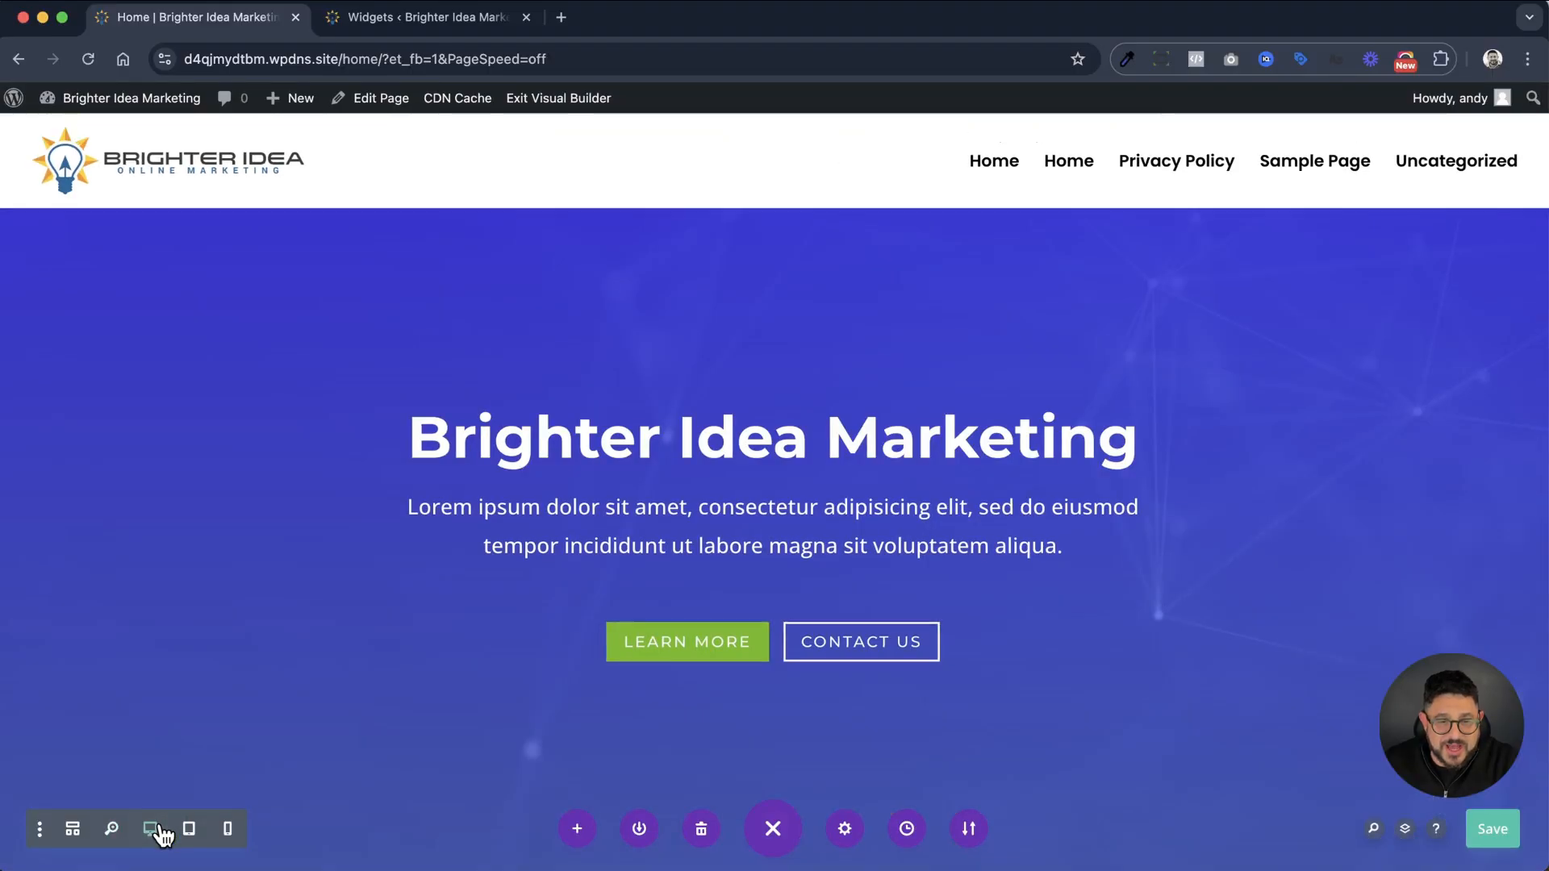
{"action": "scroll", "coordinate": [241, 758], "scroll_direction": "down", "scroll_amount": 10}
{"action": "left_click", "coordinate": [184, 835]}
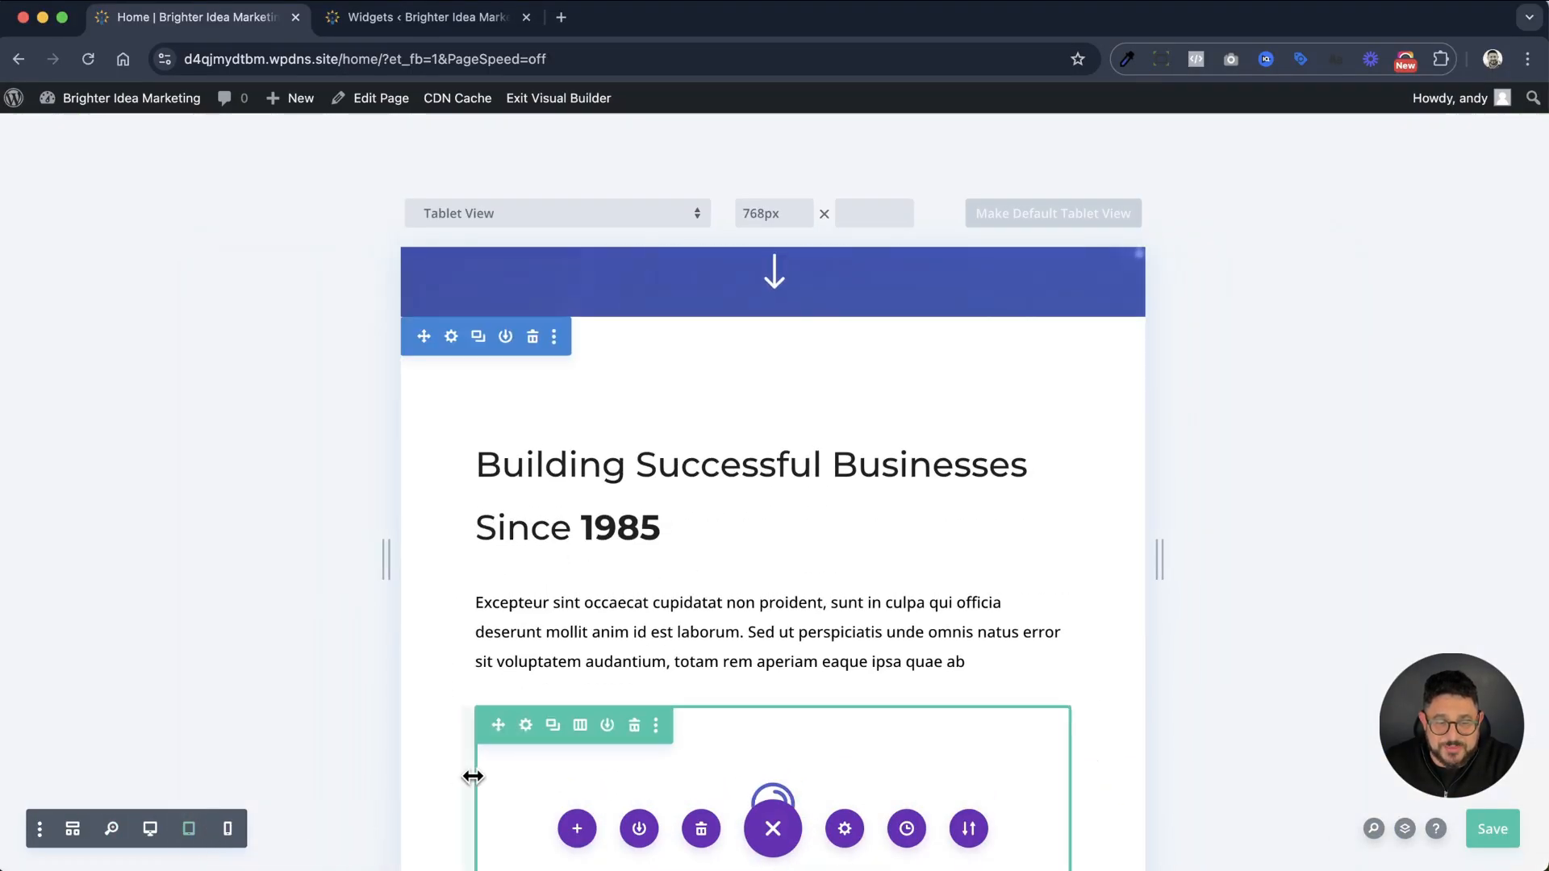
{"action": "left_click", "coordinate": [227, 828]}
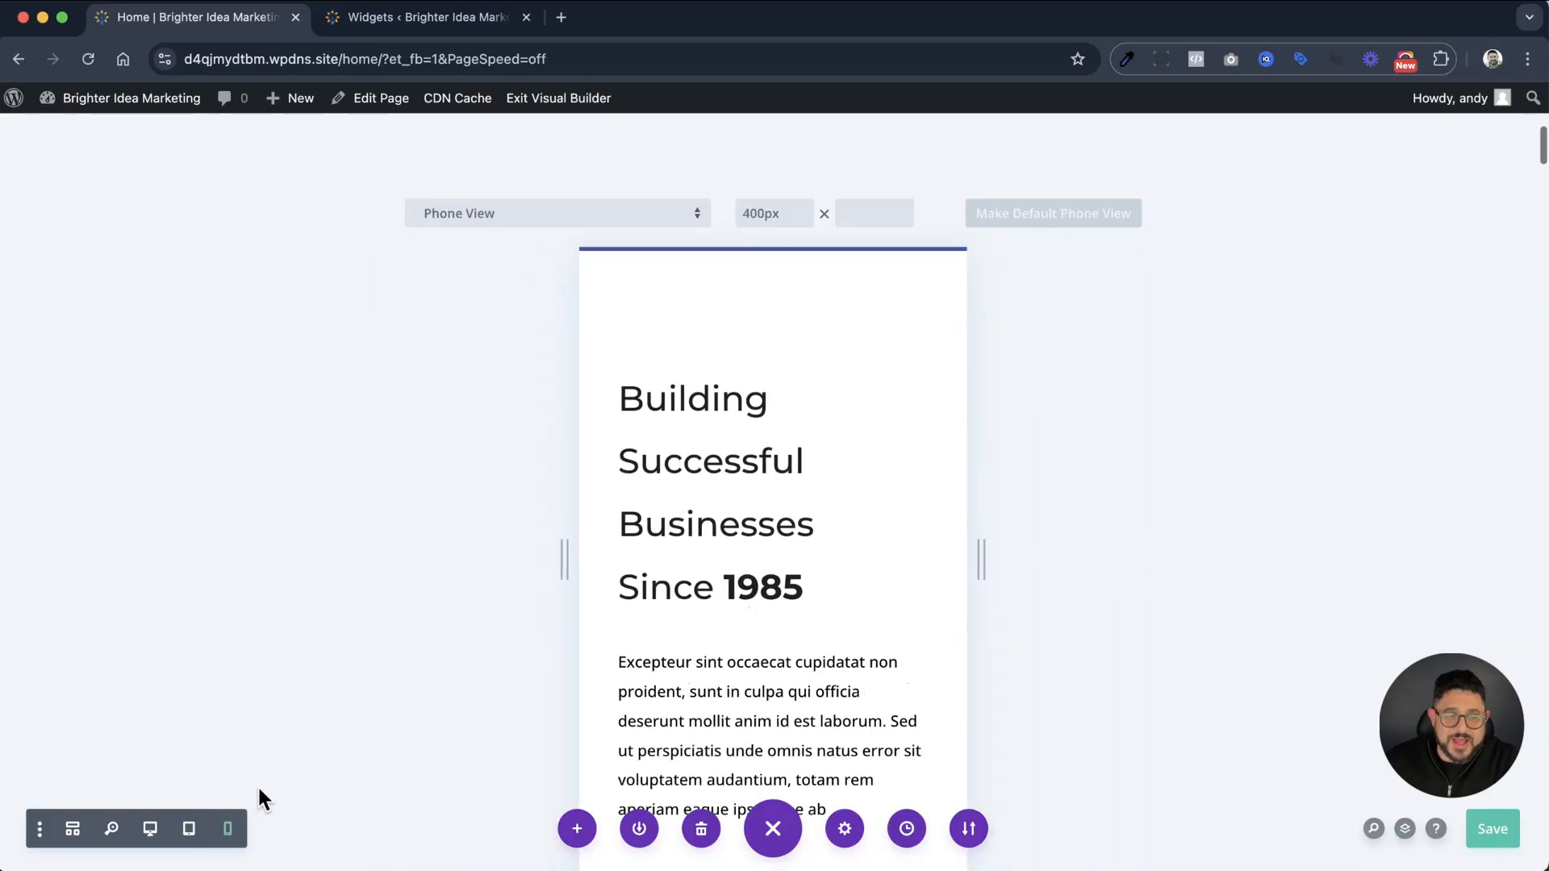
{"action": "scroll", "coordinate": [701, 726], "scroll_direction": "up", "scroll_amount": 10}
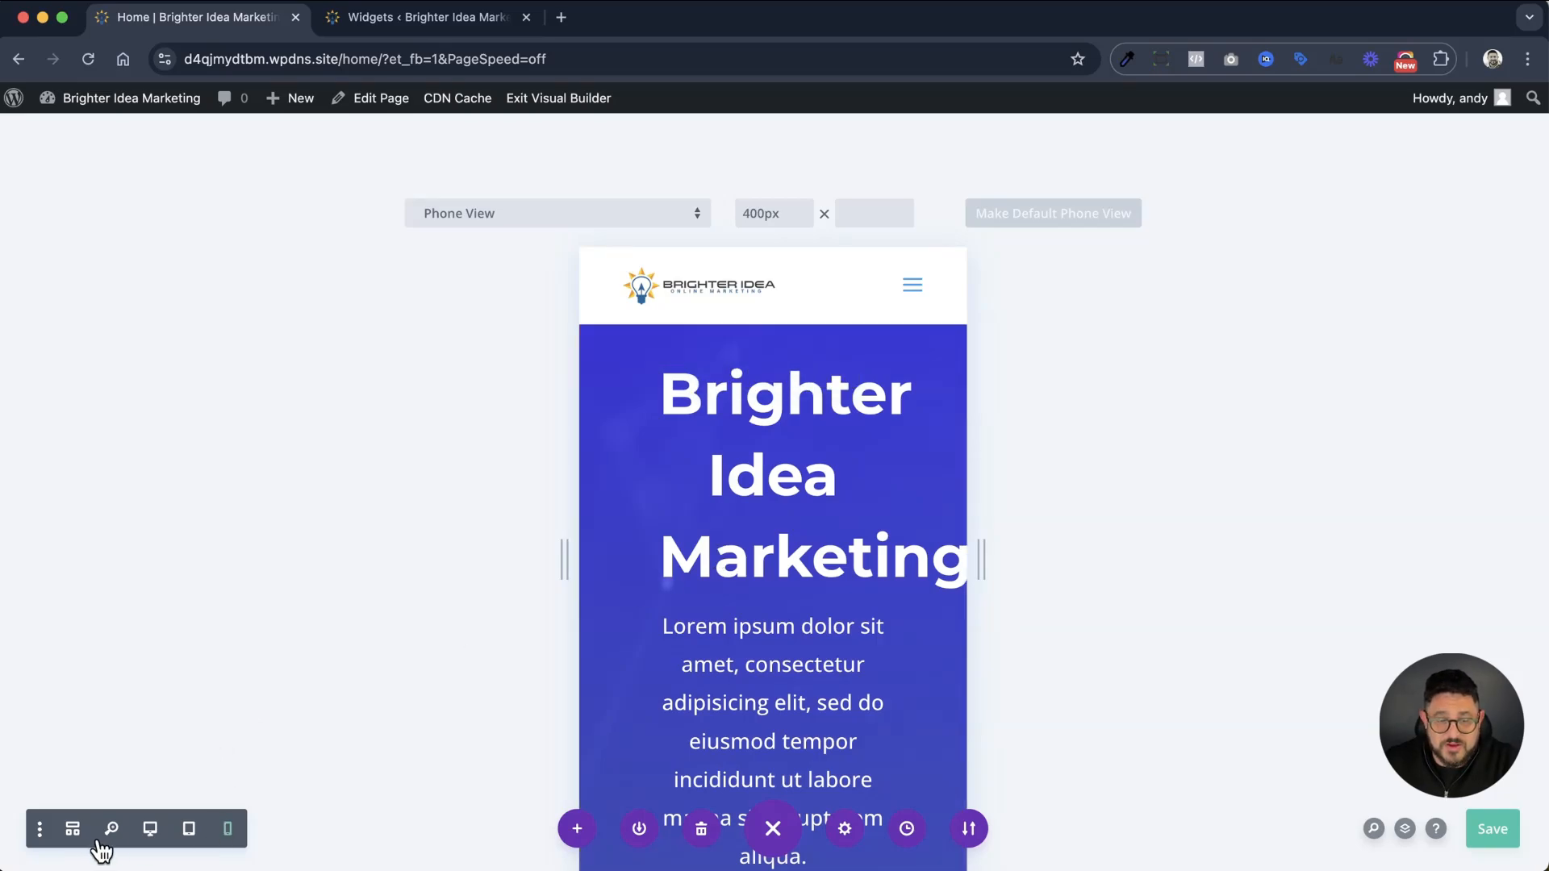
Return the page to desktop view and save it
{"action": "left_click", "coordinate": [150, 828]}
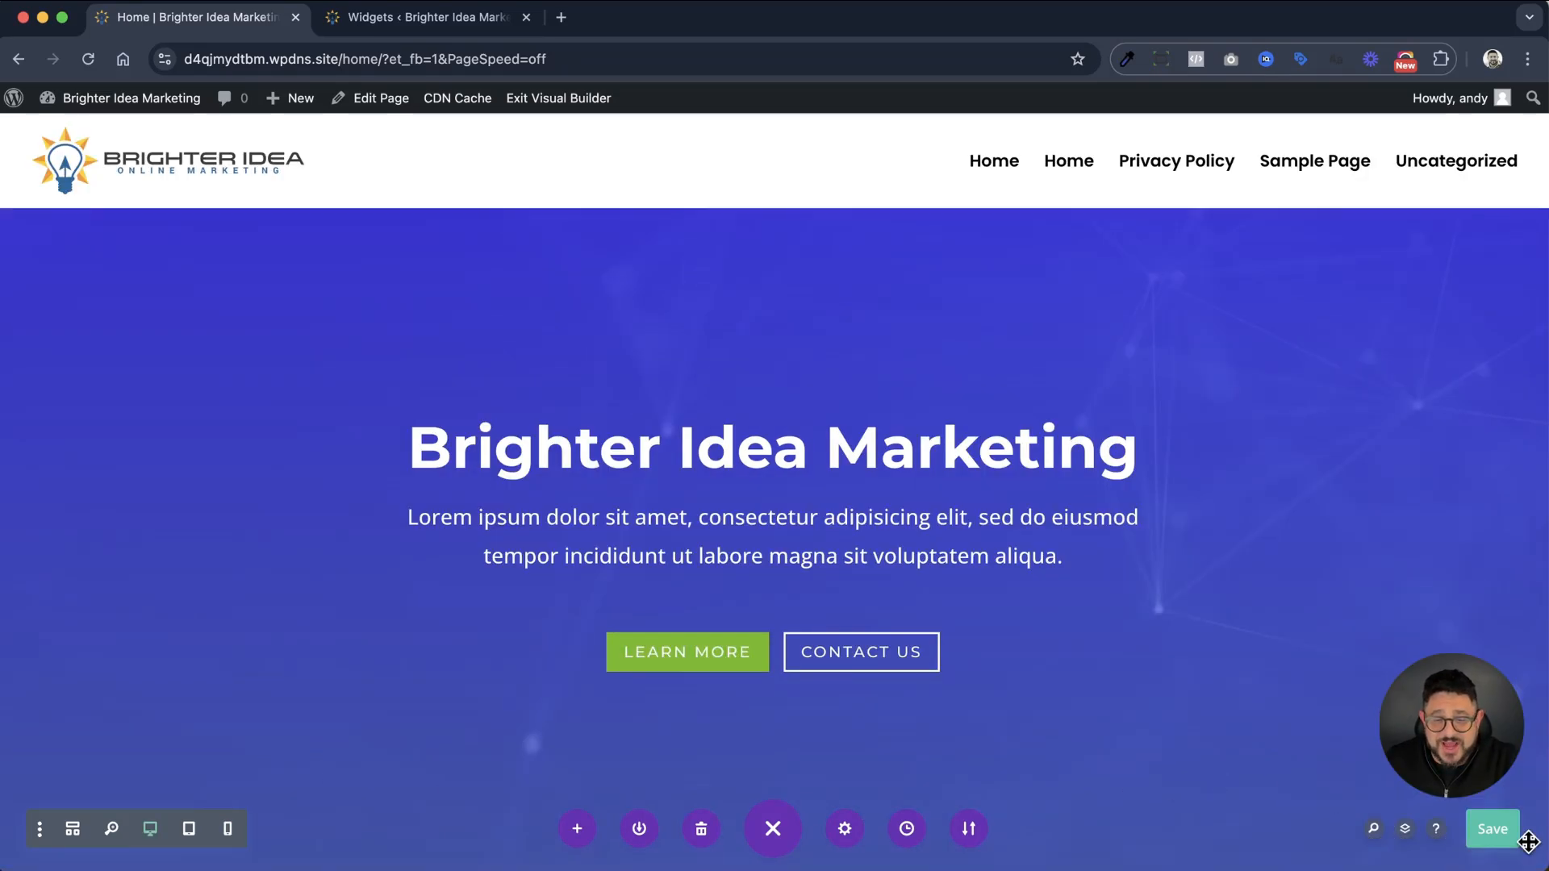
{"action": "left_click", "coordinate": [1498, 837]}
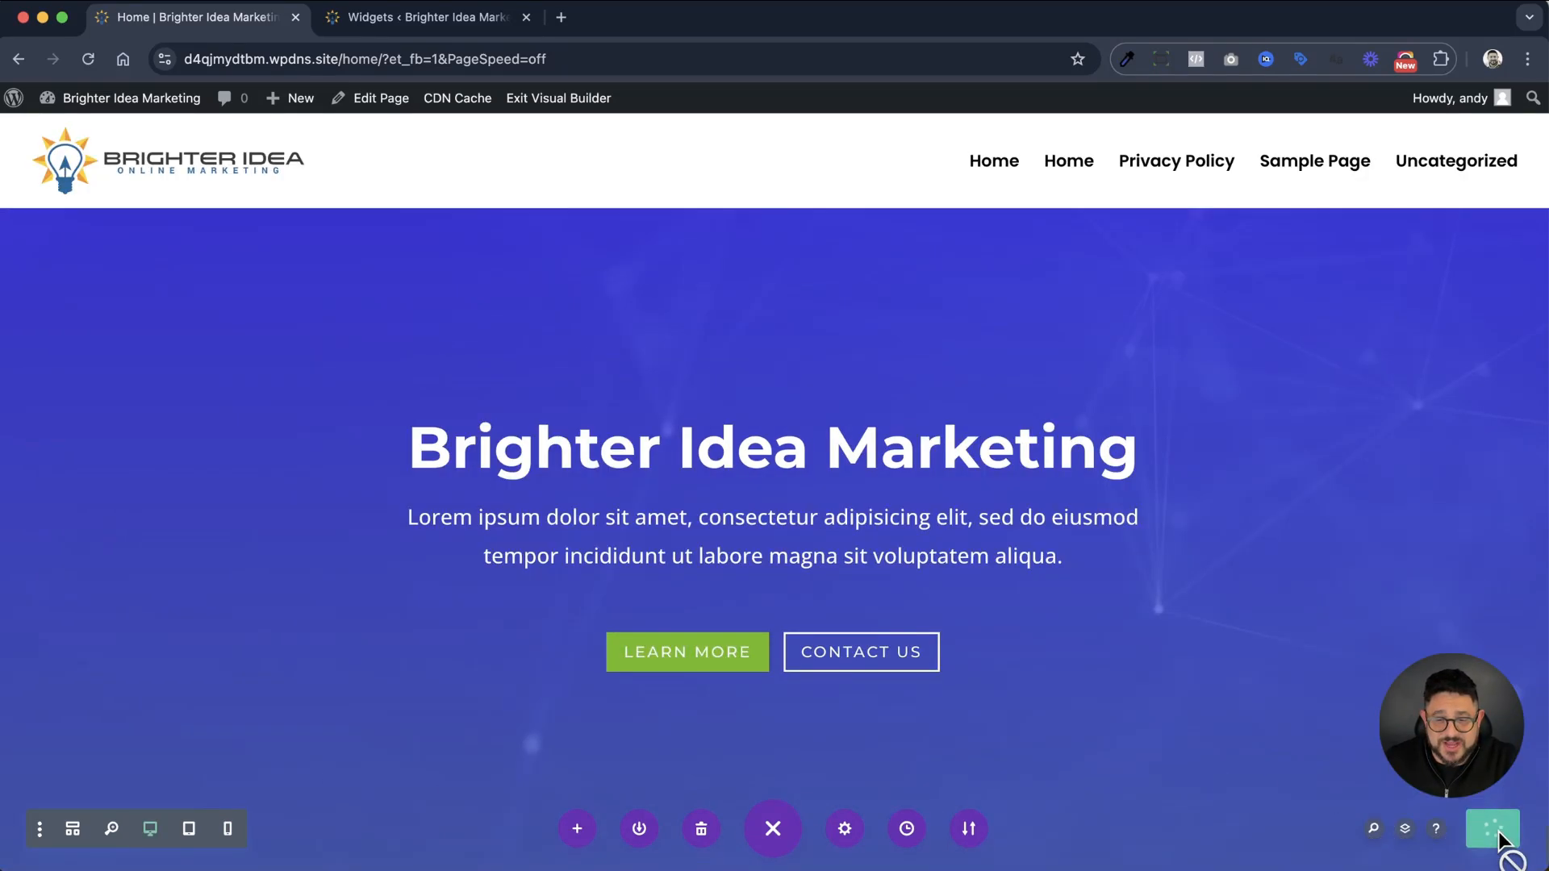